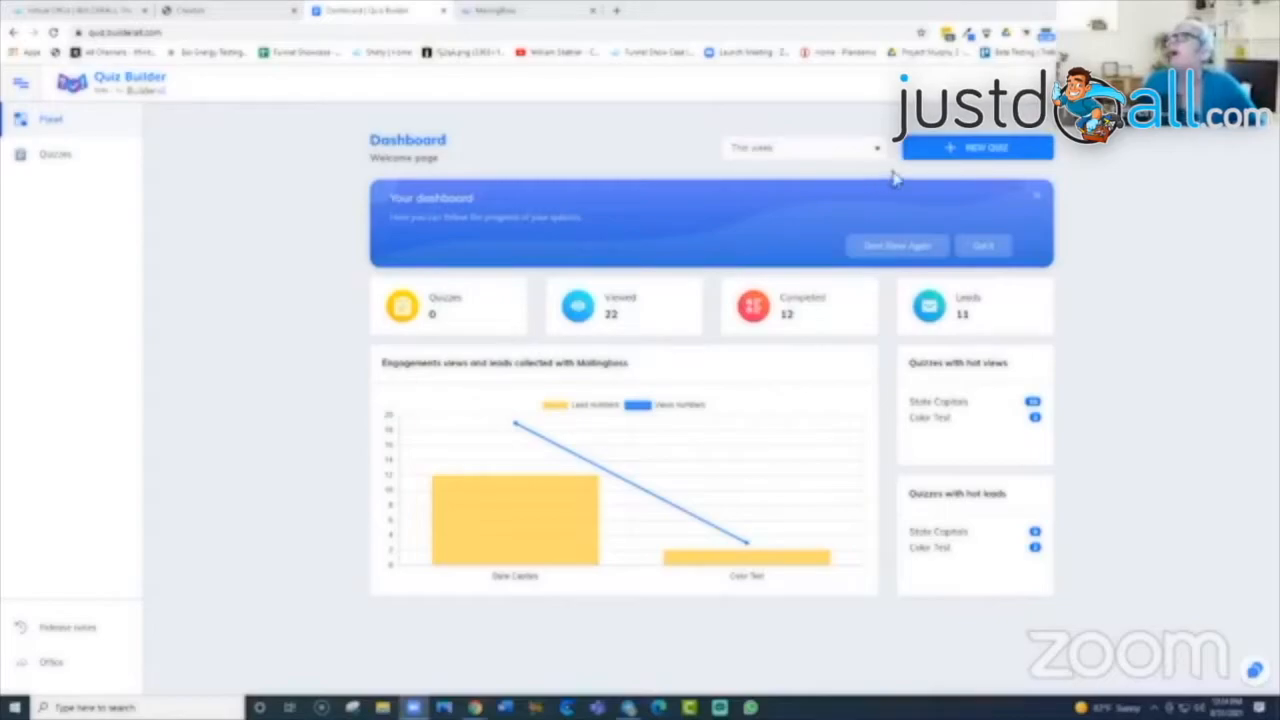
Step: Open the Quizzes list and view the State Capitals quiz results
{"action": "left_click", "coordinate": [48, 164]}
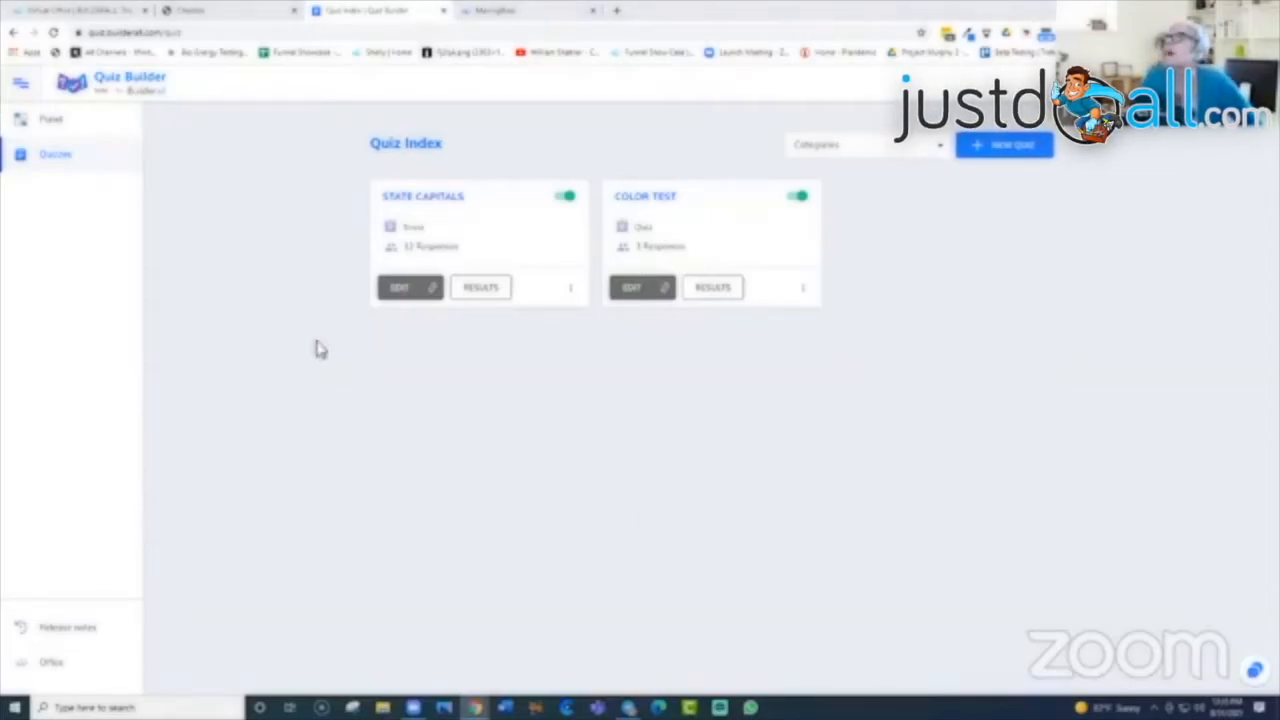
{"action": "left_click", "coordinate": [484, 301]}
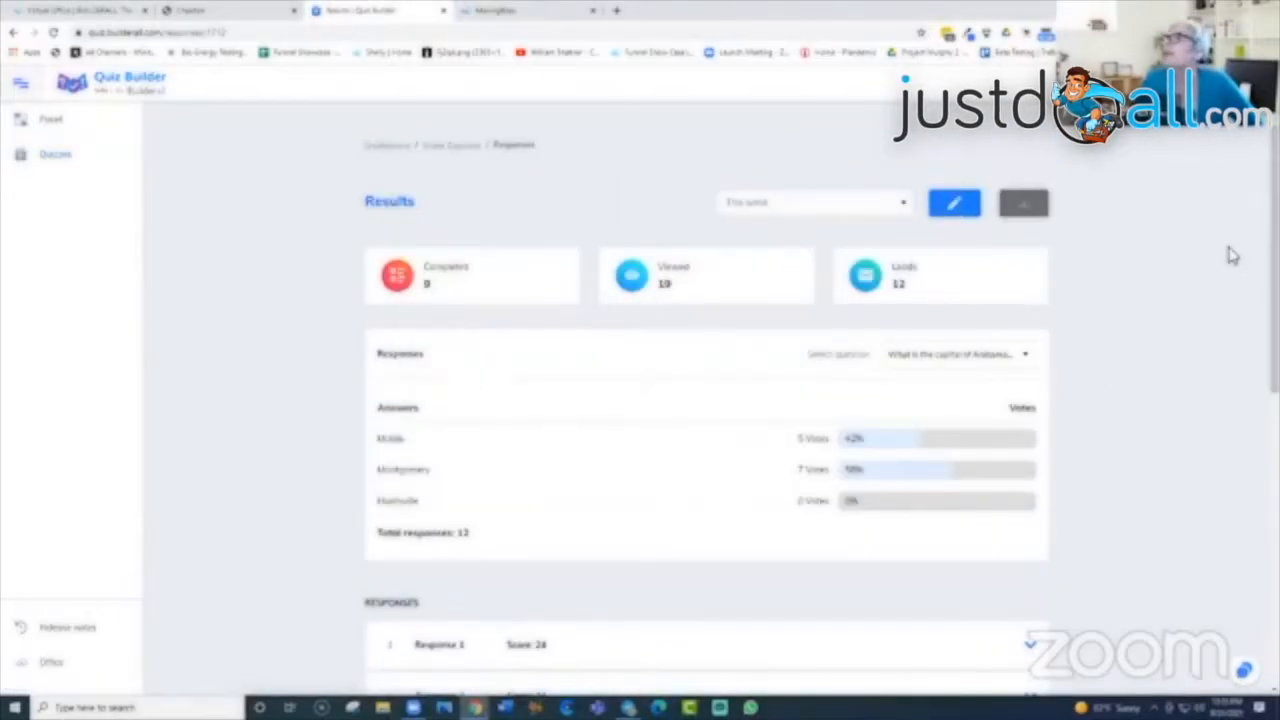
Step: Scroll through the State Capitals responses and back up, then open a new browser tab
{"action": "scroll", "coordinate": [1234, 254], "scroll_direction": "down", "scroll_amount": 3}
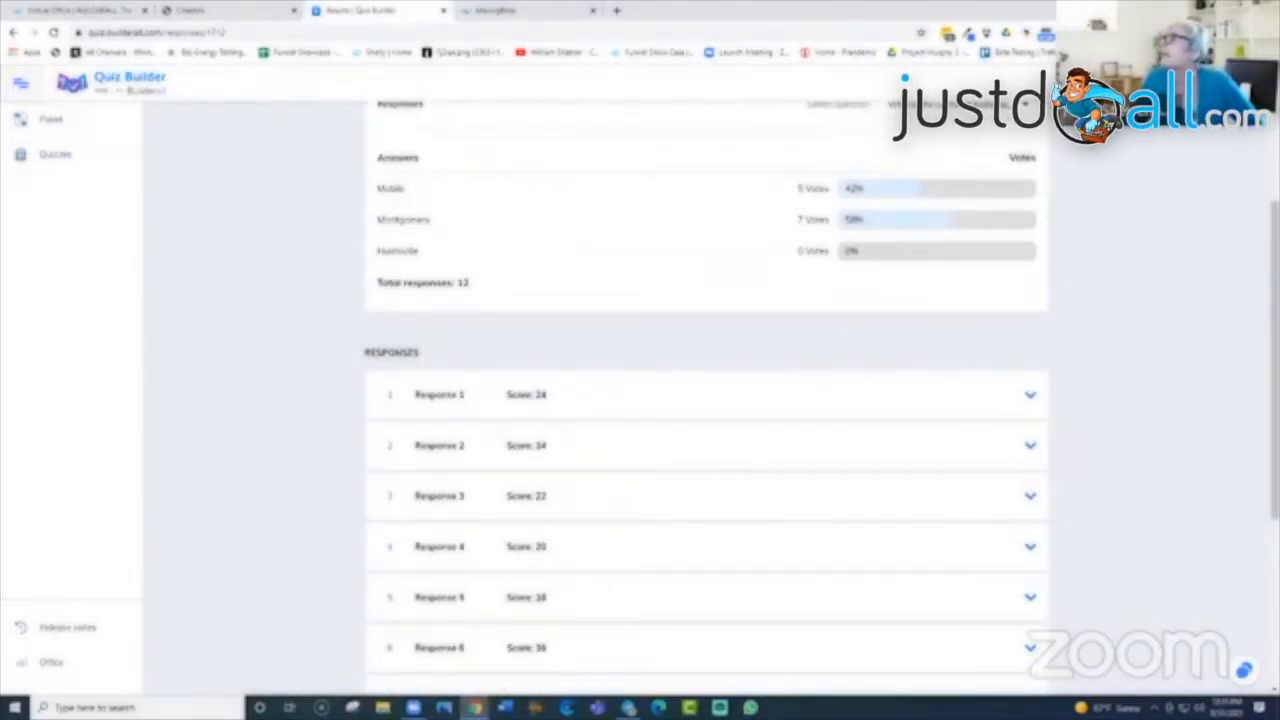
{"action": "scroll", "coordinate": [478, 333], "scroll_direction": "up", "scroll_amount": 3}
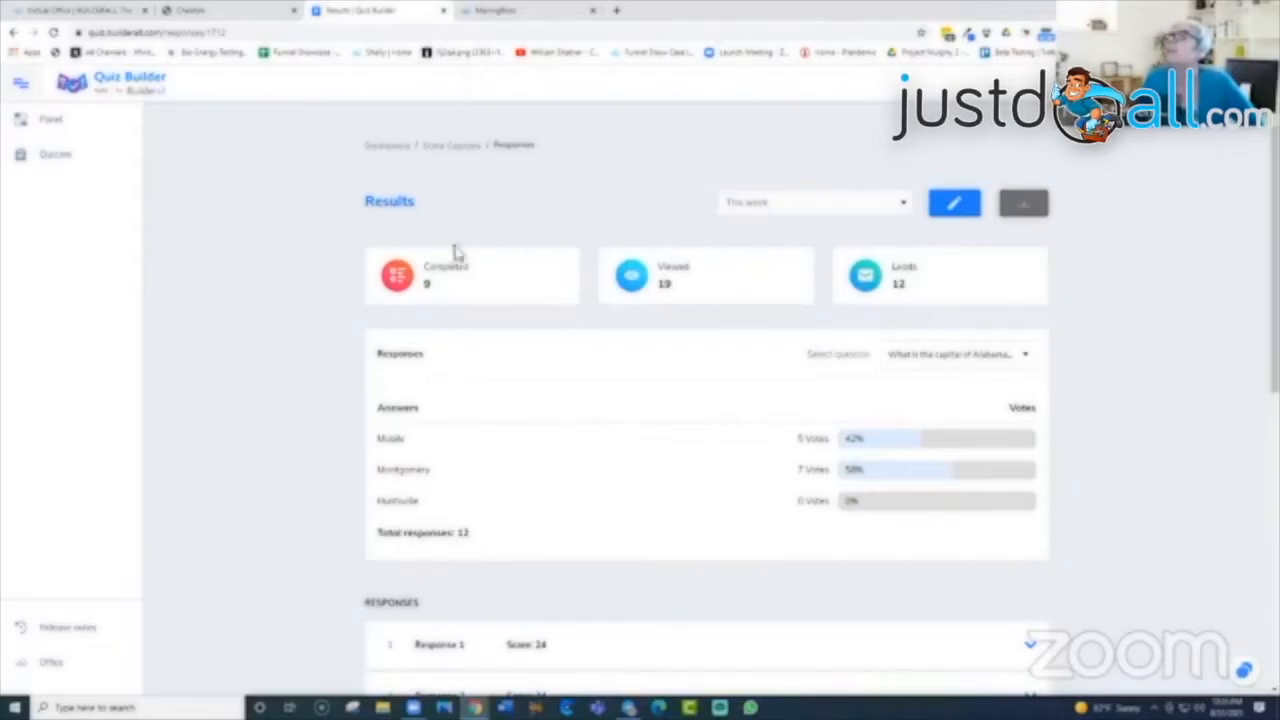
{"action": "left_click", "coordinate": [616, 10]}
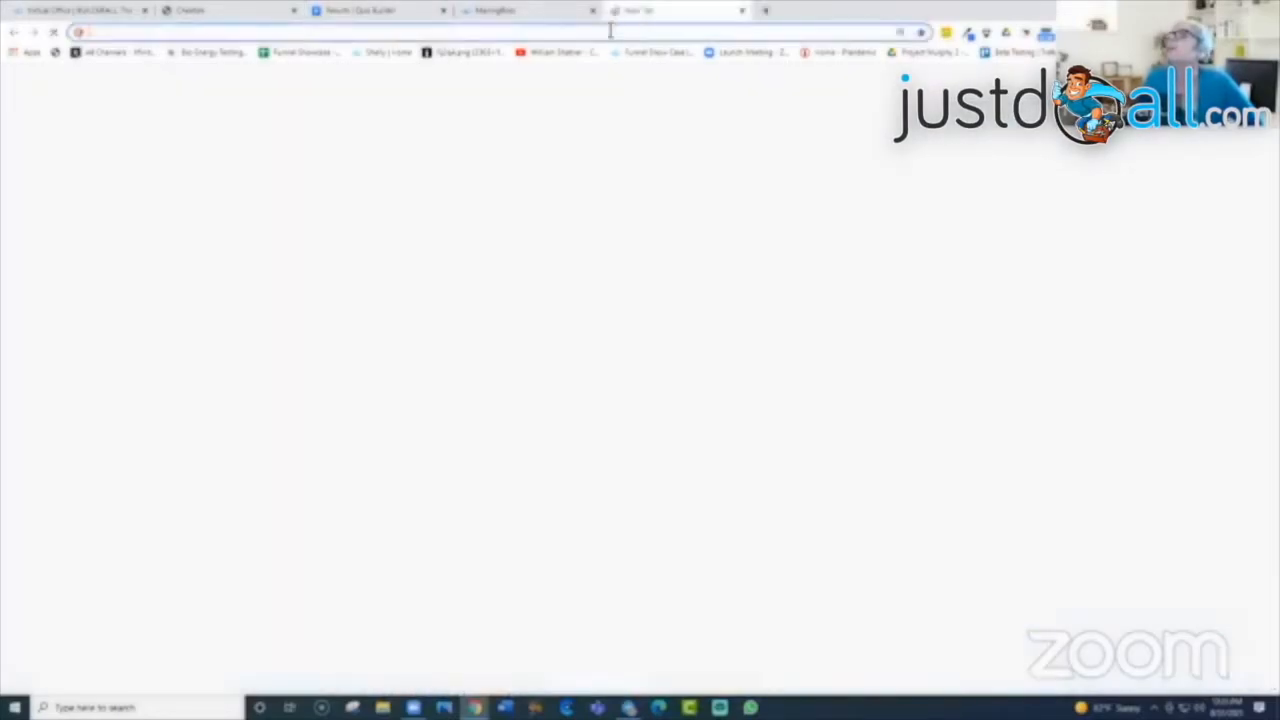
Step: Paste the copied State Capitals quiz link into the new tab's address bar and load it
{"action": "right_click", "coordinate": [607, 33]}
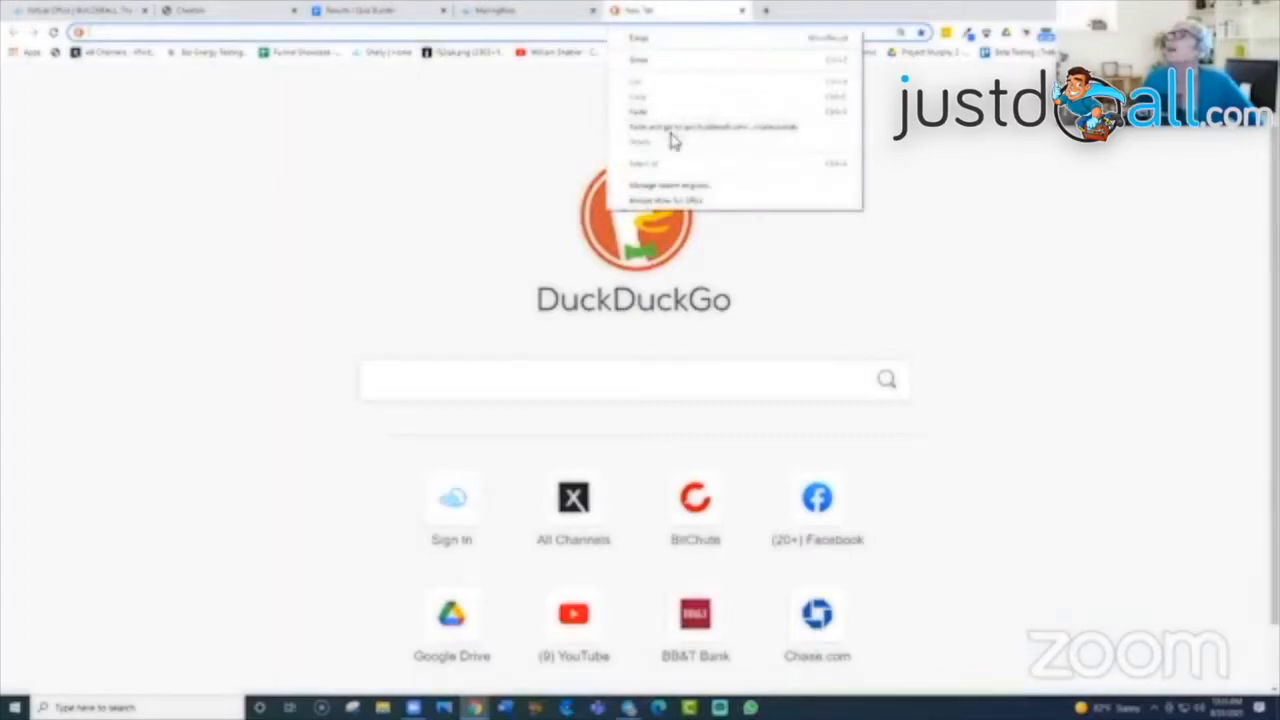
{"action": "left_click", "coordinate": [669, 134]}
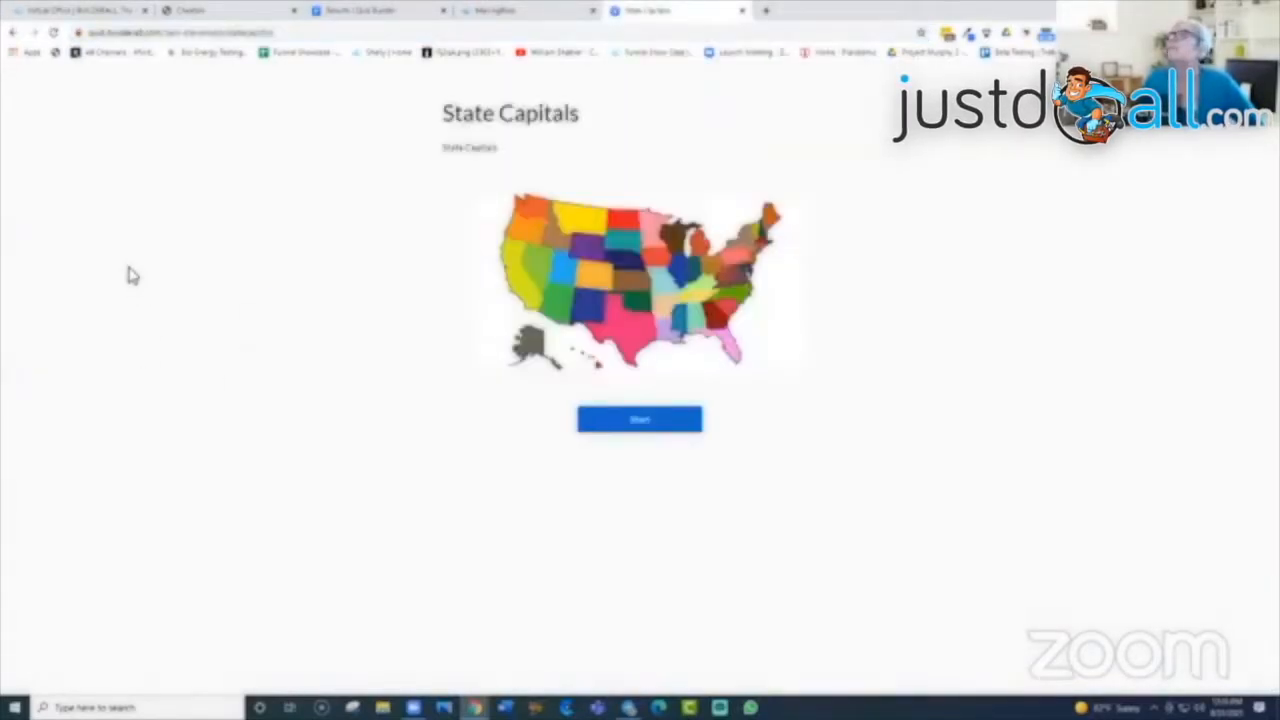
Step: Start the quiz and answer Huntsville, Fairbanks, Tucson and Fayetteville for Alabama through Arkansas
{"action": "left_click", "coordinate": [640, 422]}
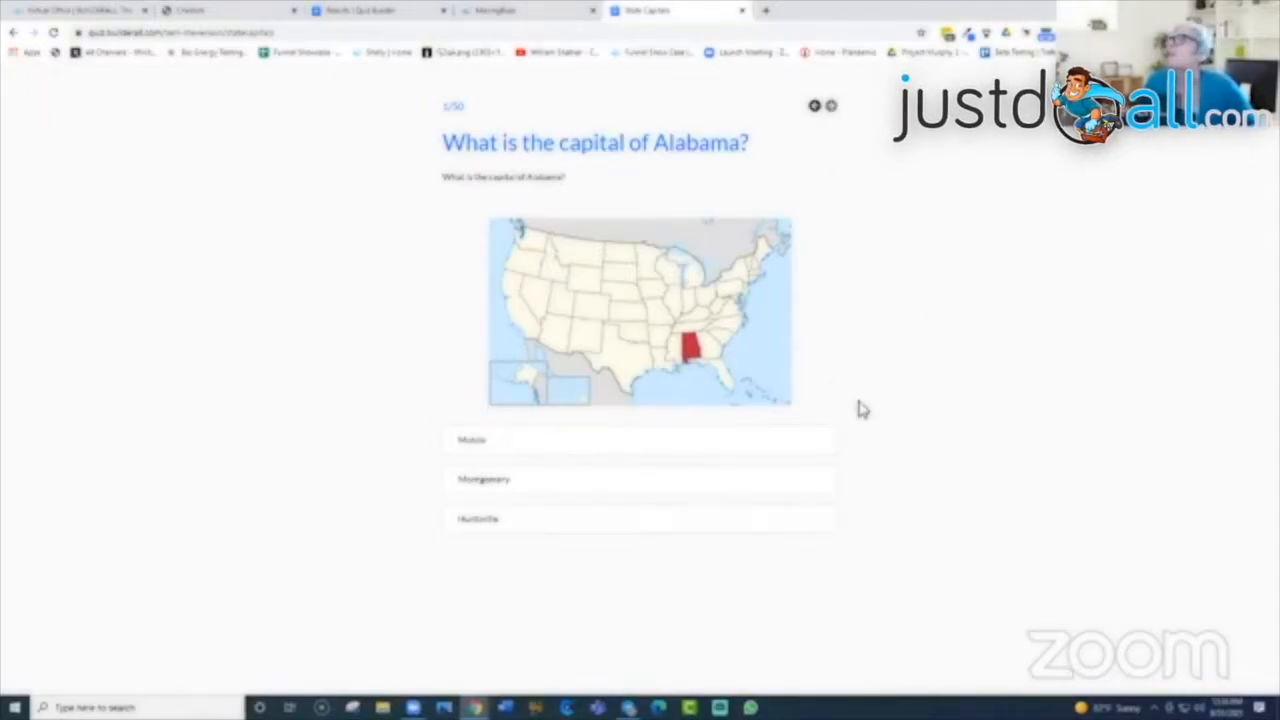
{"action": "left_click", "coordinate": [813, 112]}
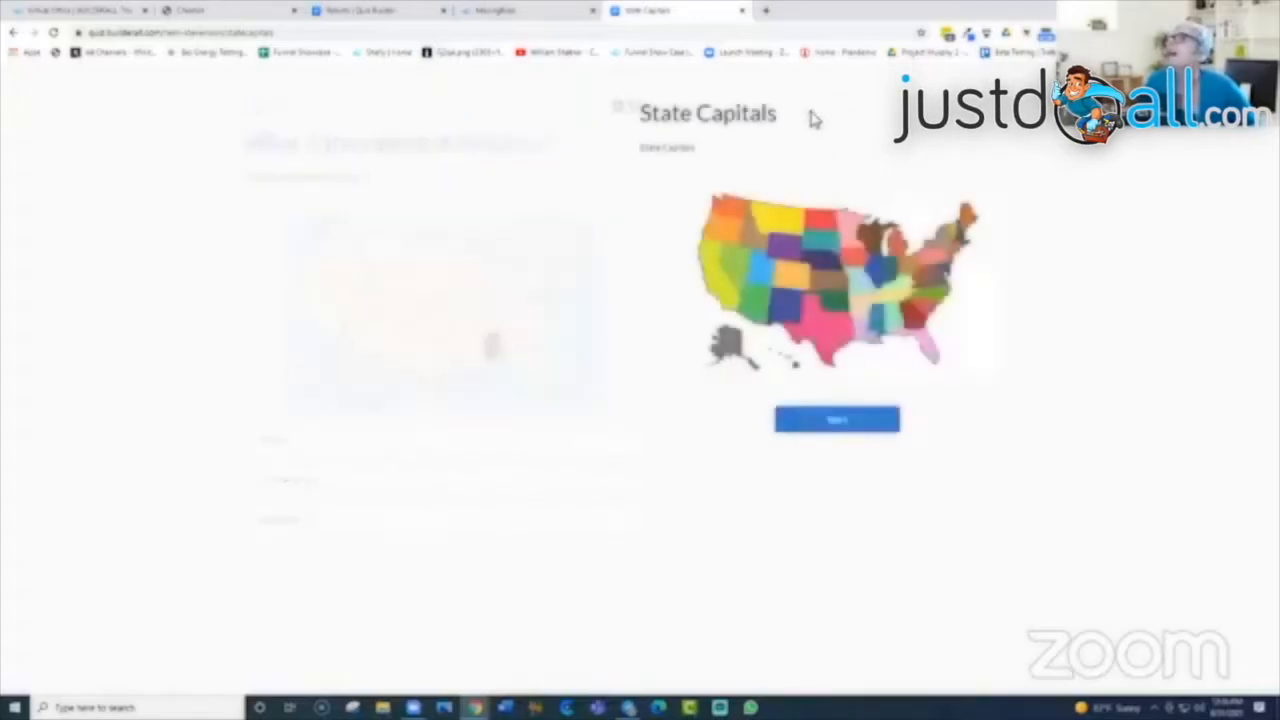
{"action": "left_click", "coordinate": [668, 424]}
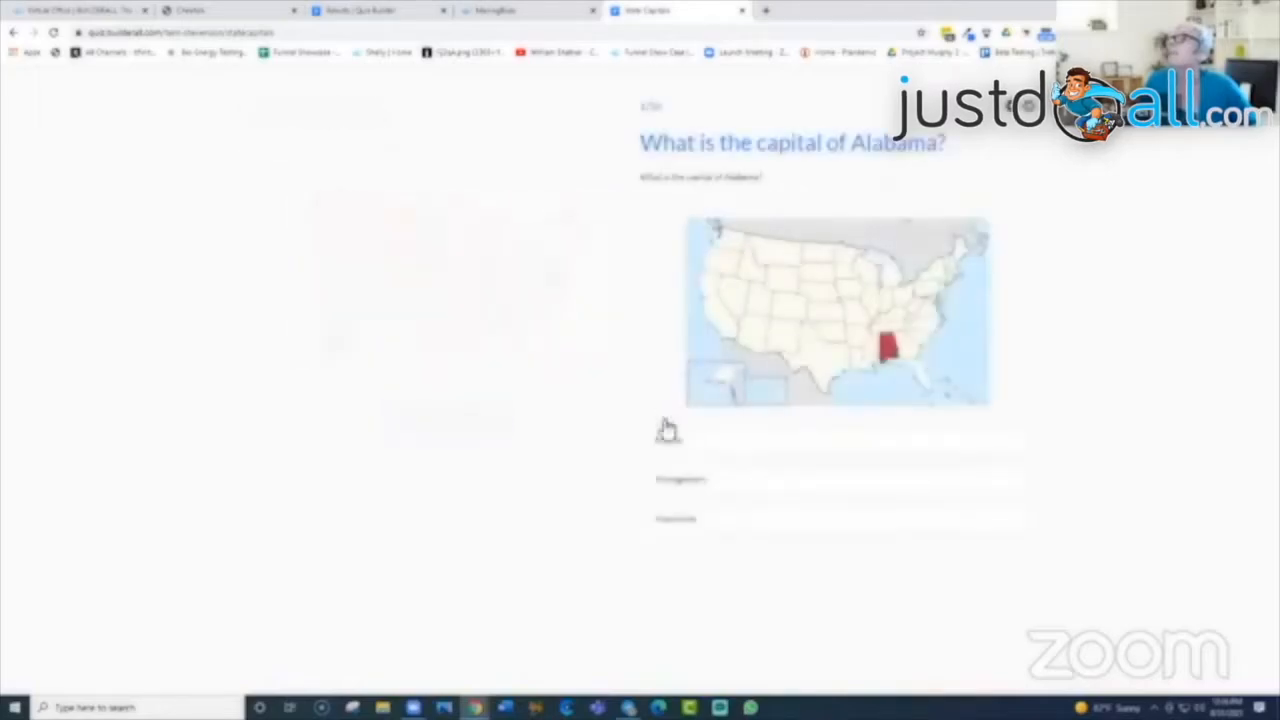
{"action": "left_click", "coordinate": [659, 524]}
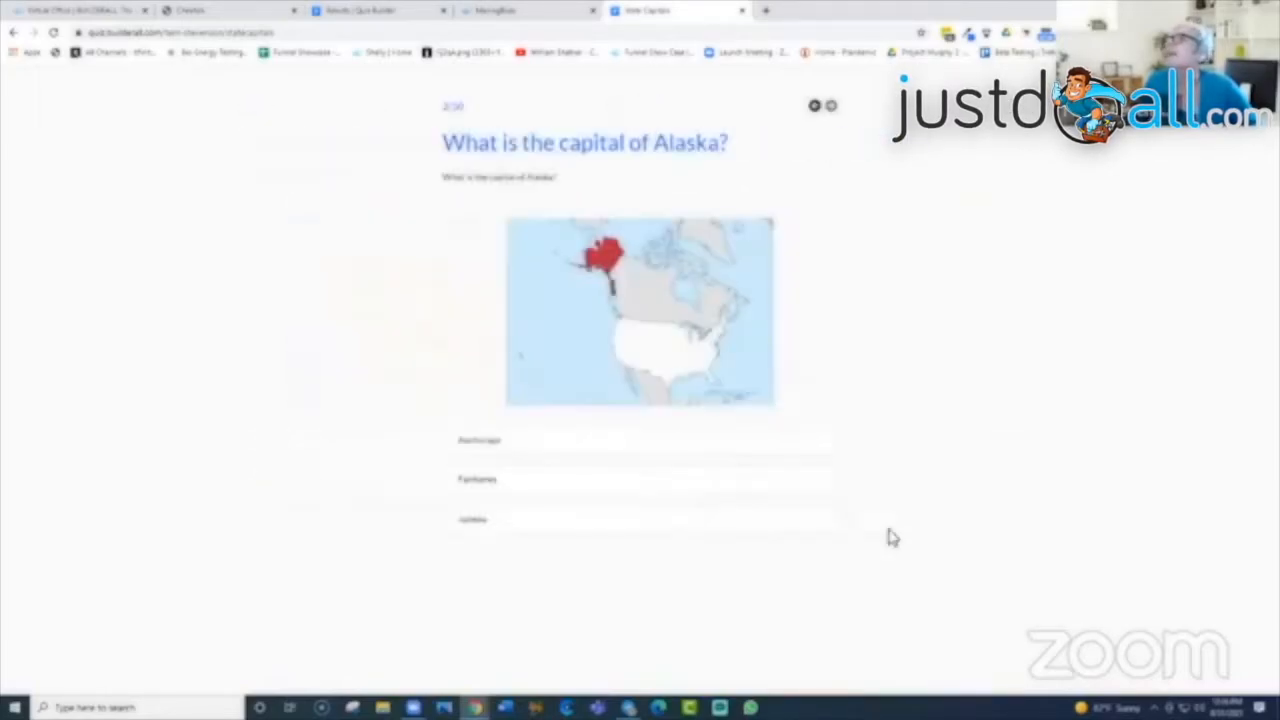
{"action": "left_click", "coordinate": [729, 489]}
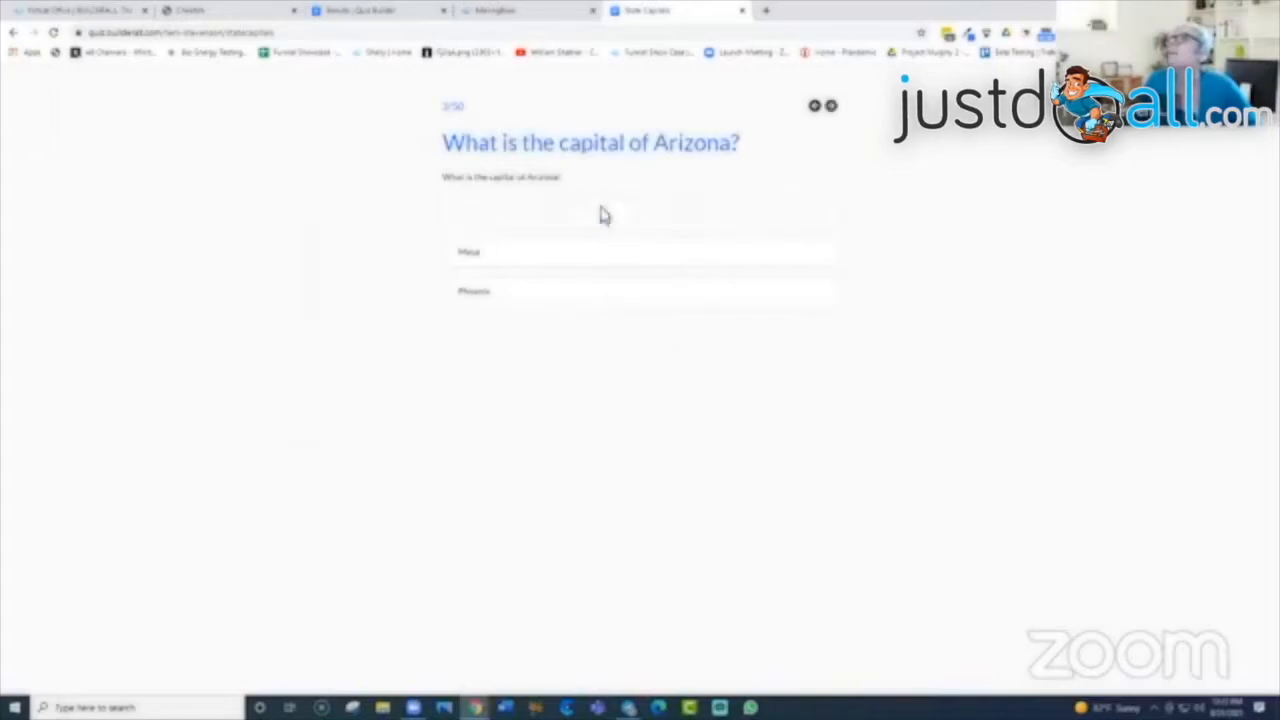
{"action": "left_click", "coordinate": [601, 215]}
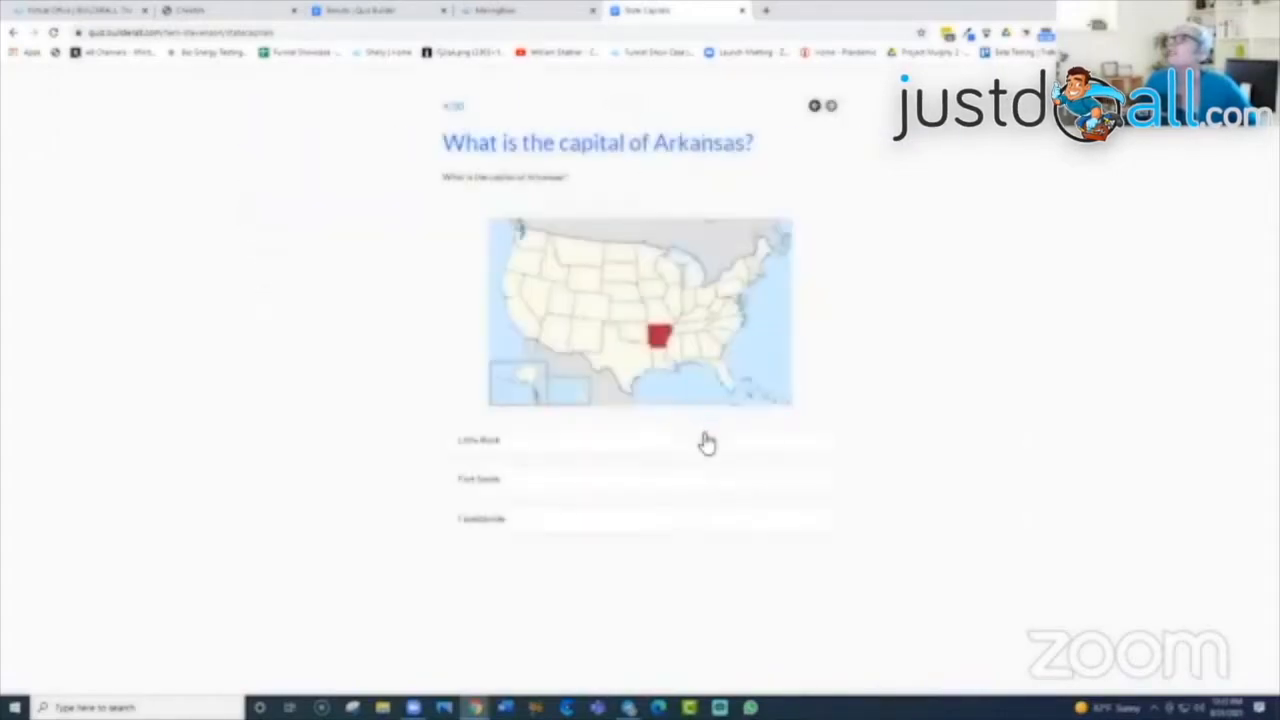
{"action": "left_click", "coordinate": [738, 528]}
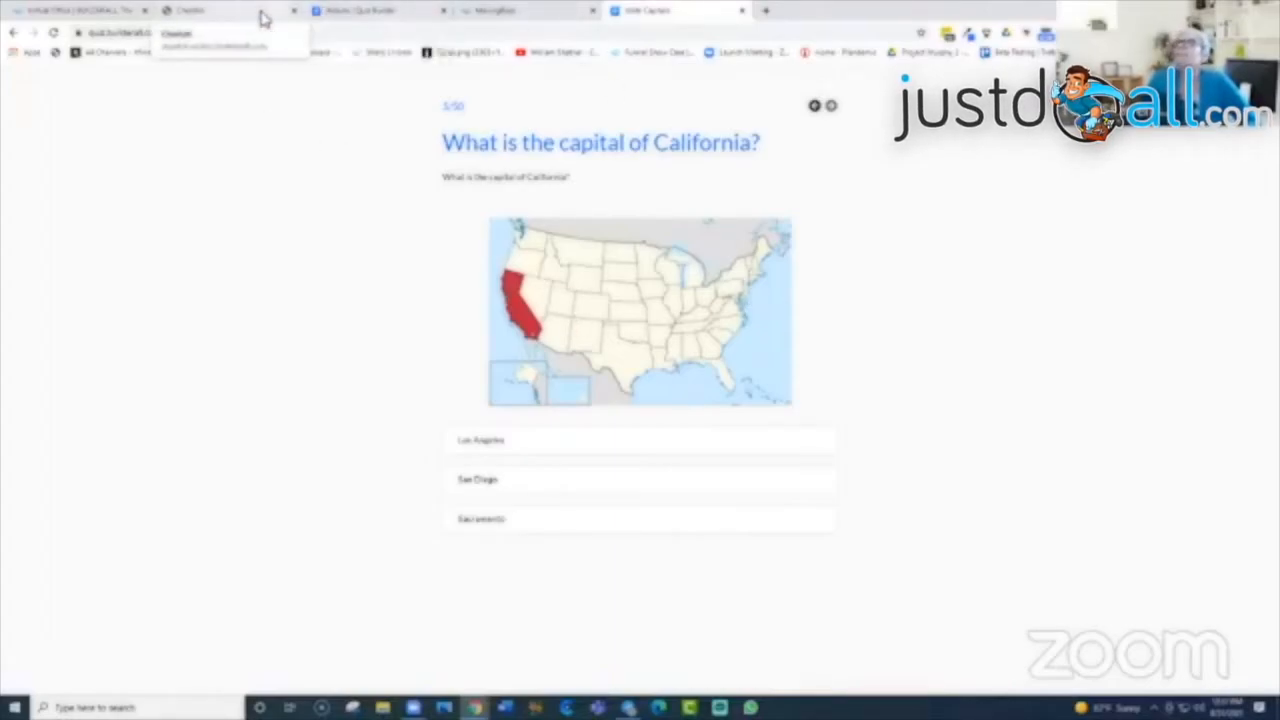
Step: Check the results and Cheetah websites tabs, then return to the quiz at California
{"action": "left_click", "coordinate": [352, 14]}
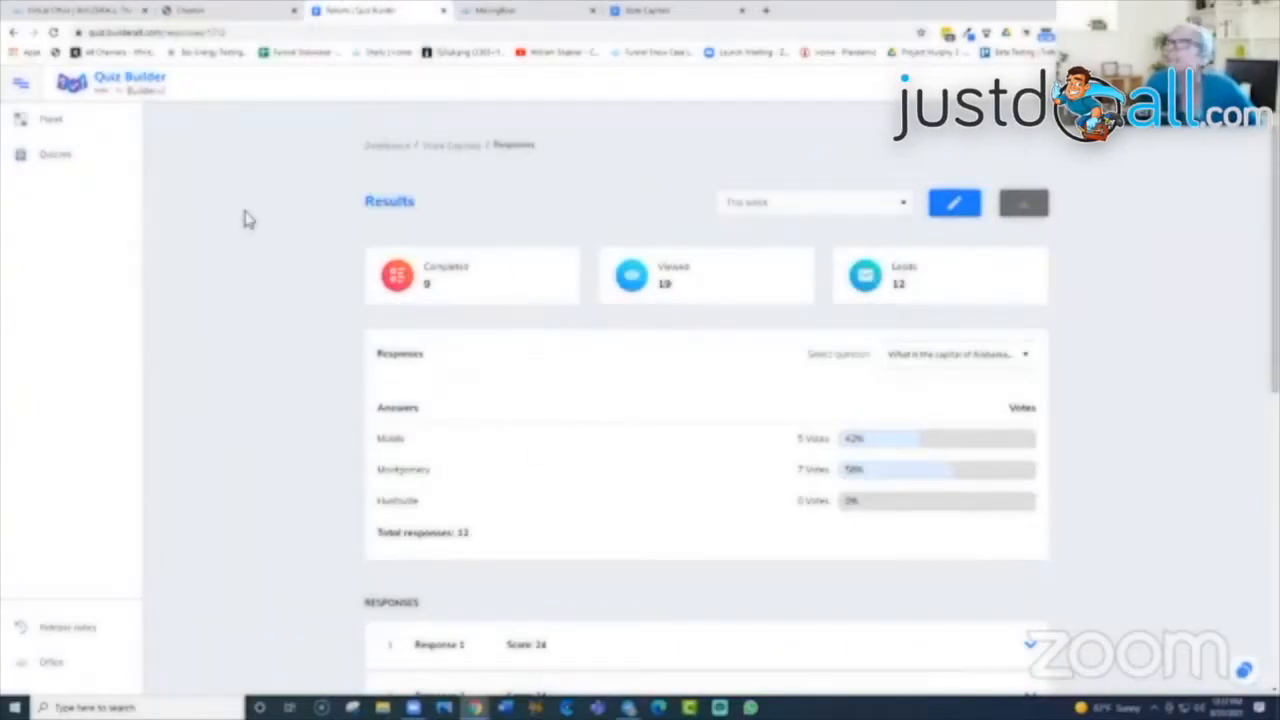
{"action": "left_click", "coordinate": [236, 11]}
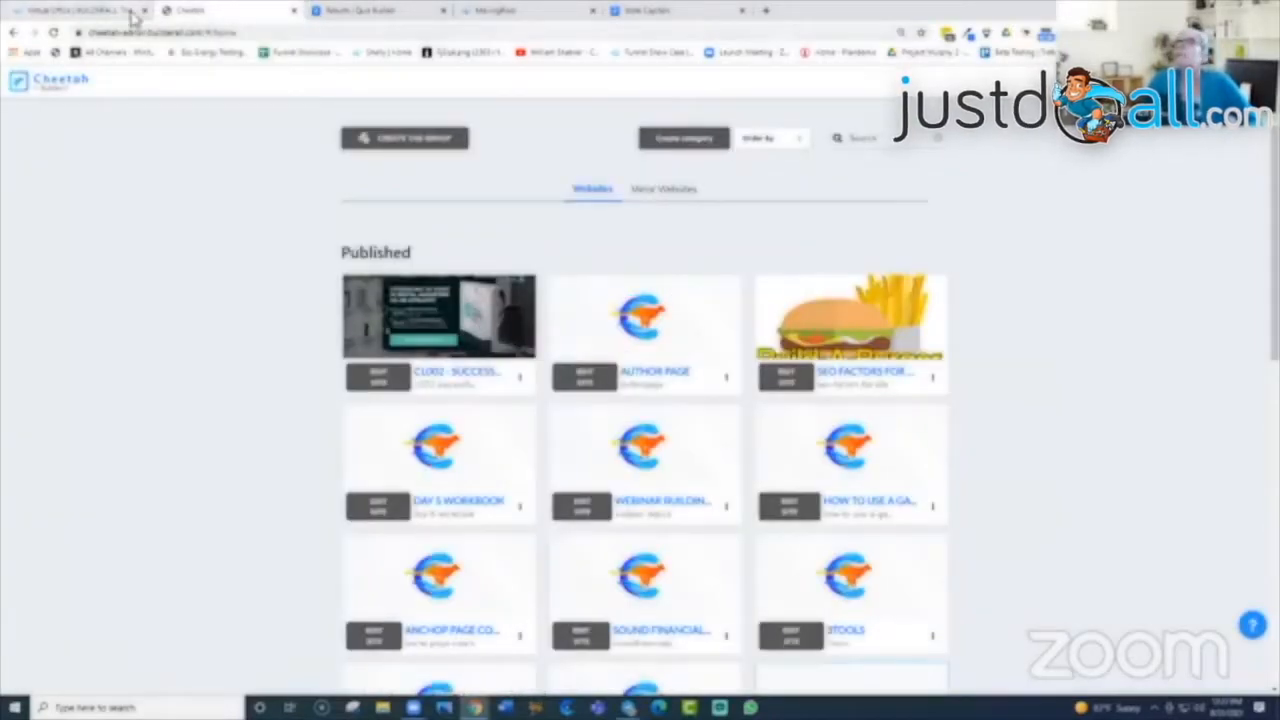
{"action": "left_click", "coordinate": [641, 11]}
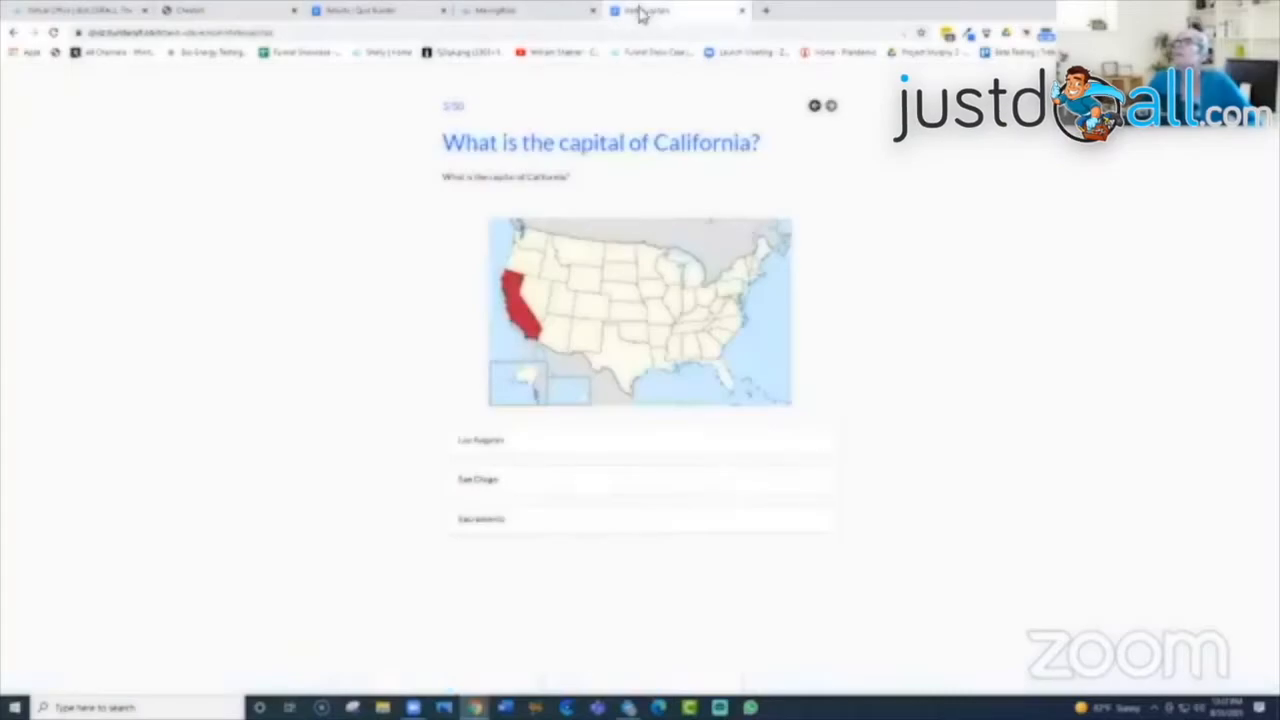
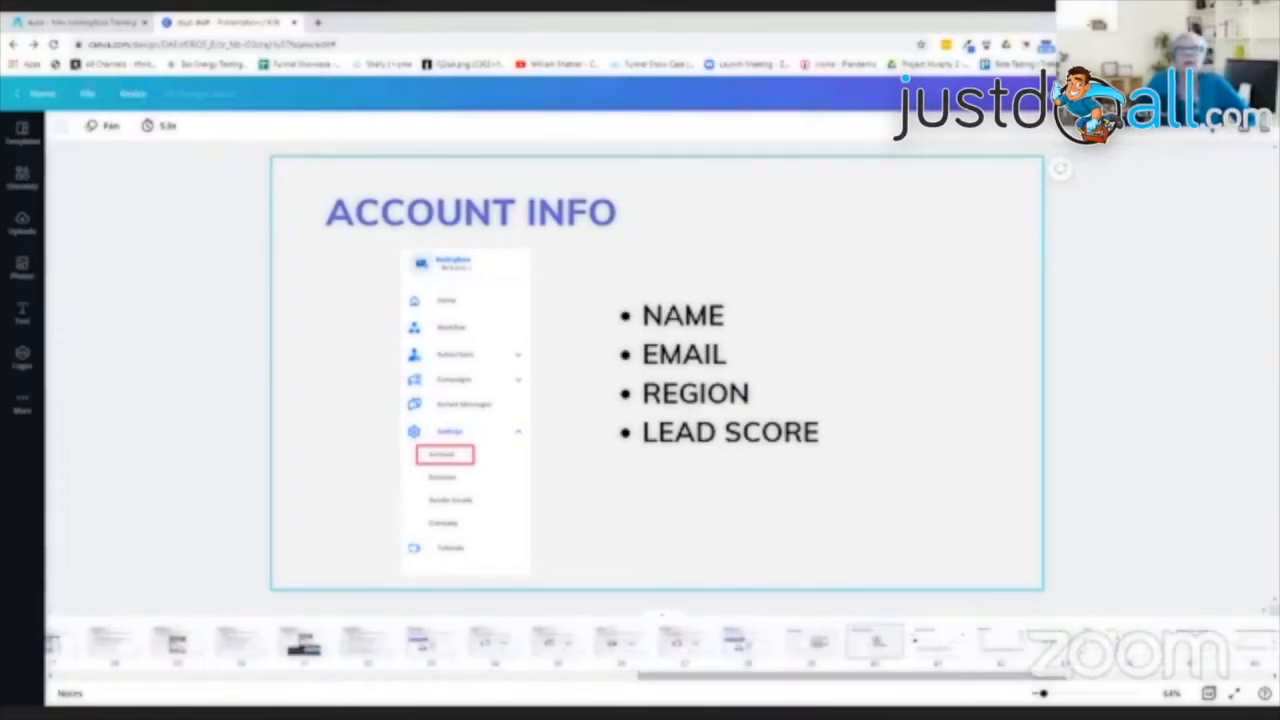
Step: Select the lead scoring Account Info slide and present it full screen
{"action": "left_click", "coordinate": [940, 645]}
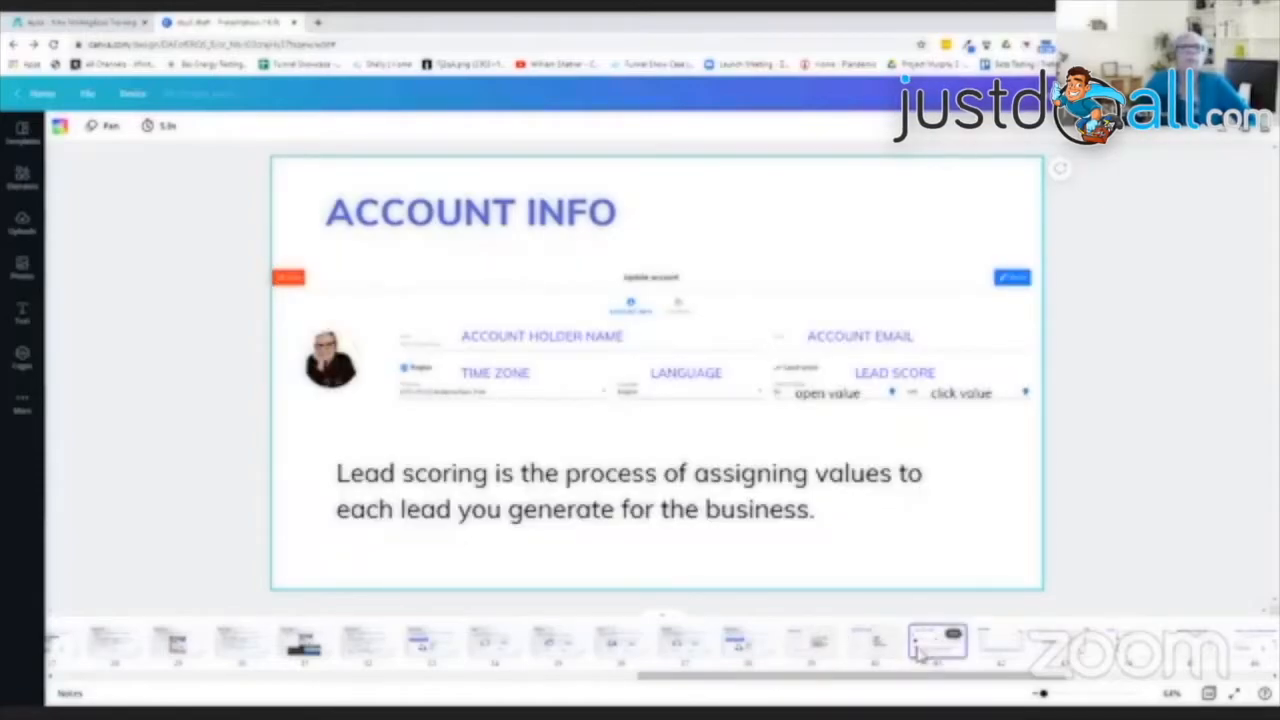
{"action": "left_click", "coordinate": [1230, 695]}
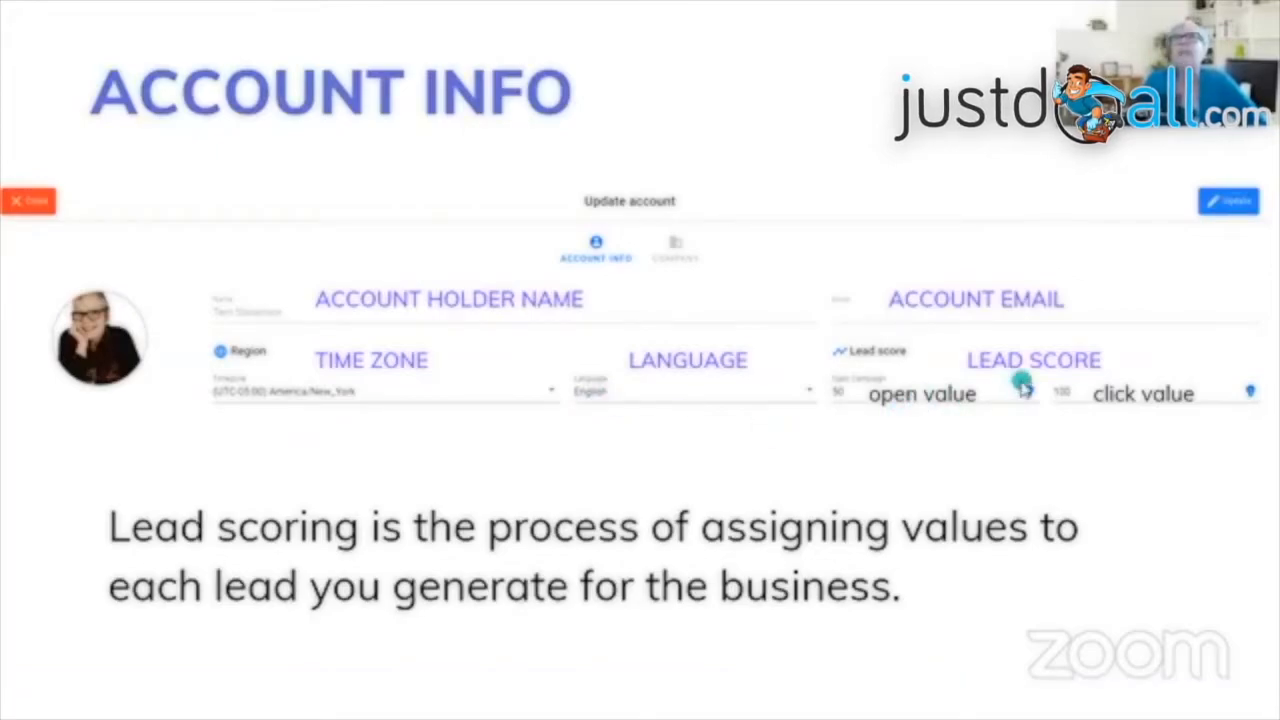
Step: Advance the slideshow from the lead scoring slide to the DOMAINS slide
{"action": "left_click", "coordinate": [984, 395]}
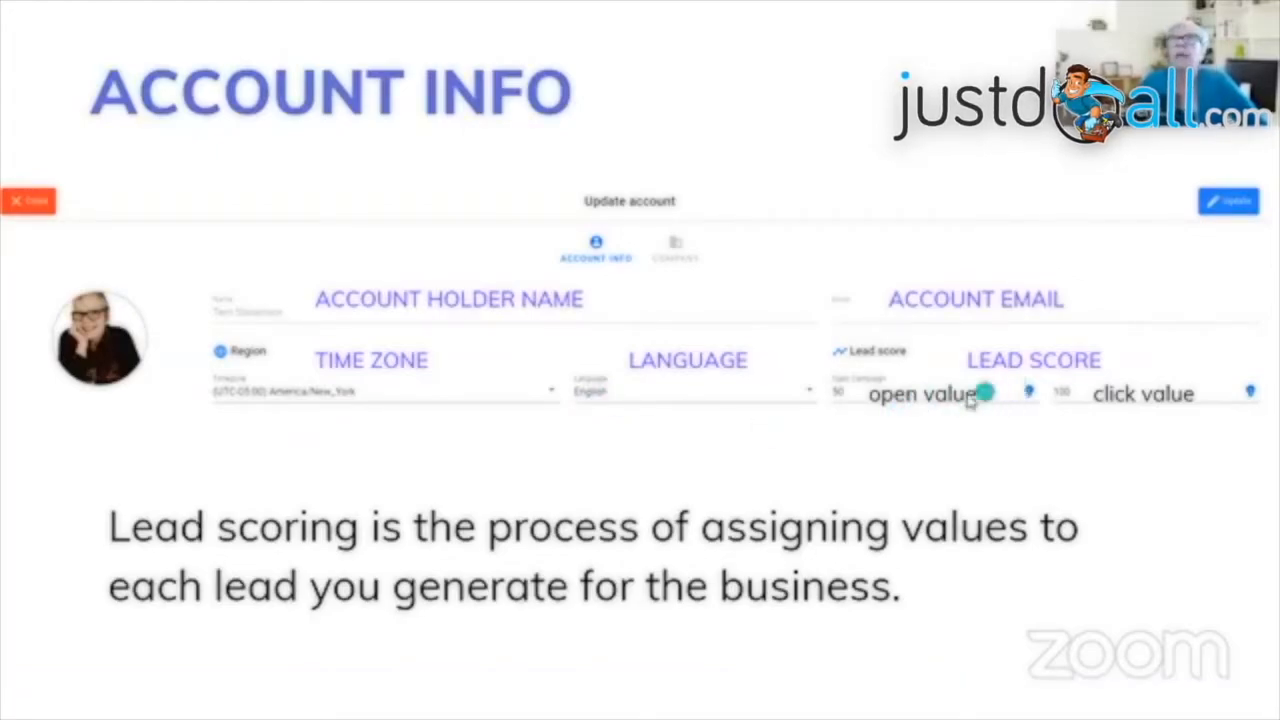
{"action": "left_click", "coordinate": [1221, 393]}
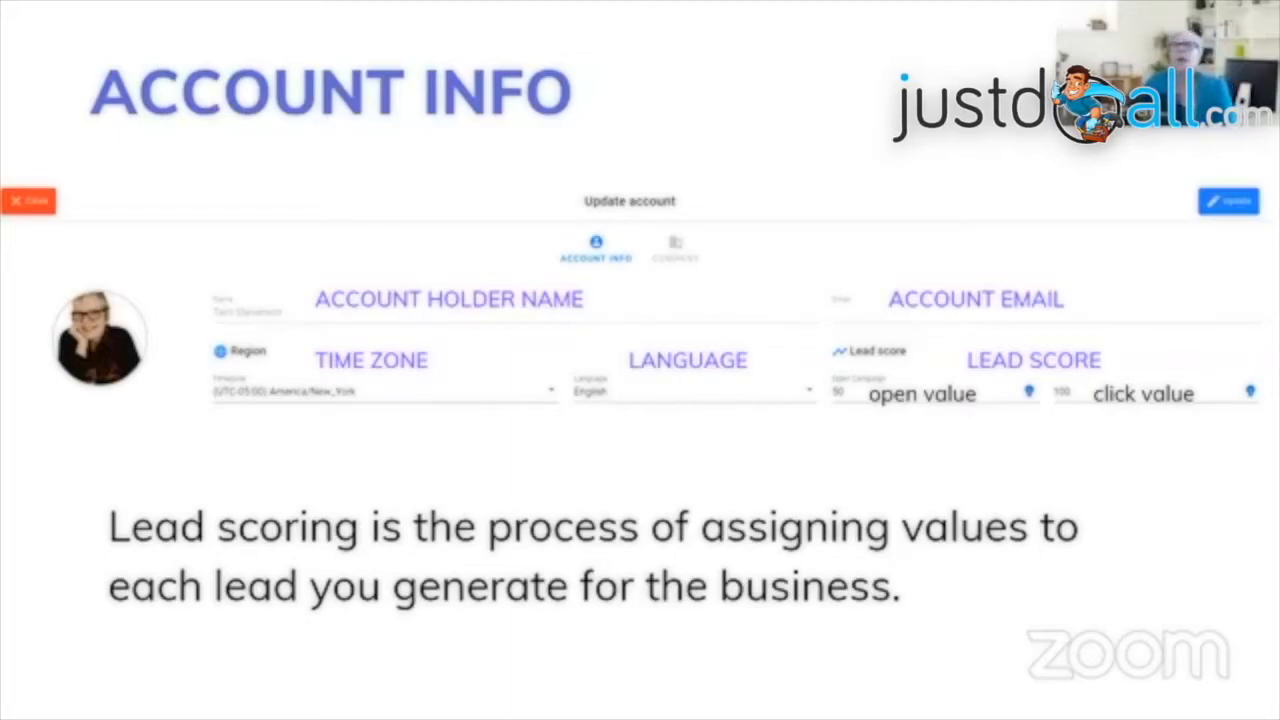
{"action": "left_click", "coordinate": [1197, 570]}
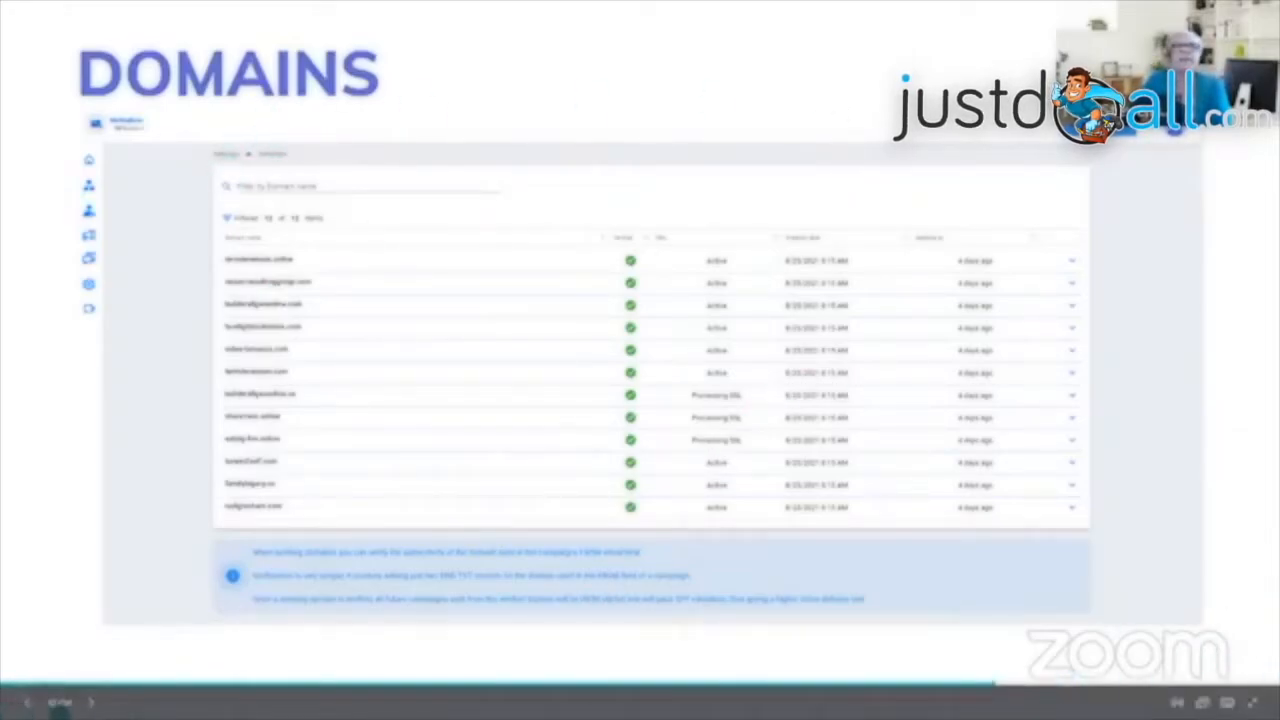
Step: Show the SENDER EMAILS slide, then step back to the Domains slide
{"action": "left_click", "coordinate": [91, 703]}
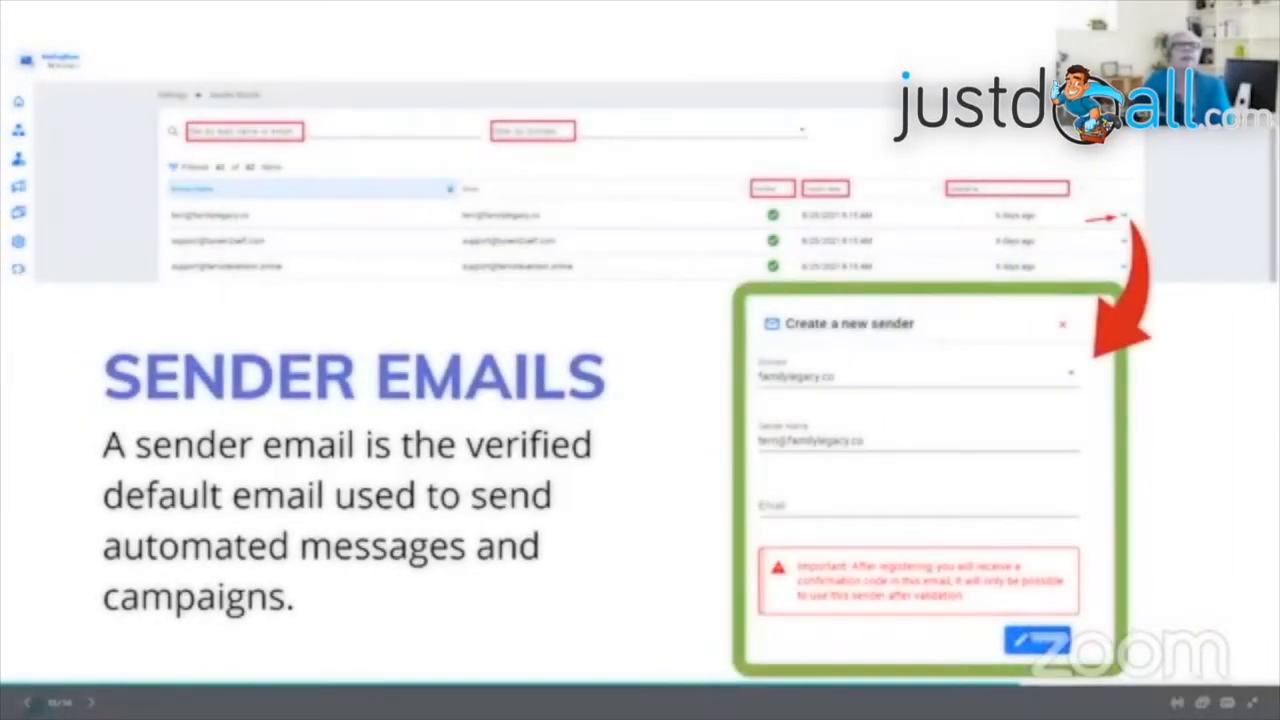
{"action": "left_click", "coordinate": [30, 703]}
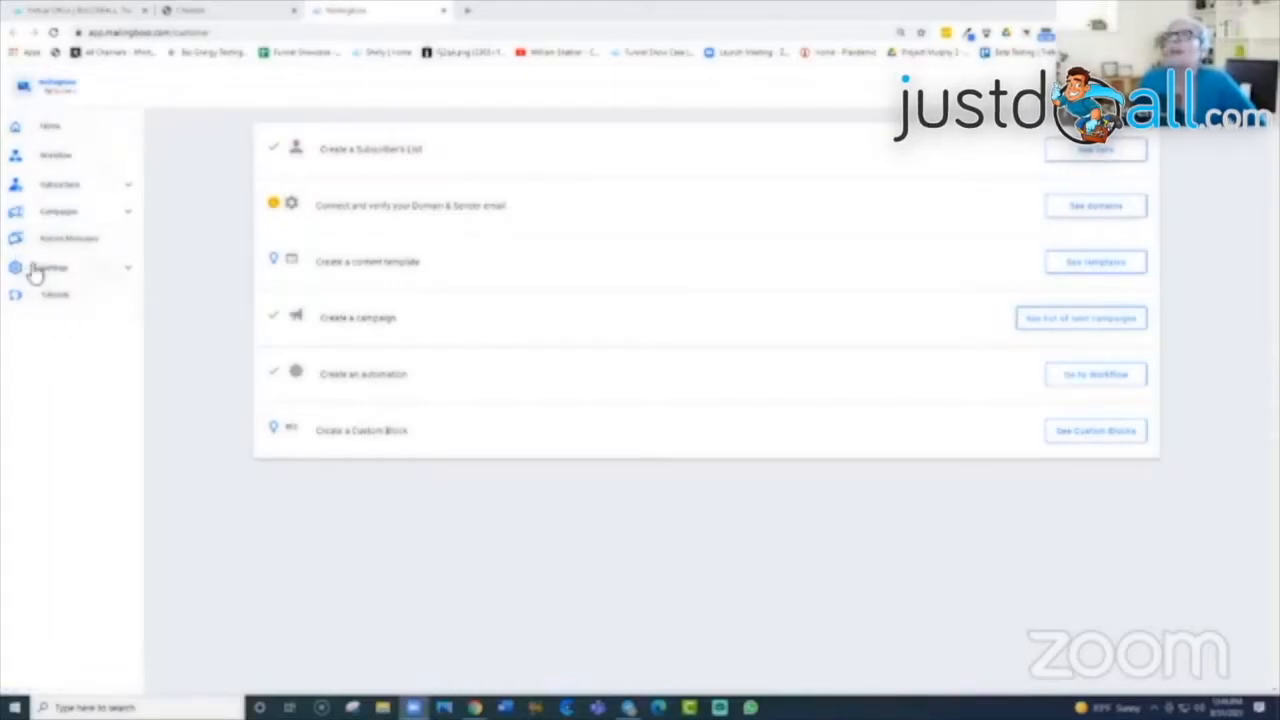
{"action": "left_click", "coordinate": [130, 273]}
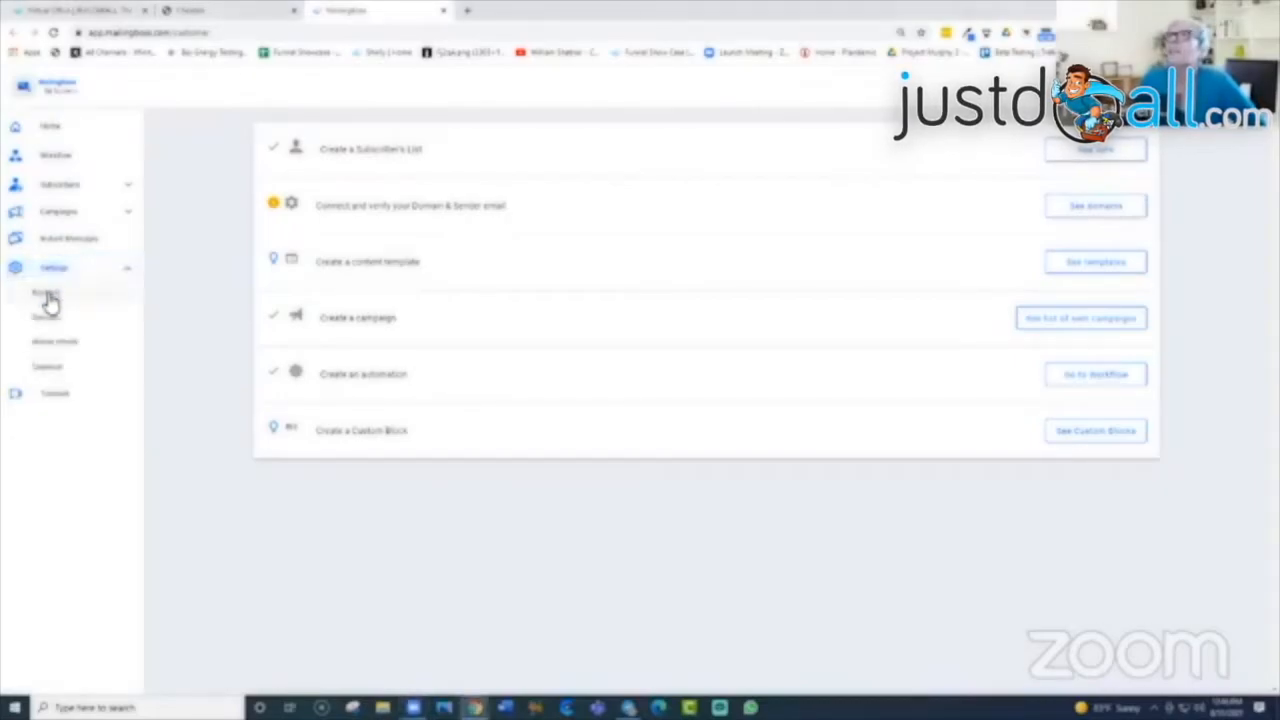
{"action": "left_click", "coordinate": [47, 302]}
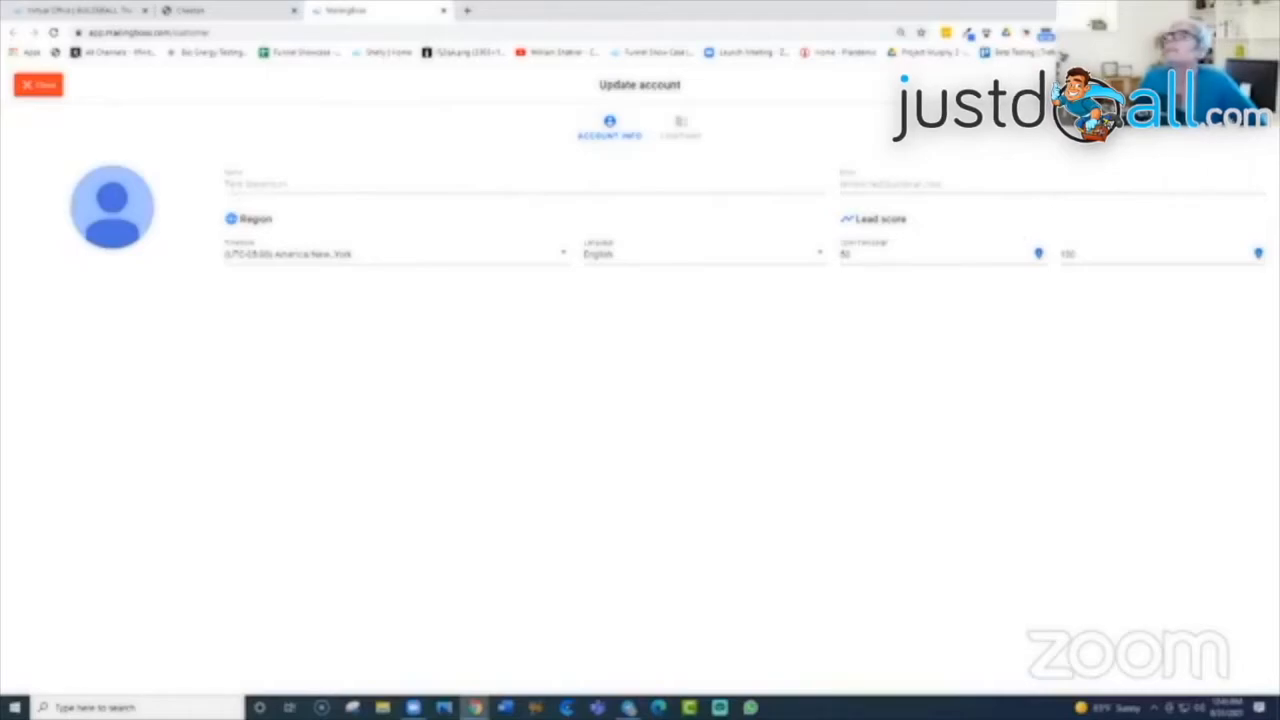
{"action": "left_click", "coordinate": [680, 128]}
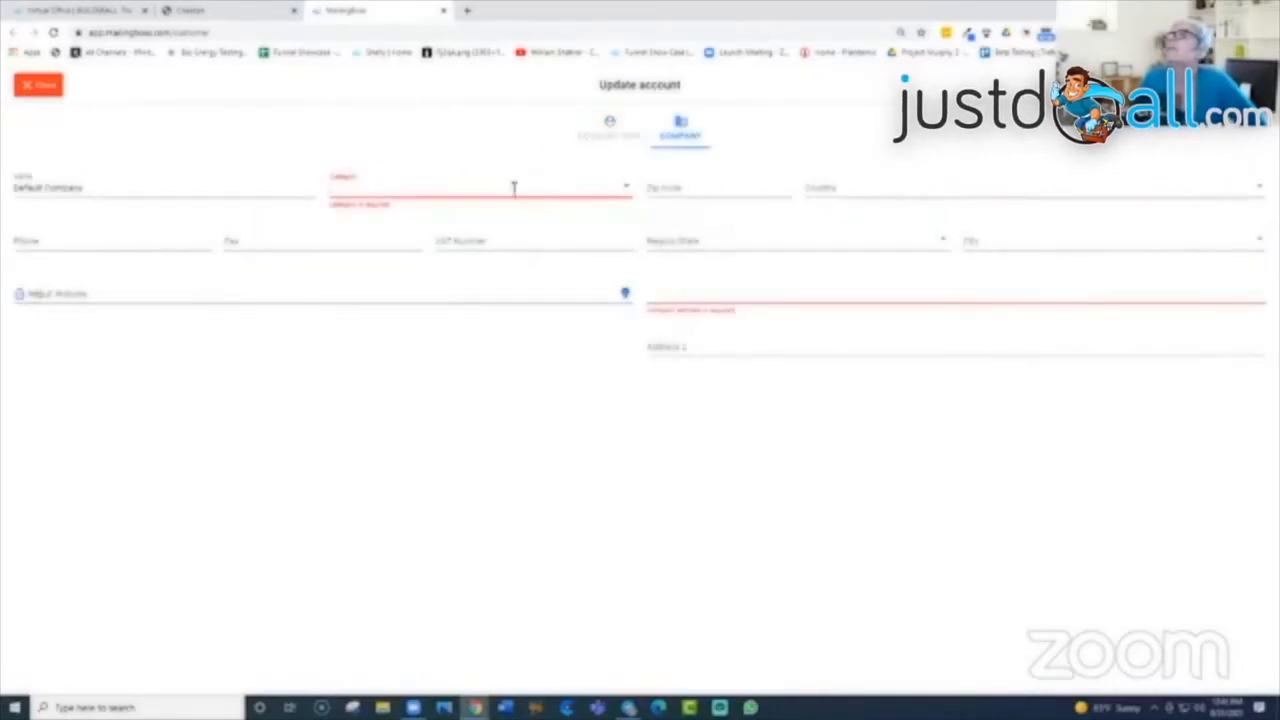
{"action": "left_click", "coordinate": [628, 186]}
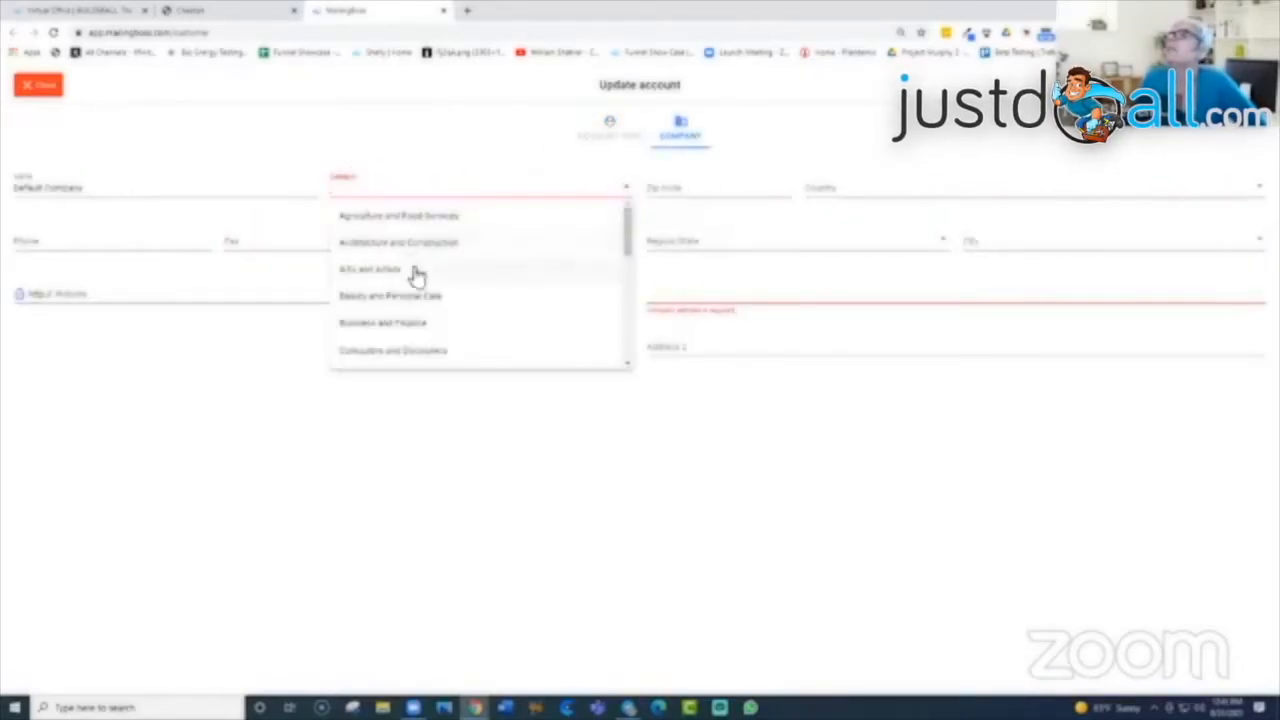
{"action": "scroll", "coordinate": [372, 337], "scroll_direction": "down", "scroll_amount": 3}
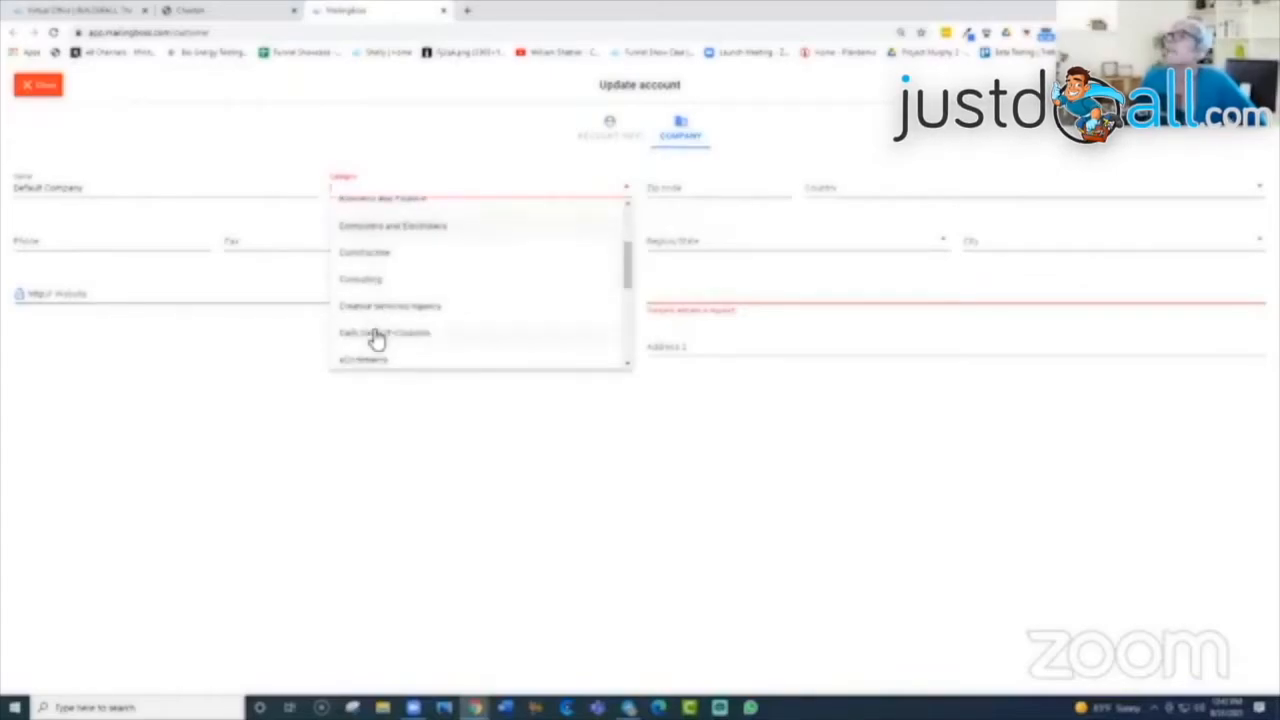
{"action": "scroll", "coordinate": [374, 337], "scroll_direction": "down", "scroll_amount": 4}
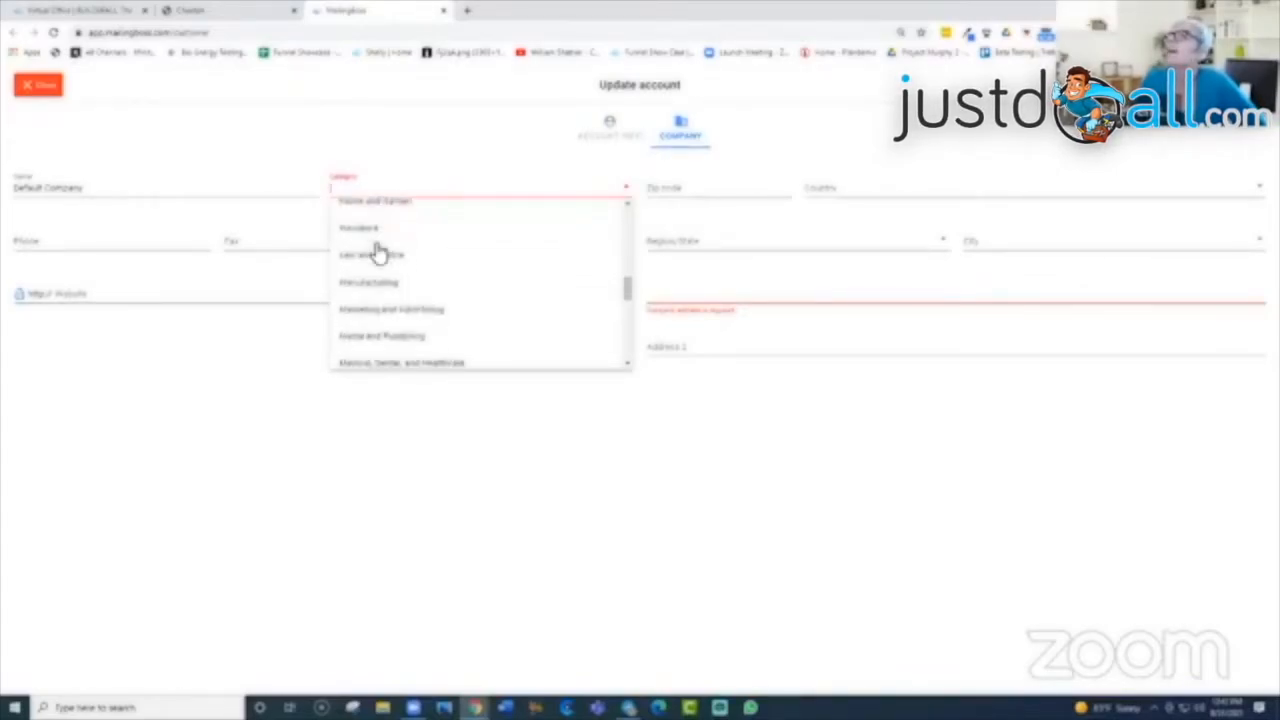
{"action": "scroll", "coordinate": [378, 253], "scroll_direction": "down", "scroll_amount": 2}
{"action": "left_click", "coordinate": [36, 84]}
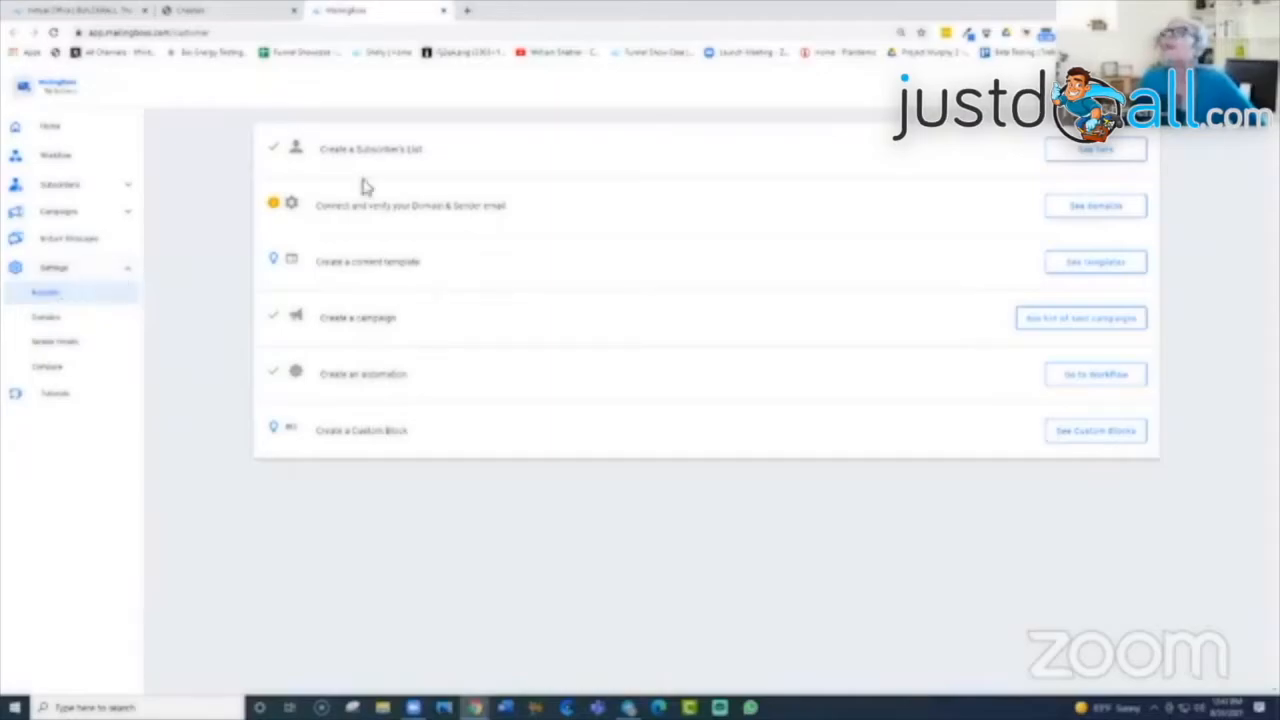
Step: Open the Domains settings page and sort the domains by domain name
{"action": "left_click", "coordinate": [45, 320]}
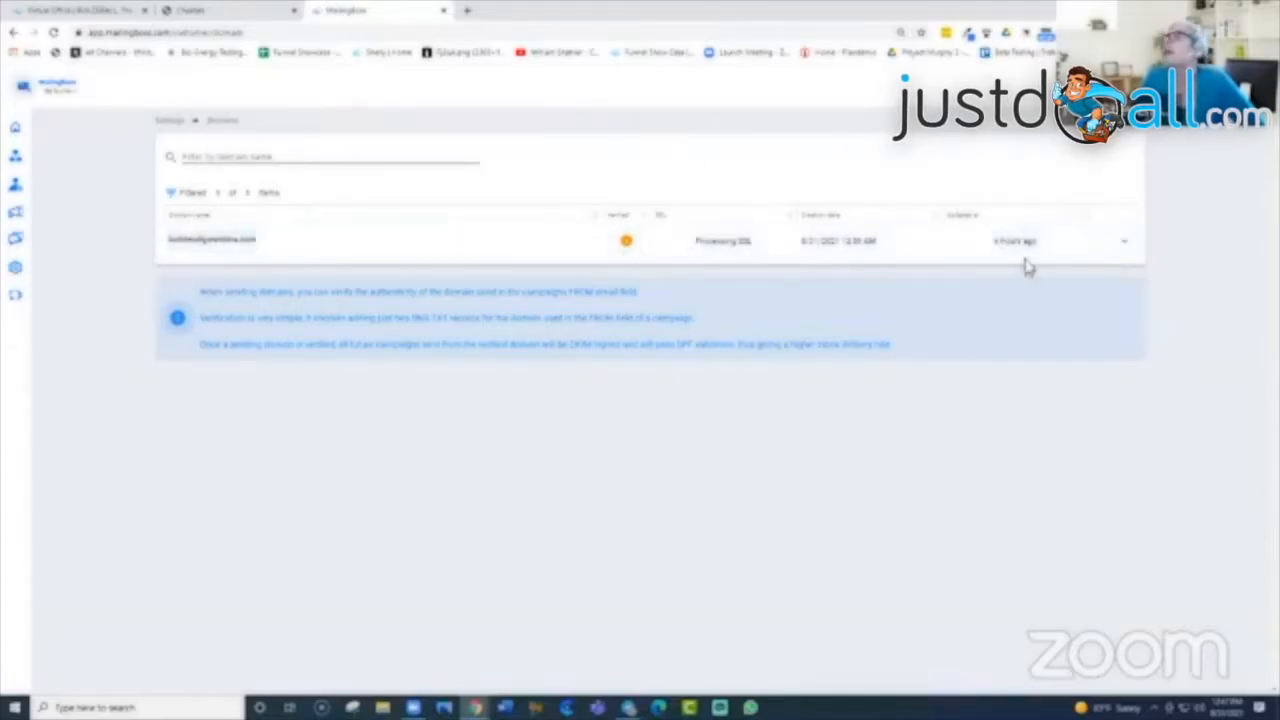
{"action": "left_click", "coordinate": [303, 159]}
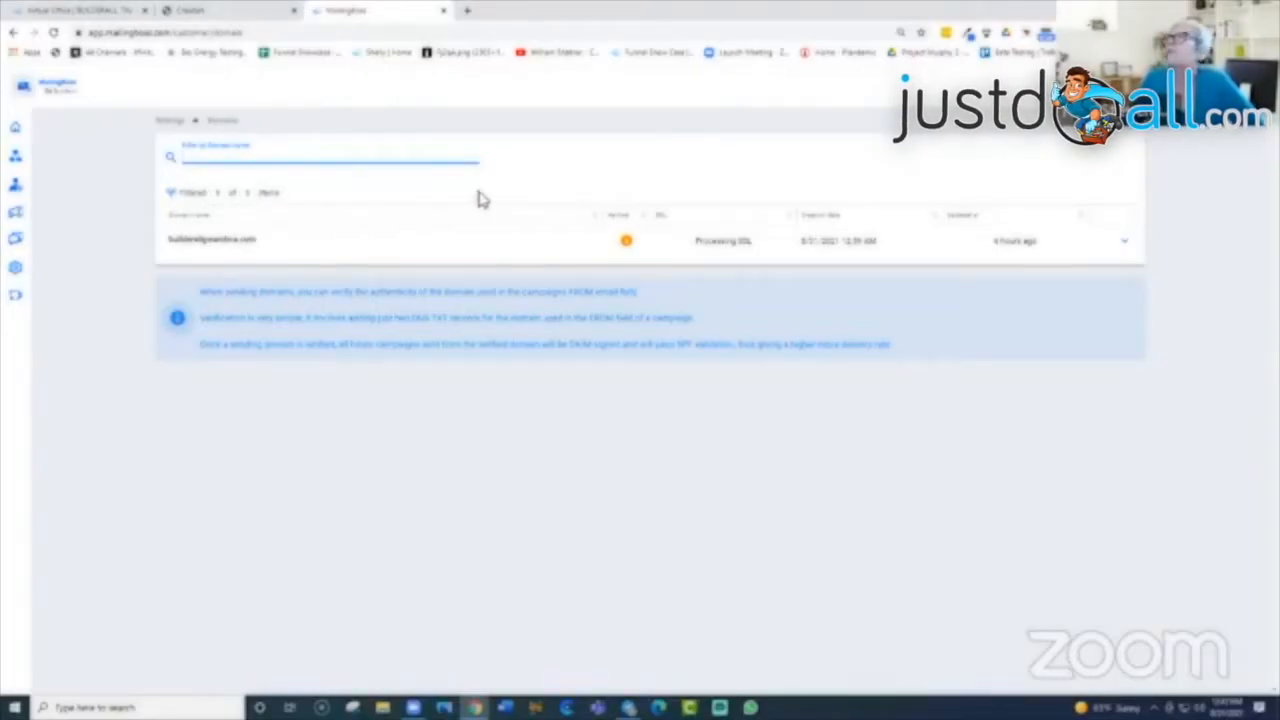
{"action": "left_click", "coordinate": [312, 201]}
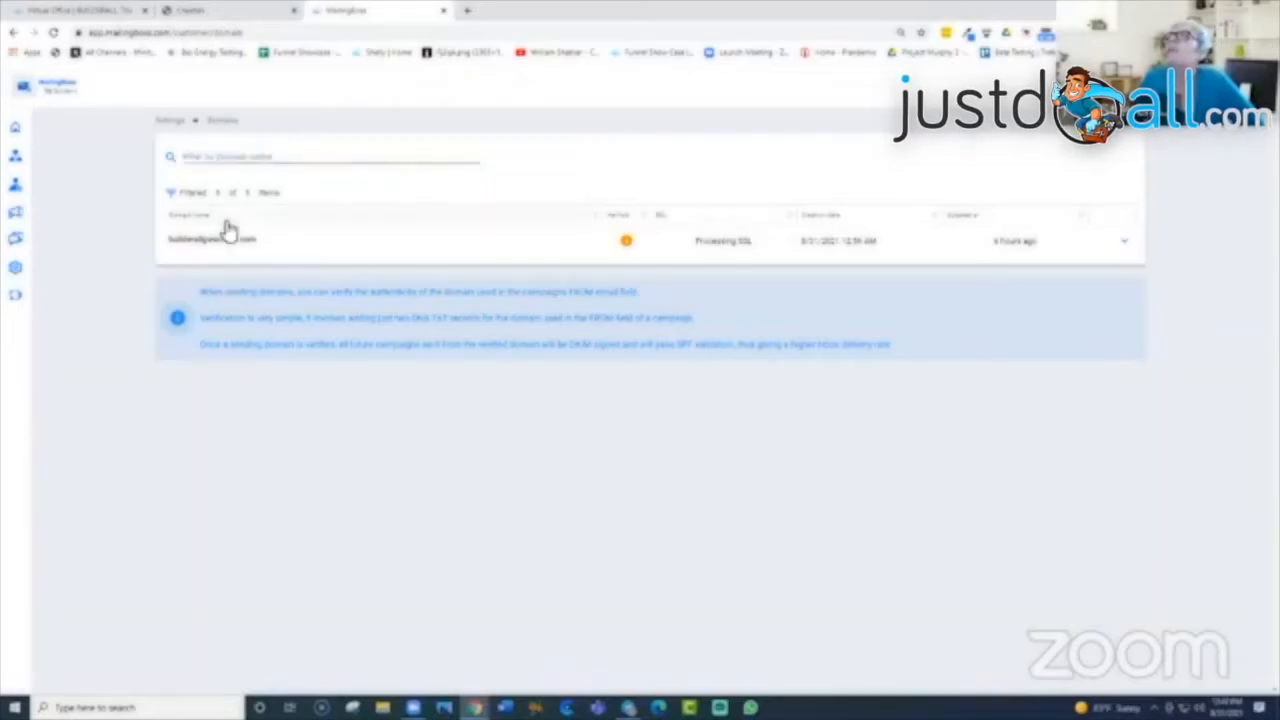
{"action": "left_click", "coordinate": [598, 219]}
{"action": "left_click", "coordinate": [597, 222]}
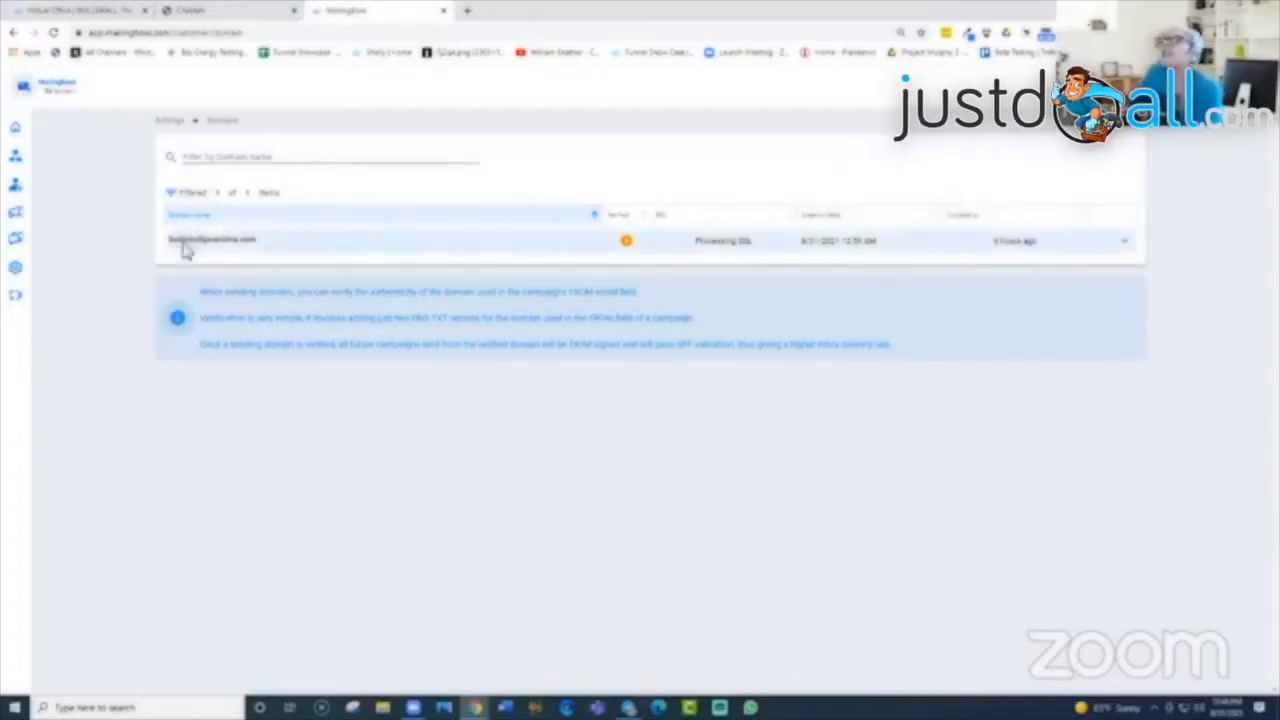
Step: Bring up the action menu for the single sending domain
{"action": "left_click", "coordinate": [1127, 248]}
{"action": "left_click", "coordinate": [1029, 206]}
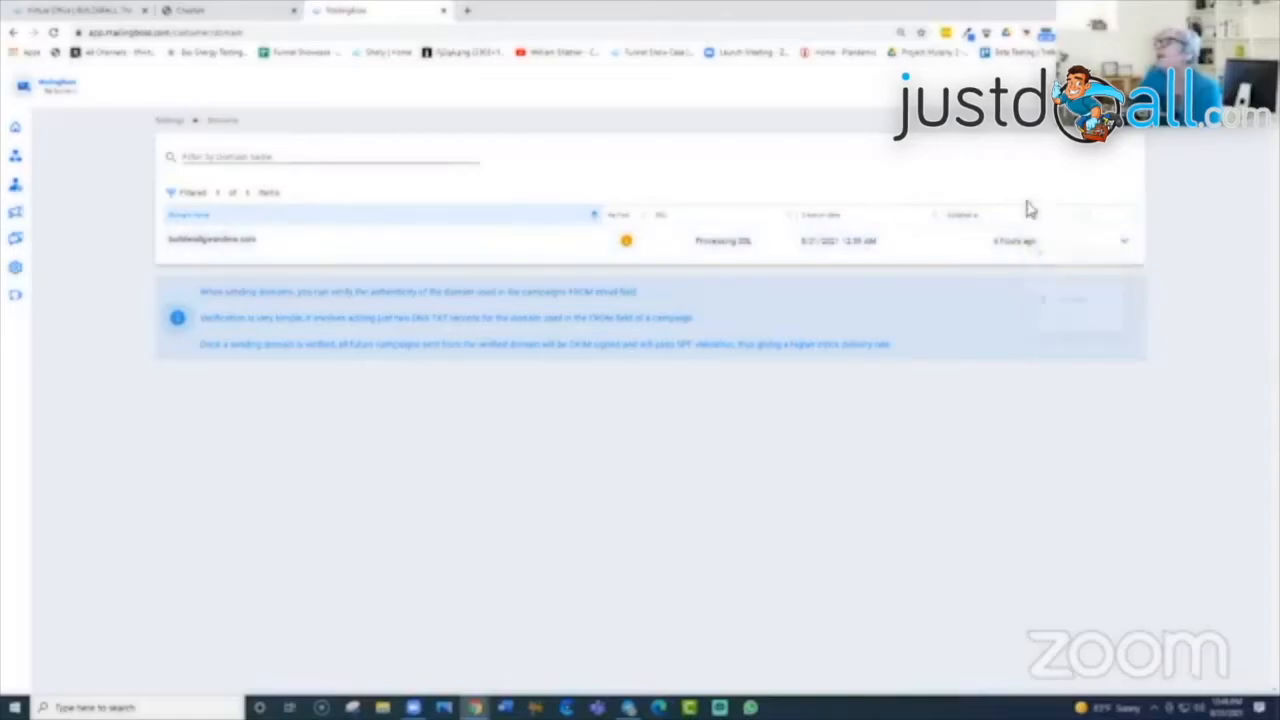
{"action": "left_click", "coordinate": [1127, 248]}
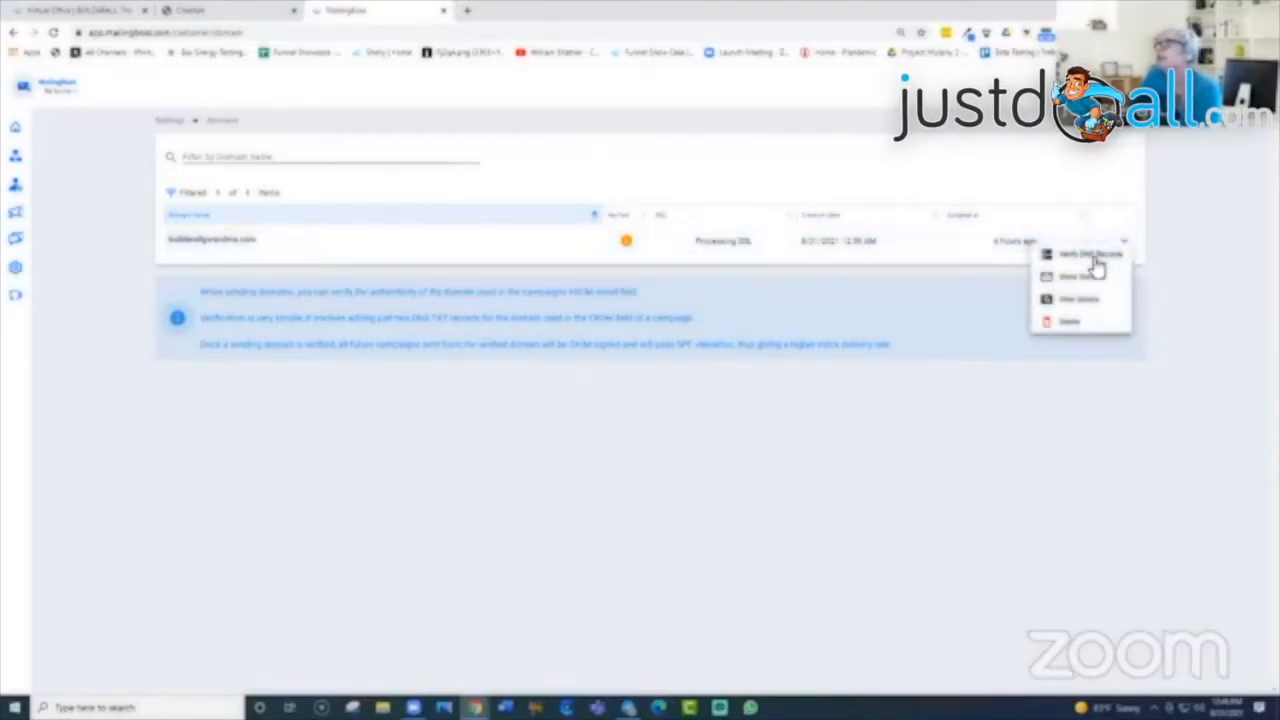
Step: Verify the domain's DNS records, then check its senders and return to the domains list
{"action": "left_click", "coordinate": [1095, 258]}
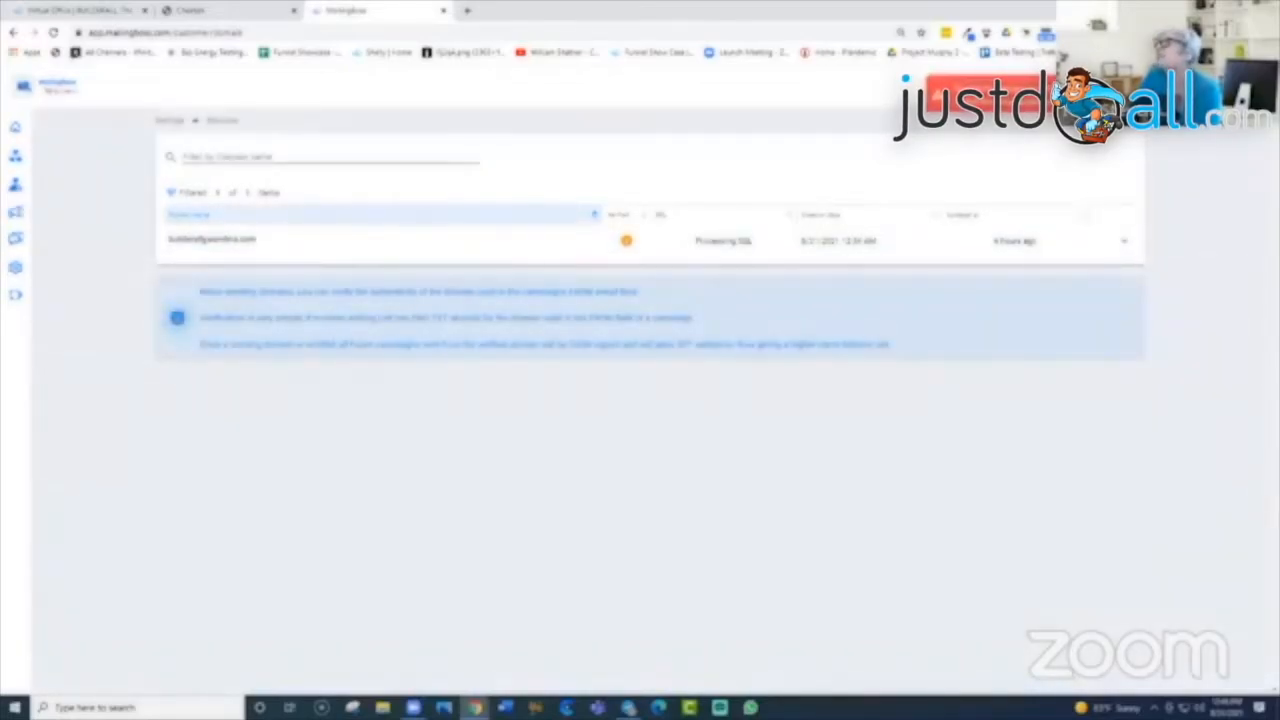
{"action": "left_click", "coordinate": [1127, 248]}
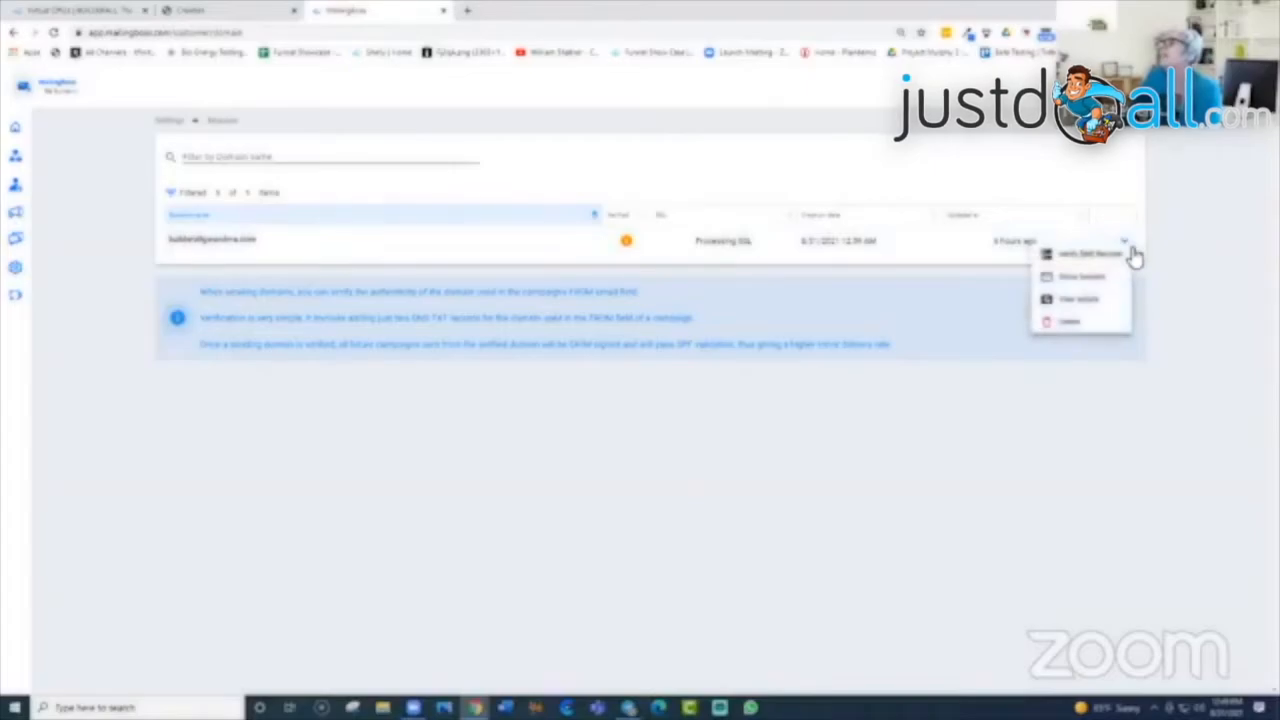
{"action": "left_click", "coordinate": [1133, 255]}
{"action": "left_click", "coordinate": [1134, 254]}
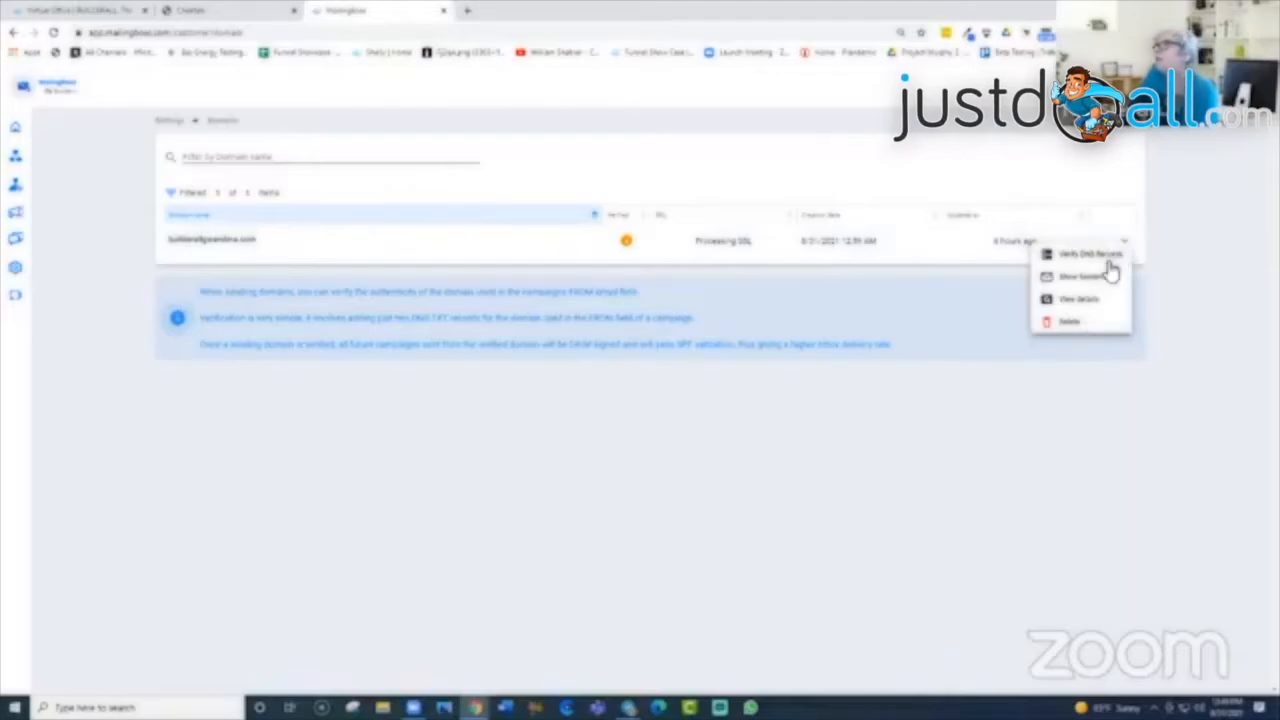
{"action": "left_click", "coordinate": [1097, 279]}
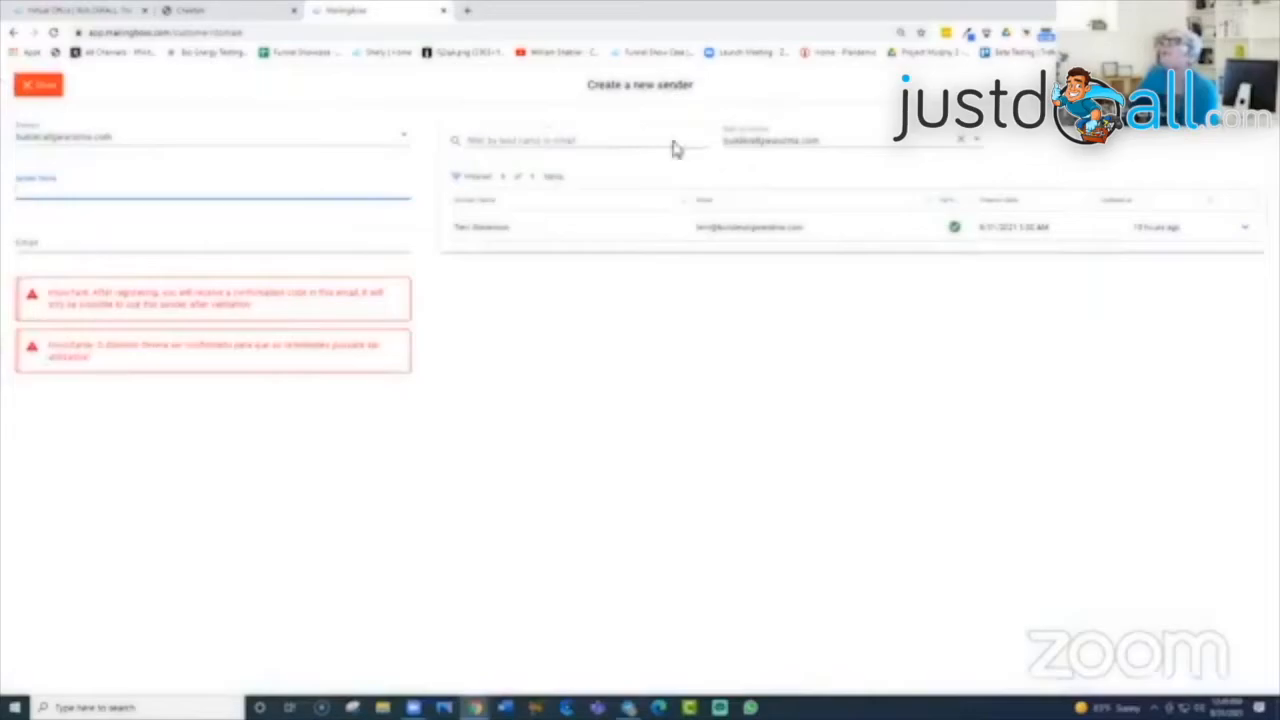
{"action": "left_click", "coordinate": [38, 87]}
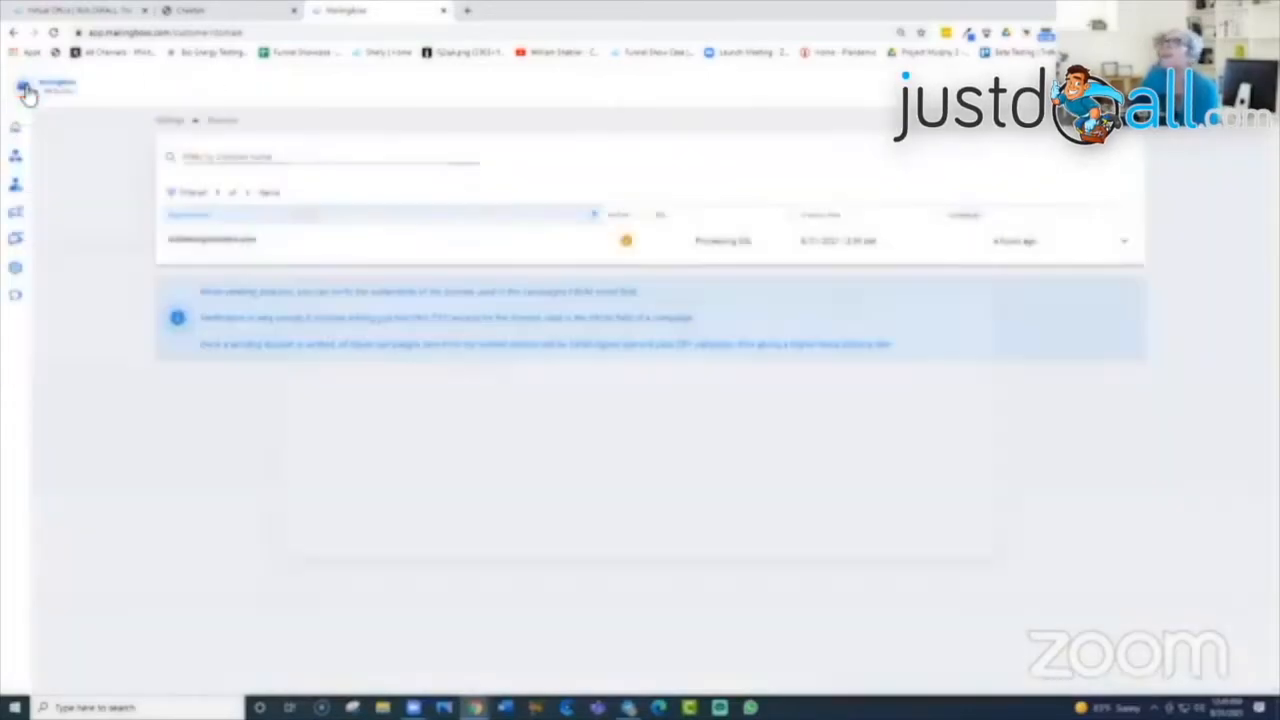
Step: View the domain's DNS record details, then close back to the domains list
{"action": "left_click", "coordinate": [1118, 245]}
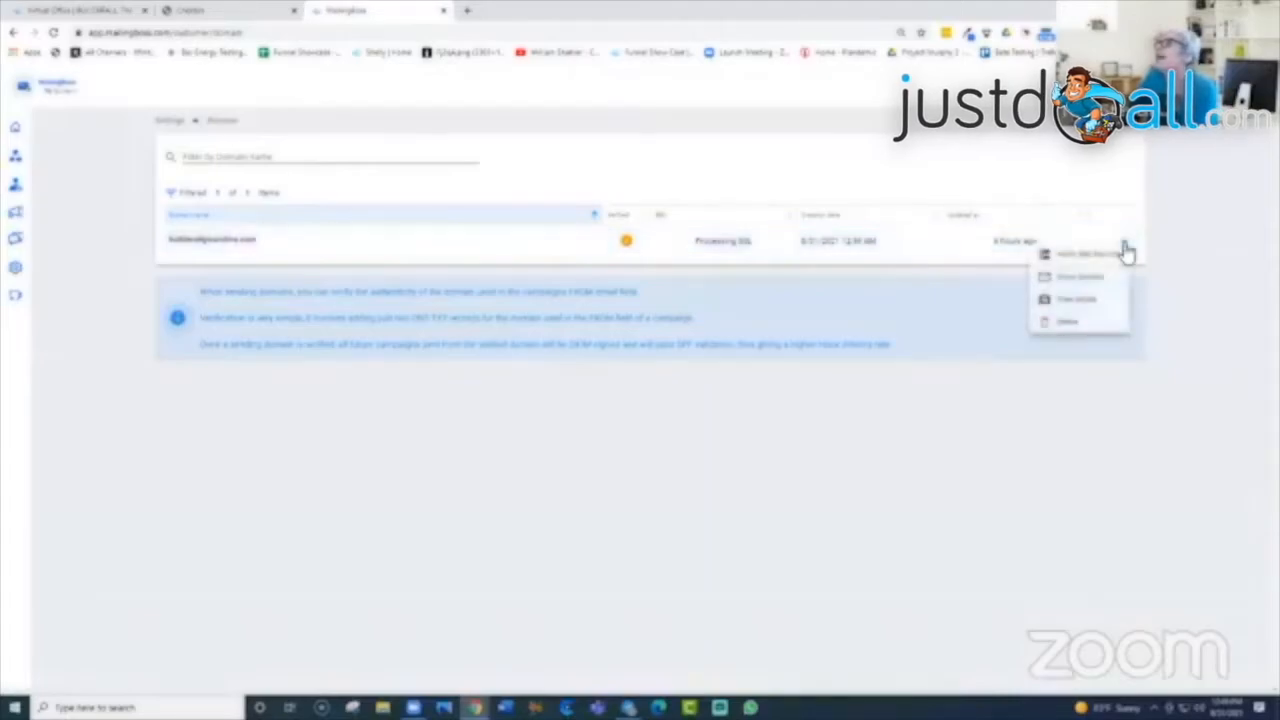
{"action": "left_click", "coordinate": [1094, 302]}
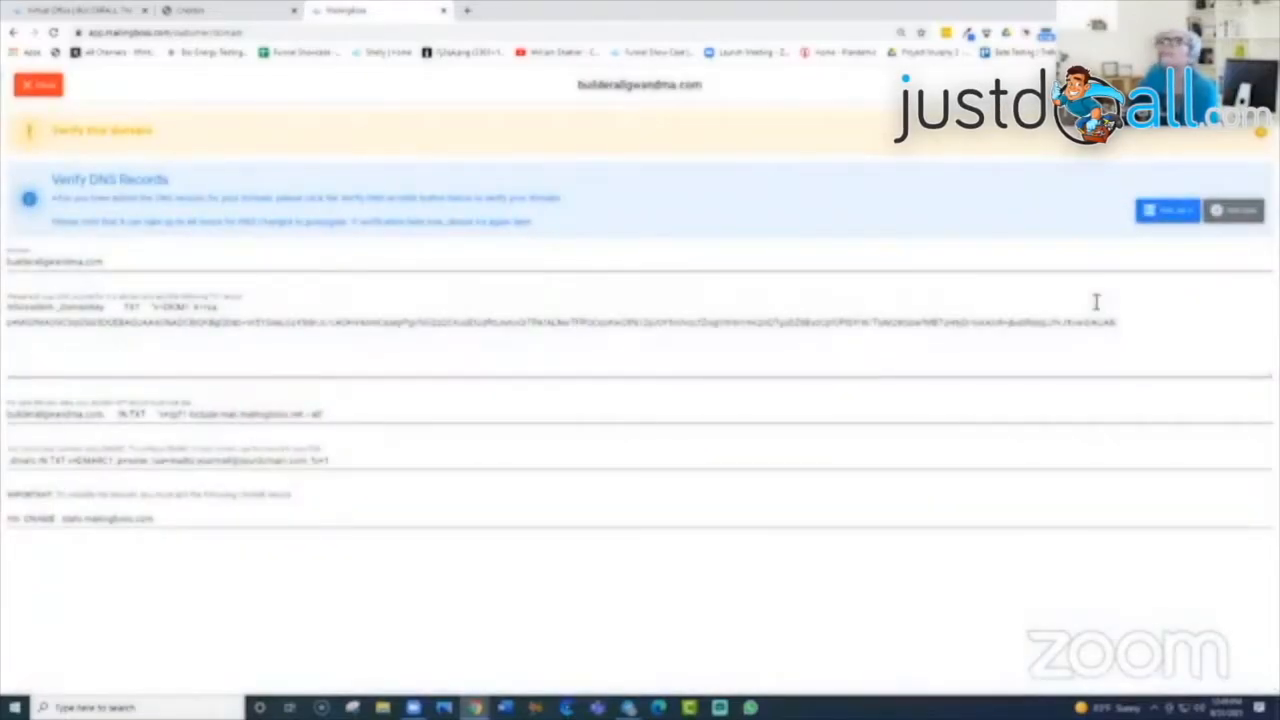
{"action": "left_click", "coordinate": [32, 88]}
{"action": "left_click", "coordinate": [1126, 249]}
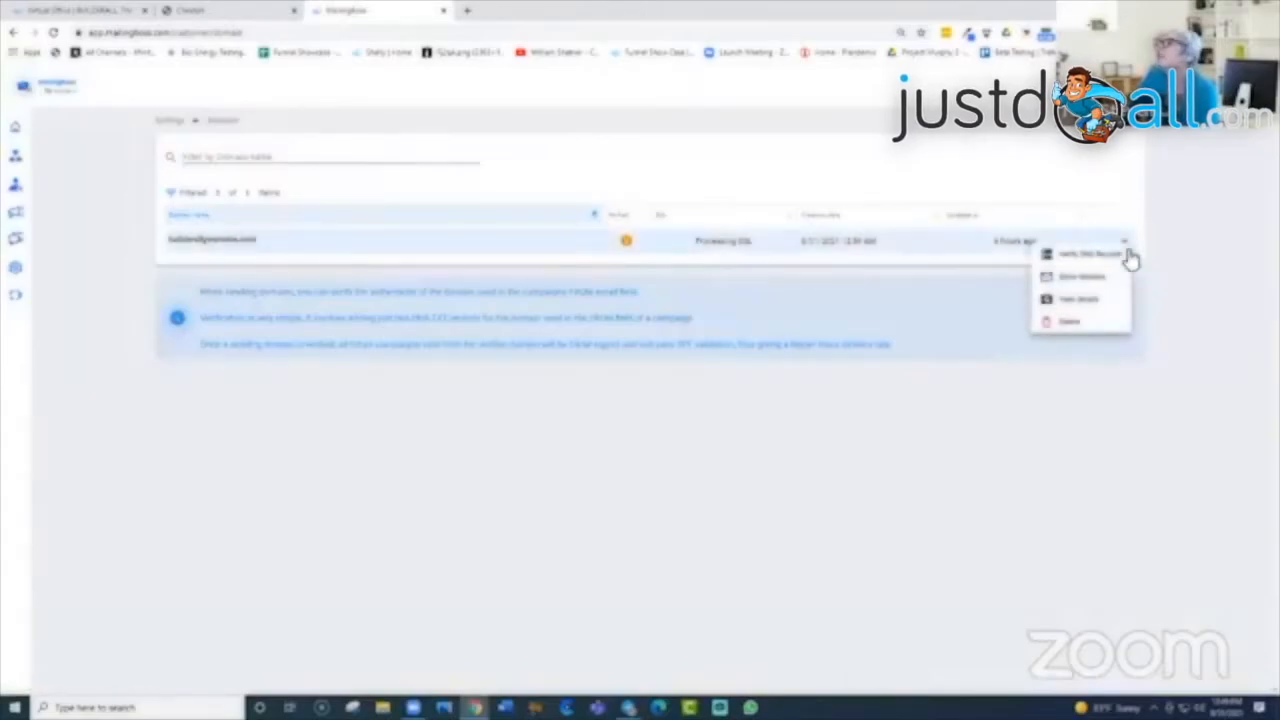
{"action": "left_click", "coordinate": [1146, 256]}
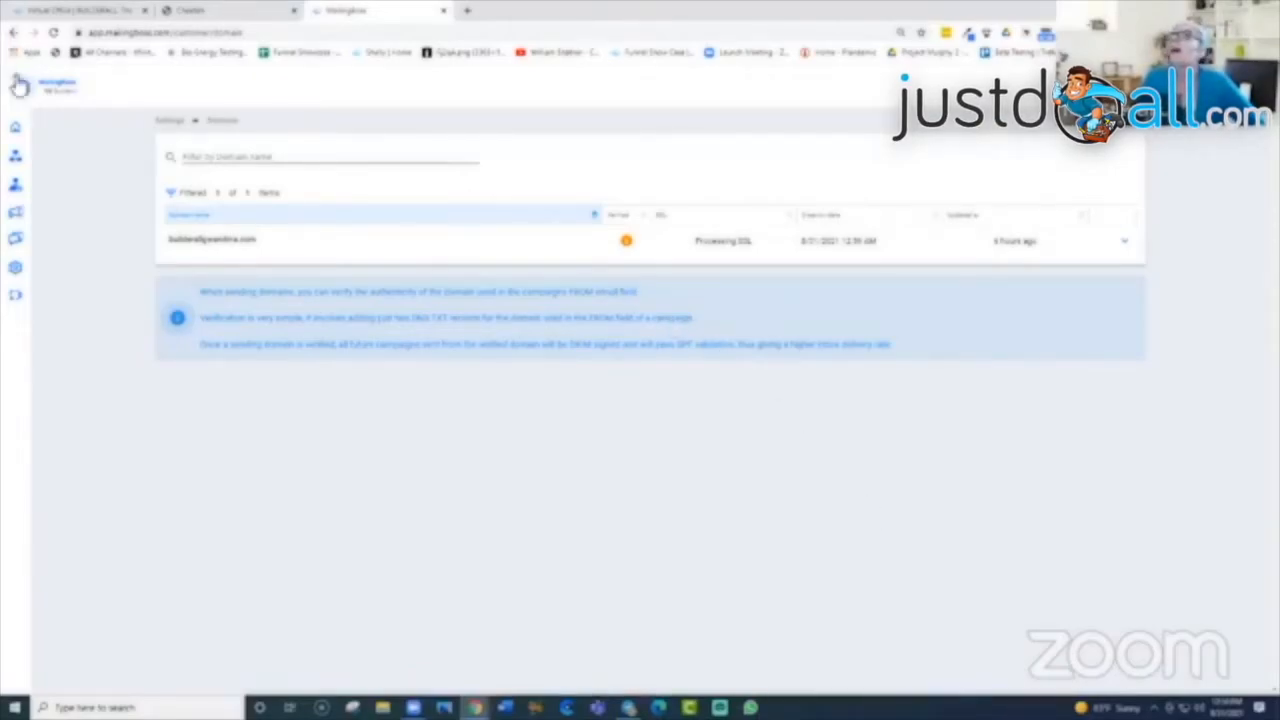
{"action": "mouse_move", "coordinate": [10, 222]}
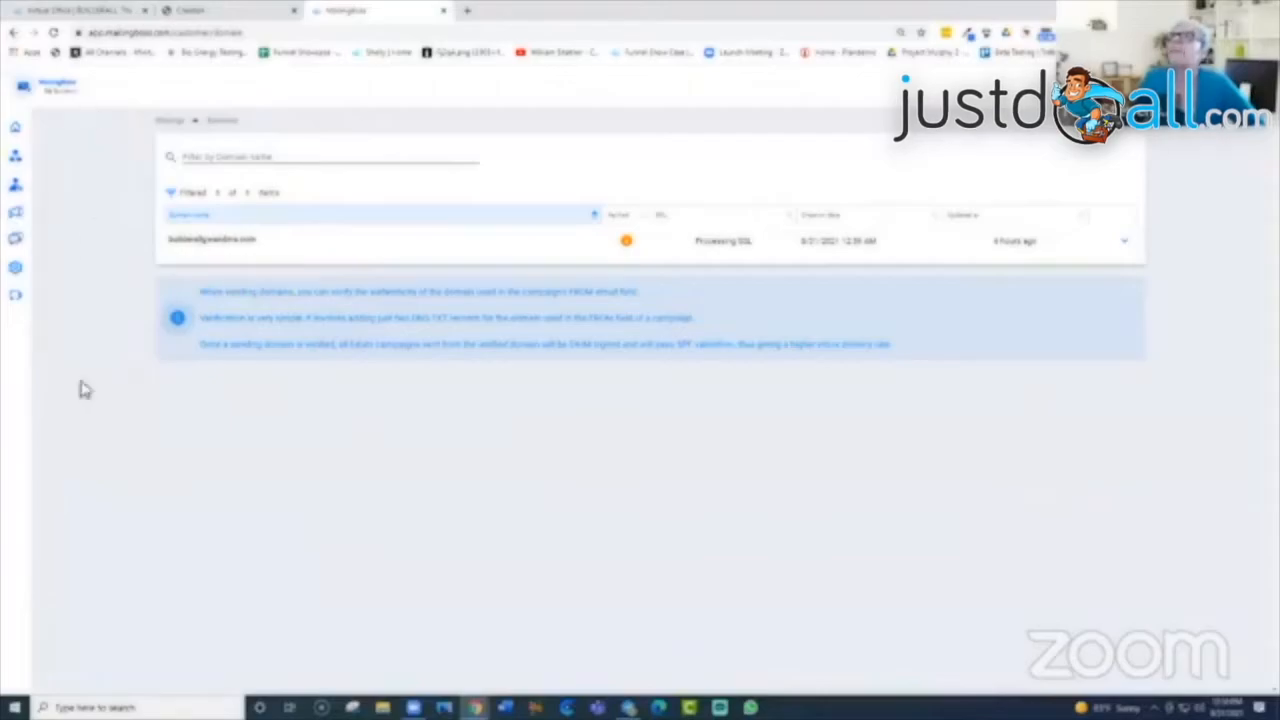
{"action": "mouse_move", "coordinate": [22, 126]}
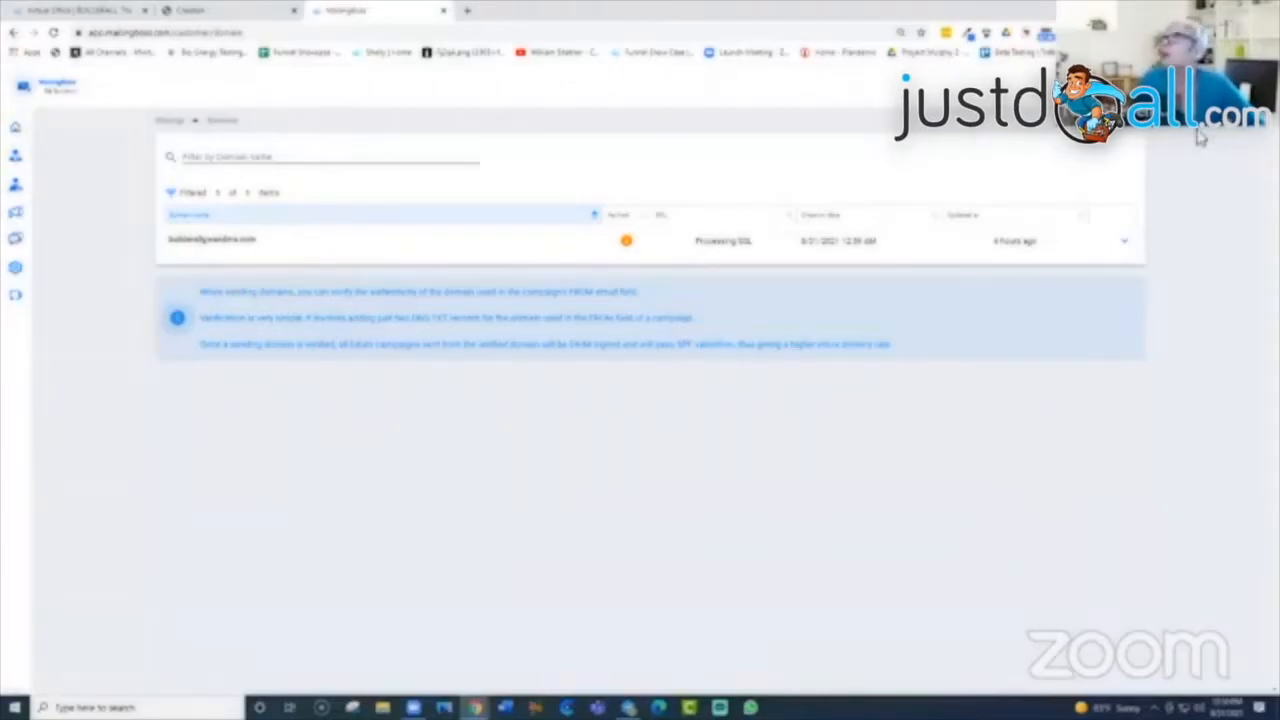
{"action": "left_click", "coordinate": [1115, 118]}
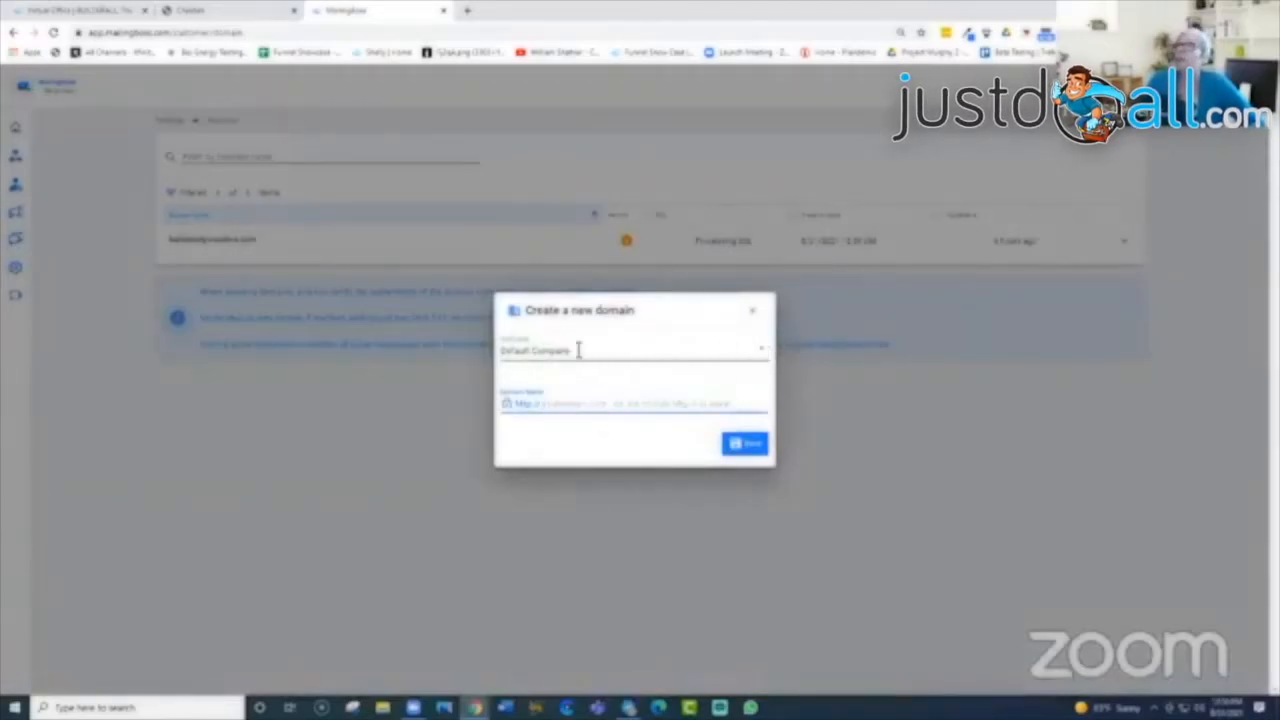
{"action": "left_click", "coordinate": [761, 348]}
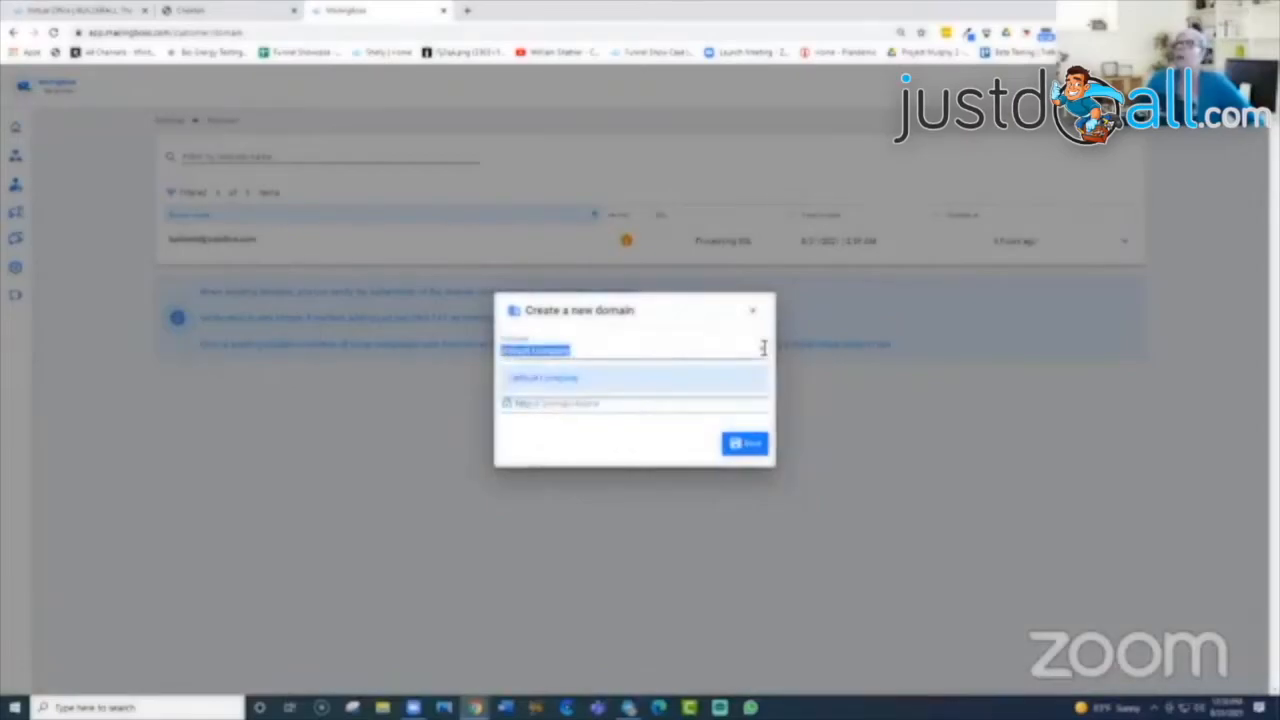
{"action": "left_click", "coordinate": [600, 386]}
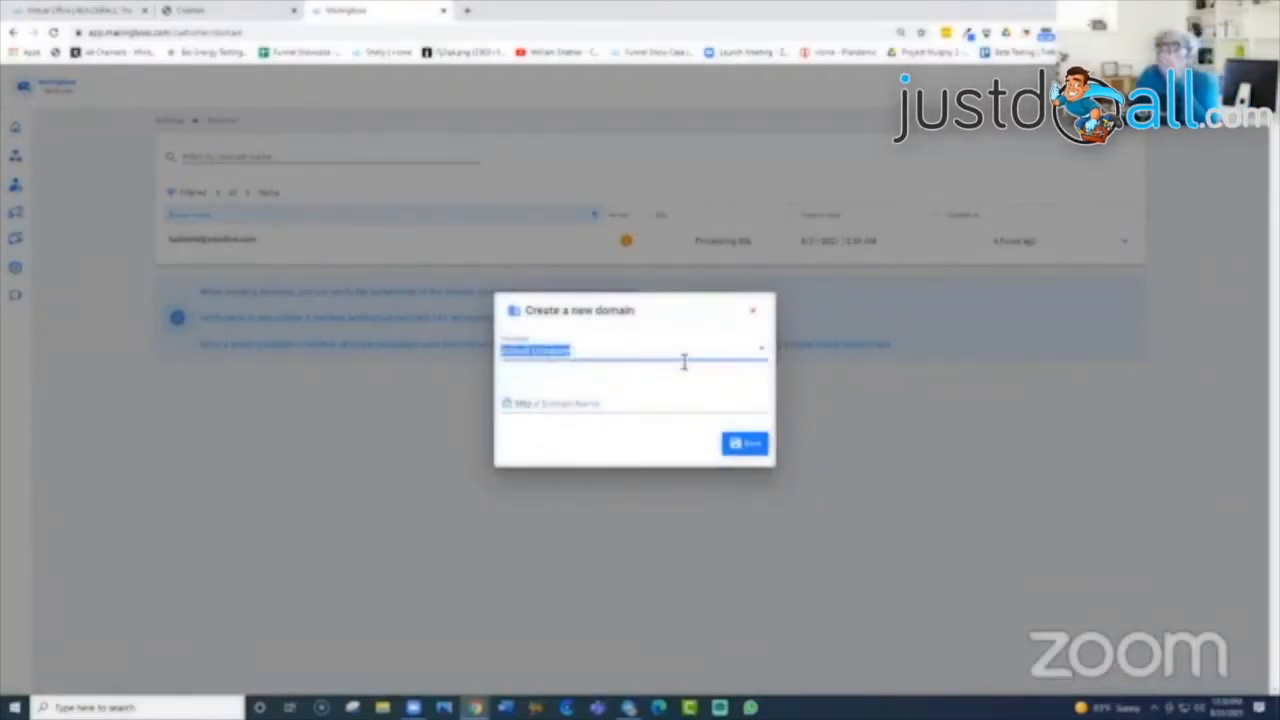
{"action": "left_click", "coordinate": [613, 405]}
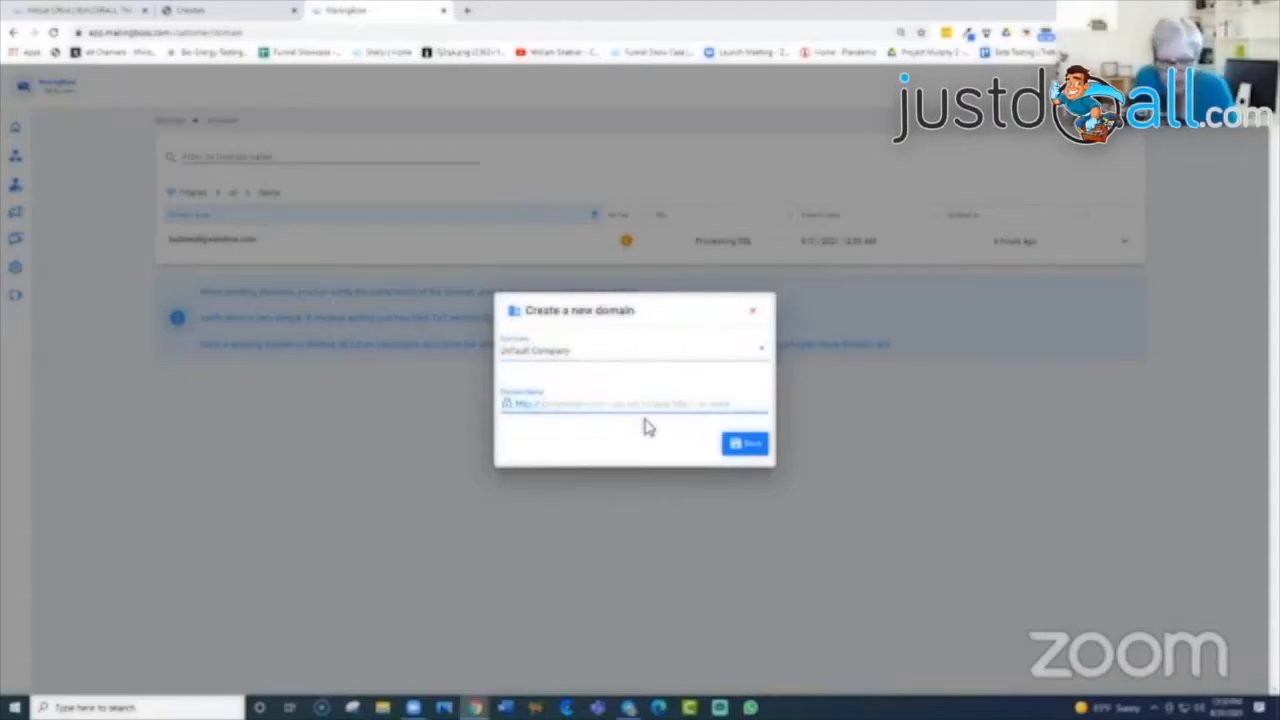
{"action": "type", "text": "ta"}
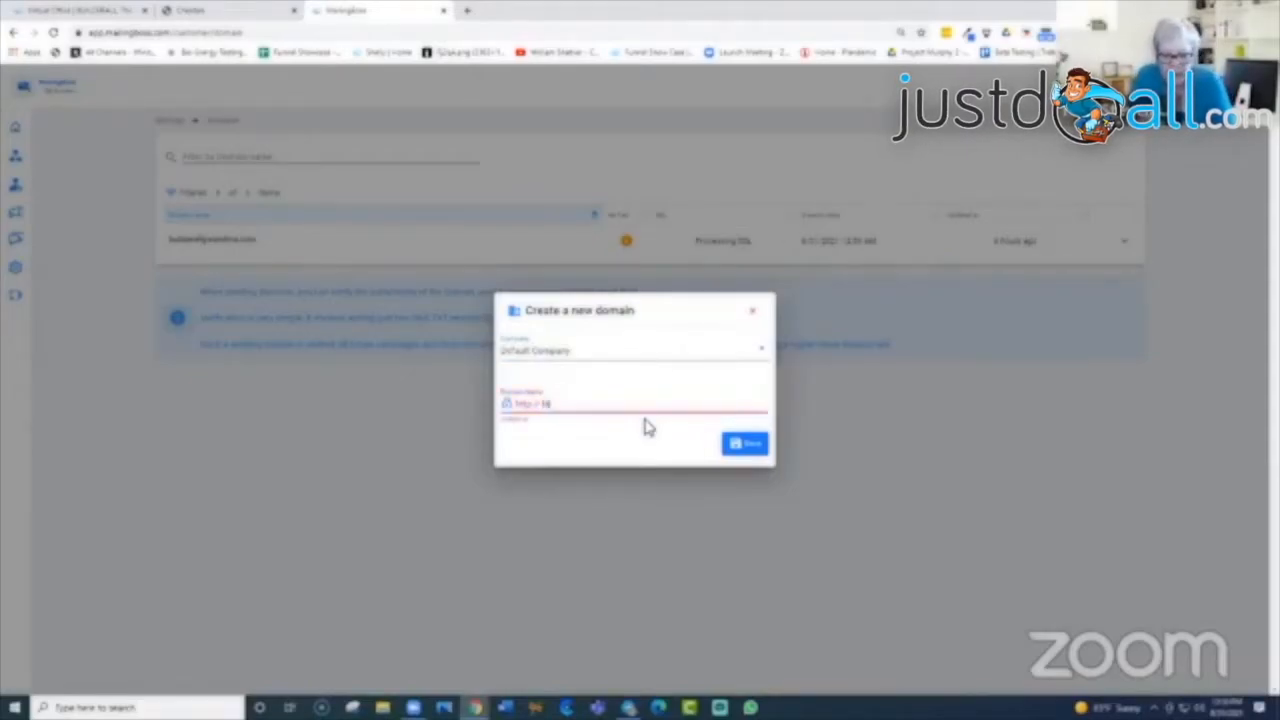
{"action": "type", "text": "st-testdomain"}
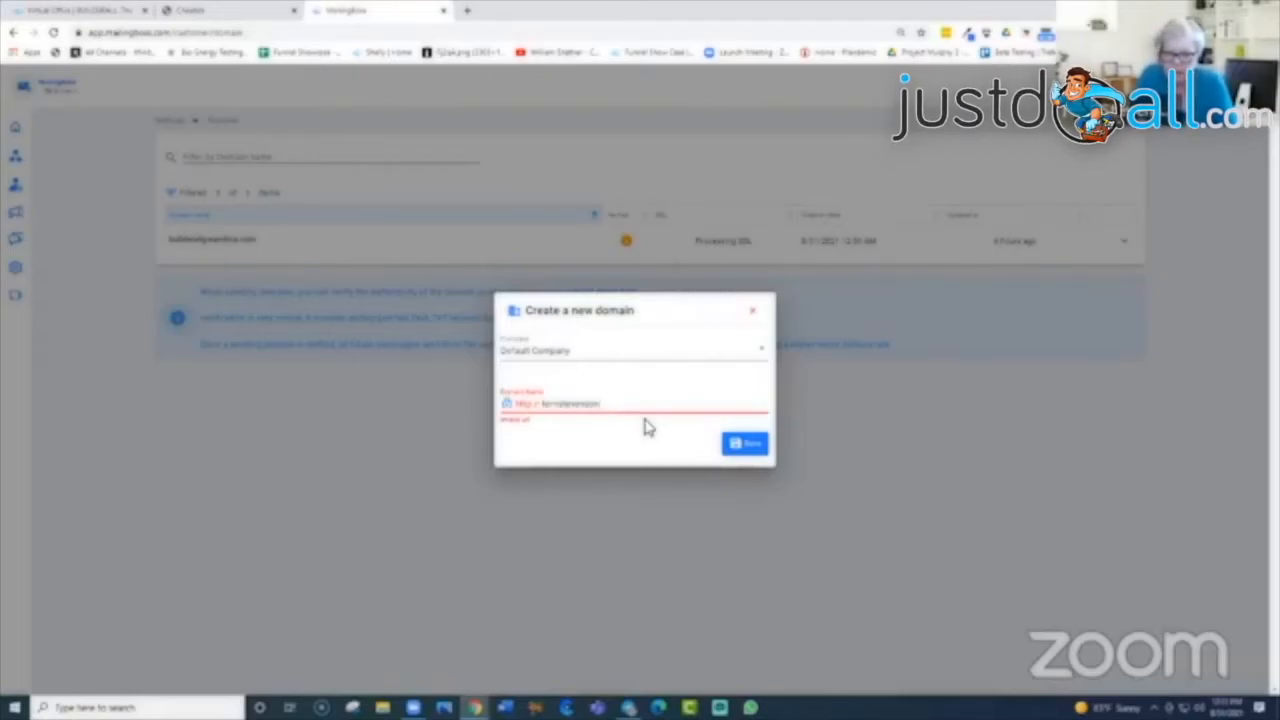
{"action": "type", "text": ".com"}
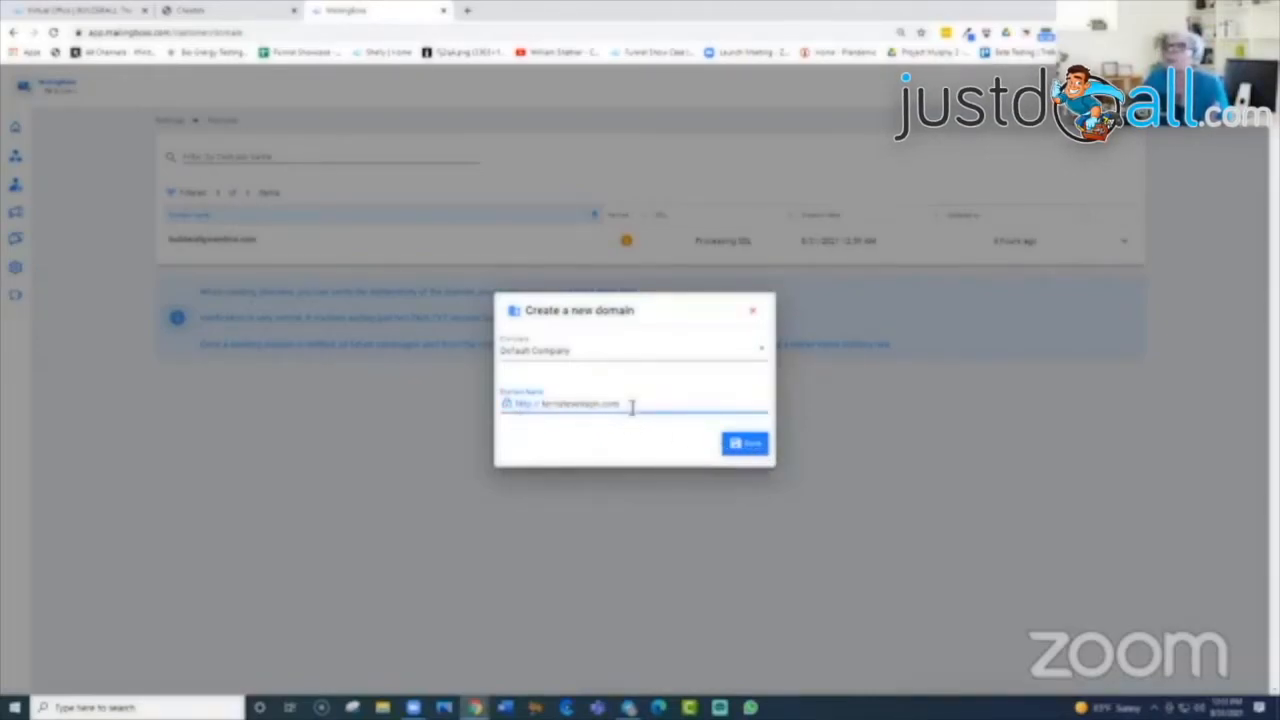
{"action": "left_click_drag", "start_coordinate": [630, 403], "coordinate": [540, 411]}
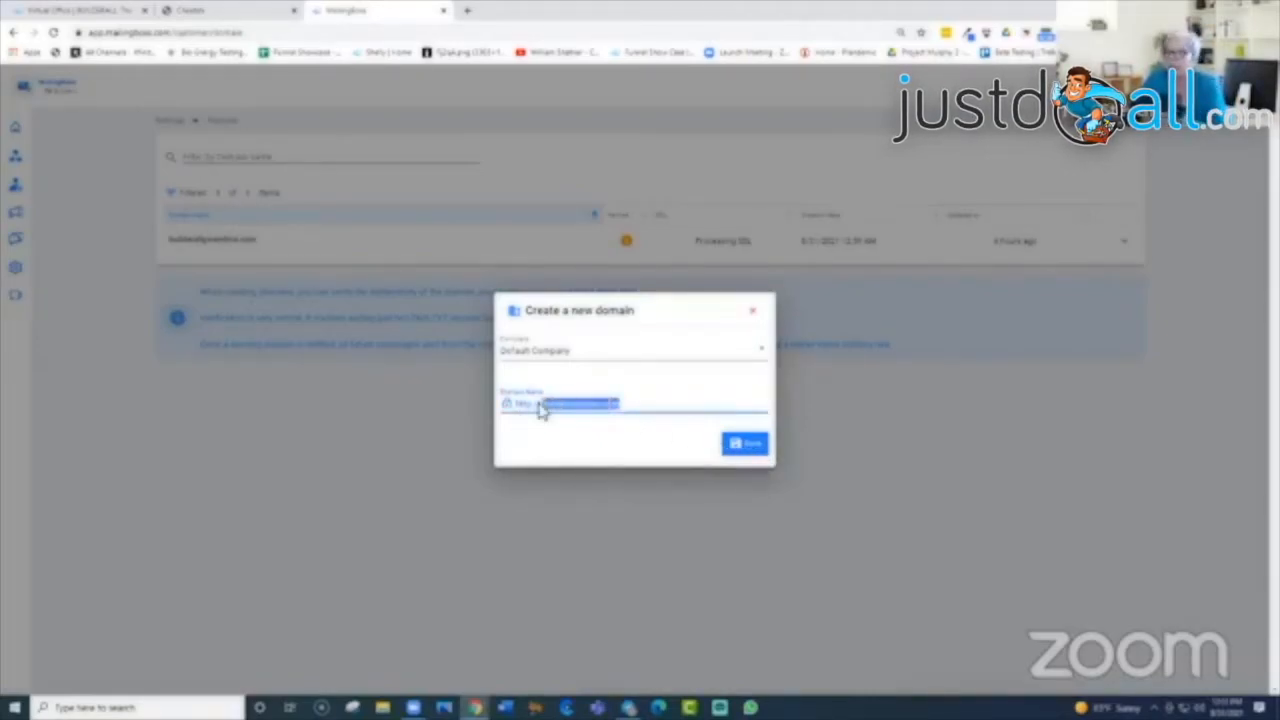
{"action": "key", "text": "BackSpace"}
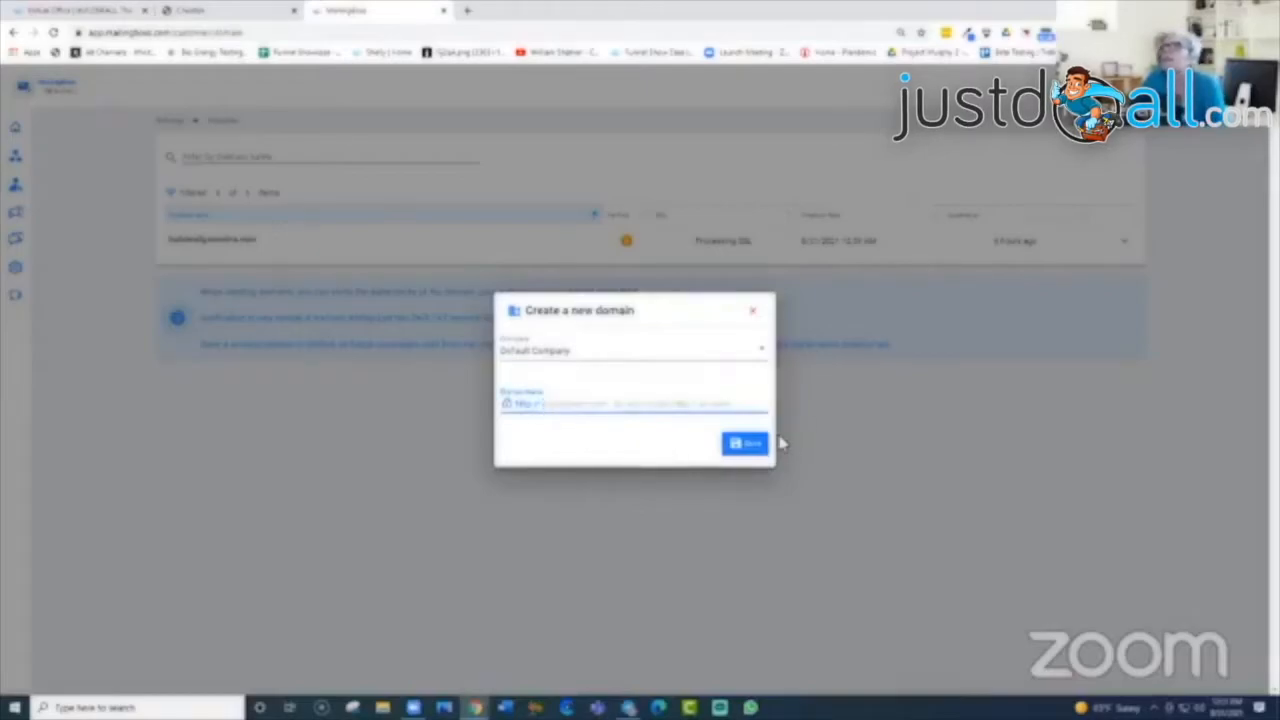
{"action": "left_click", "coordinate": [757, 319]}
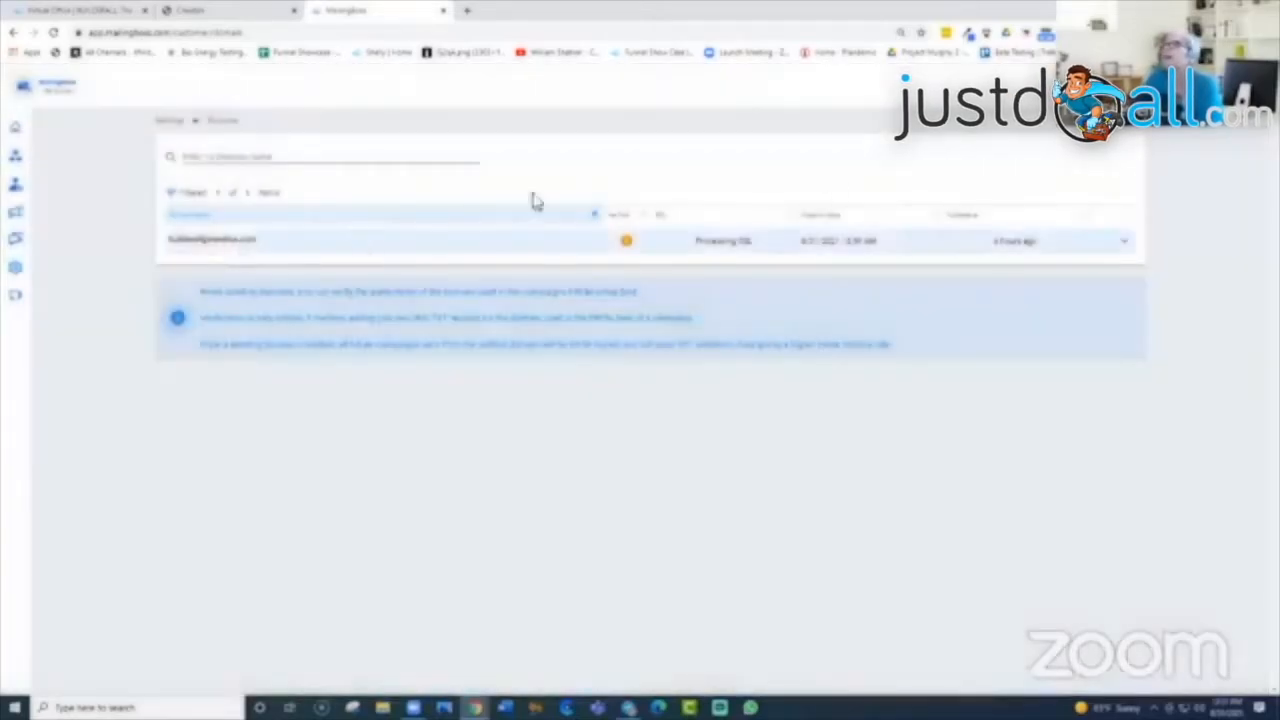
Step: Open Settings > Sender Emails to see the verified sender address
{"action": "mouse_move", "coordinate": [29, 180]}
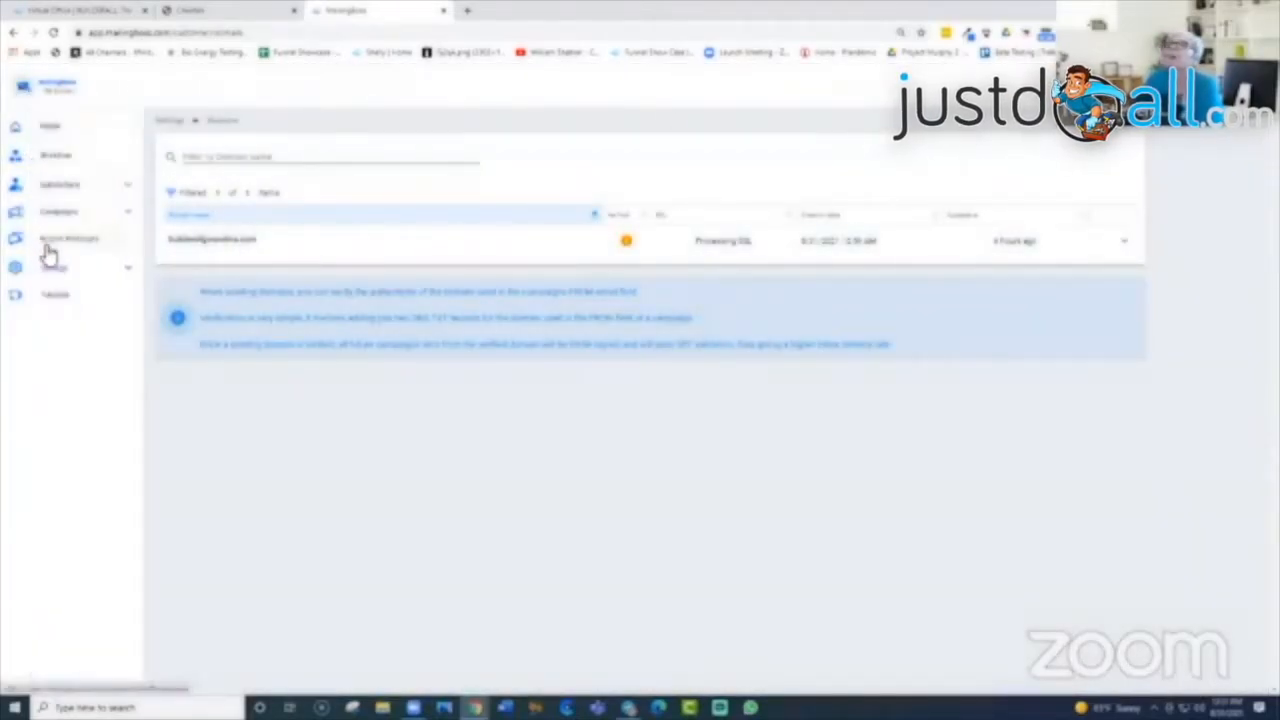
{"action": "left_click", "coordinate": [127, 272]}
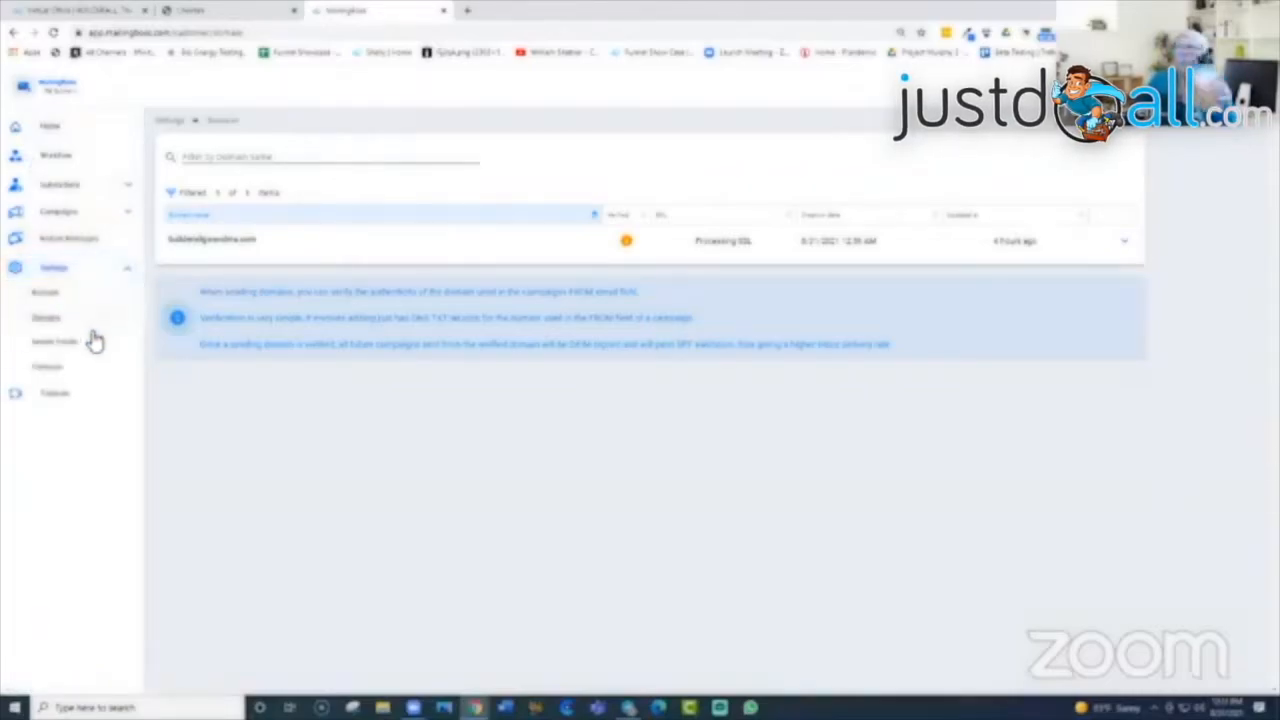
{"action": "left_click", "coordinate": [58, 344]}
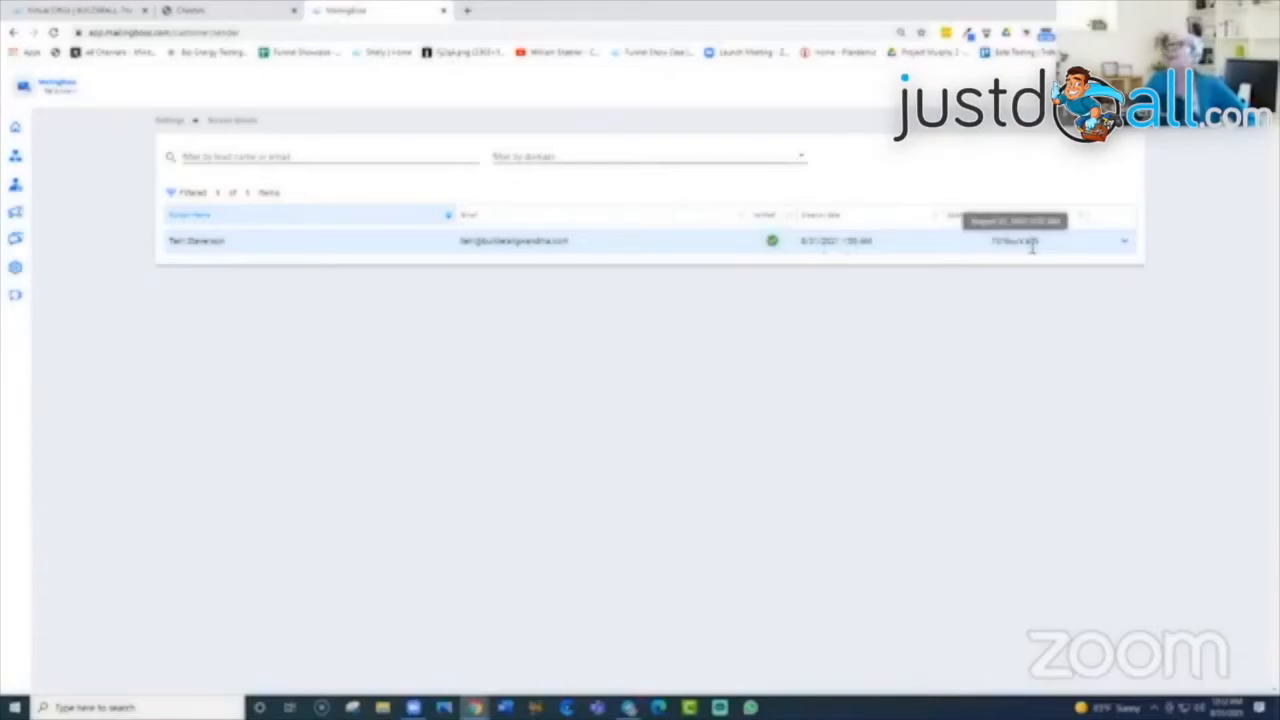
{"action": "left_click", "coordinate": [1124, 251]}
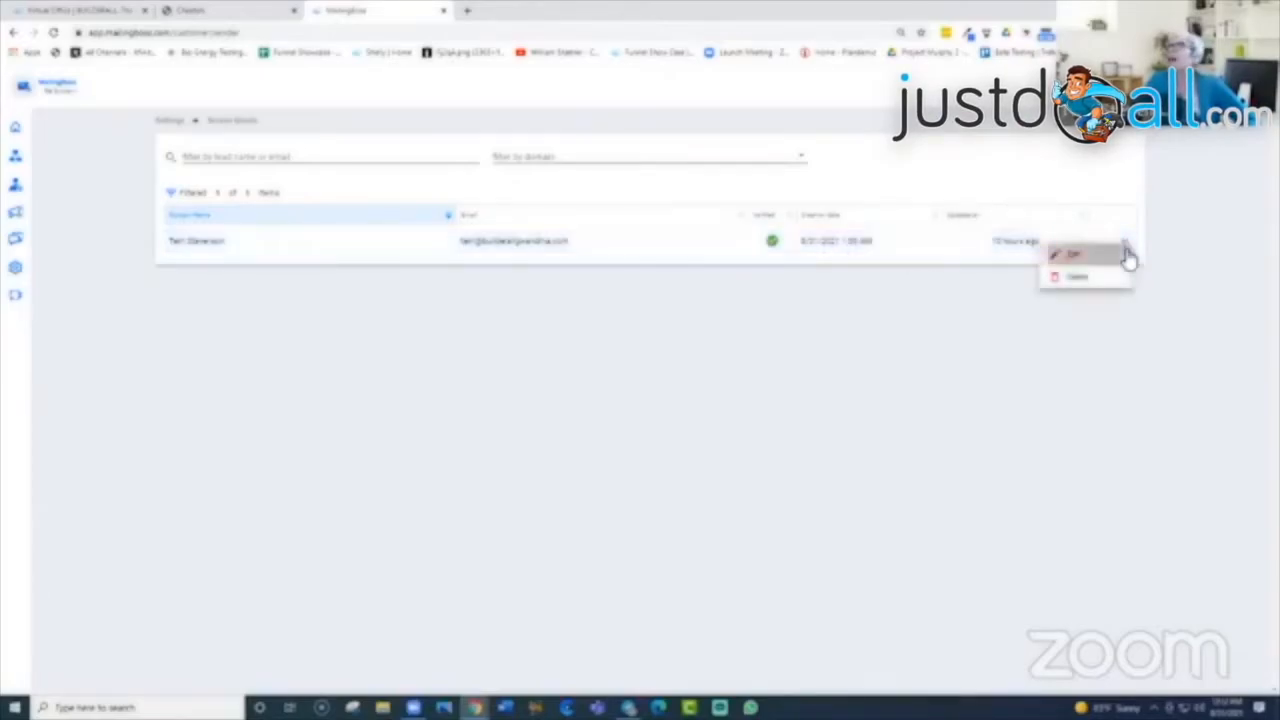
{"action": "left_click", "coordinate": [1128, 254]}
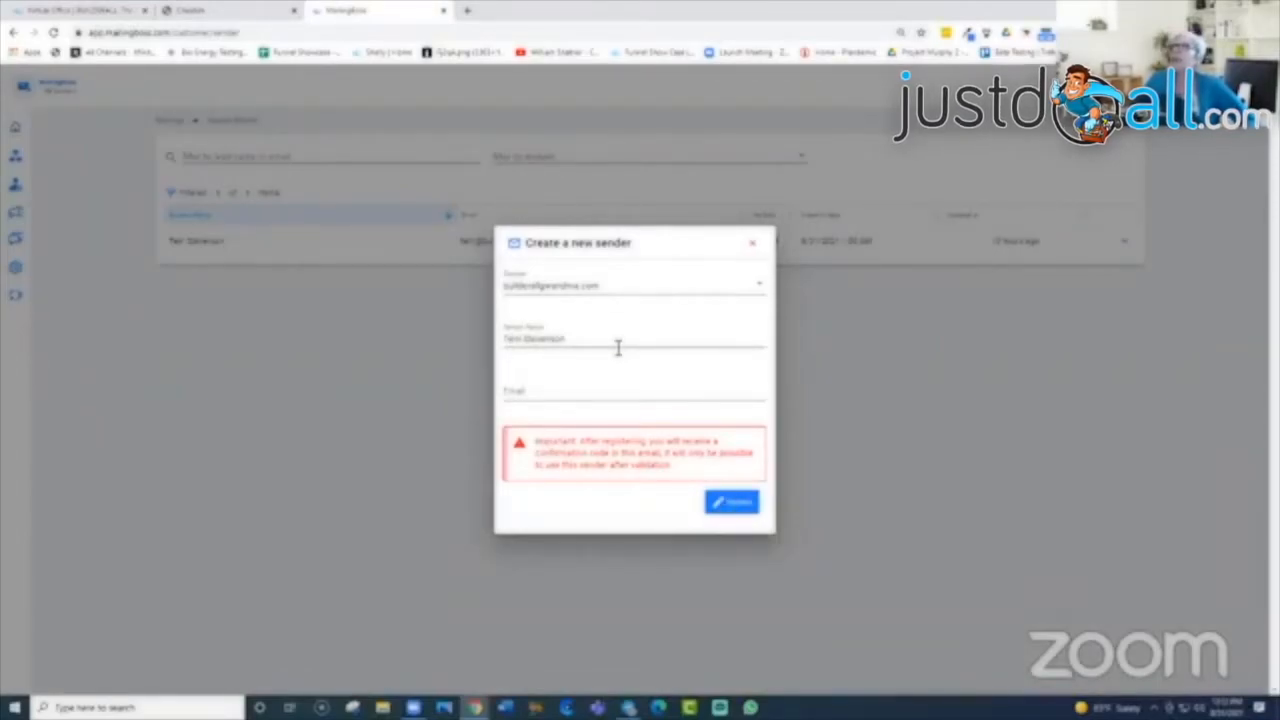
{"action": "left_click", "coordinate": [757, 249]}
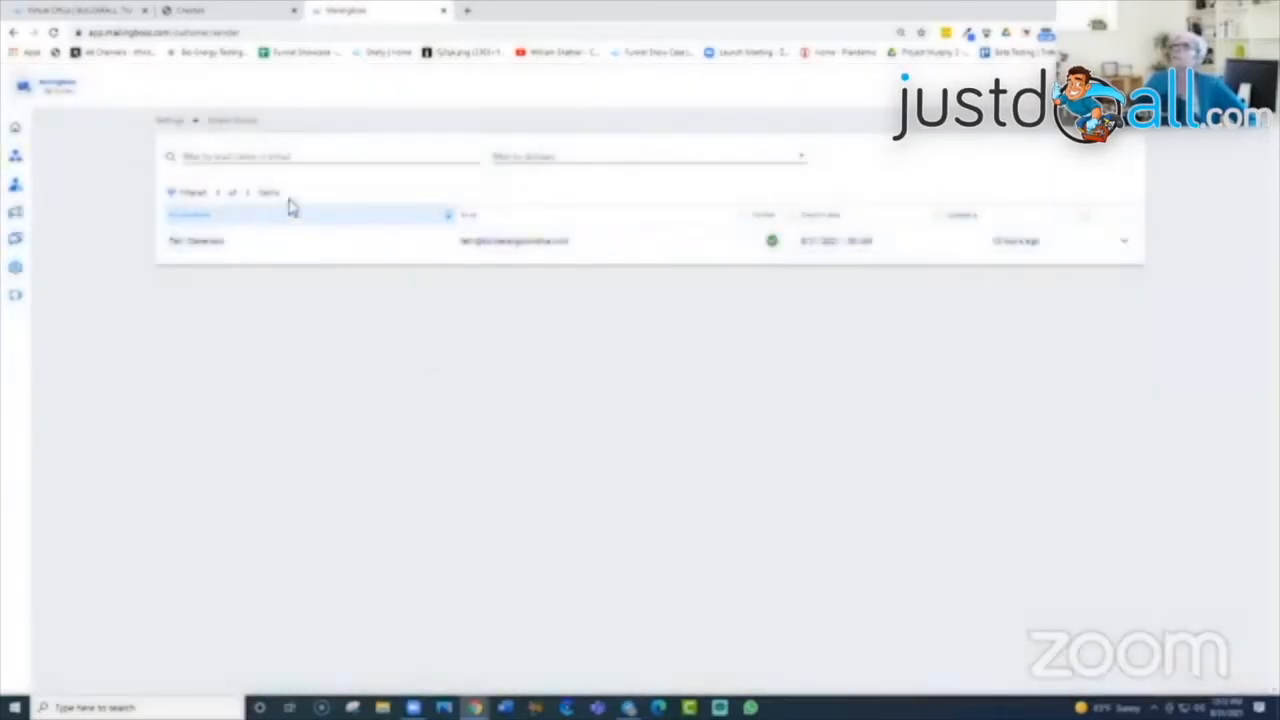
{"action": "mouse_move", "coordinate": [40, 248]}
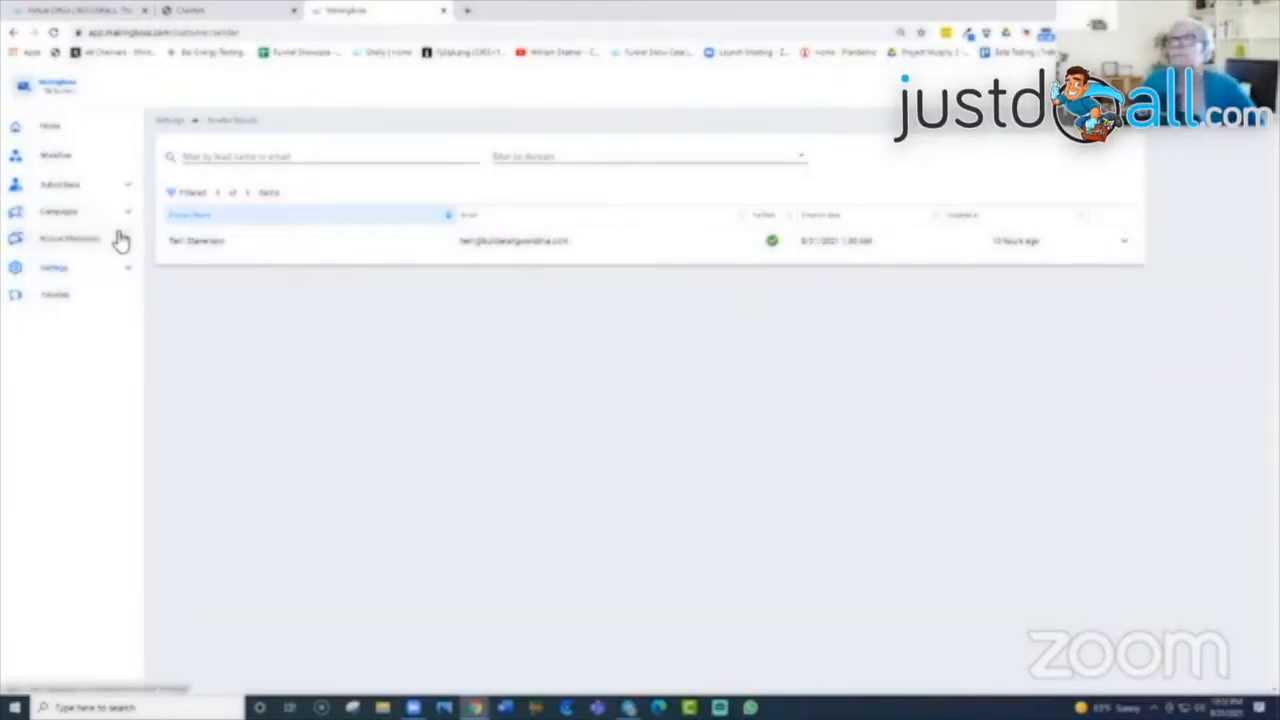
Step: Go to Settings > Company and start adding a company beside Default Company
{"action": "left_click", "coordinate": [124, 272]}
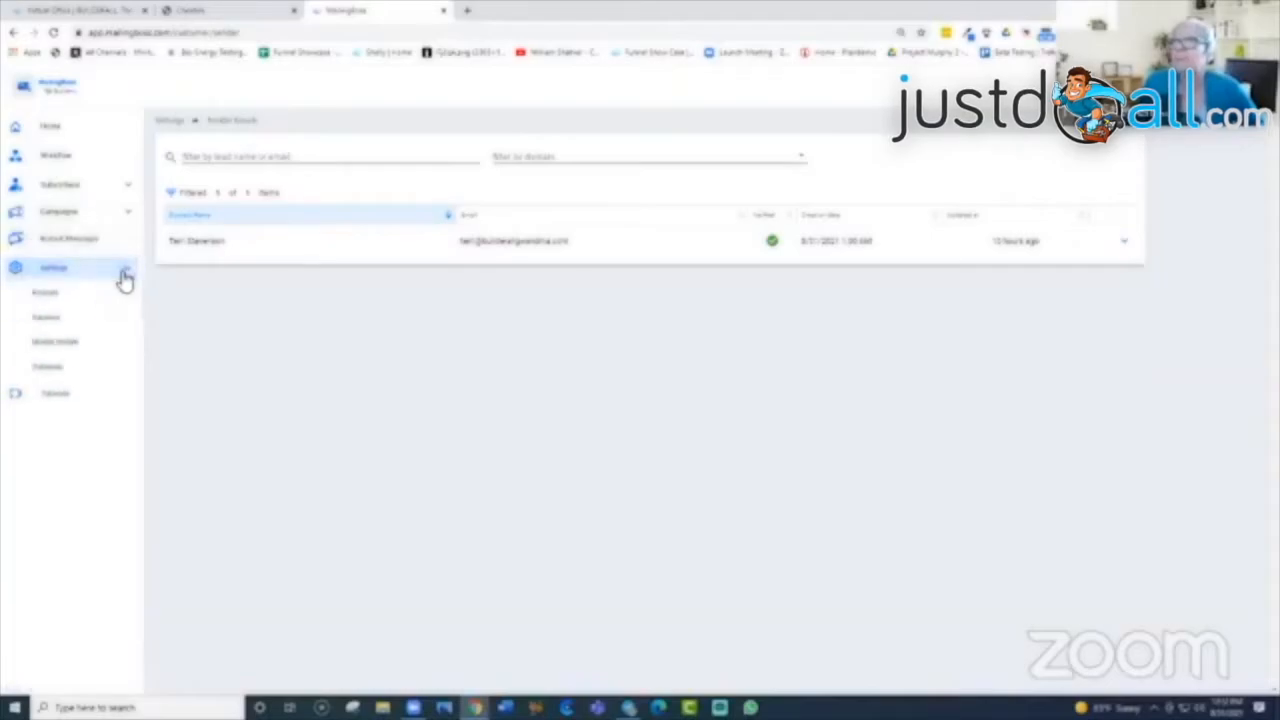
{"action": "left_click", "coordinate": [50, 369]}
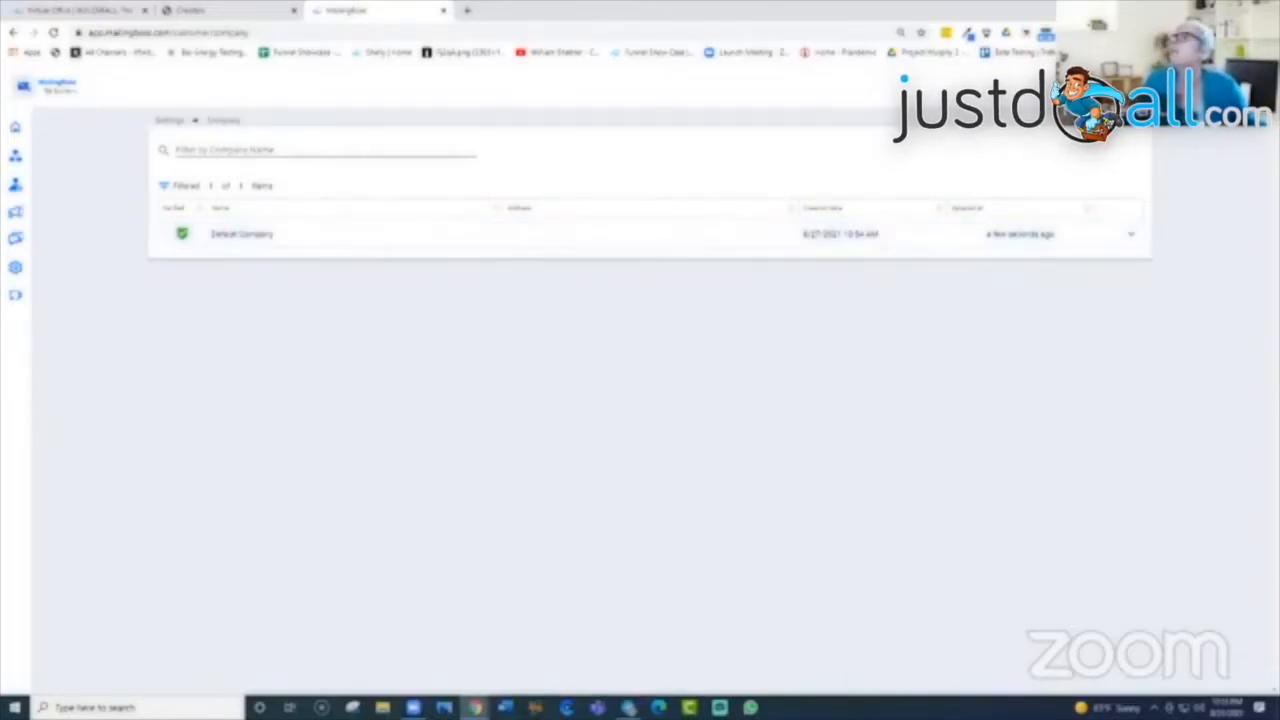
{"action": "left_click", "coordinate": [1125, 88]}
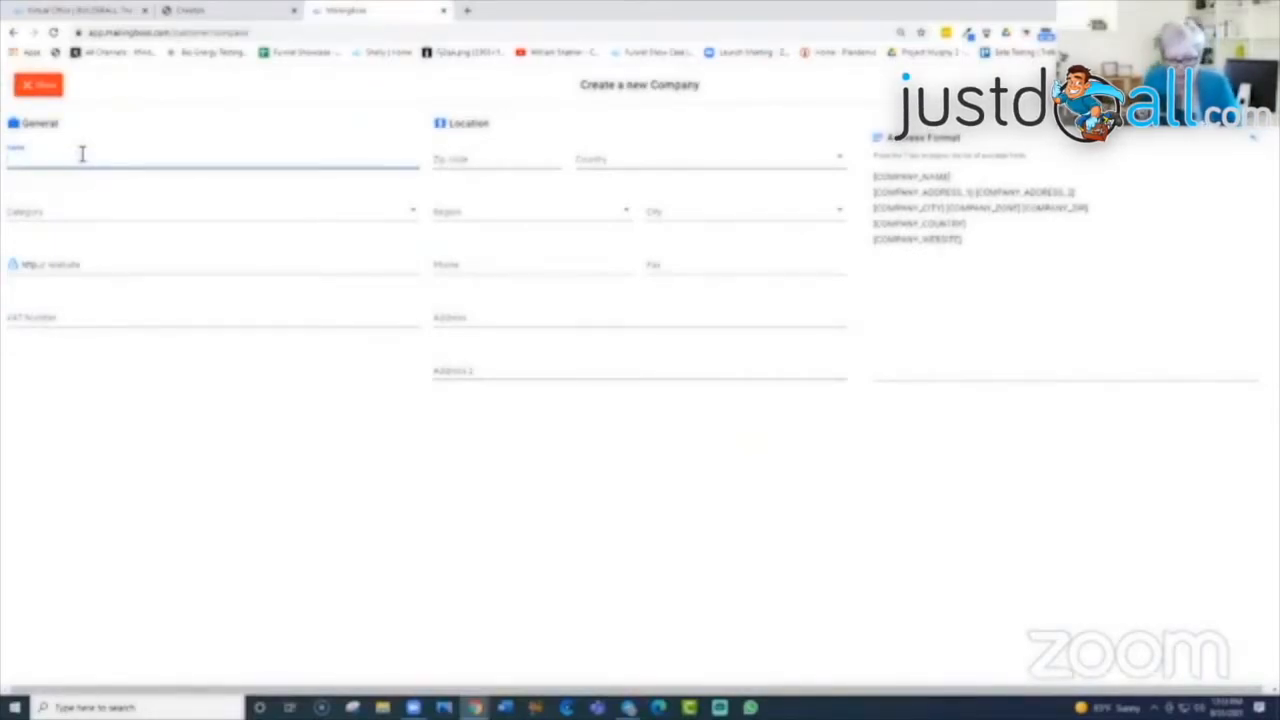
Step: Name the company 'Sweets Co', enter its zip code, and set country to United States
{"action": "type", "text": "Sweets"}
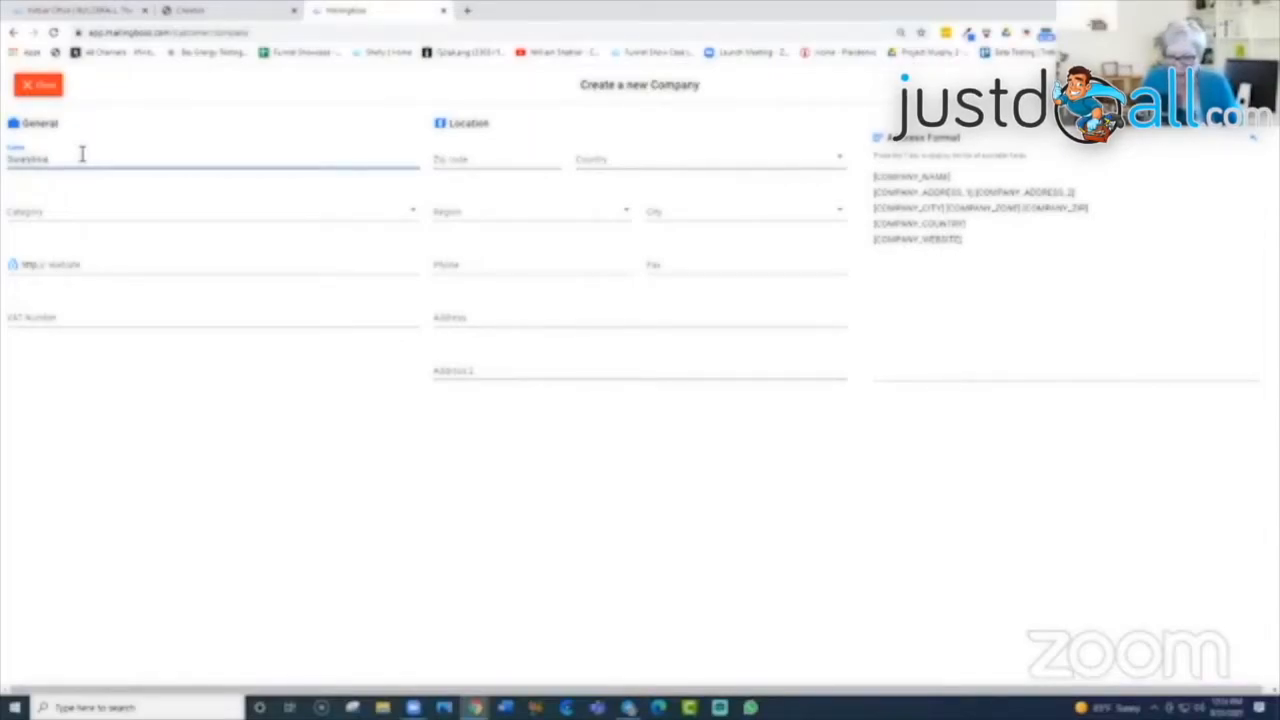
{"action": "type", "text": "Co"}
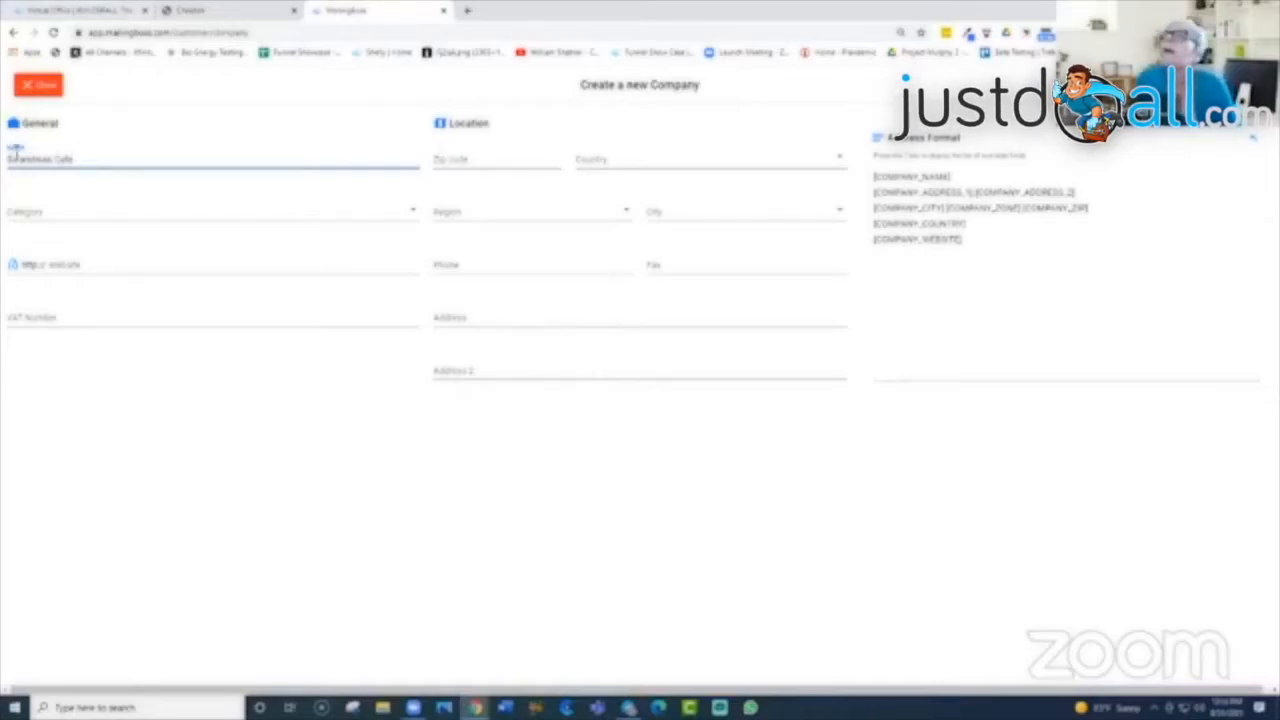
{"action": "left_click", "coordinate": [480, 164]}
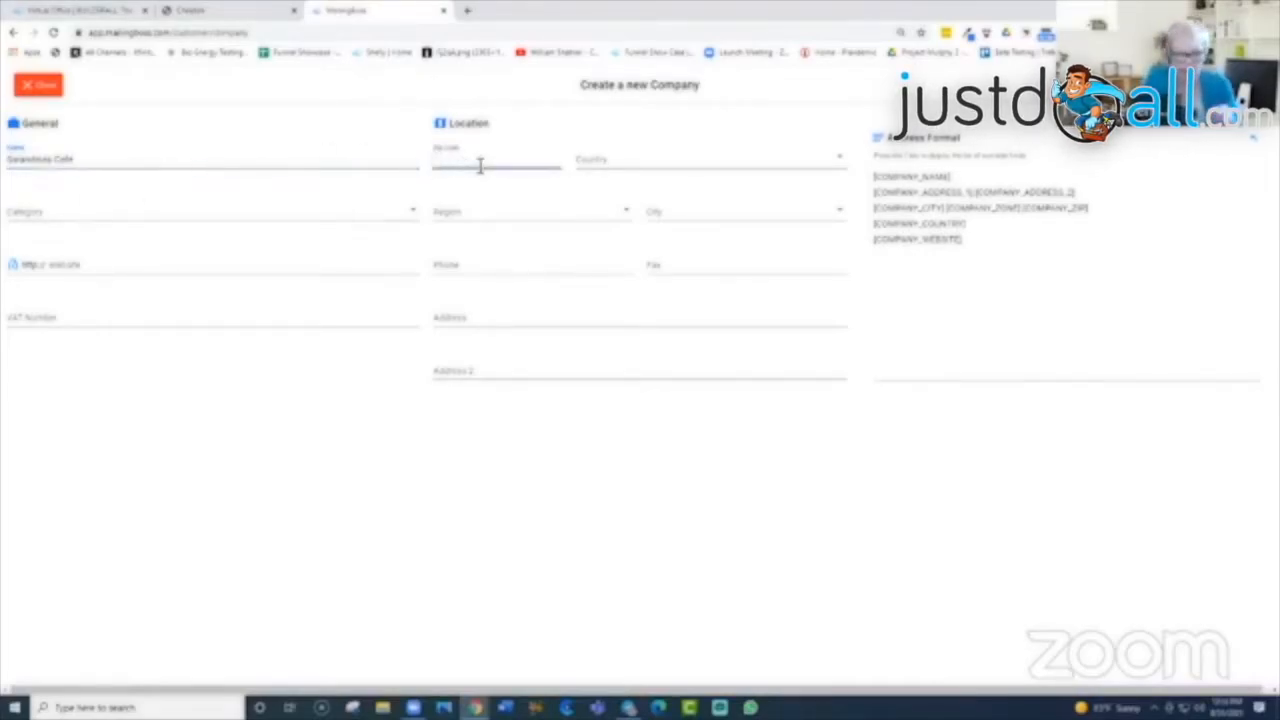
{"action": "type", "text": "33541"}
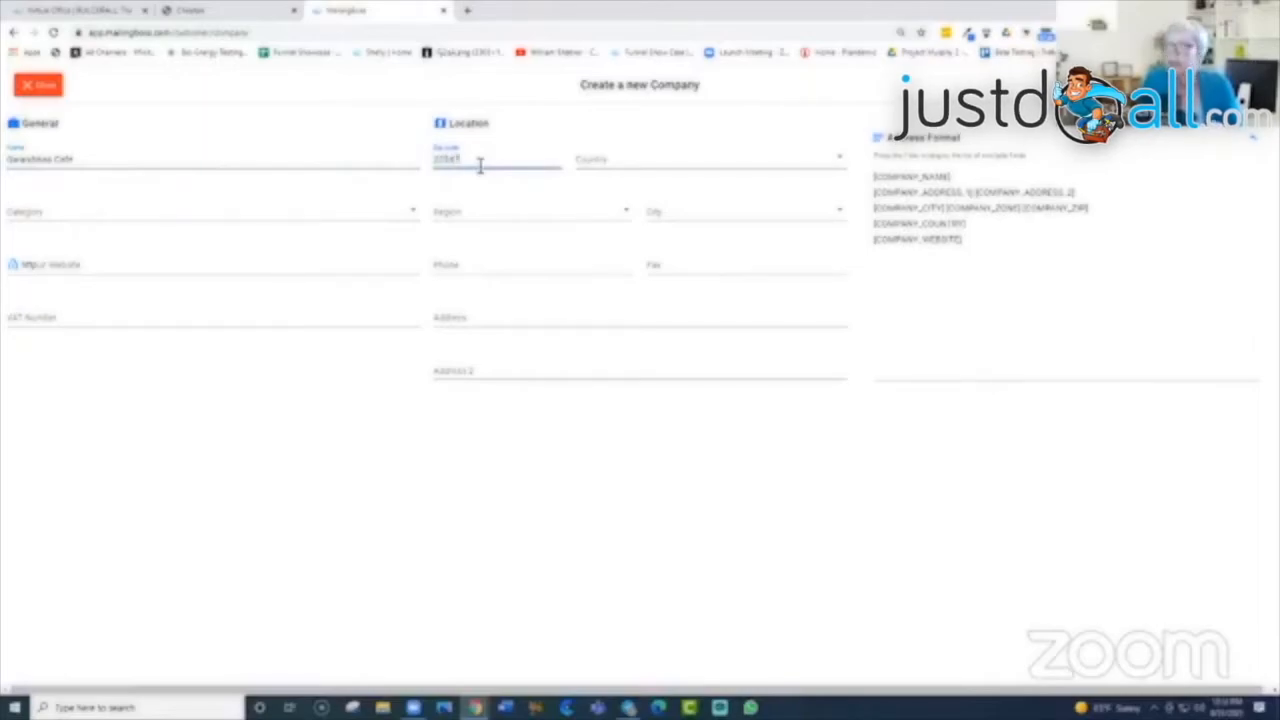
{"action": "left_click", "coordinate": [840, 160]}
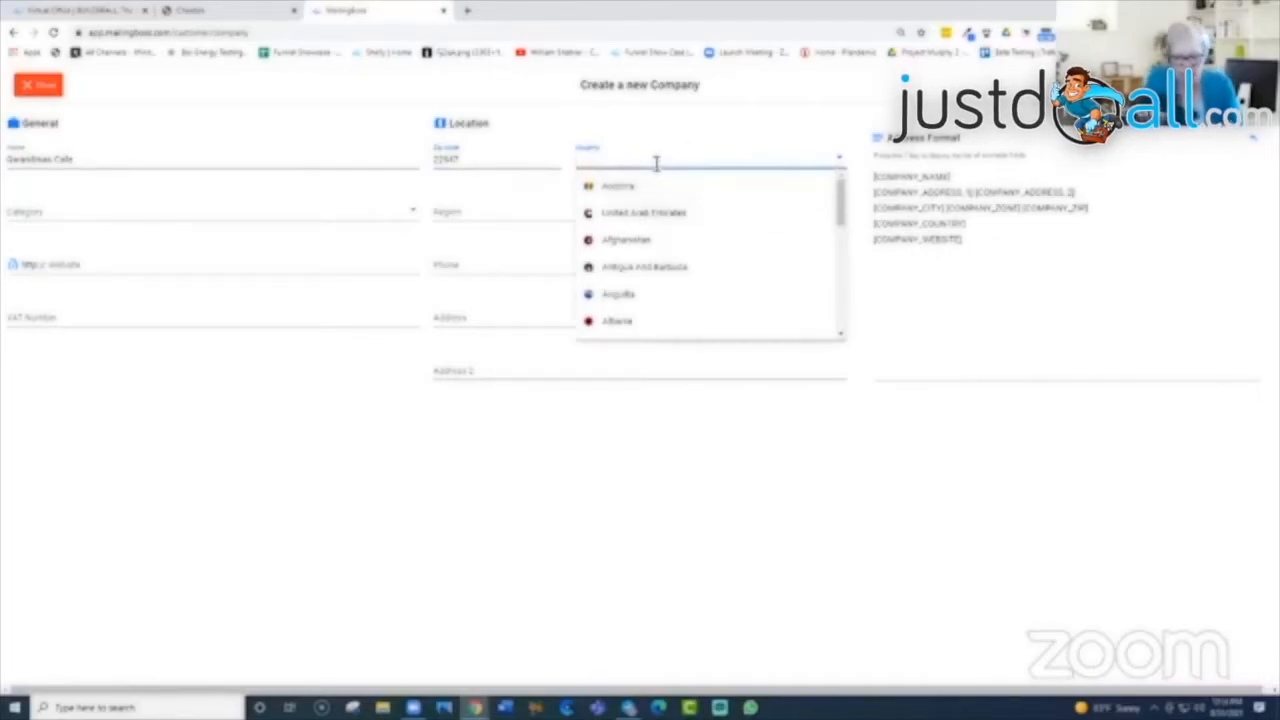
{"action": "type", "text": "Unite"}
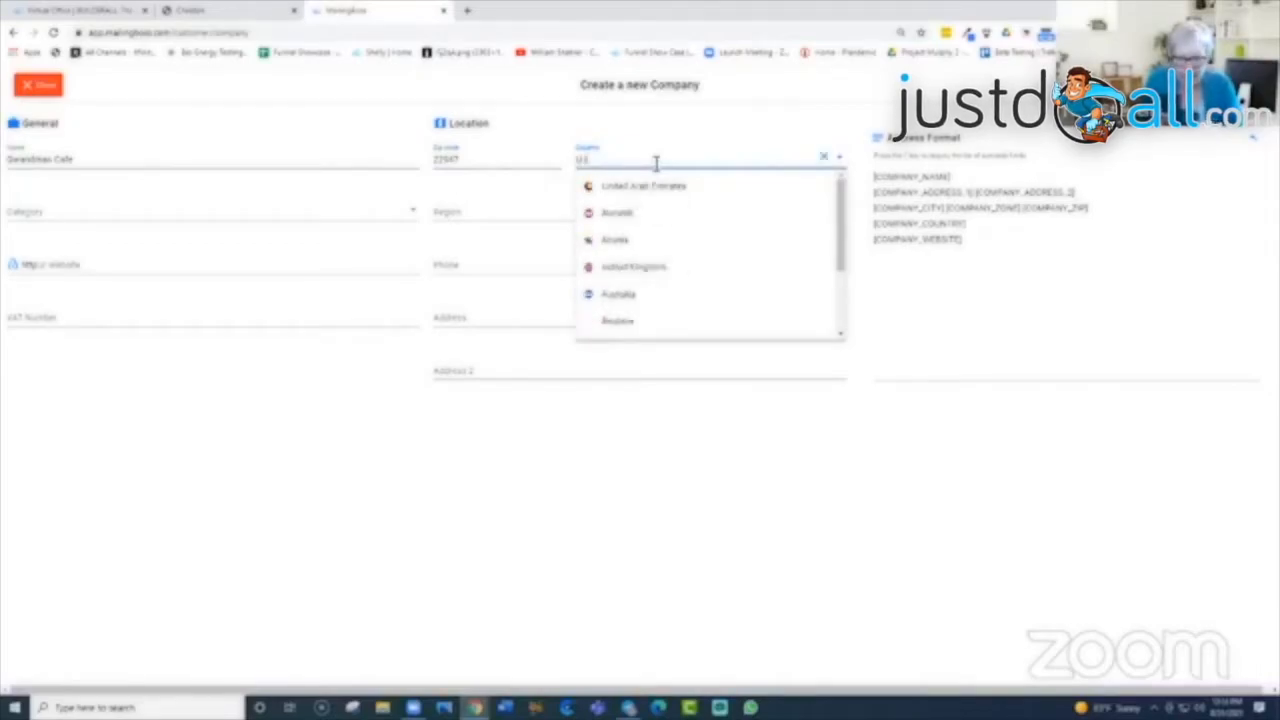
{"action": "type", "text": "d"}
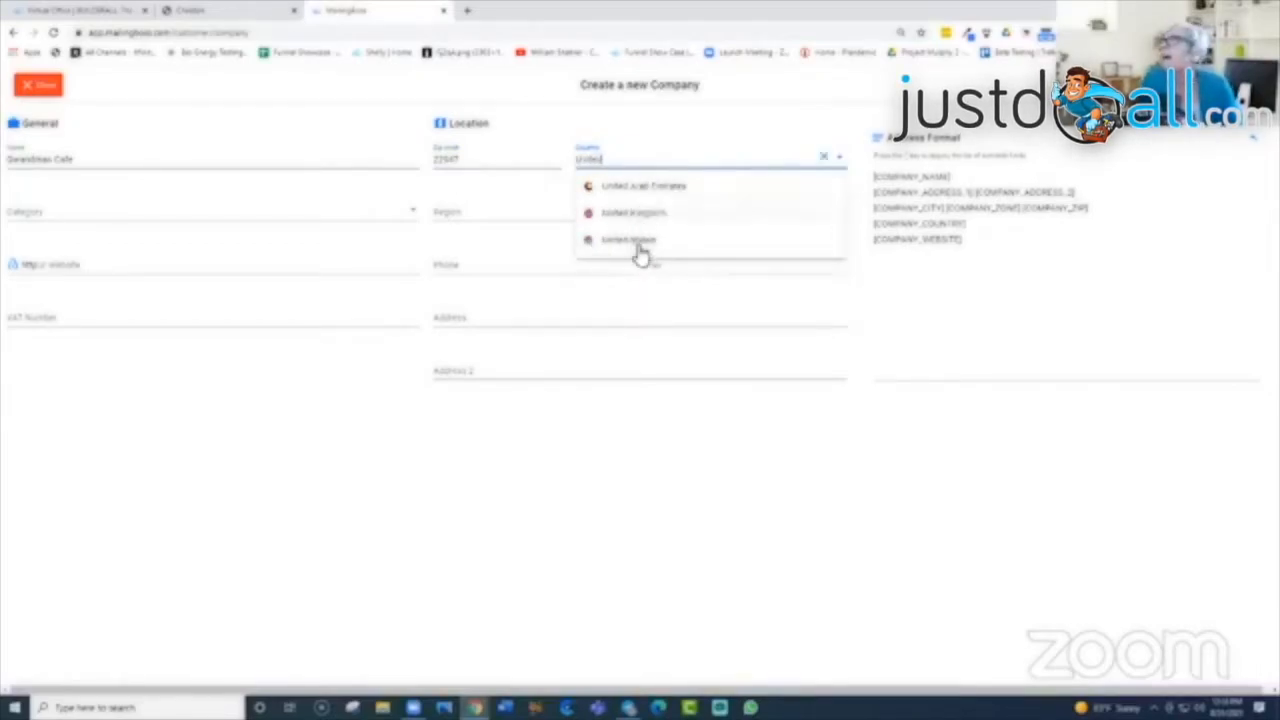
{"action": "left_click", "coordinate": [630, 242]}
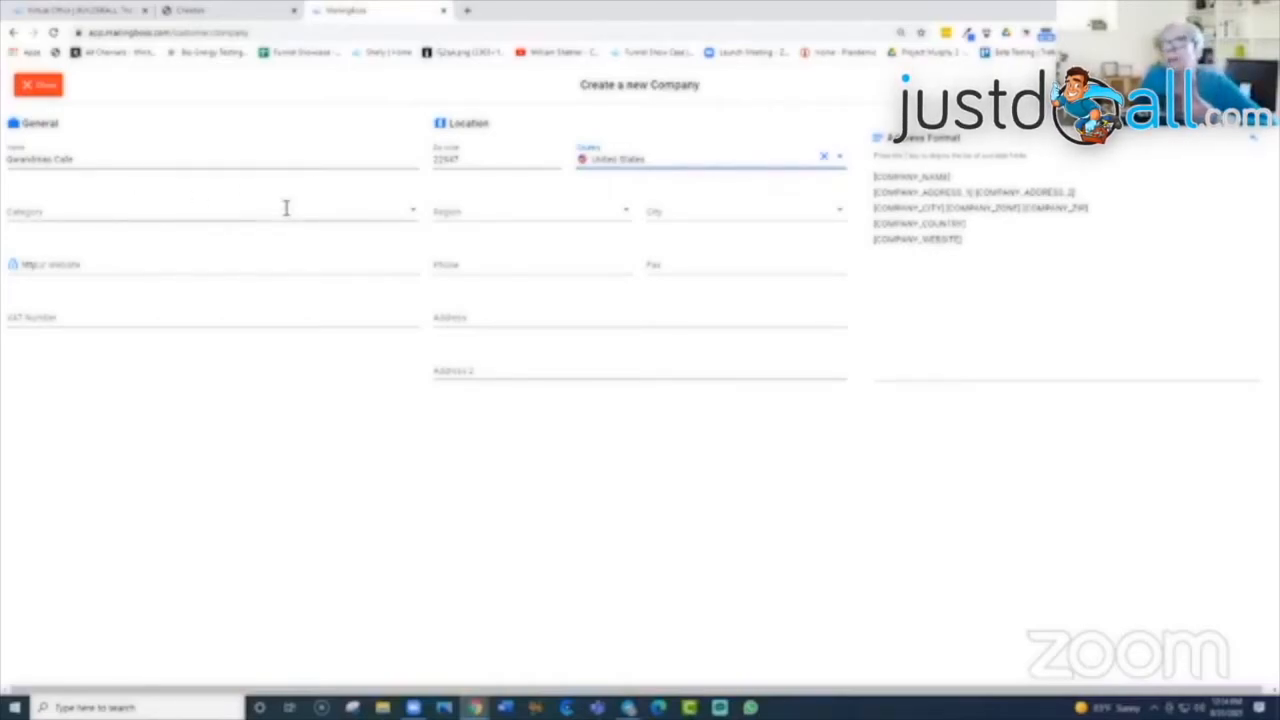
Step: Set category Arts and Artists, region Virginia and city Charlottesville on the company form
{"action": "left_click", "coordinate": [415, 207]}
{"action": "left_click", "coordinate": [70, 295]}
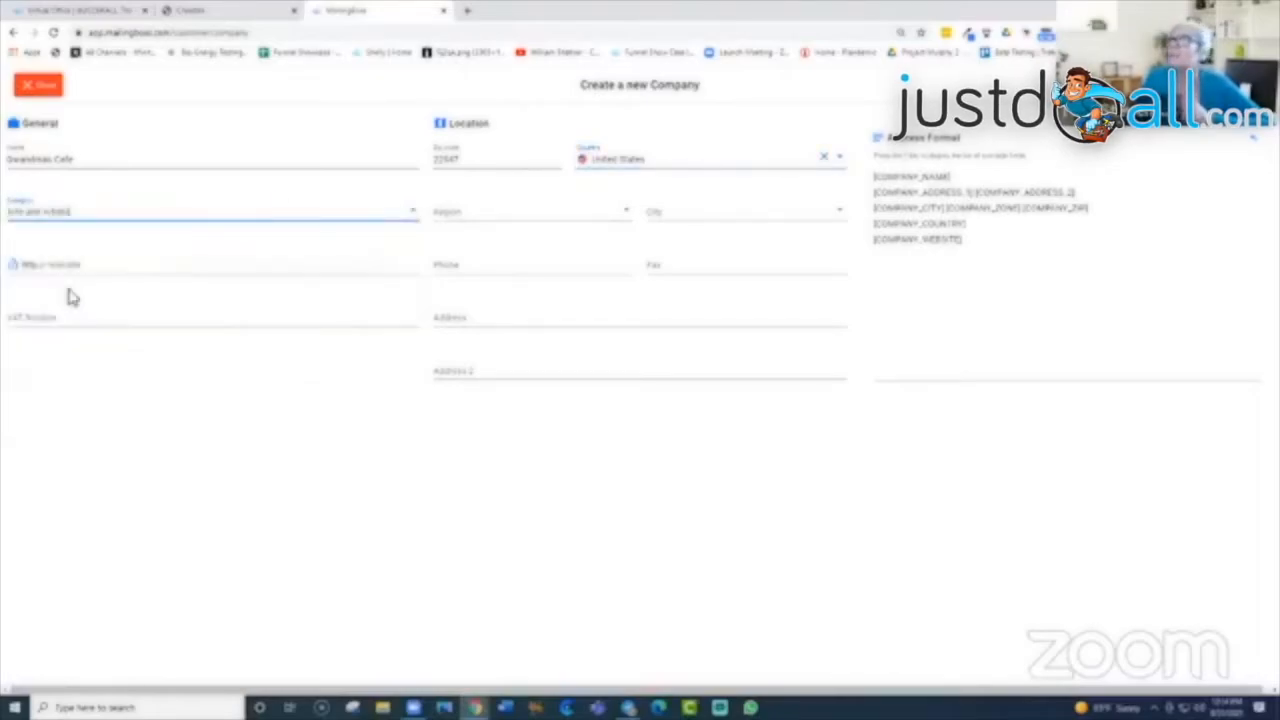
{"action": "left_click", "coordinate": [625, 210]}
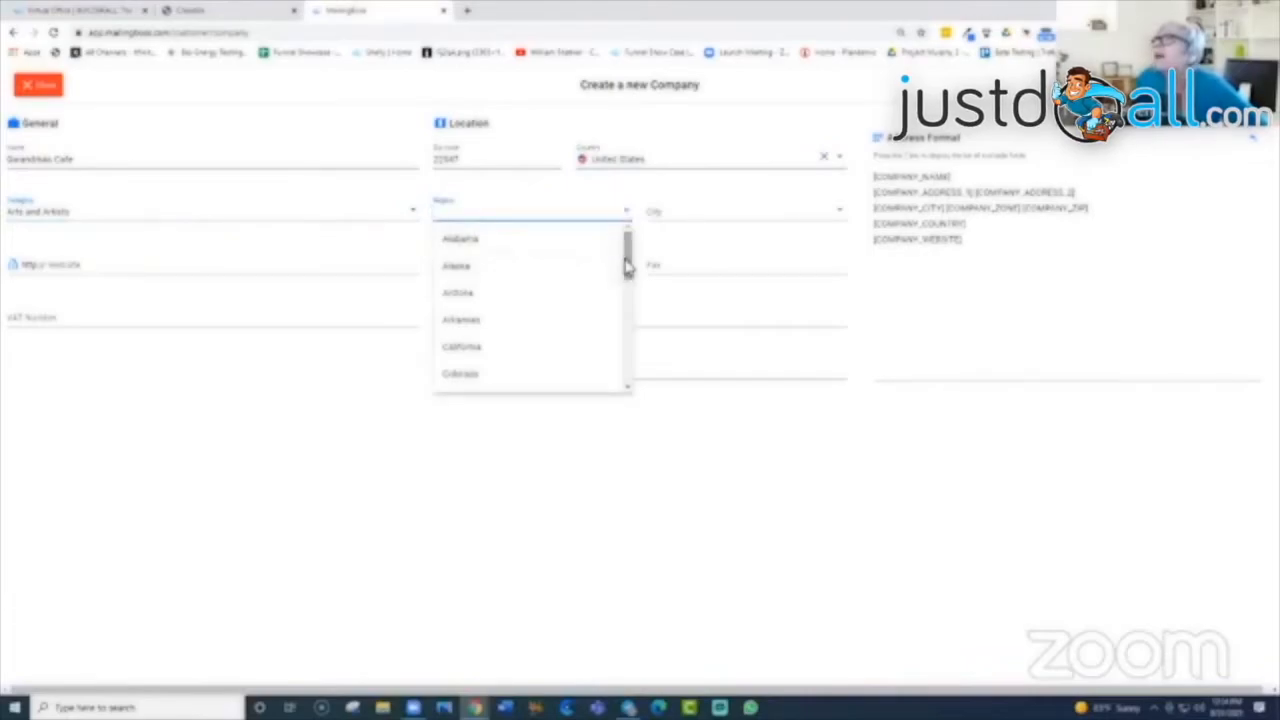
{"action": "scroll", "coordinate": [627, 265], "scroll_direction": "down", "scroll_amount": 10}
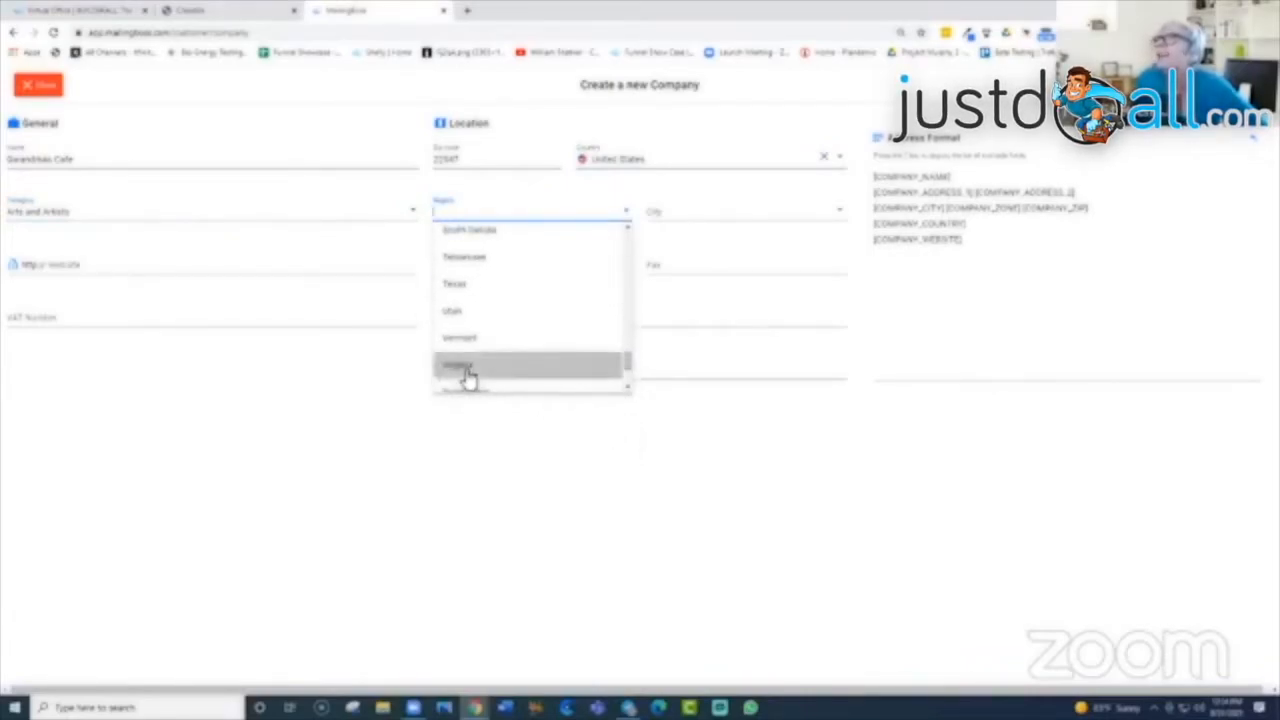
{"action": "left_click", "coordinate": [466, 366]}
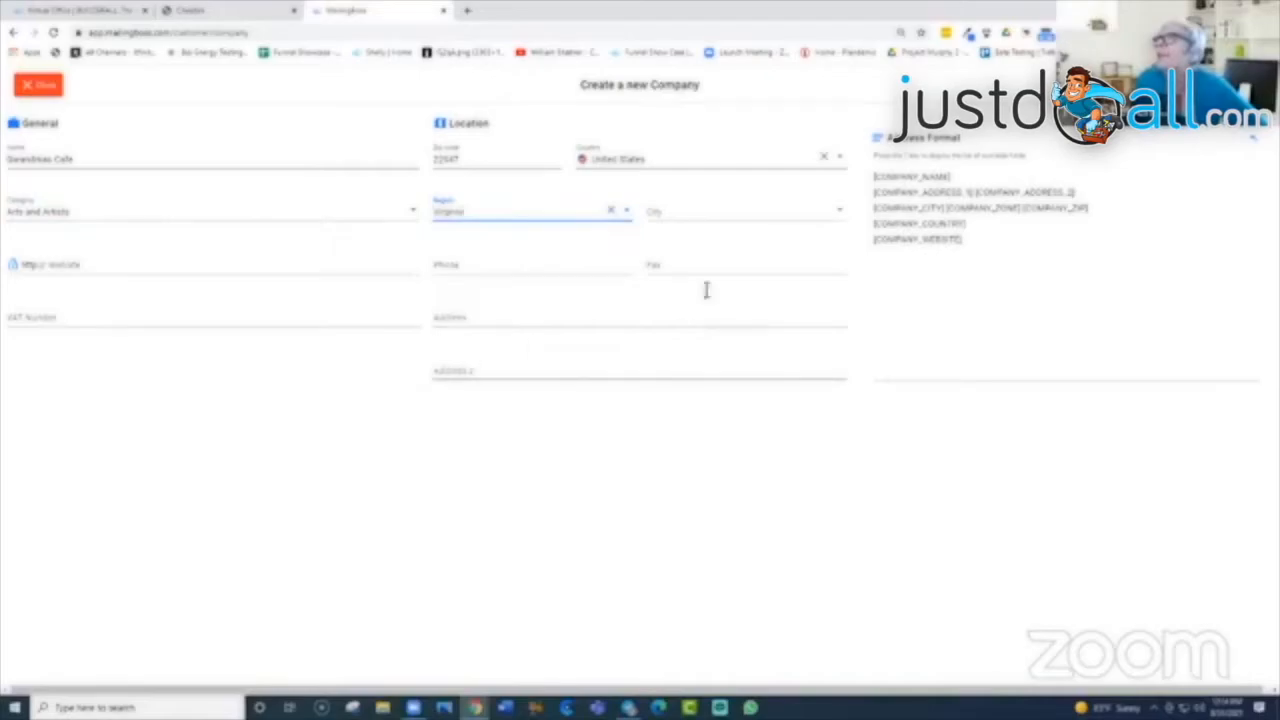
{"action": "left_click", "coordinate": [670, 210]}
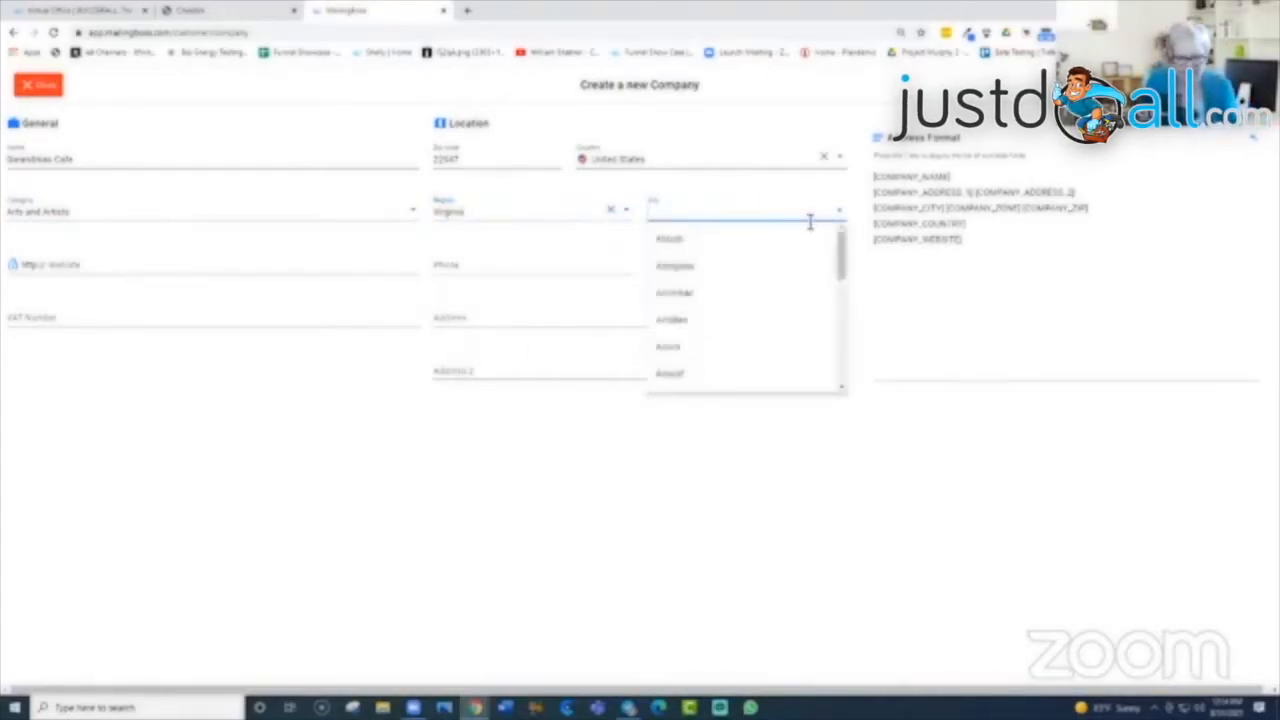
{"action": "type", "text": "Charlo"}
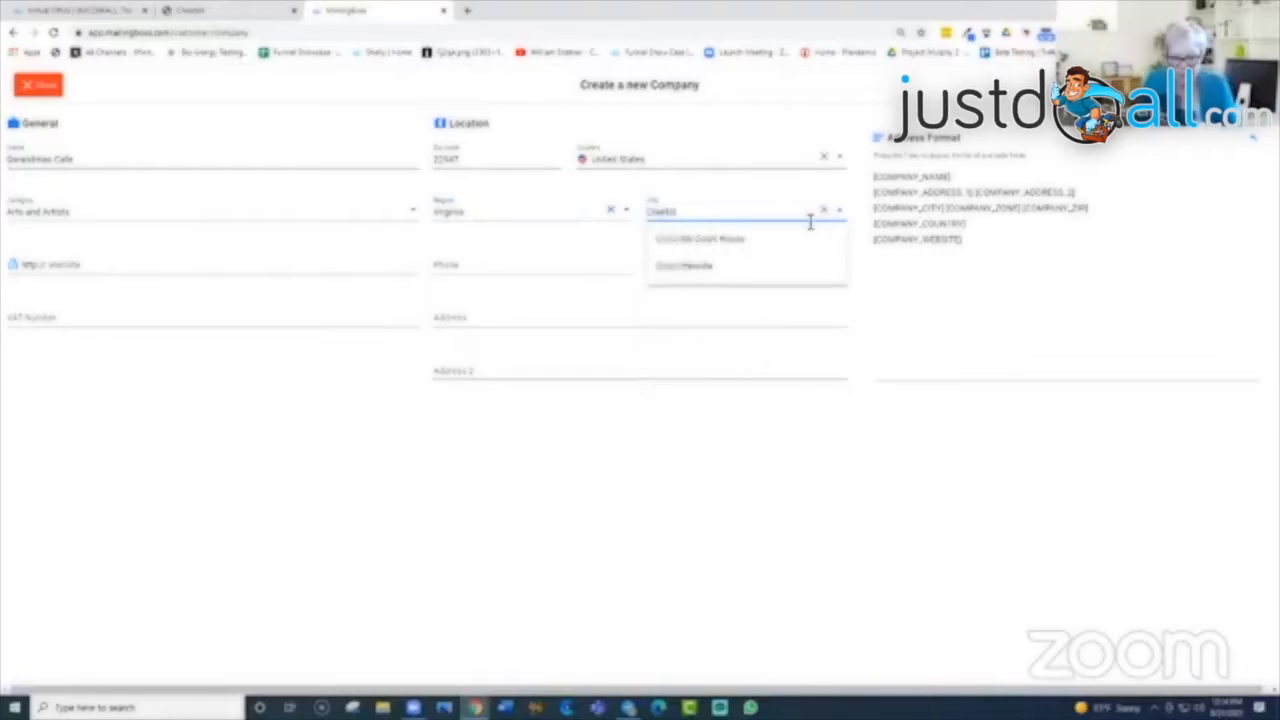
{"action": "type", "text": "ttesville"}
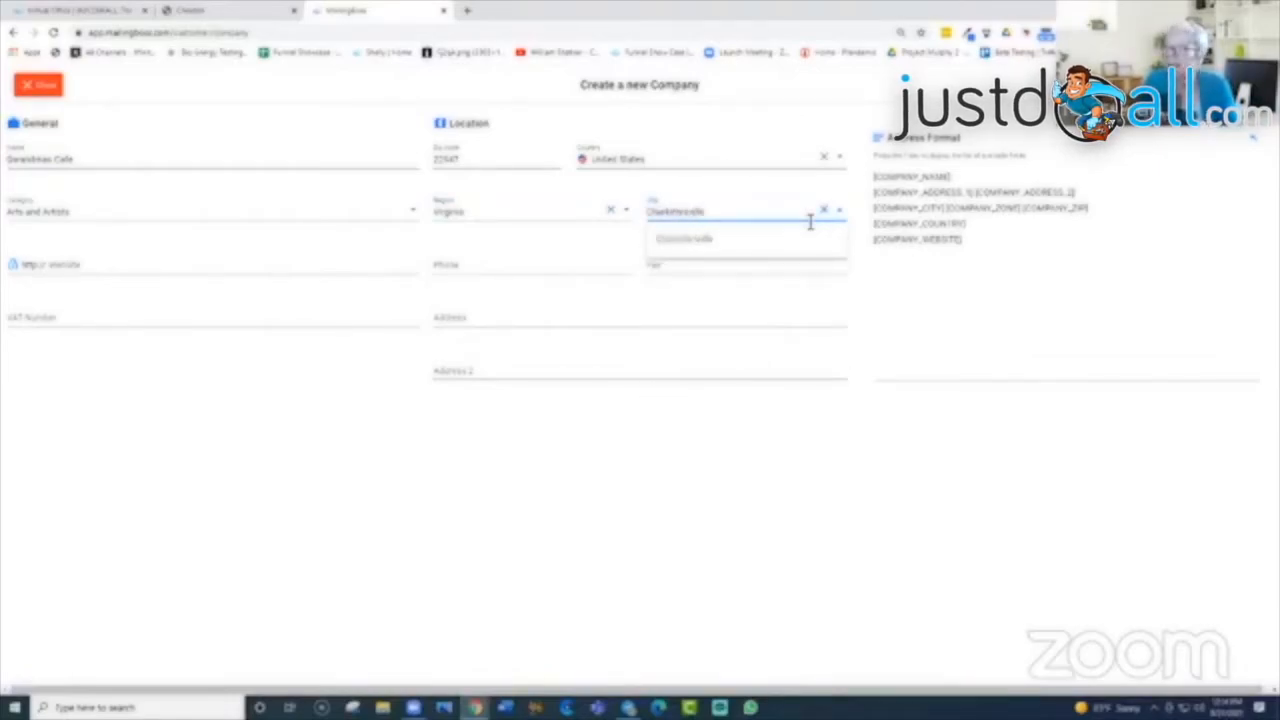
{"action": "left_click", "coordinate": [694, 238]}
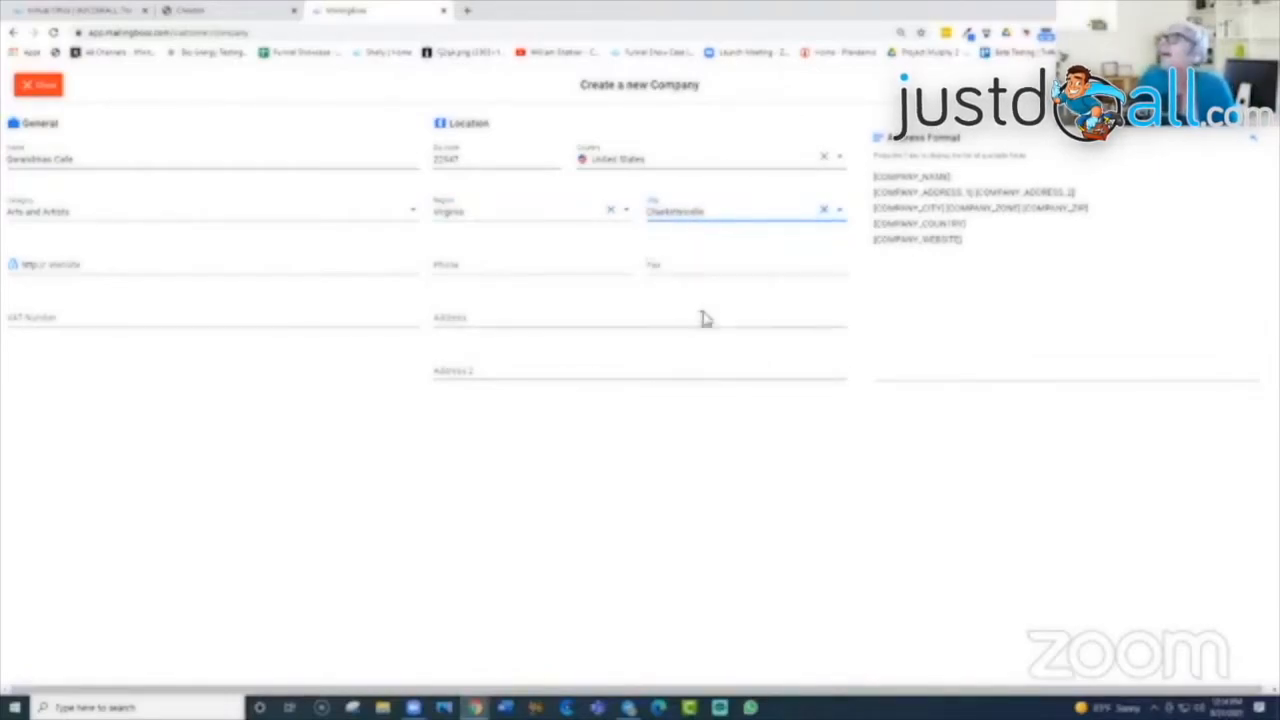
{"action": "left_click", "coordinate": [124, 264]}
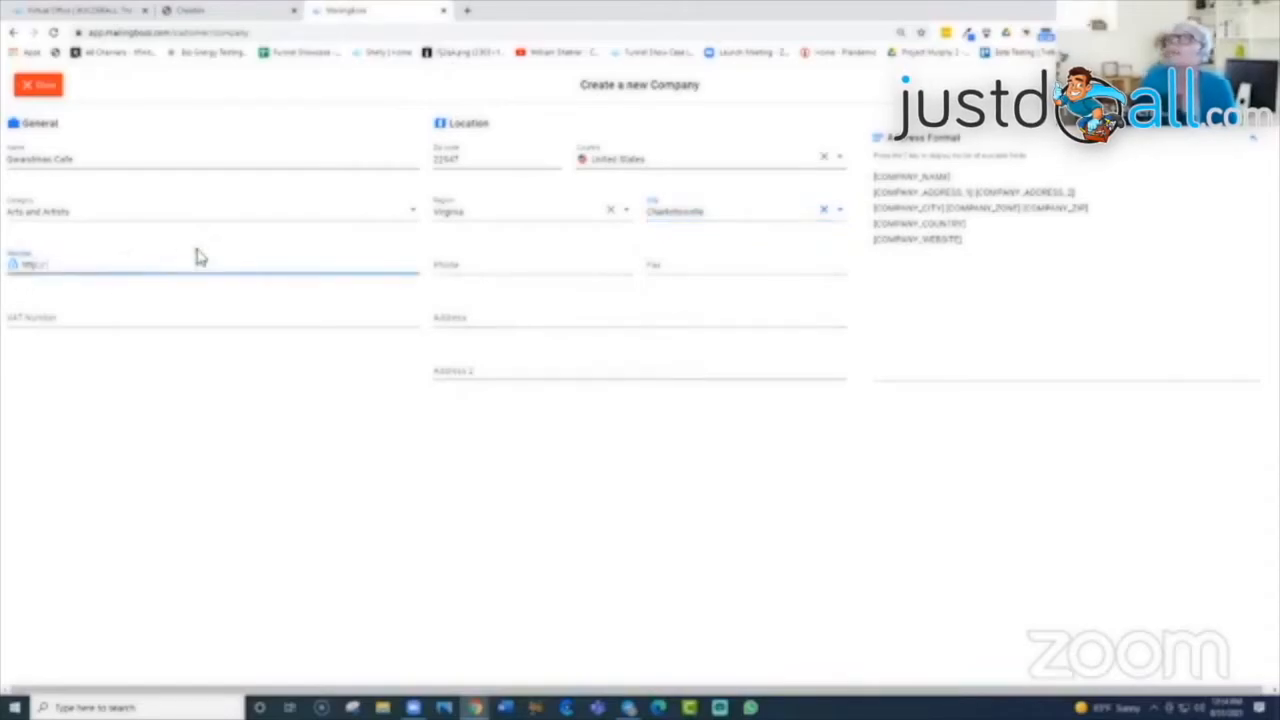
Step: Enter the website gwworldwid.com and the company phone number
{"action": "type", "text": "www."}
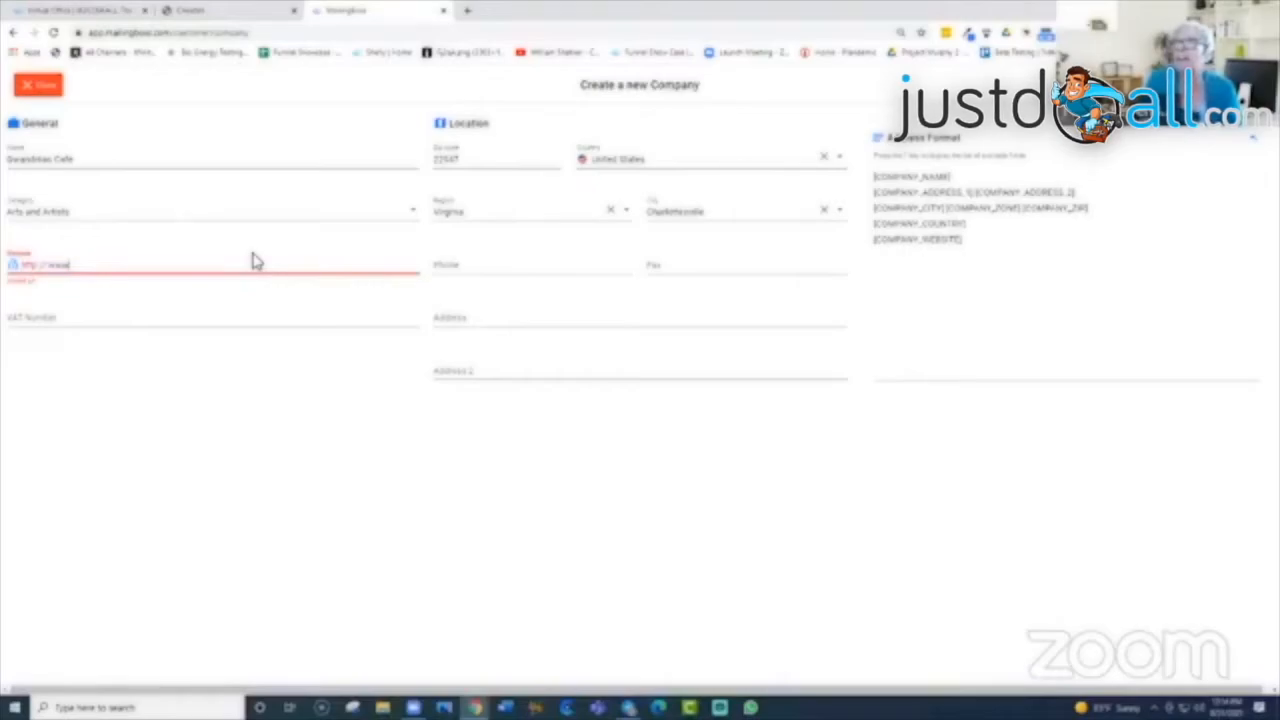
{"action": "key", "text": "BackSpace"}
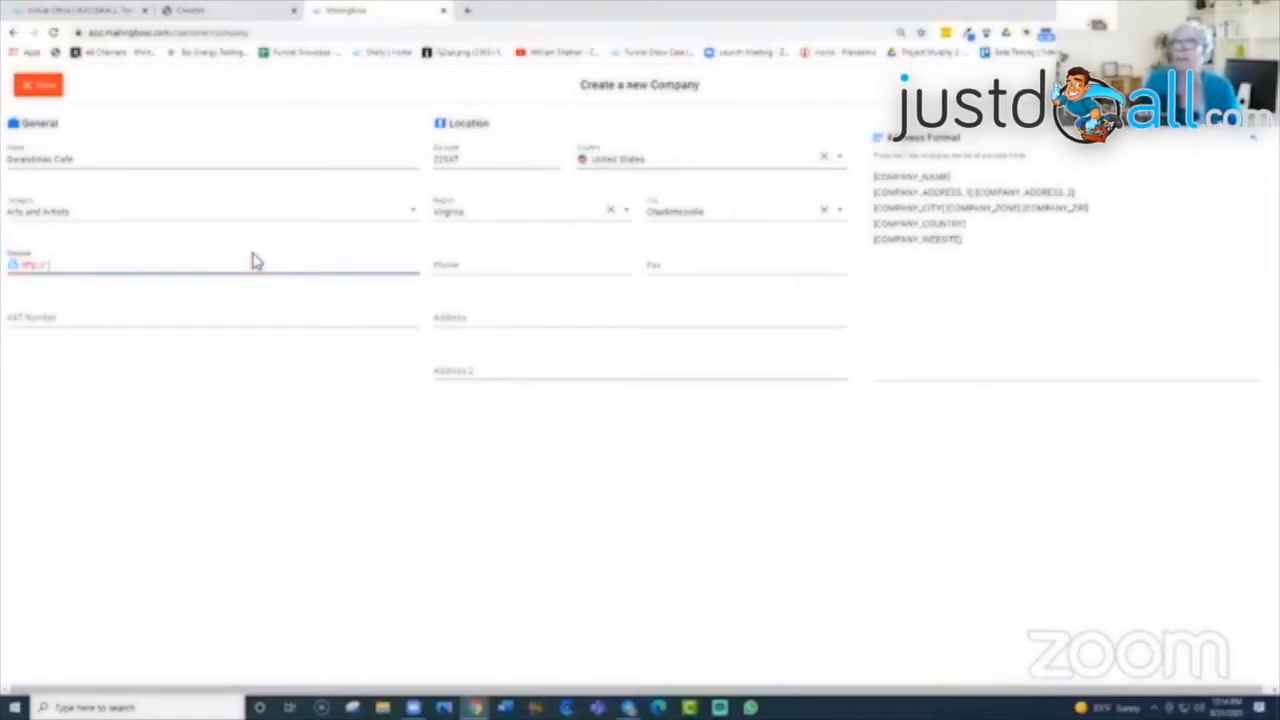
{"action": "type", "text": "gw"}
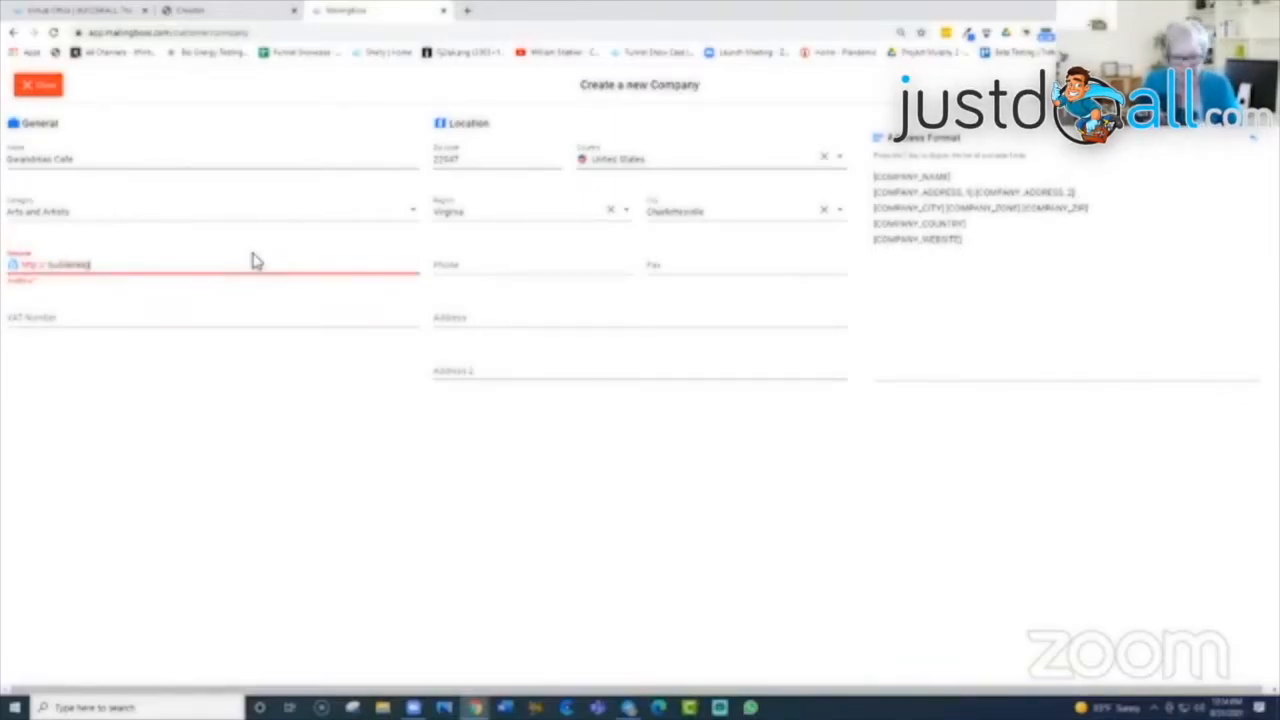
{"action": "type", "text": "worldwid"}
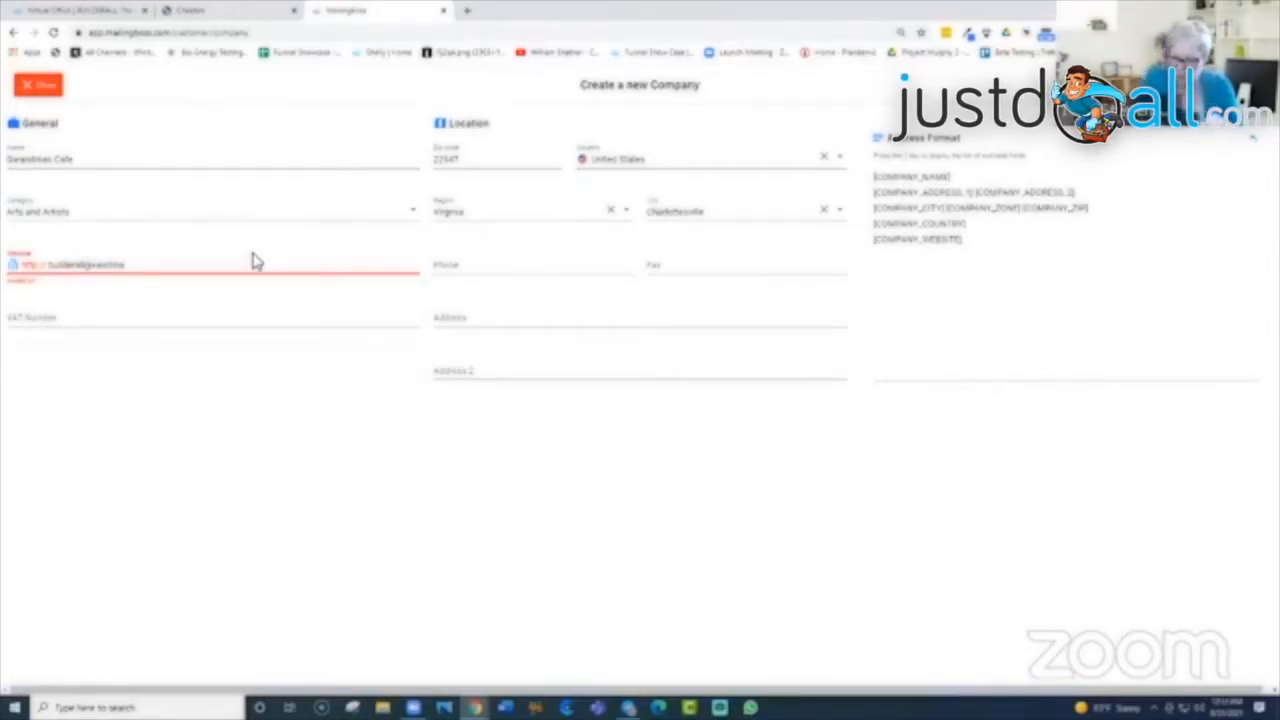
{"action": "type", "text": ".com"}
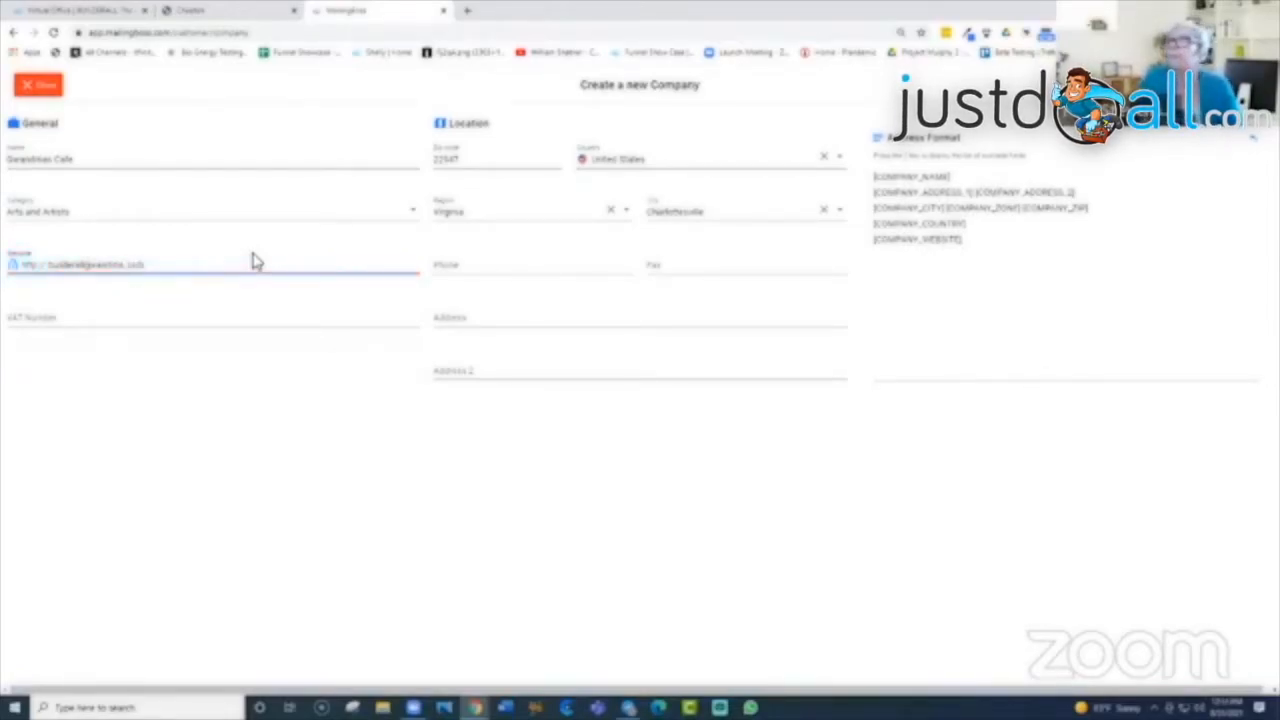
{"action": "left_click", "coordinate": [480, 263]}
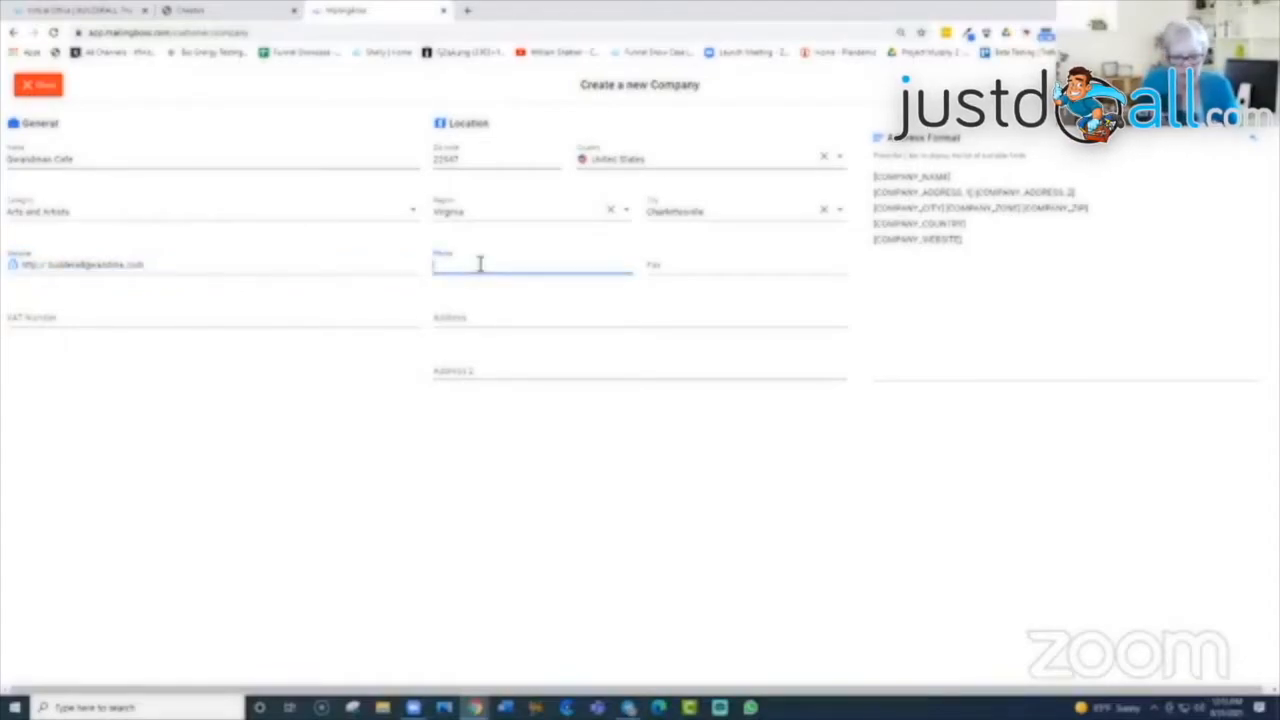
{"action": "type", "text": "43"}
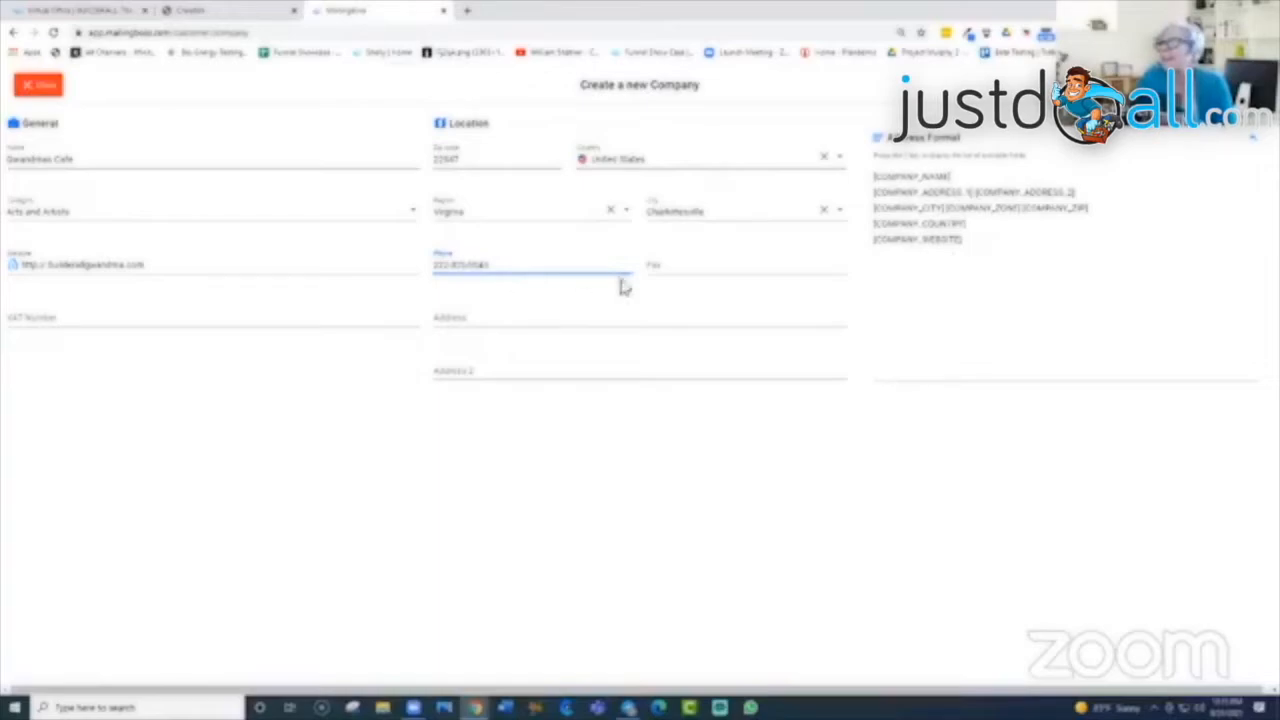
Step: Copy the phone number into Fax, change its last digits, and enter the street address
{"action": "left_click", "coordinate": [672, 262]}
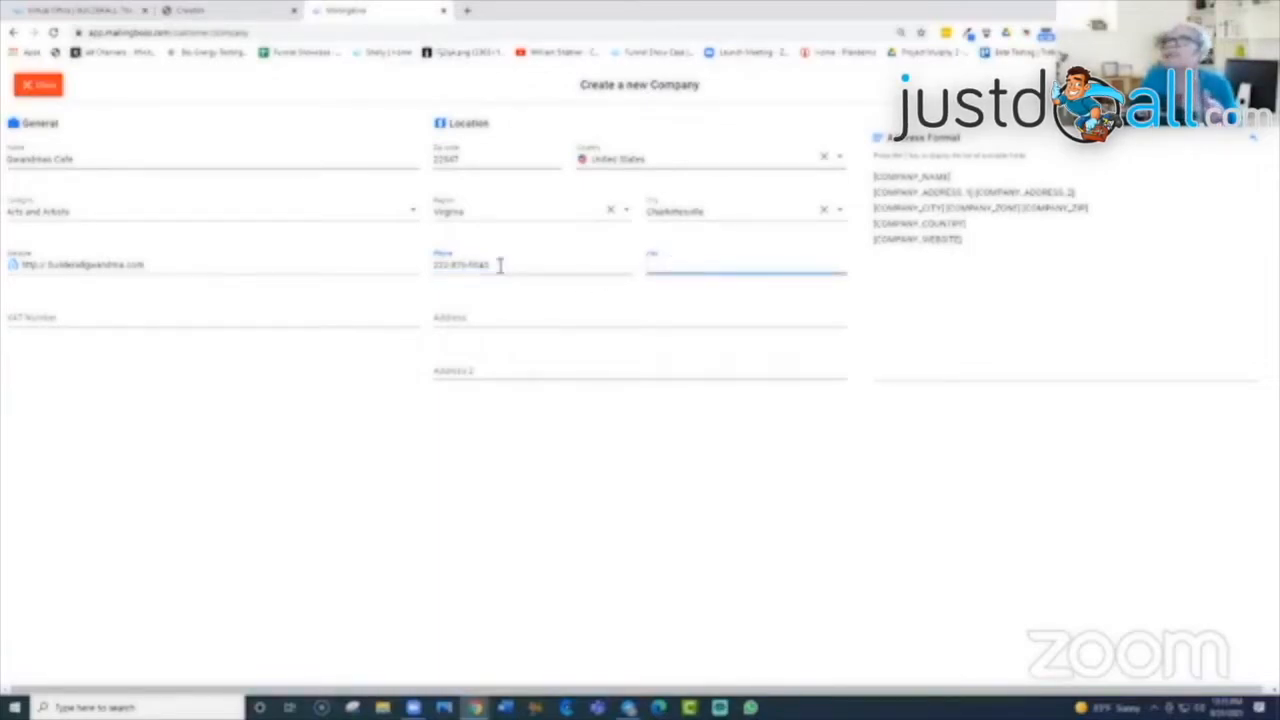
{"action": "left_click_drag", "start_coordinate": [500, 264], "coordinate": [391, 283]}
{"action": "right_click", "coordinate": [456, 272]}
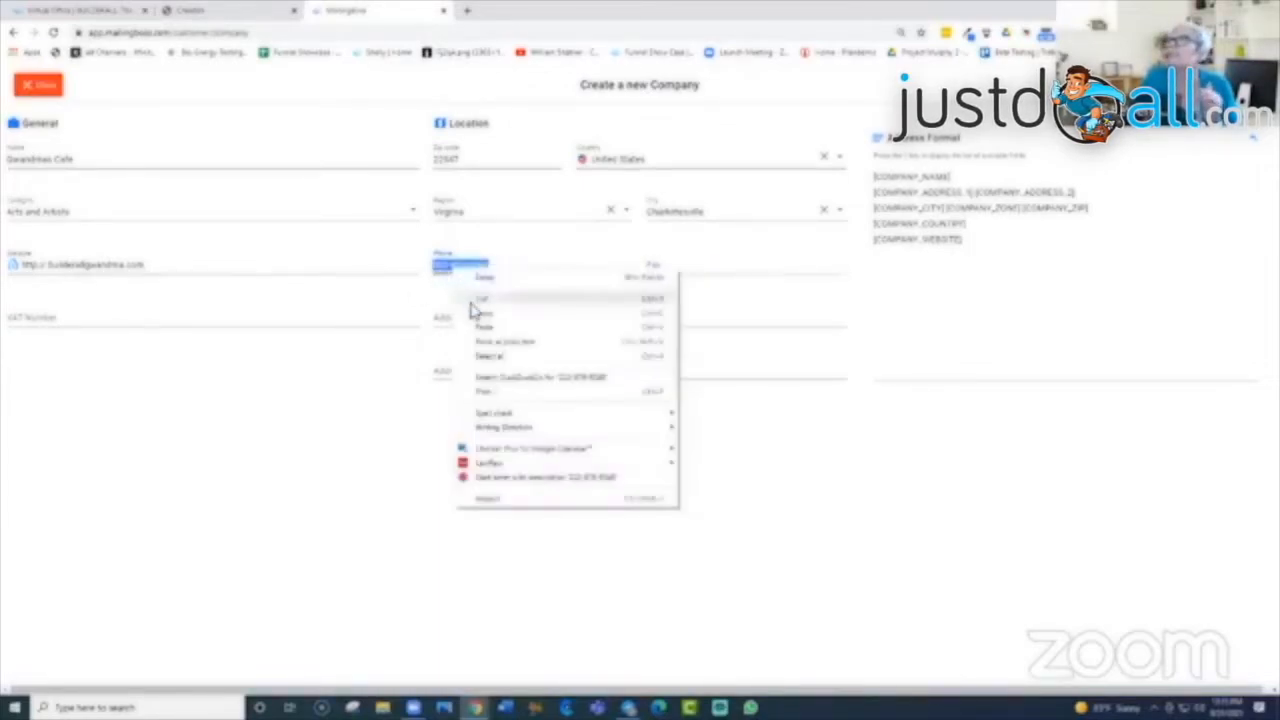
{"action": "left_click", "coordinate": [480, 311]}
{"action": "left_click", "coordinate": [674, 268]}
{"action": "right_click", "coordinate": [674, 268]}
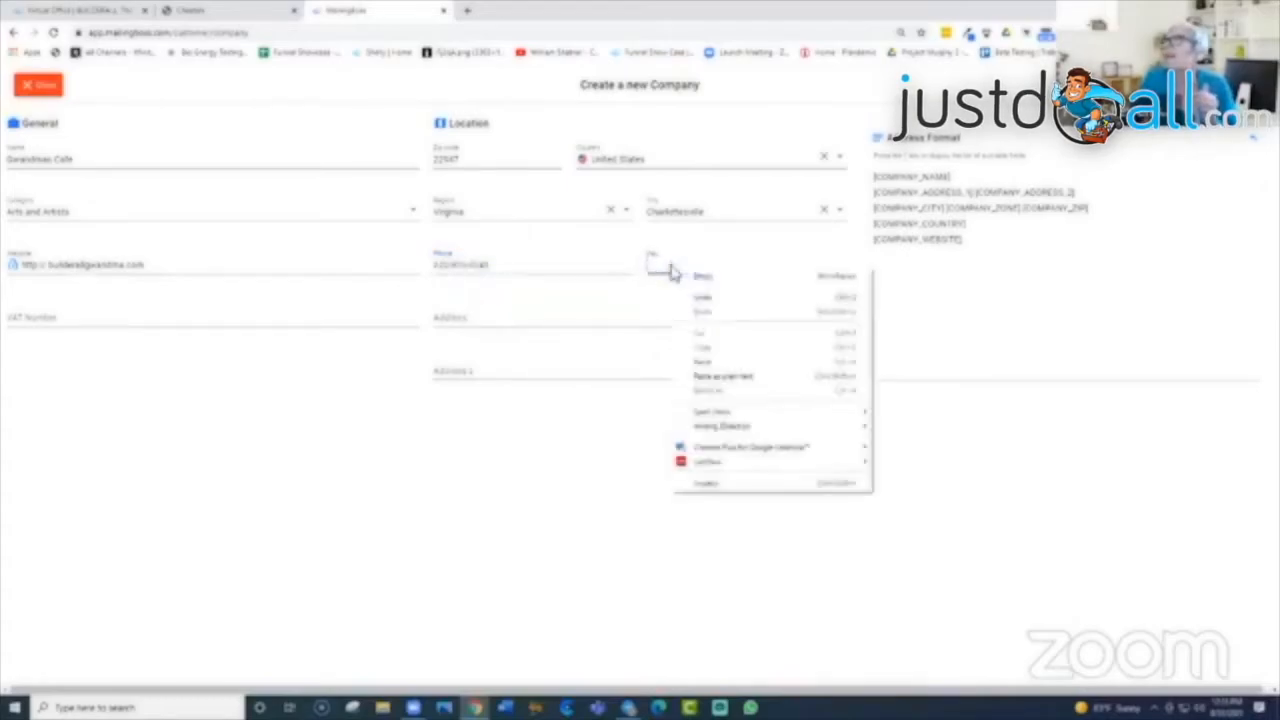
{"action": "left_click", "coordinate": [703, 362]}
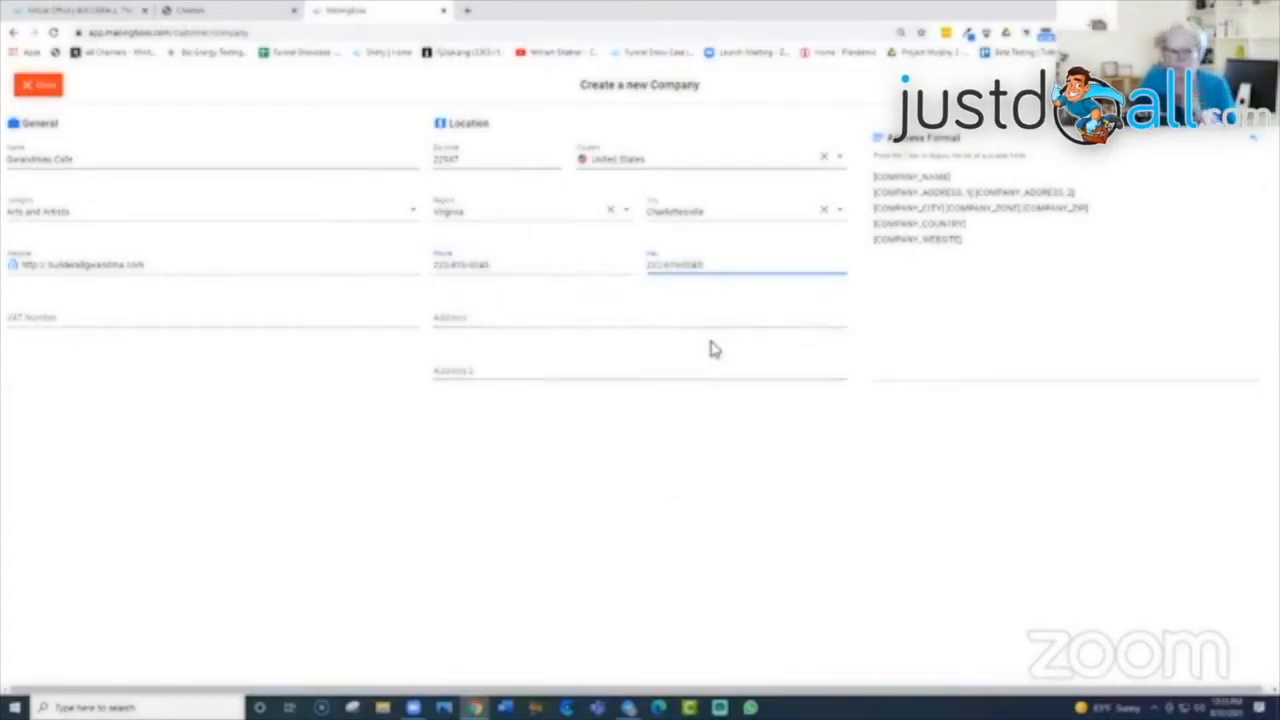
{"action": "key", "text": "BackSpace"}
{"action": "key", "text": "BackSpace"}
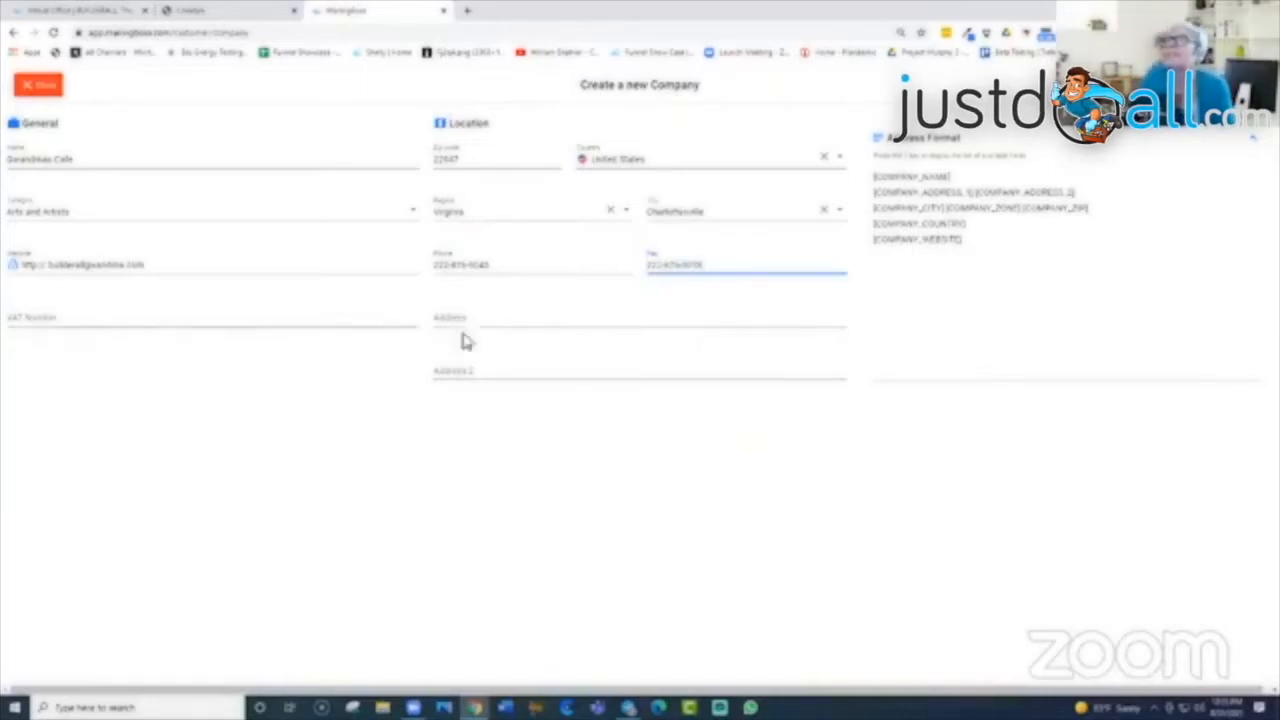
{"action": "left_click", "coordinate": [510, 318]}
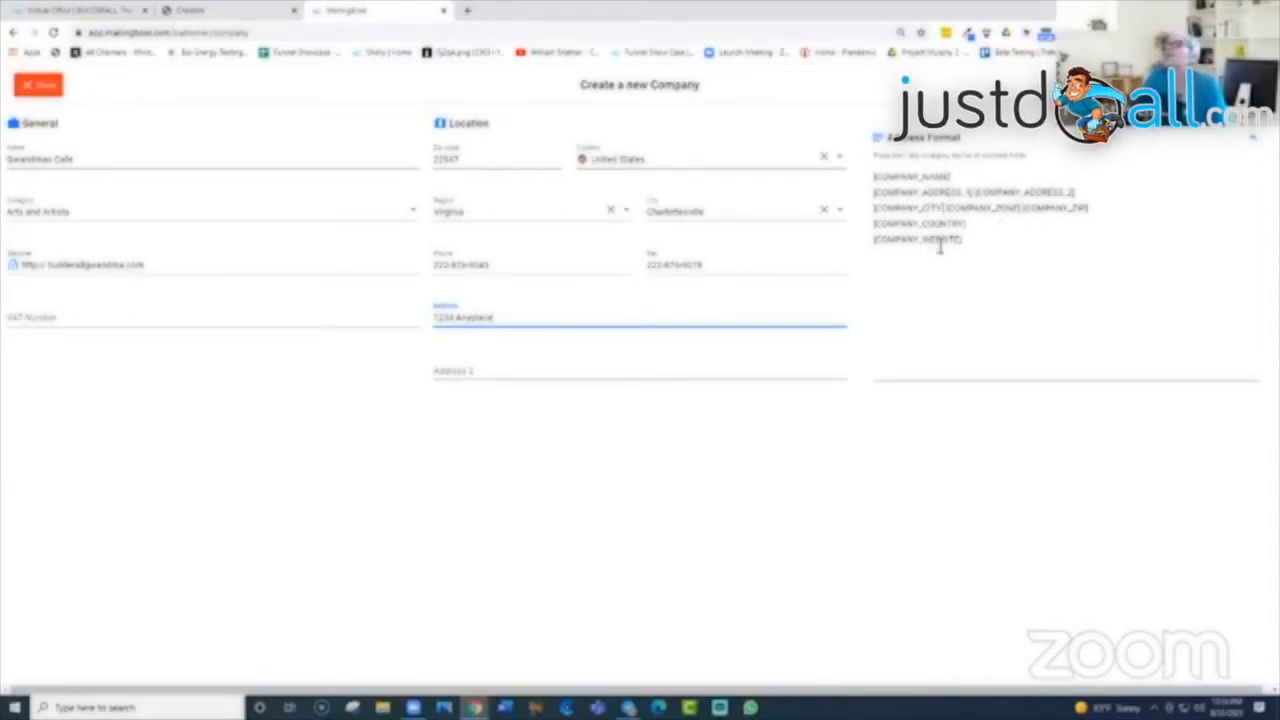
{"action": "left_click", "coordinate": [878, 145]}
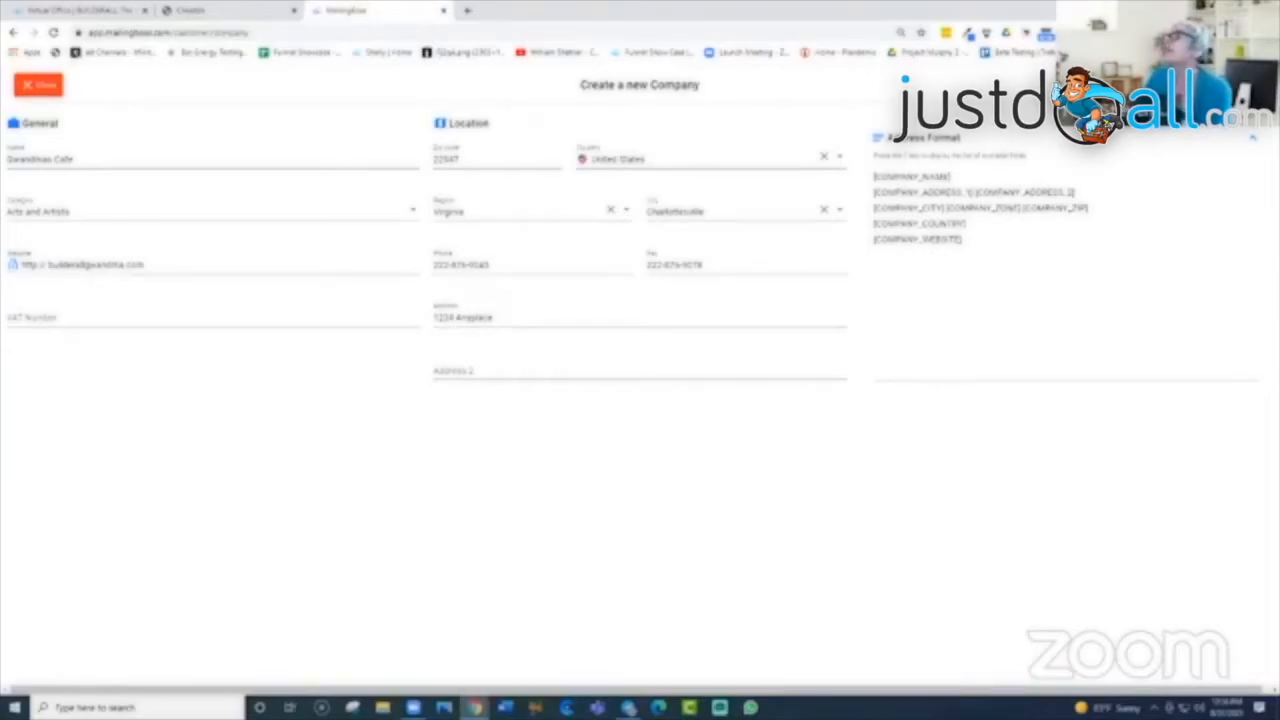
Step: Save the company, agree to add a sender, and pick the company's domain
{"action": "left_click", "coordinate": [1238, 85]}
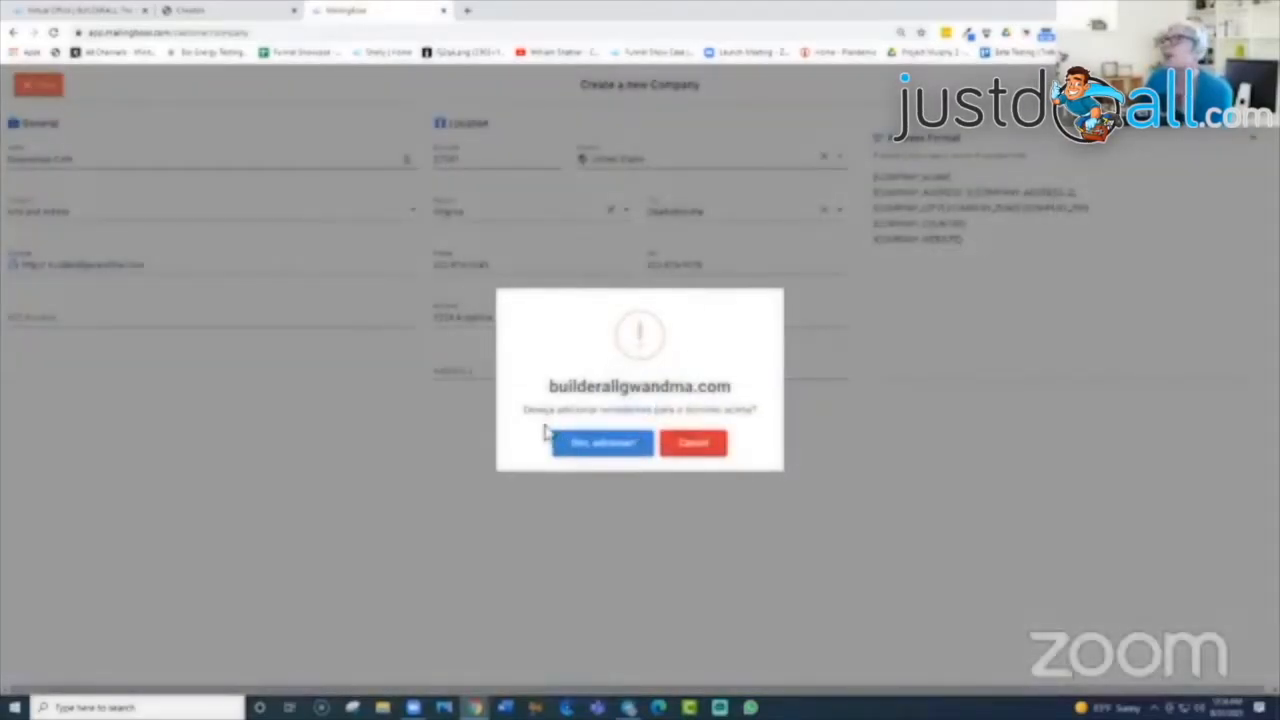
{"action": "left_click", "coordinate": [604, 449]}
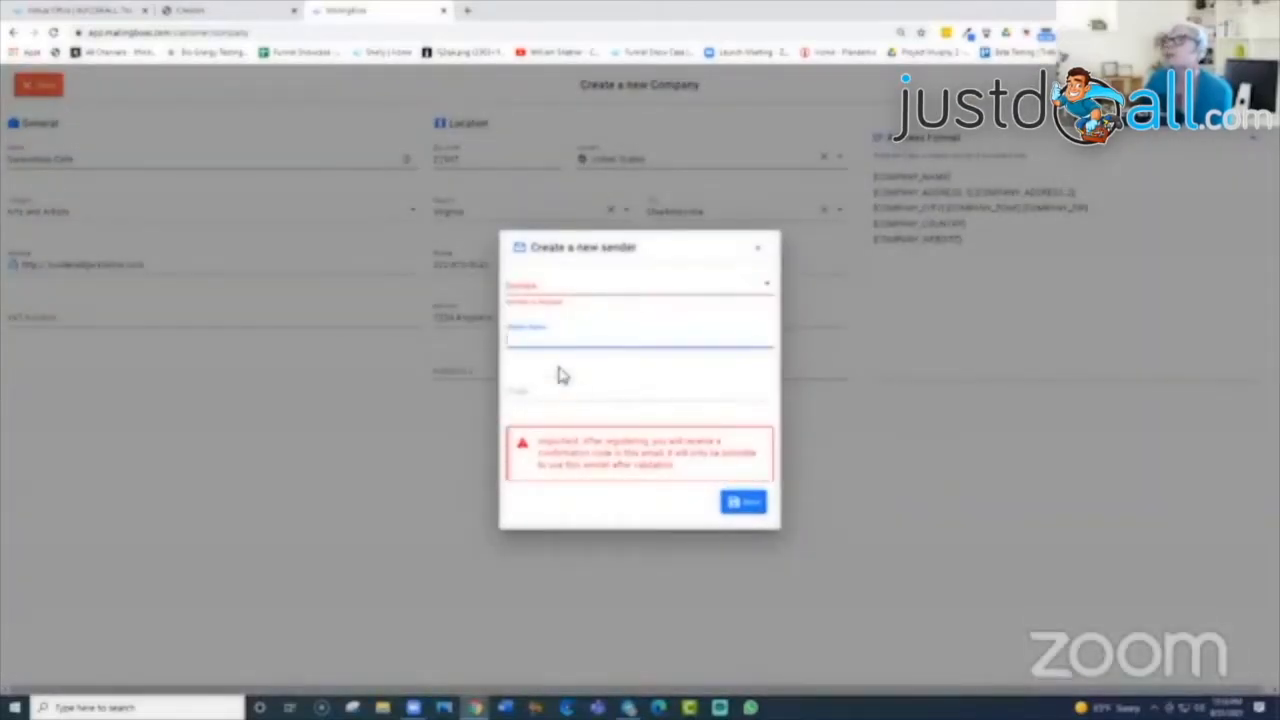
{"action": "left_click", "coordinate": [556, 290]}
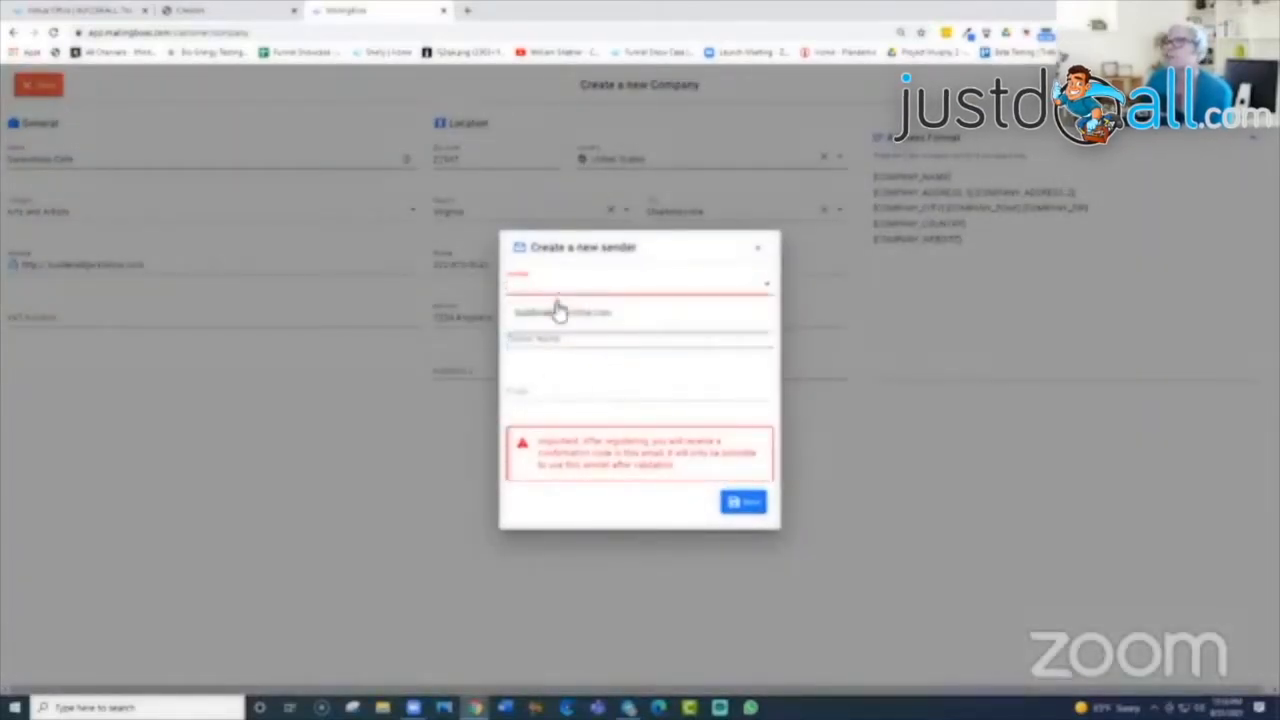
{"action": "left_click", "coordinate": [568, 316]}
{"action": "left_click", "coordinate": [564, 338]}
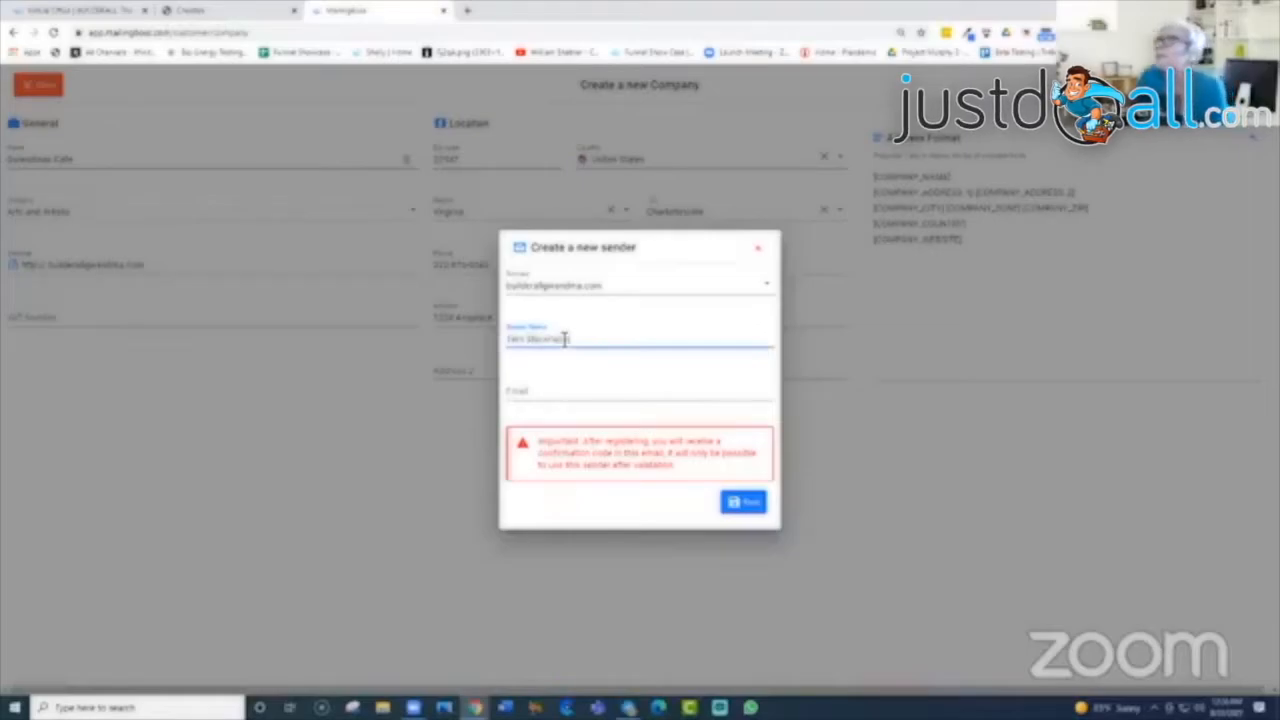
Step: Enter the sender's e-mail address, save it, and close the sender dialog
{"action": "left_click", "coordinate": [561, 396]}
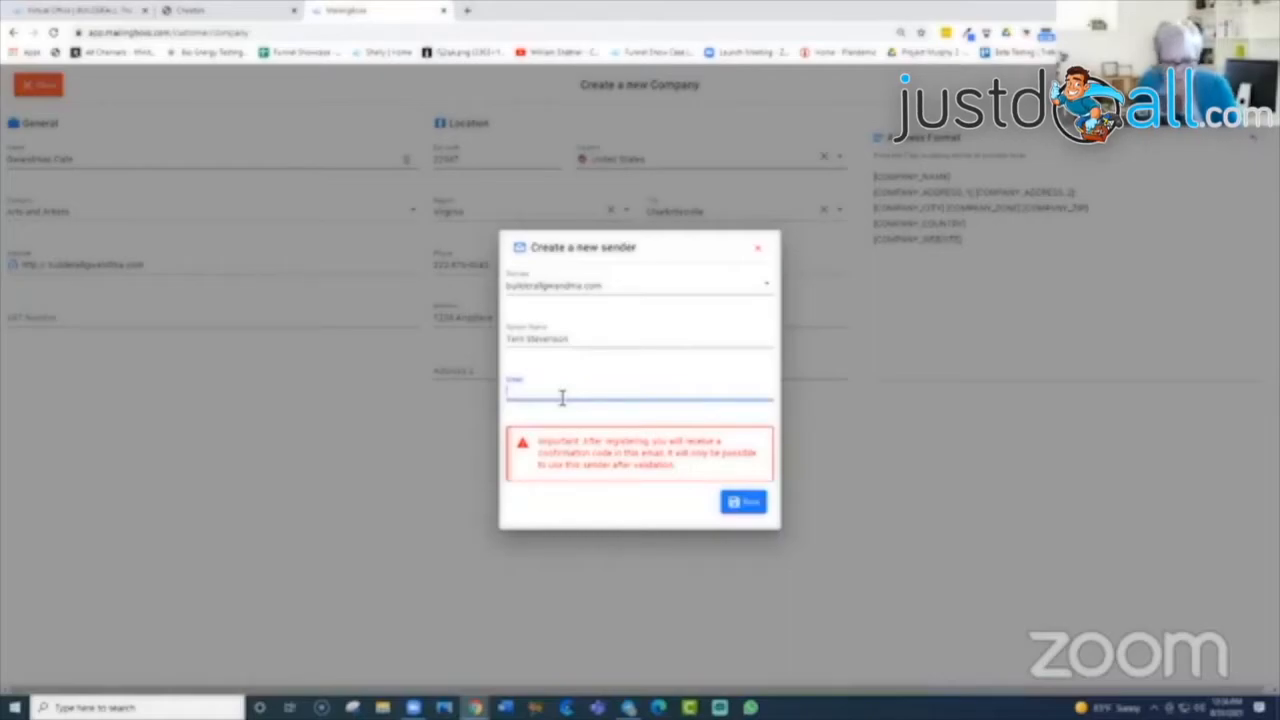
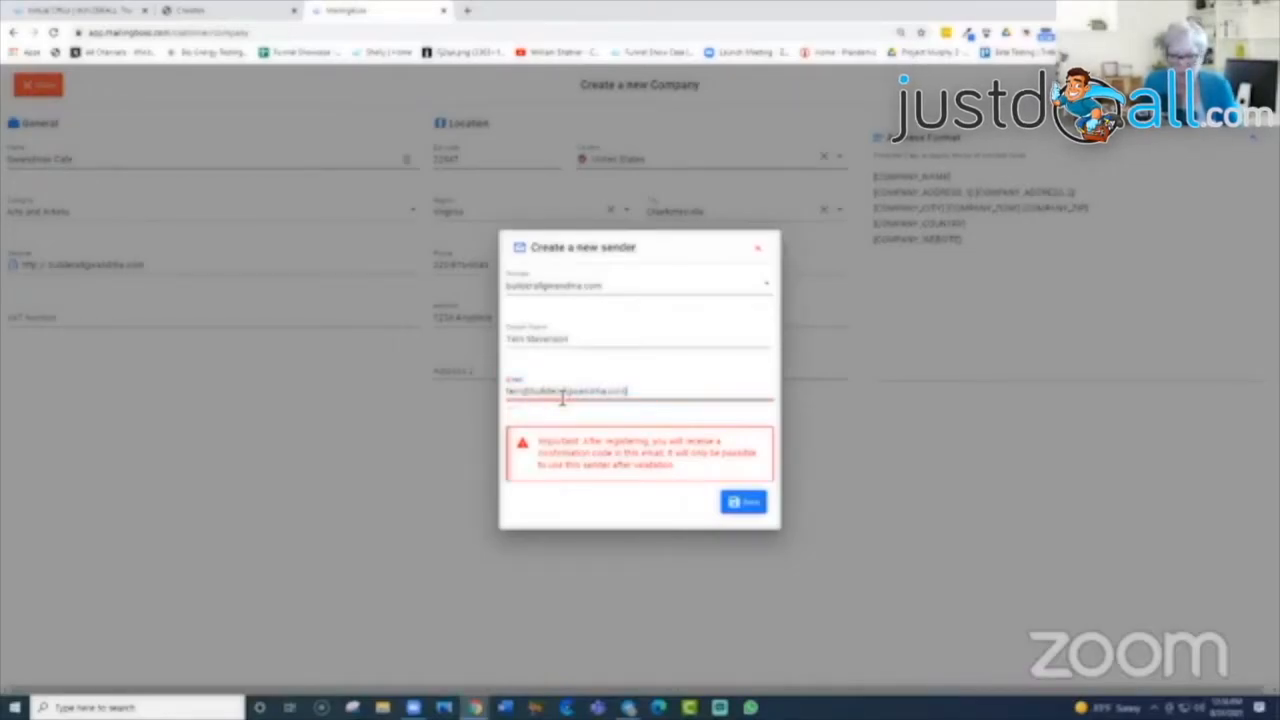
{"action": "left_click", "coordinate": [742, 504]}
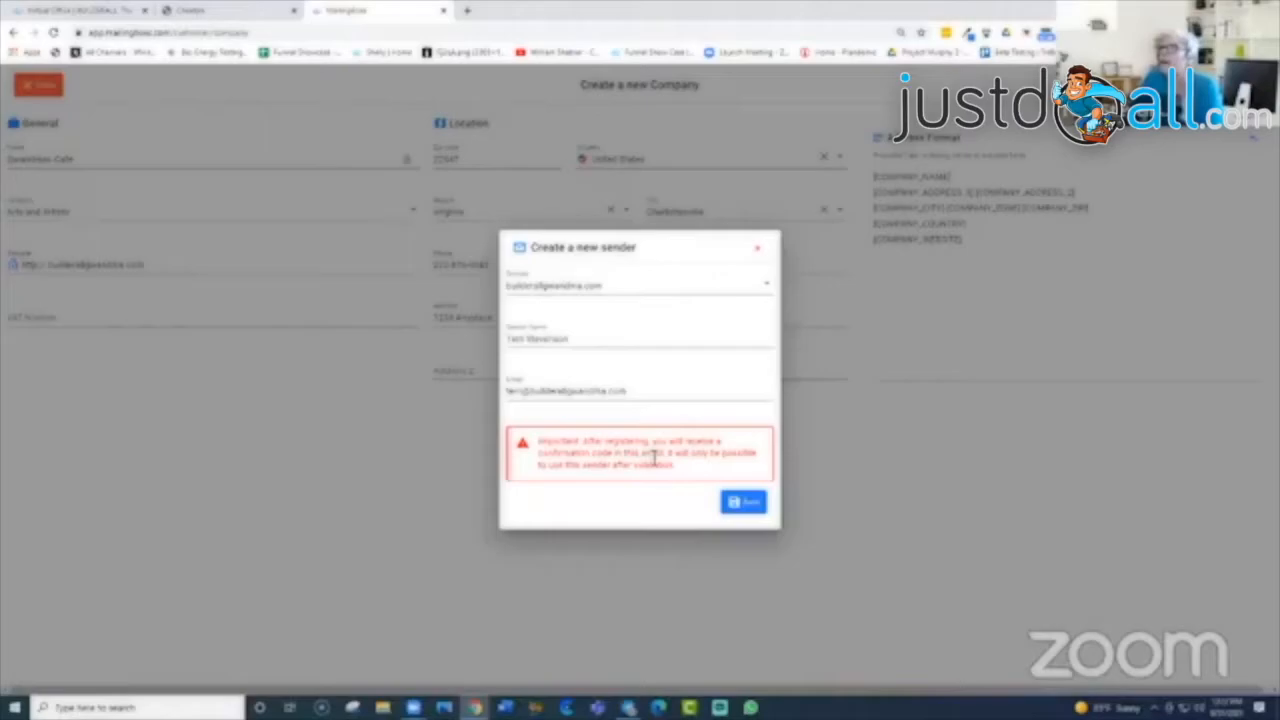
{"action": "left_click", "coordinate": [763, 250]}
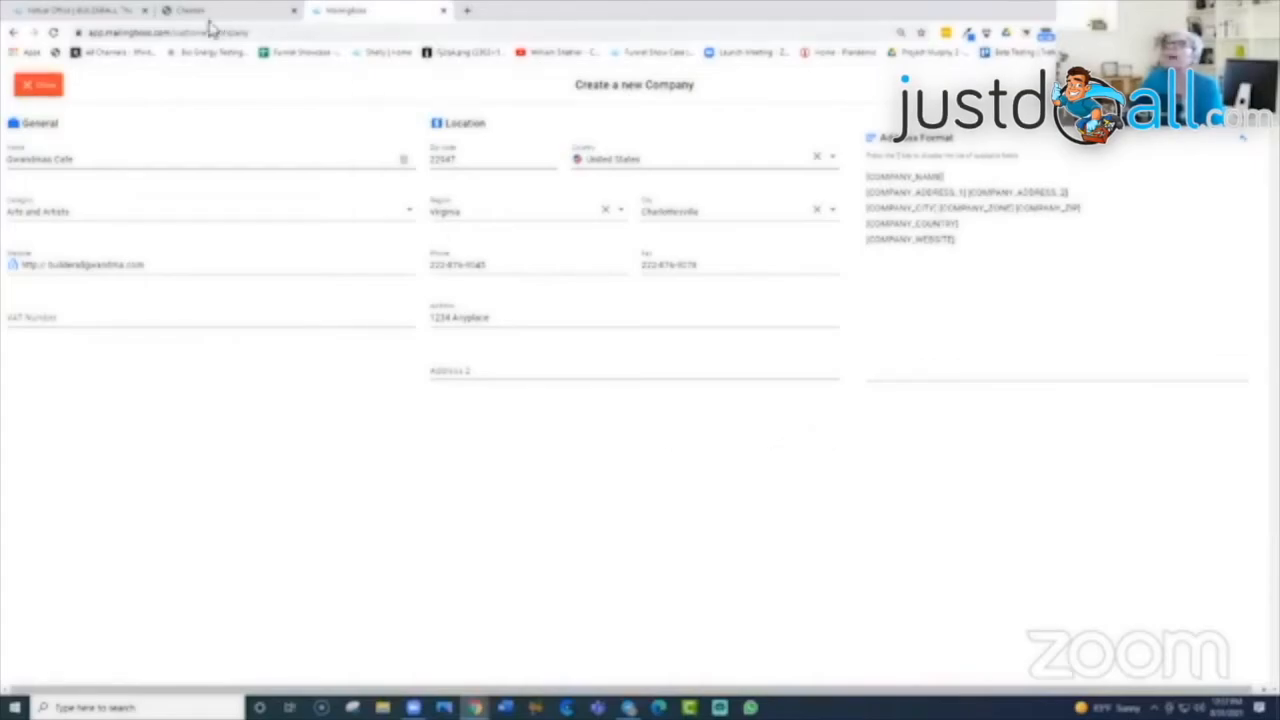
Step: Show the domain's five Custom Email mailboxes in Virtual Office and launch its Webmail
{"action": "left_click", "coordinate": [85, 13]}
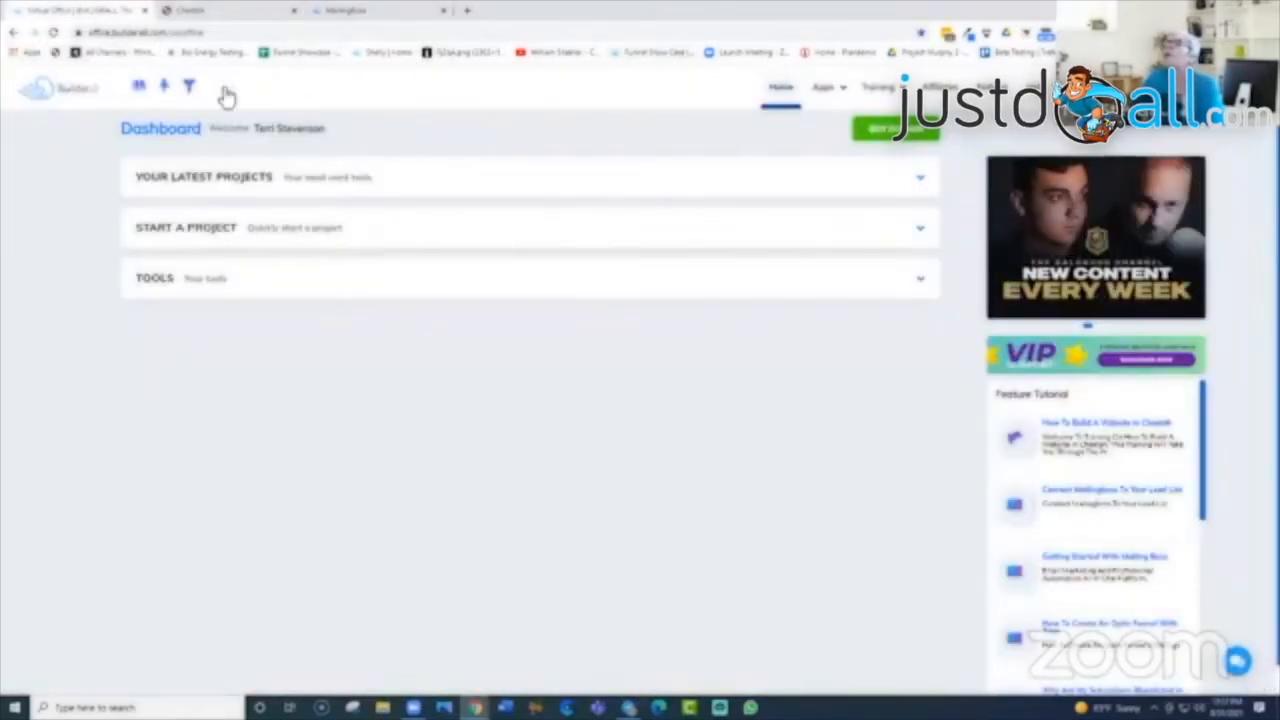
{"action": "mouse_move", "coordinate": [843, 88]}
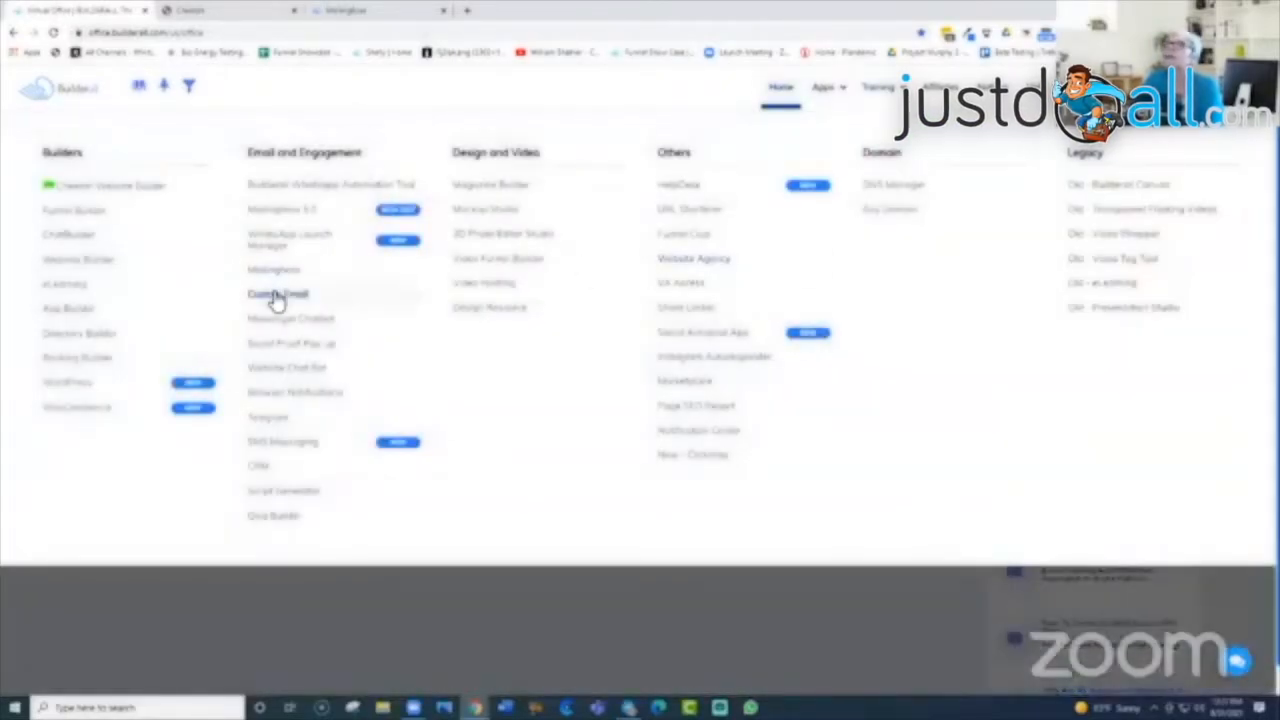
{"action": "left_click", "coordinate": [275, 296]}
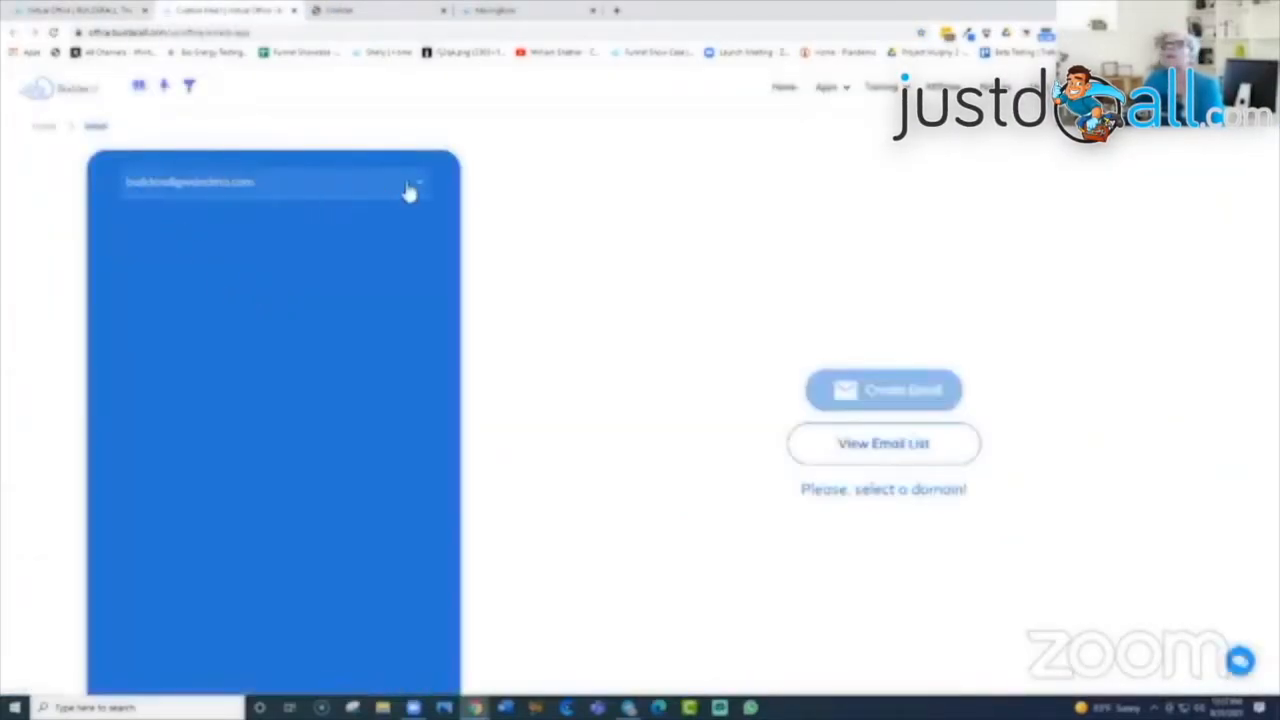
{"action": "left_click", "coordinate": [424, 189]}
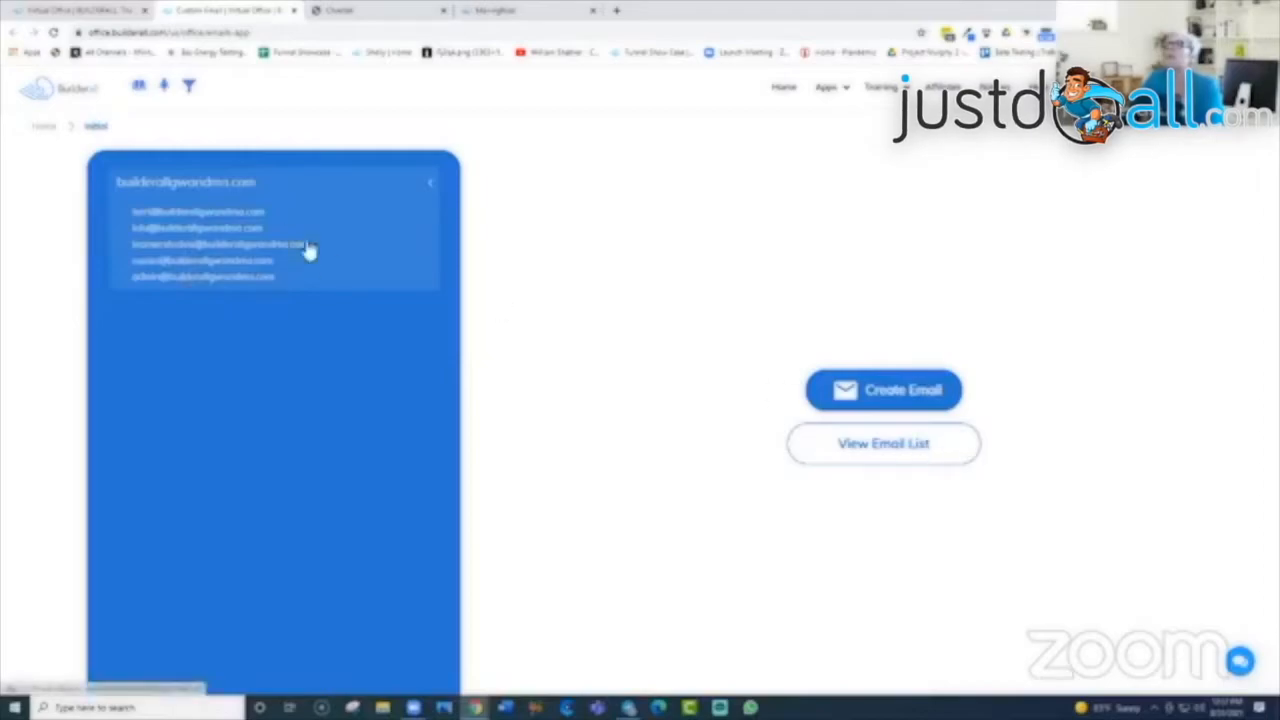
{"action": "left_click", "coordinate": [880, 448]}
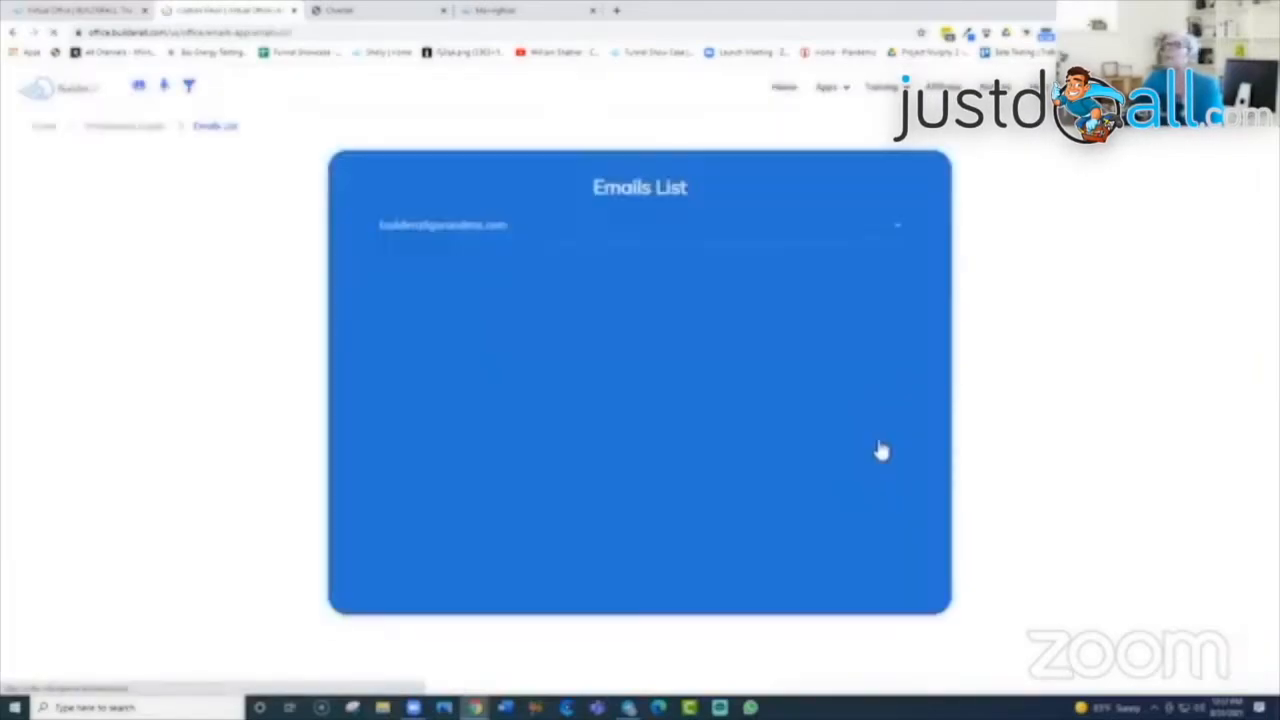
{"action": "left_click", "coordinate": [896, 233]}
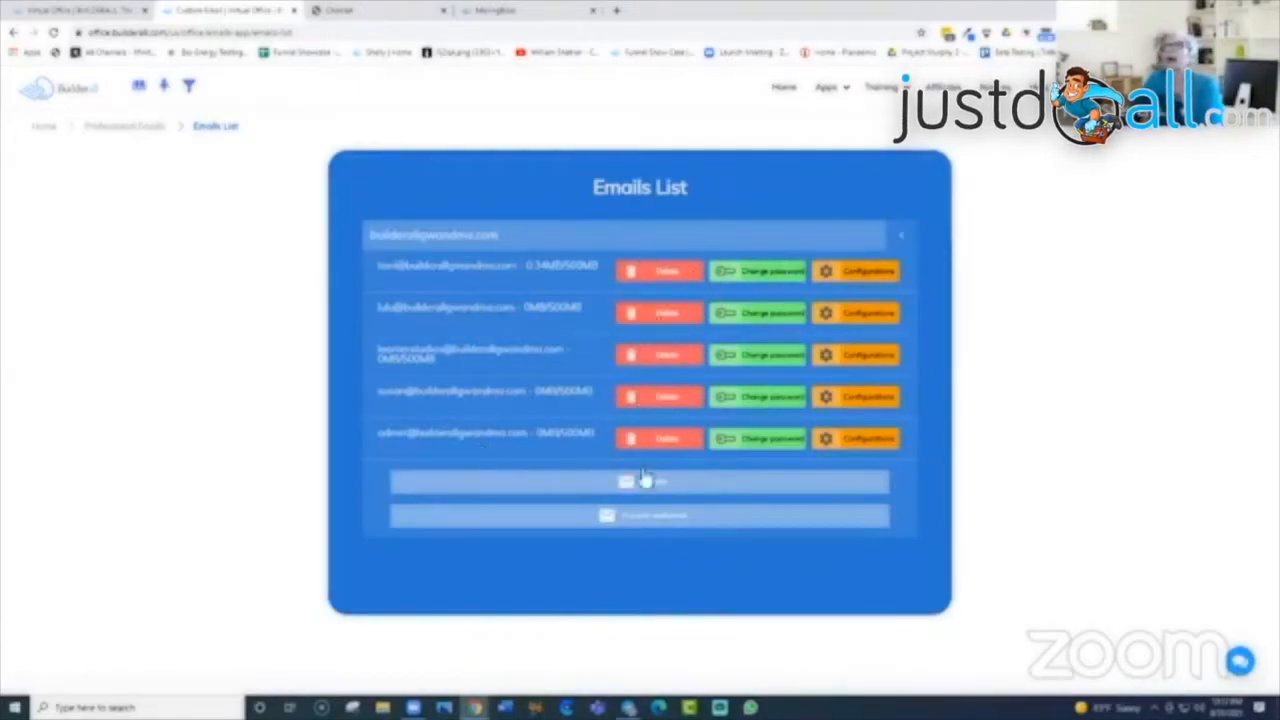
{"action": "left_click", "coordinate": [645, 518]}
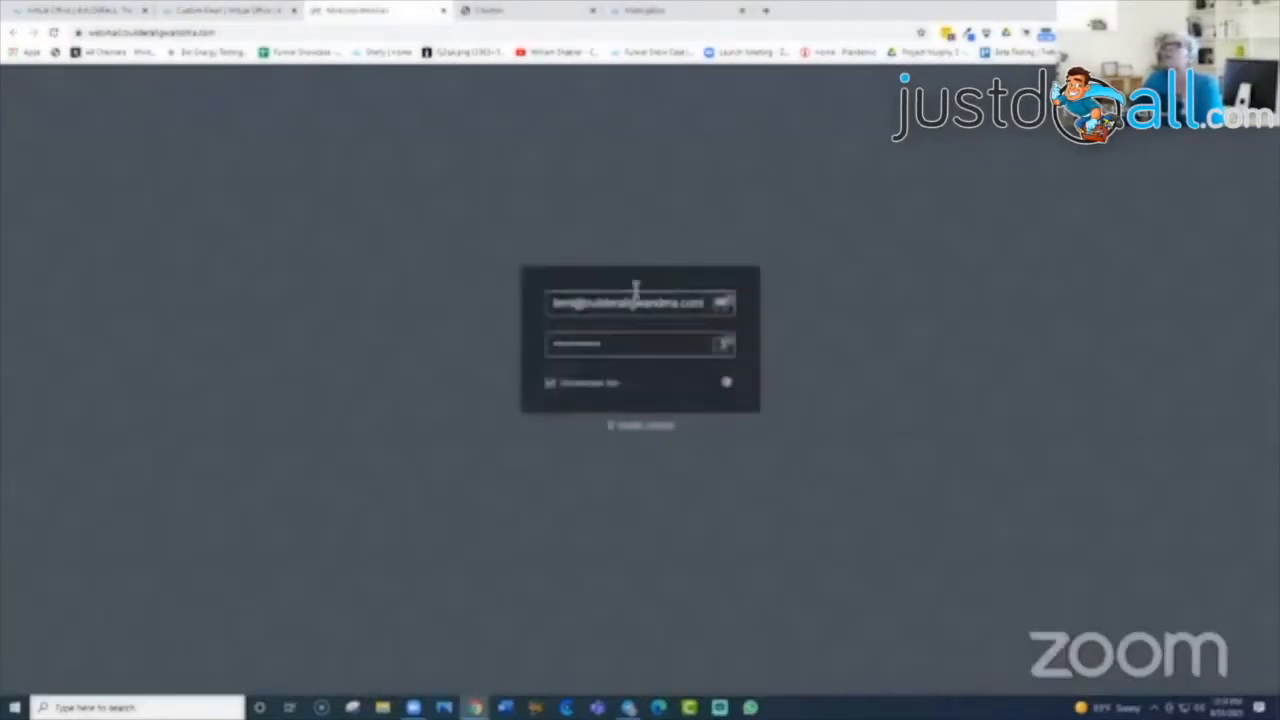
Step: Autofill the saved webmail login with LastPass, then close the RainLoop Webmail tab
{"action": "left_click", "coordinate": [726, 306]}
{"action": "left_click", "coordinate": [690, 388]}
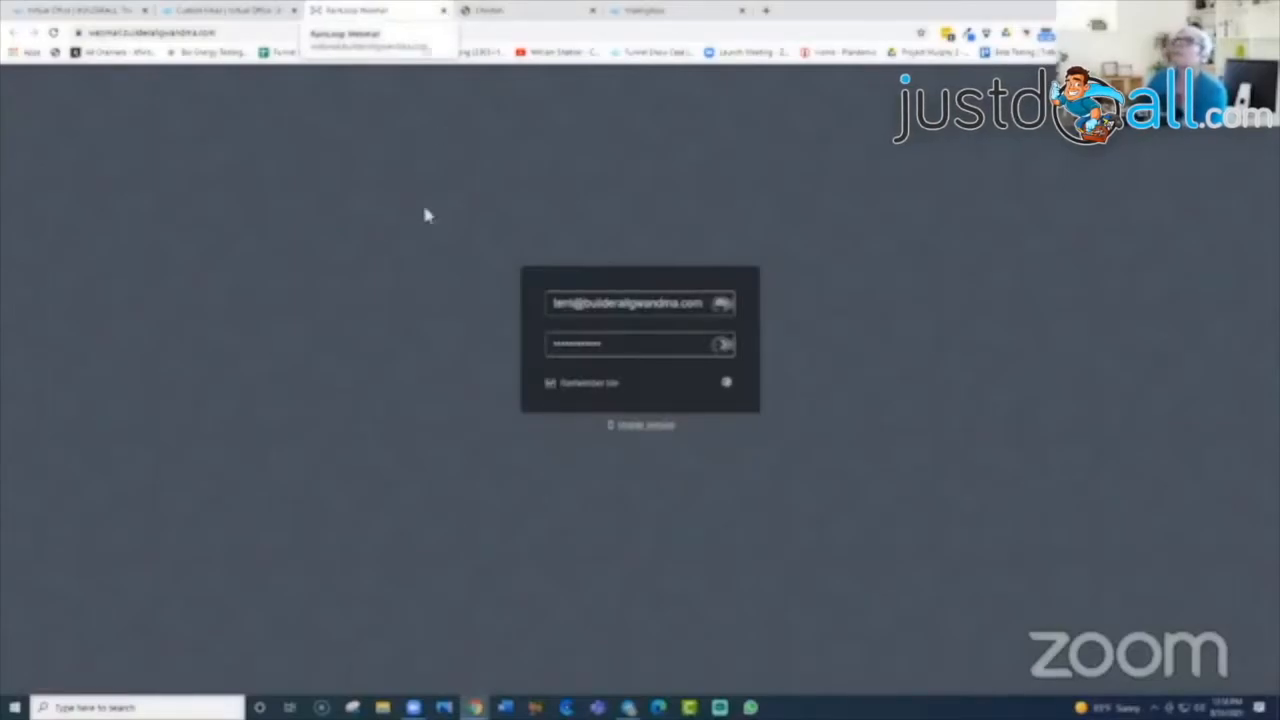
{"action": "left_click", "coordinate": [444, 11]}
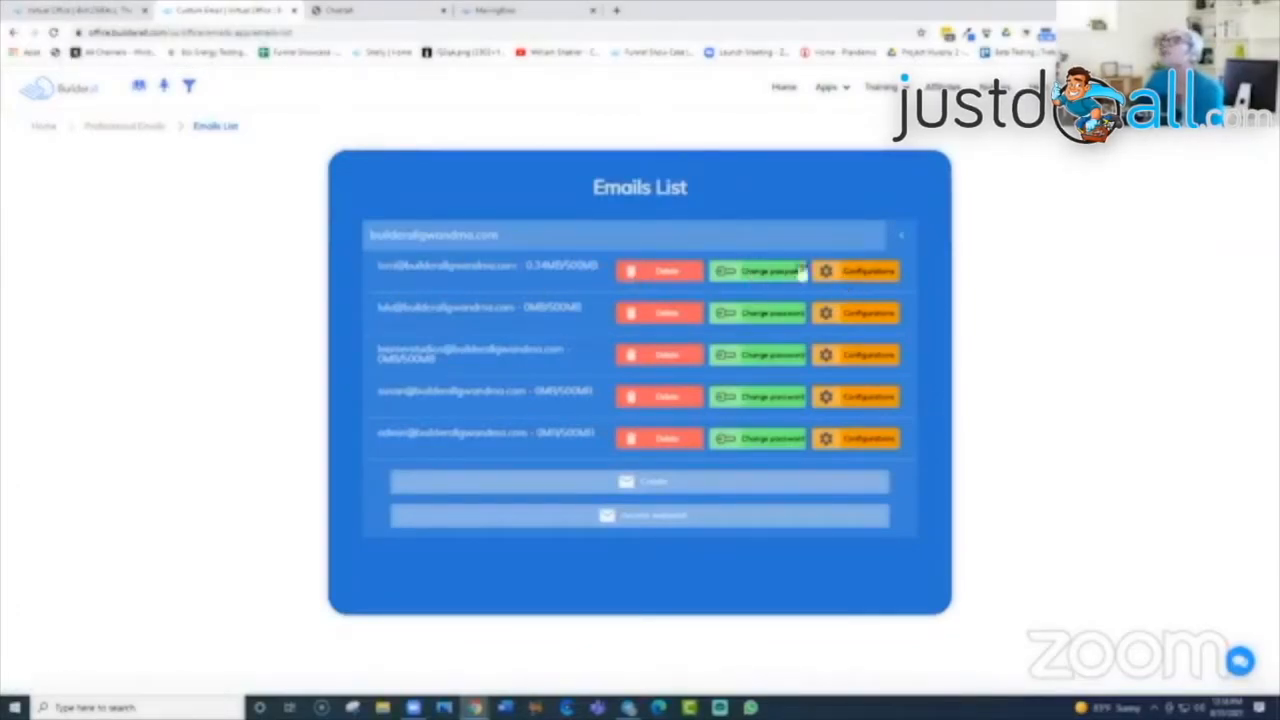
Step: Check the first mailbox's Forward settings, then go back to the Builderall dashboard
{"action": "left_click", "coordinate": [866, 273]}
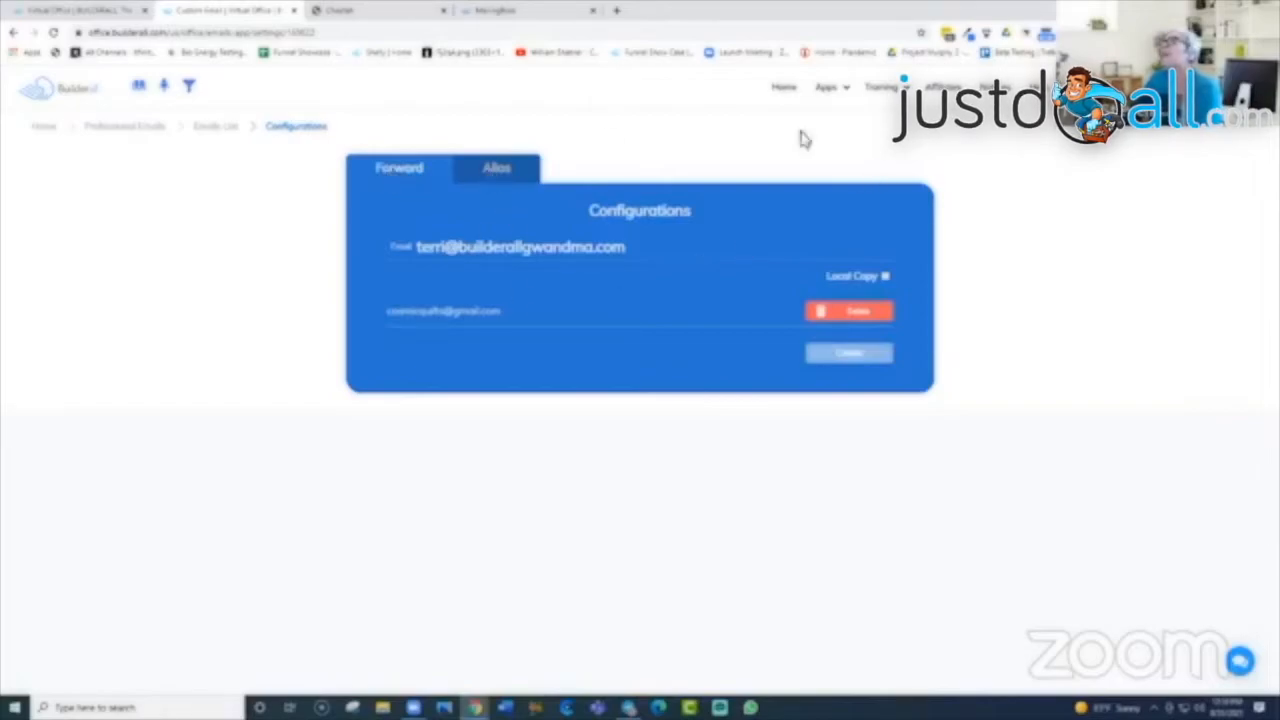
{"action": "left_click", "coordinate": [12, 34]}
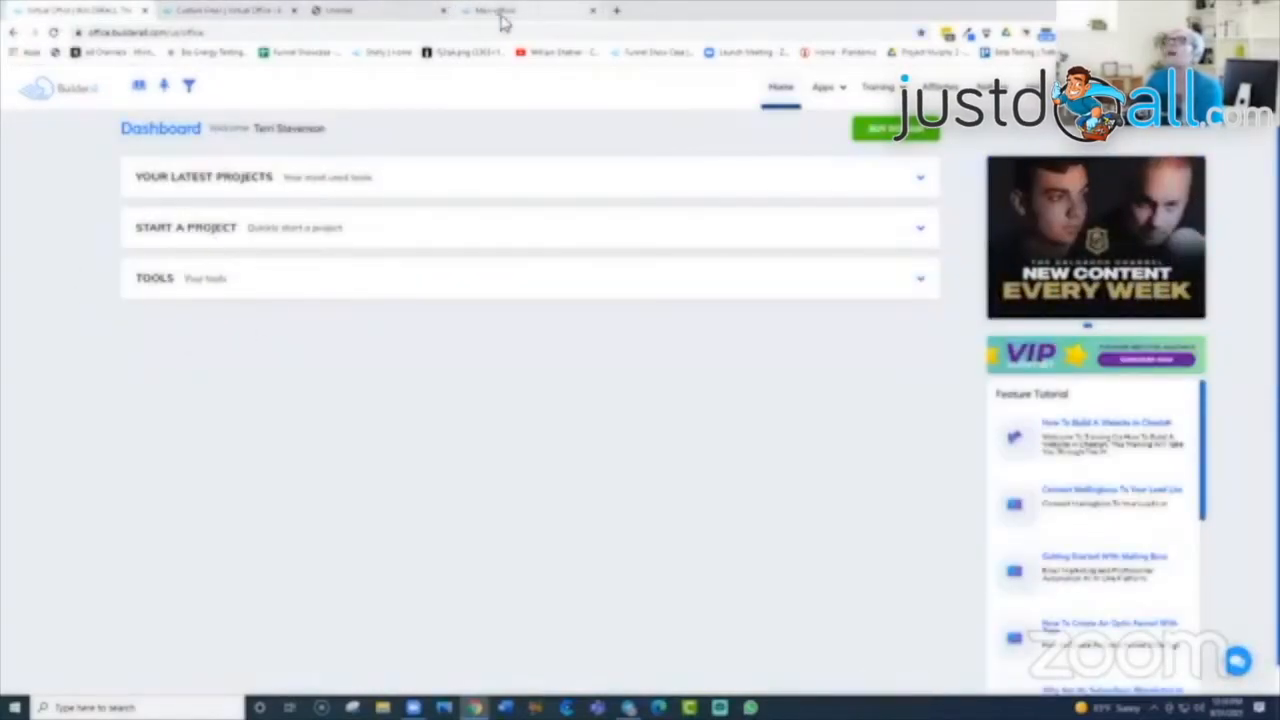
Step: Switch to the MailingBoss tab holding the Create a new Company form
{"action": "left_click", "coordinate": [502, 18]}
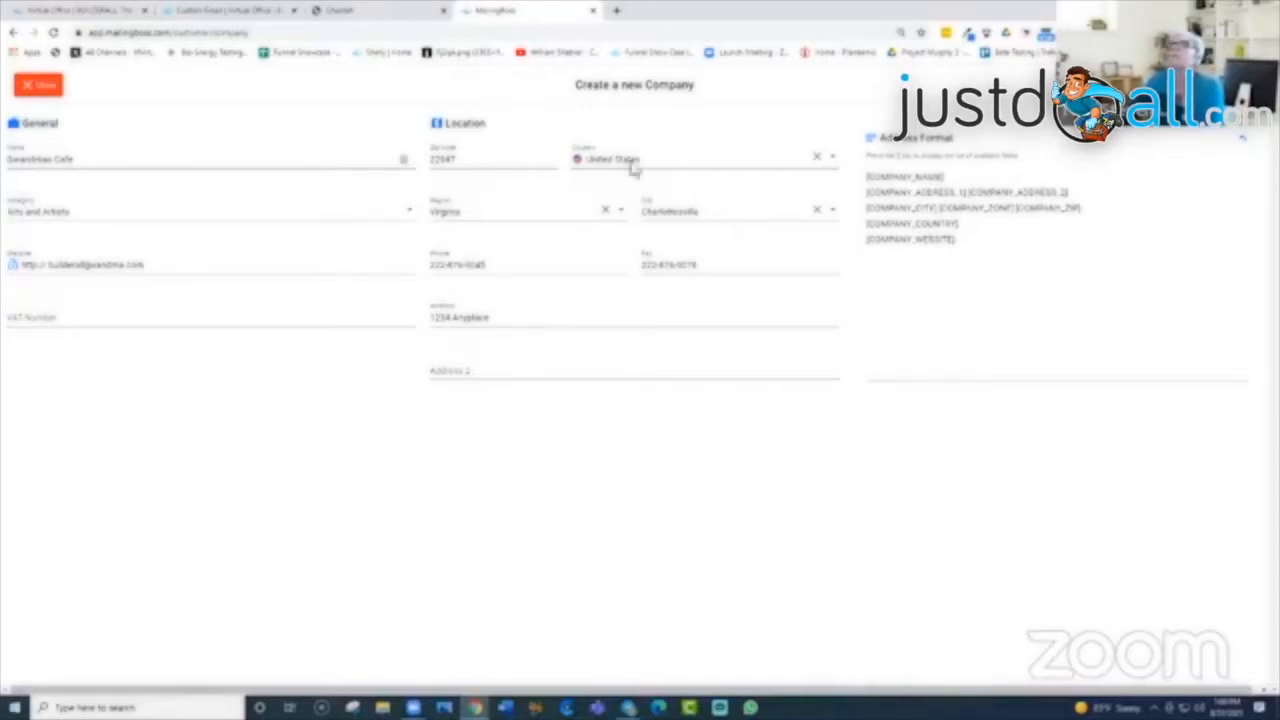
Step: Close the company form, expand and collapse Settings, and return to the home checklist
{"action": "left_click", "coordinate": [36, 87]}
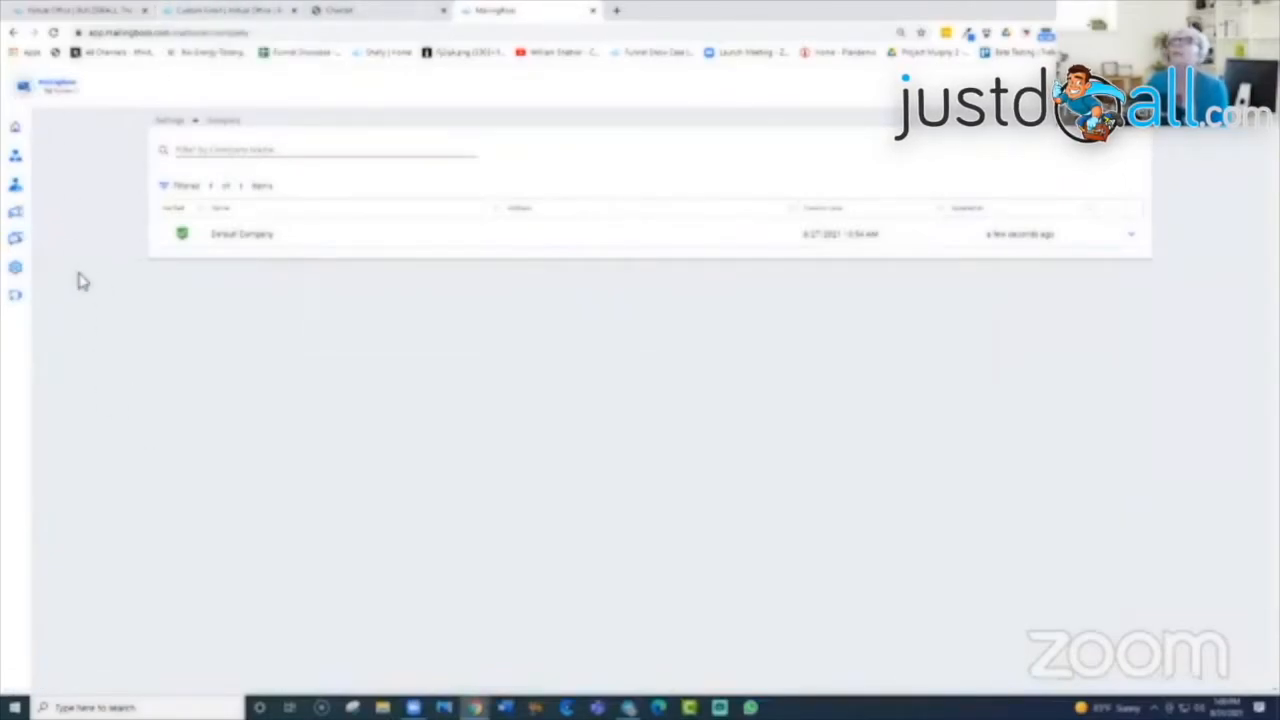
{"action": "mouse_move", "coordinate": [22, 272]}
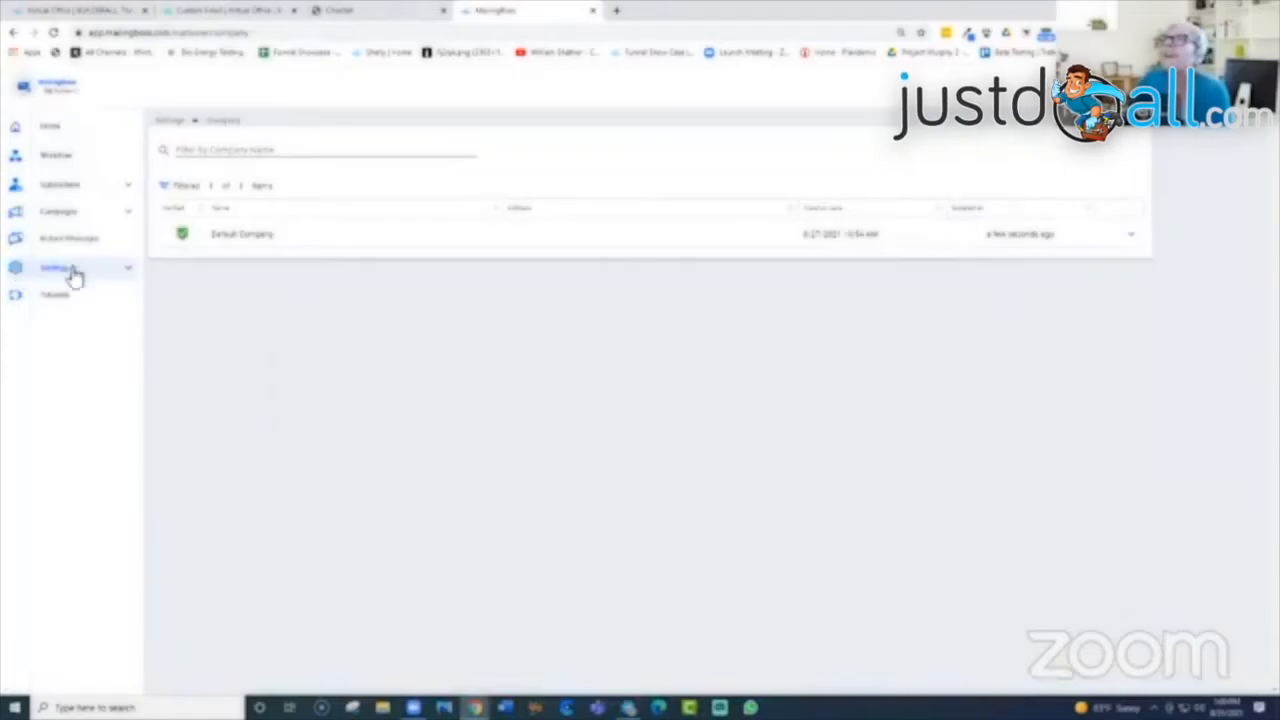
{"action": "left_click", "coordinate": [126, 272]}
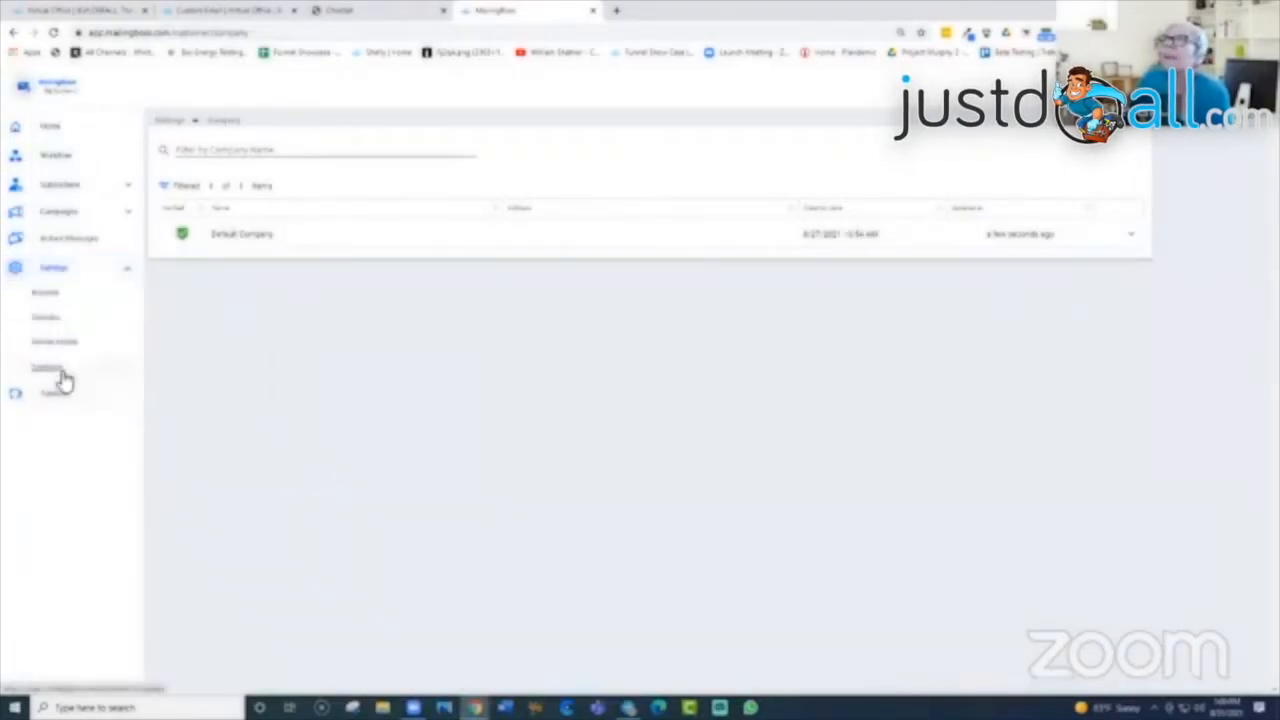
{"action": "left_click", "coordinate": [128, 270]}
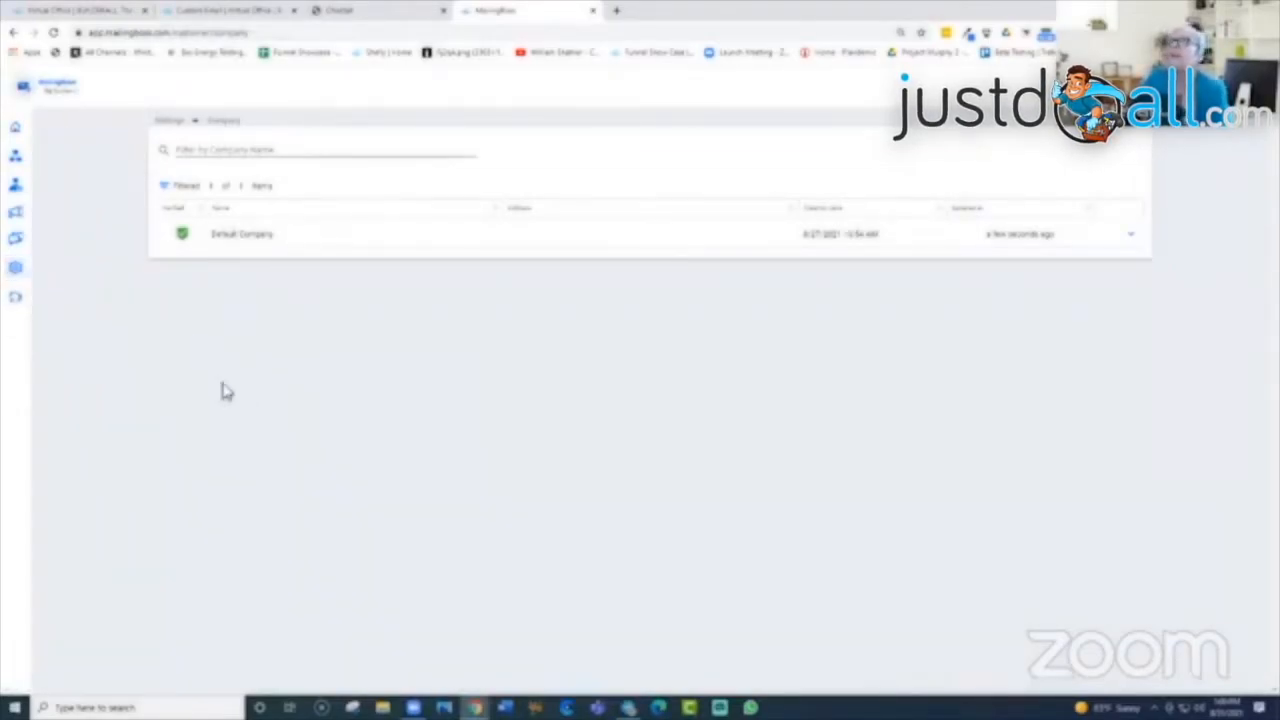
{"action": "mouse_move", "coordinate": [17, 140]}
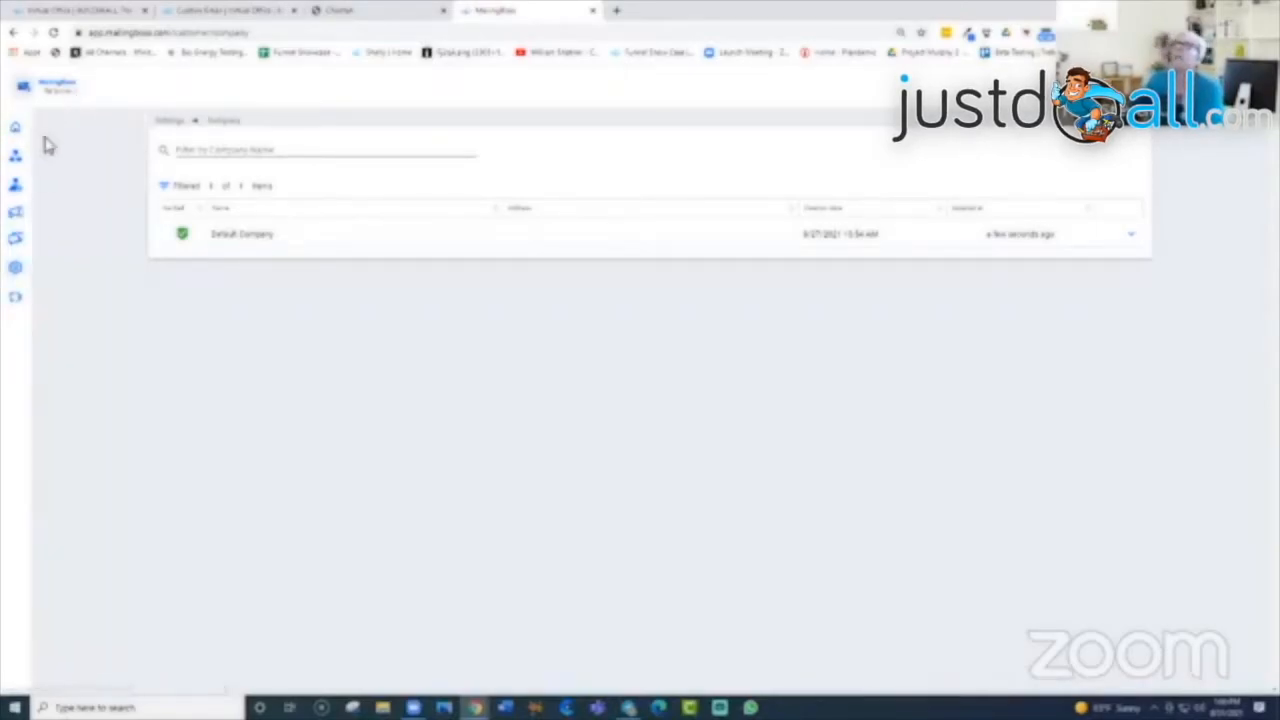
{"action": "mouse_move", "coordinate": [49, 300]}
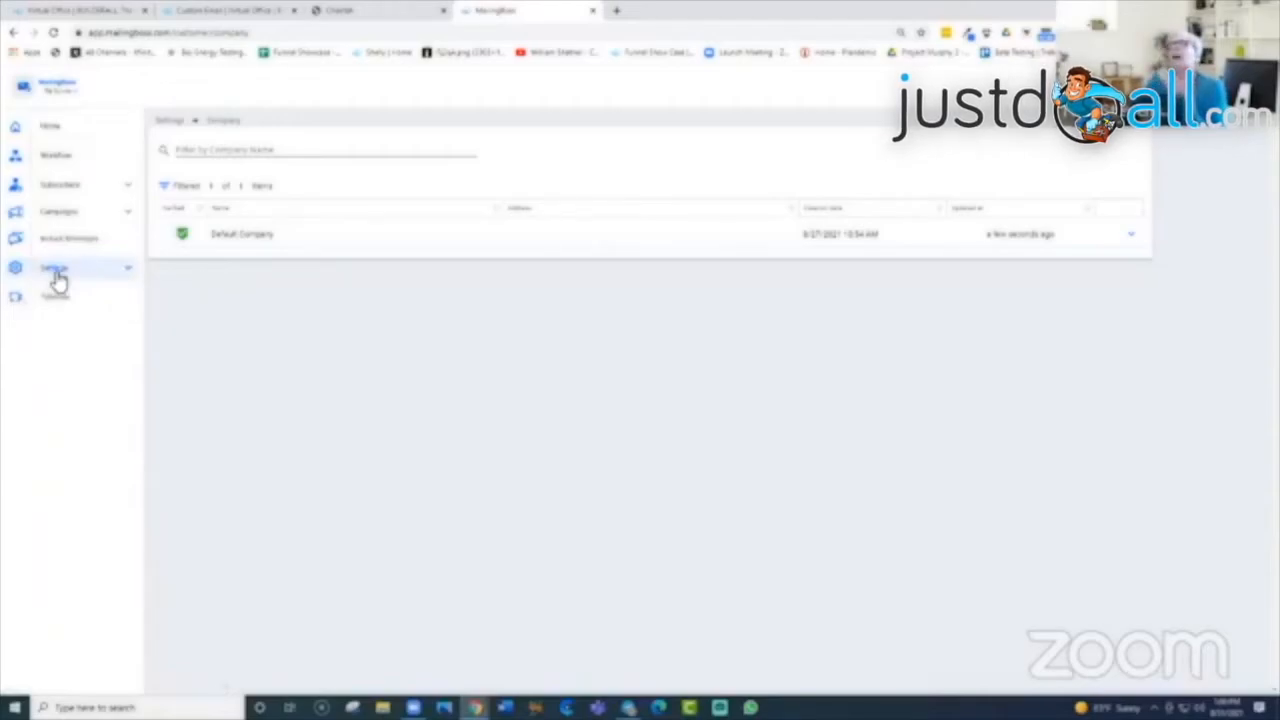
{"action": "left_click", "coordinate": [60, 130]}
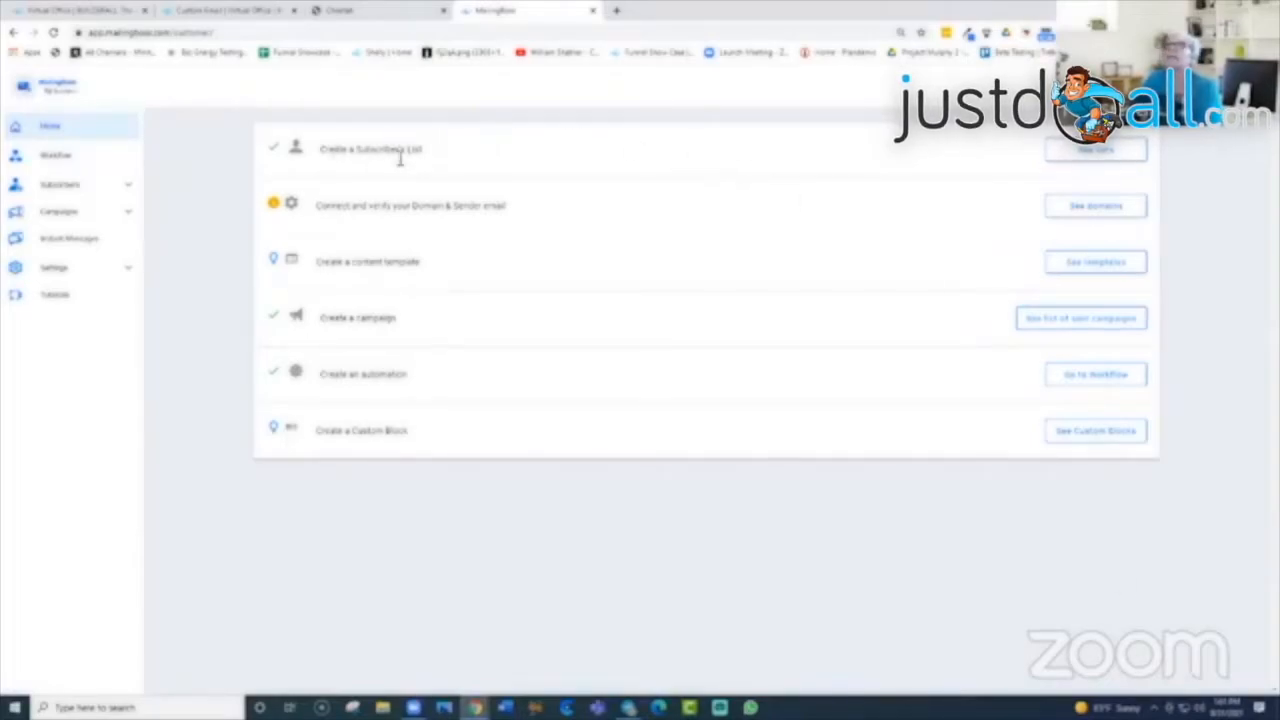
Step: Open the Lists page via See lists next to Create a Subscribers List
{"action": "left_click", "coordinate": [1096, 152]}
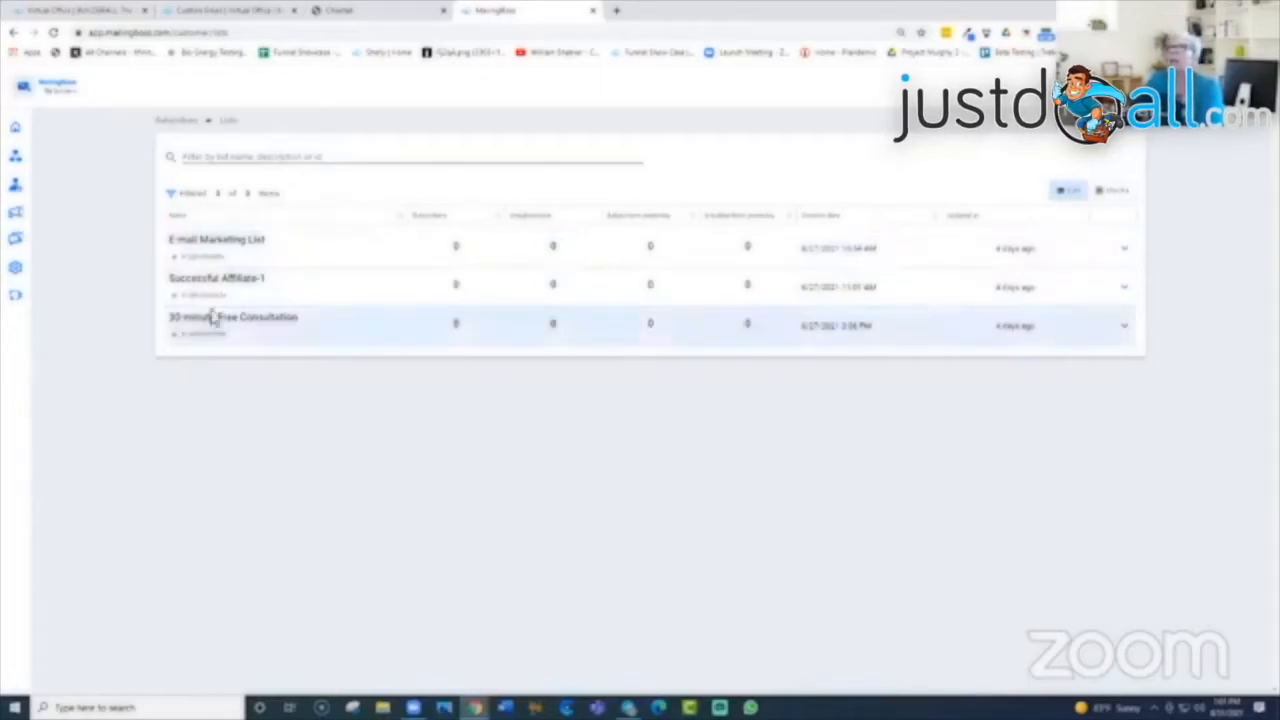
Step: Sort the lists by Name in descending order and switch to the Blocks card layout
{"action": "left_click", "coordinate": [300, 152]}
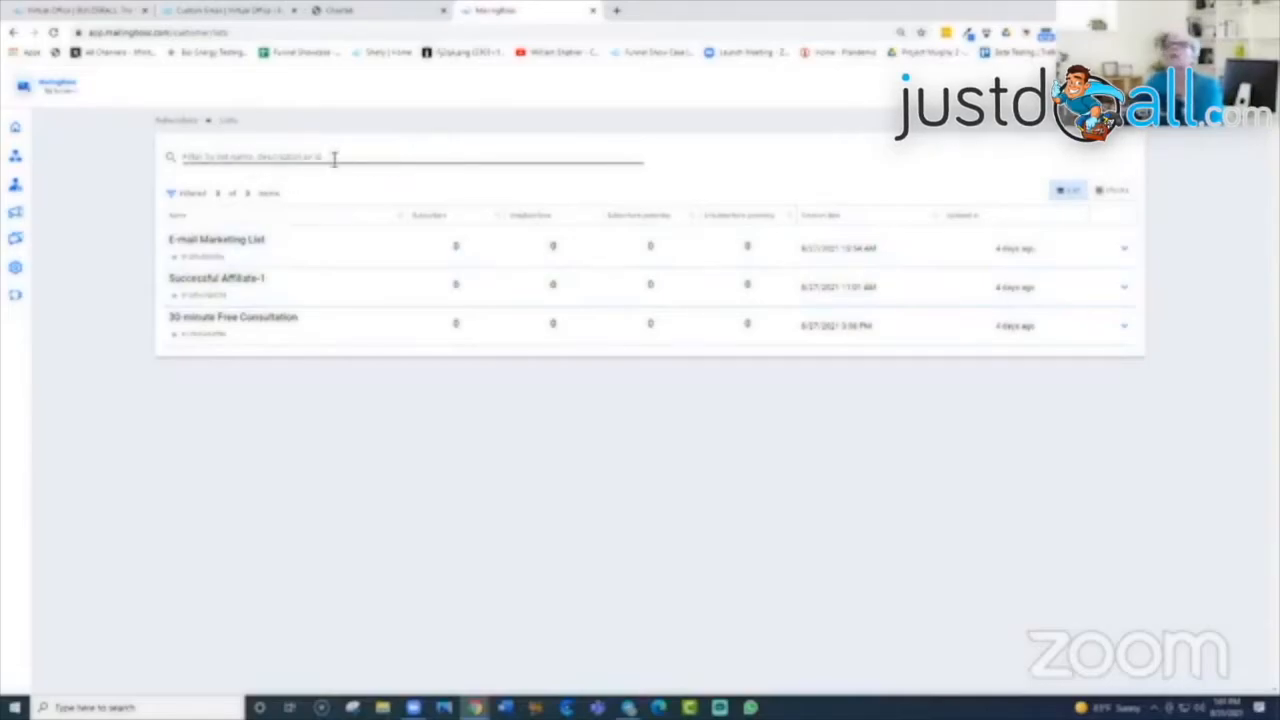
{"action": "left_click", "coordinate": [334, 157]}
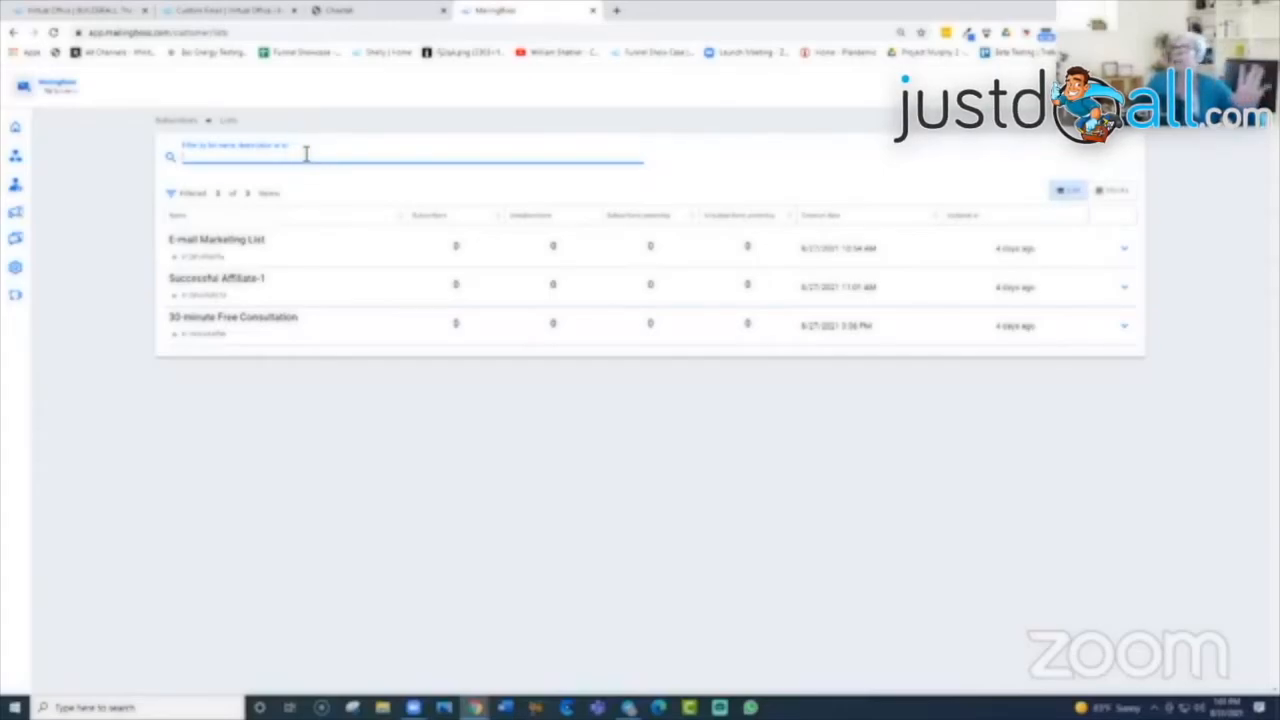
{"action": "left_click", "coordinate": [403, 224]}
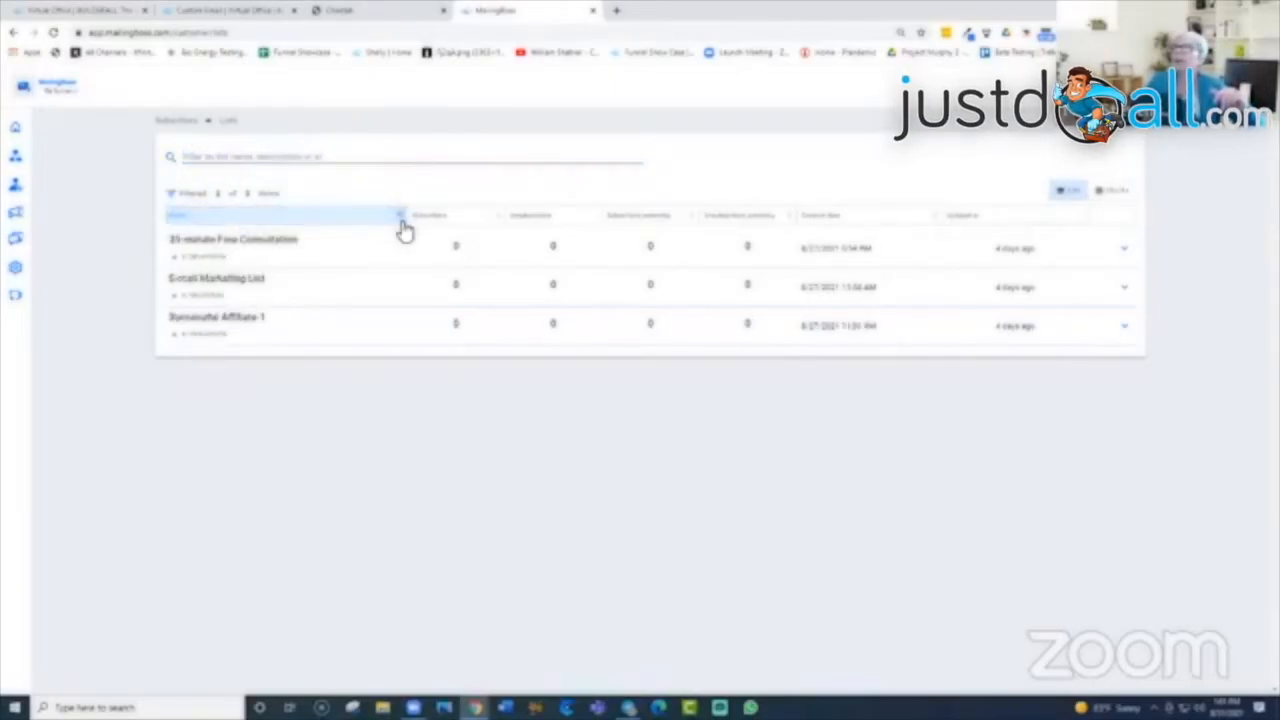
{"action": "left_click", "coordinate": [403, 226]}
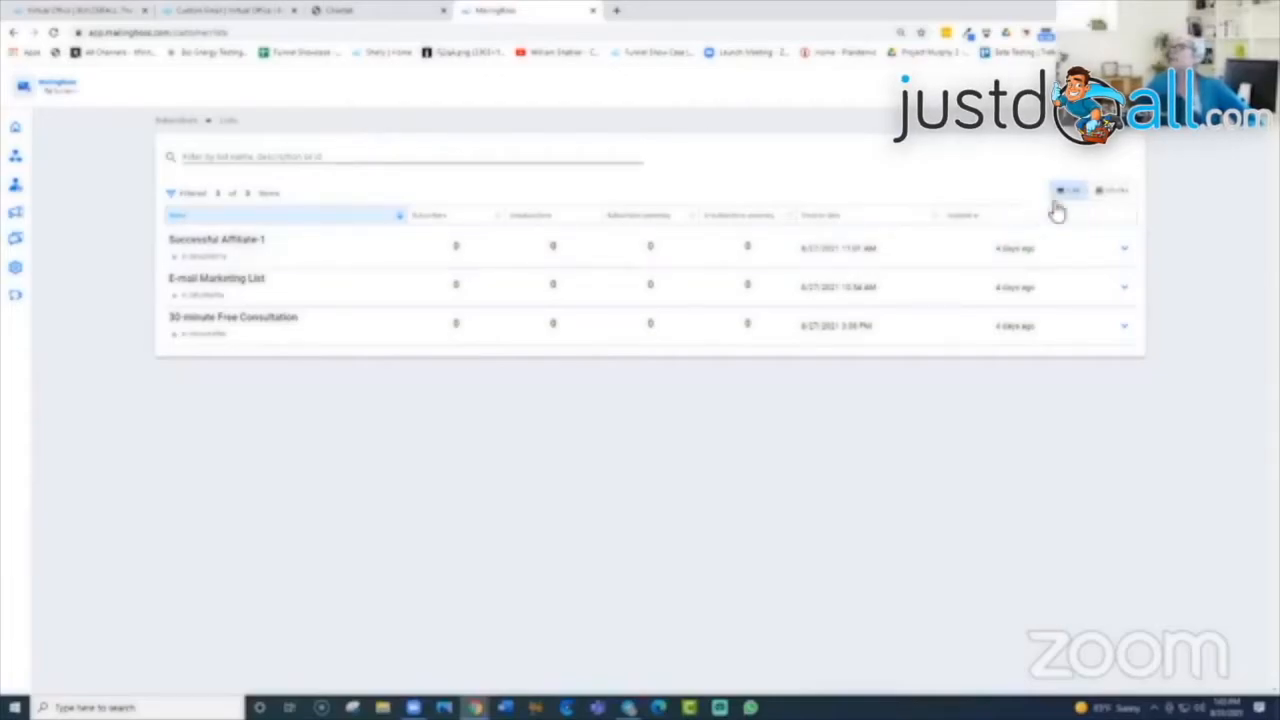
{"action": "left_click", "coordinate": [1115, 199]}
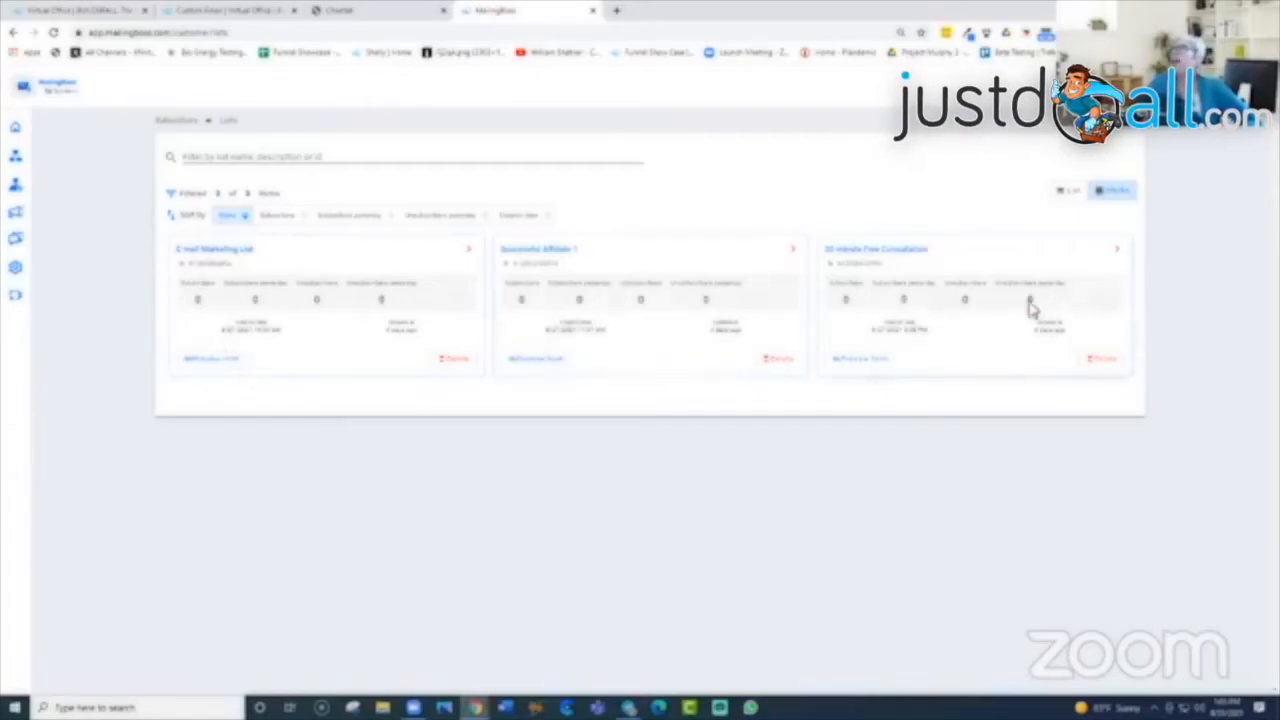
Step: Preview the E-mail Marketing List subscribe form, then close its extra tab
{"action": "left_click", "coordinate": [215, 362]}
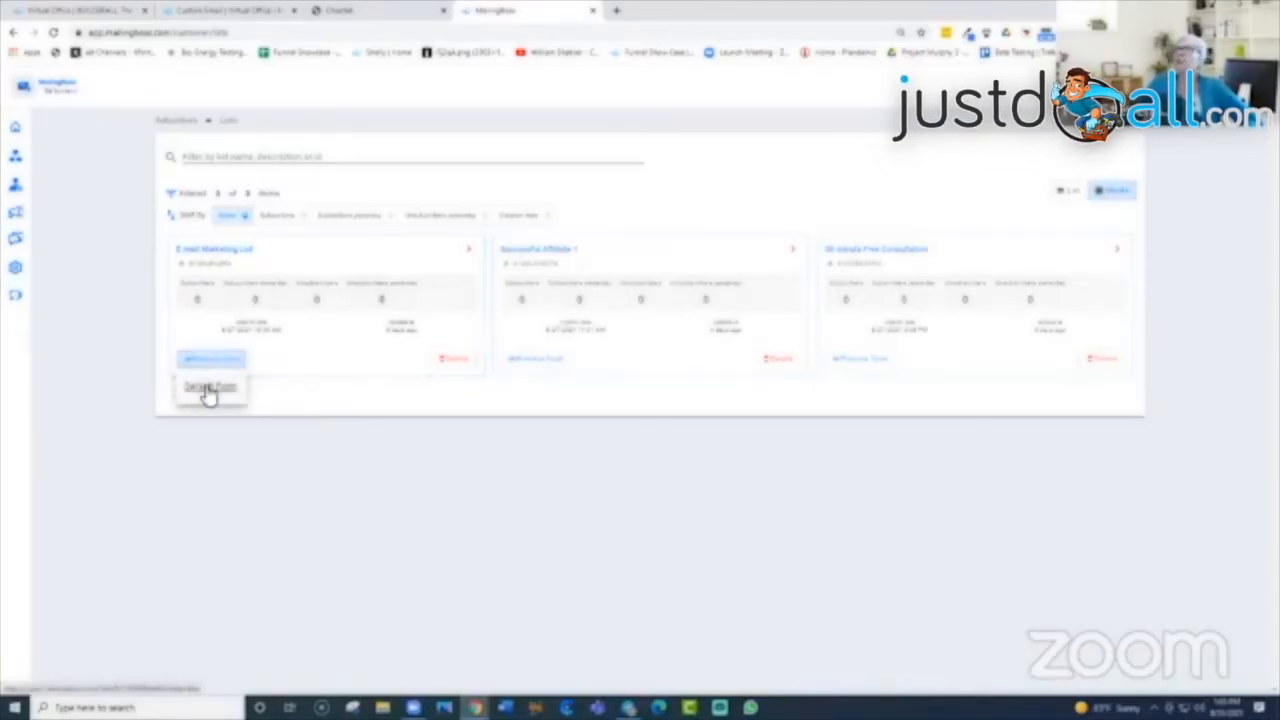
{"action": "left_click", "coordinate": [208, 389]}
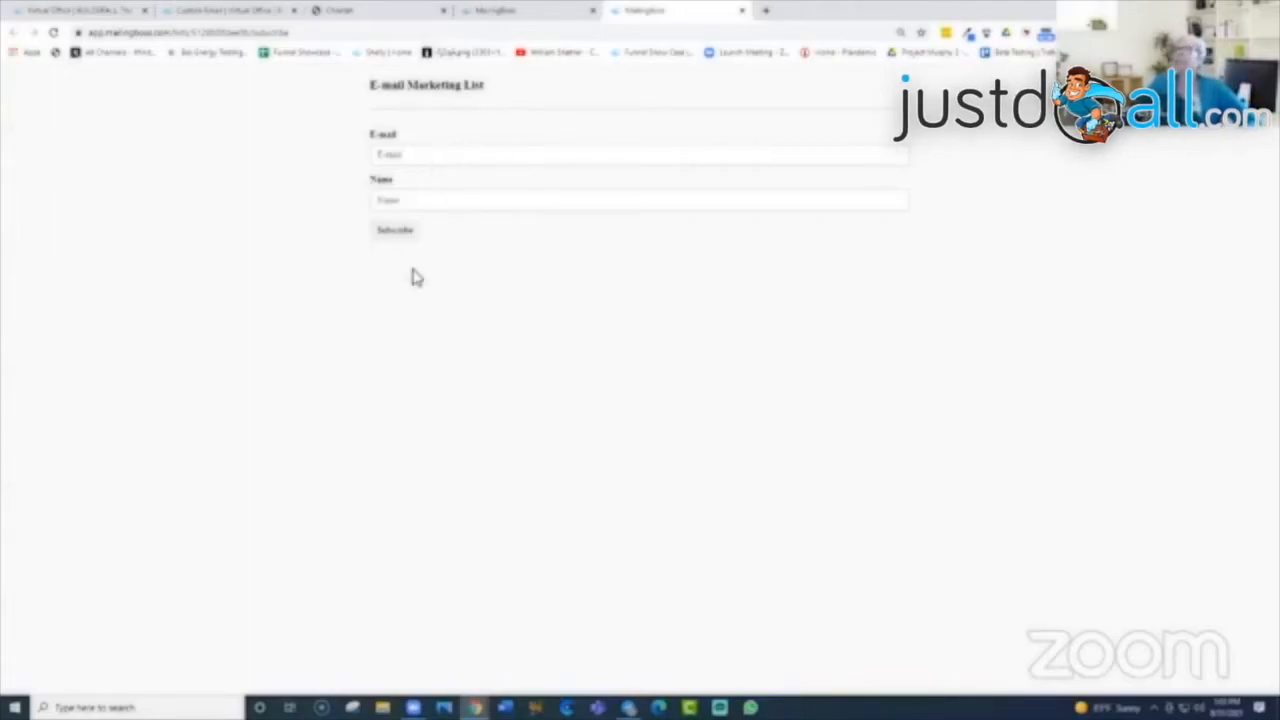
{"action": "left_click", "coordinate": [743, 11]}
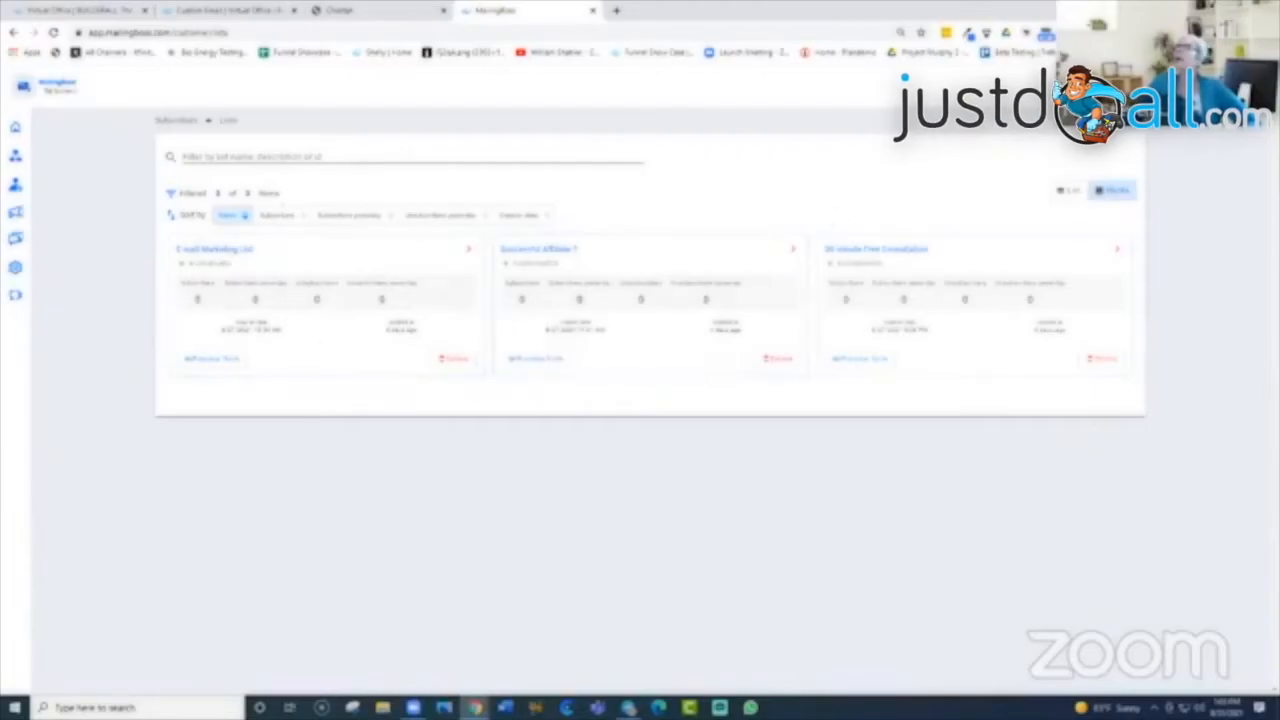
Step: Create and save a new named list with Double opt-in, Single opt-out and a description
{"action": "left_click", "coordinate": [1094, 120]}
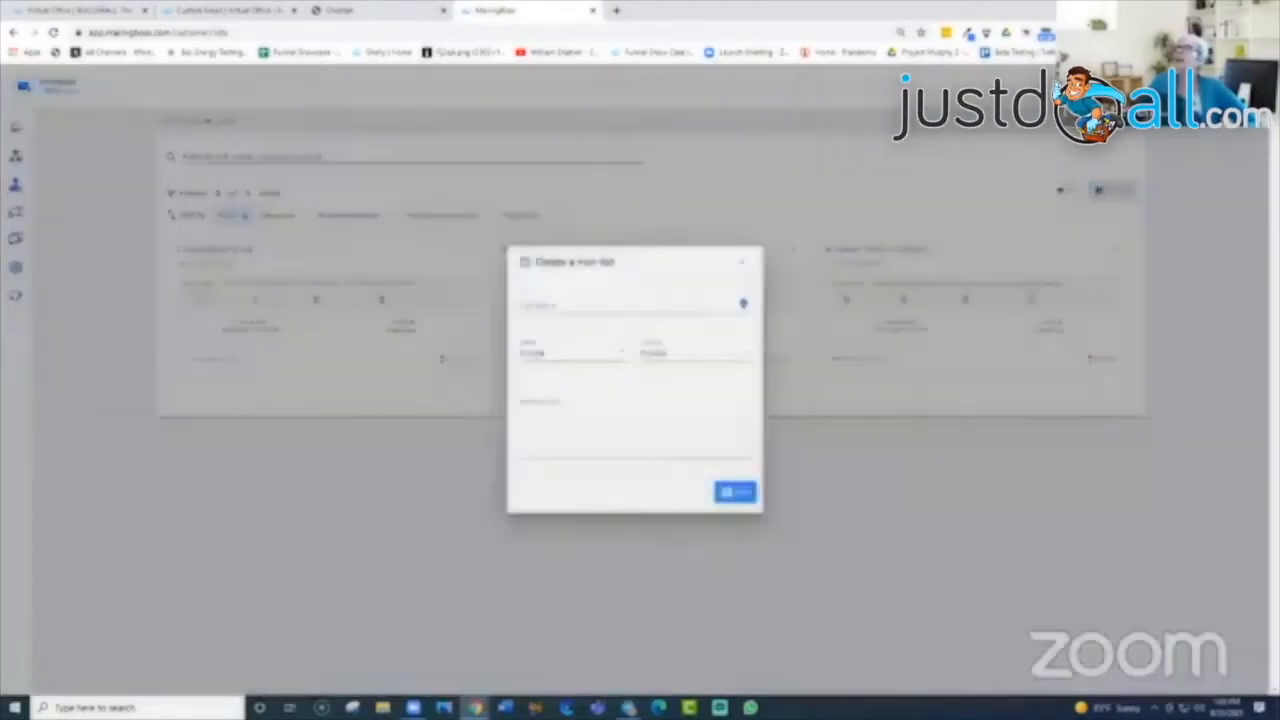
{"action": "left_click", "coordinate": [529, 296]}
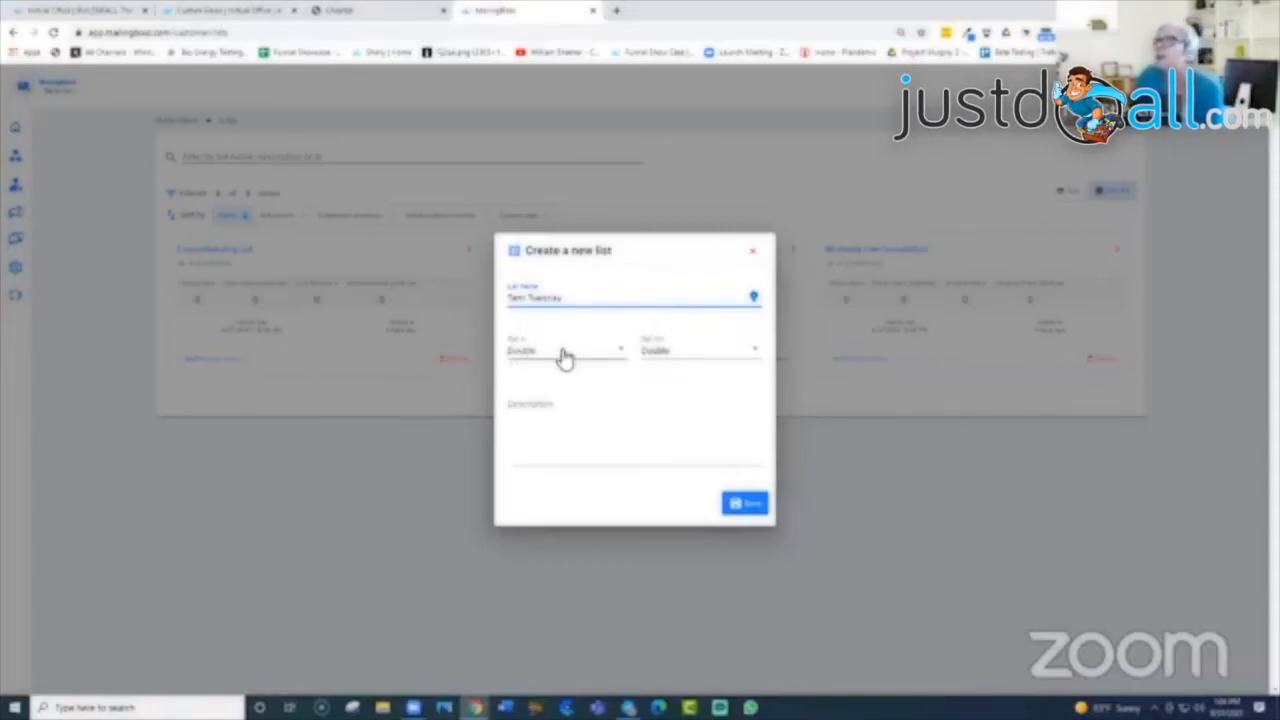
{"action": "left_click", "coordinate": [624, 352]}
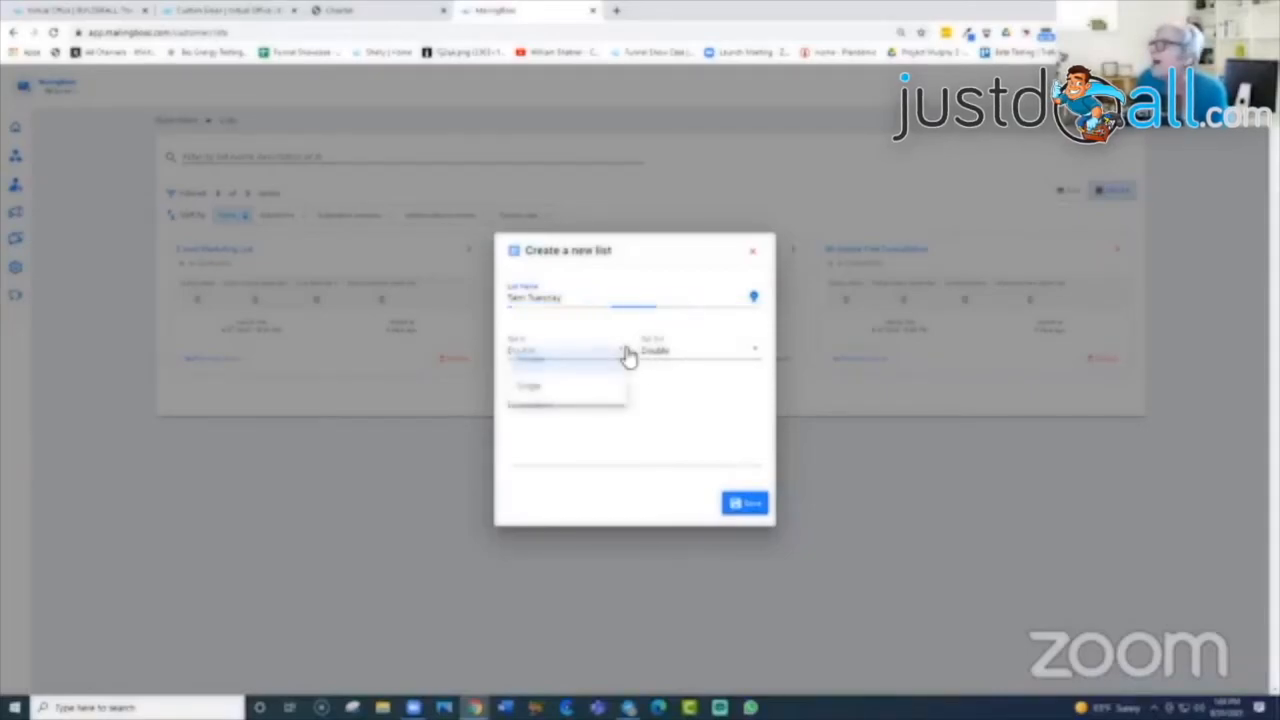
{"action": "left_click", "coordinate": [573, 369]}
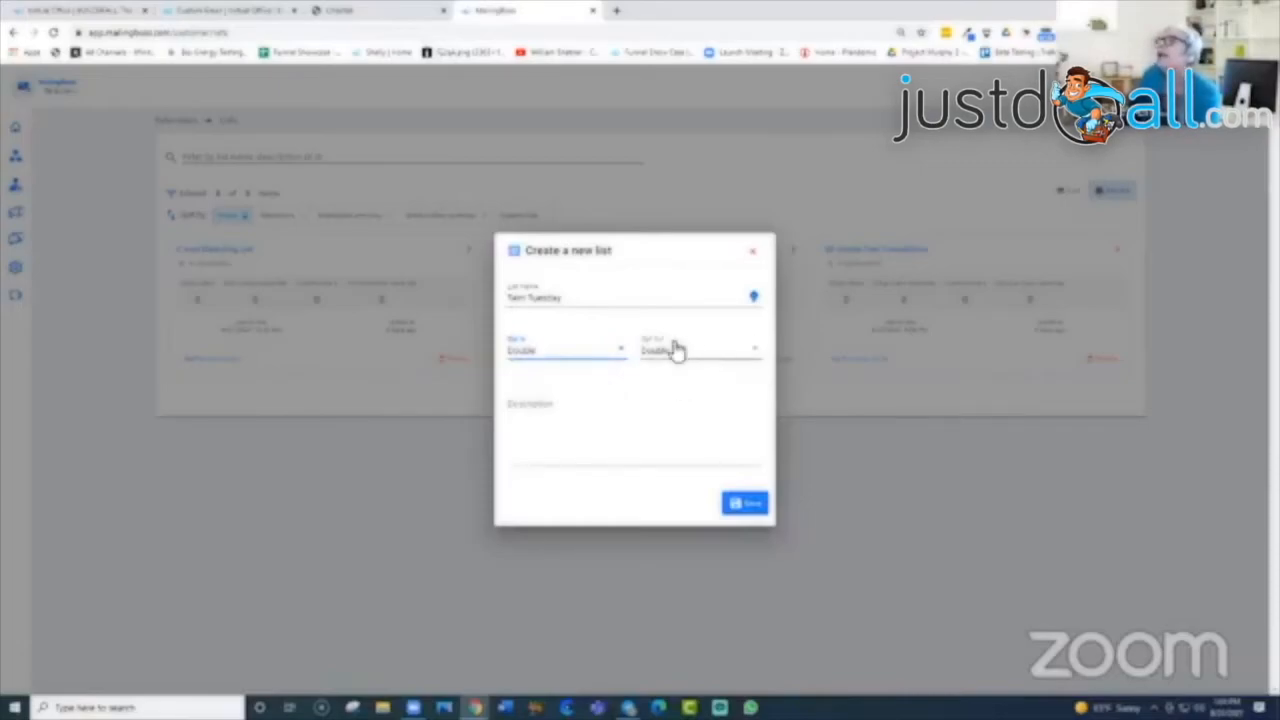
{"action": "left_click", "coordinate": [754, 354]}
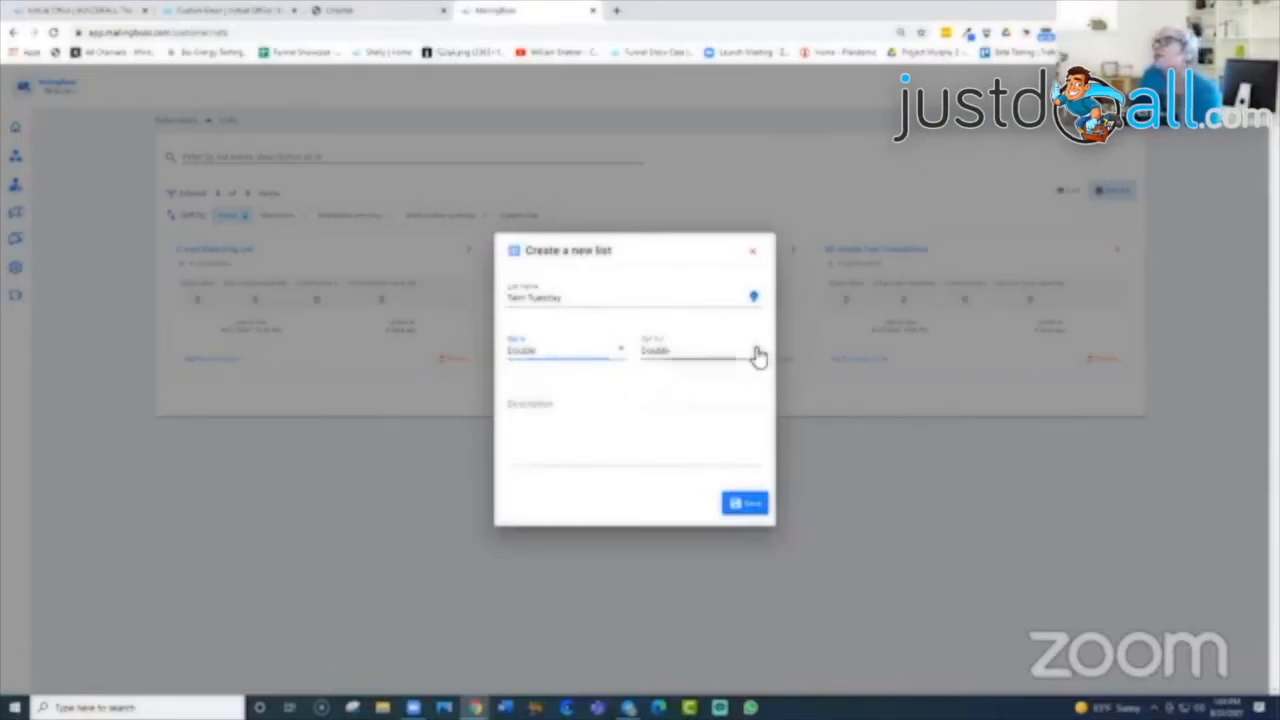
{"action": "left_click", "coordinate": [671, 396]}
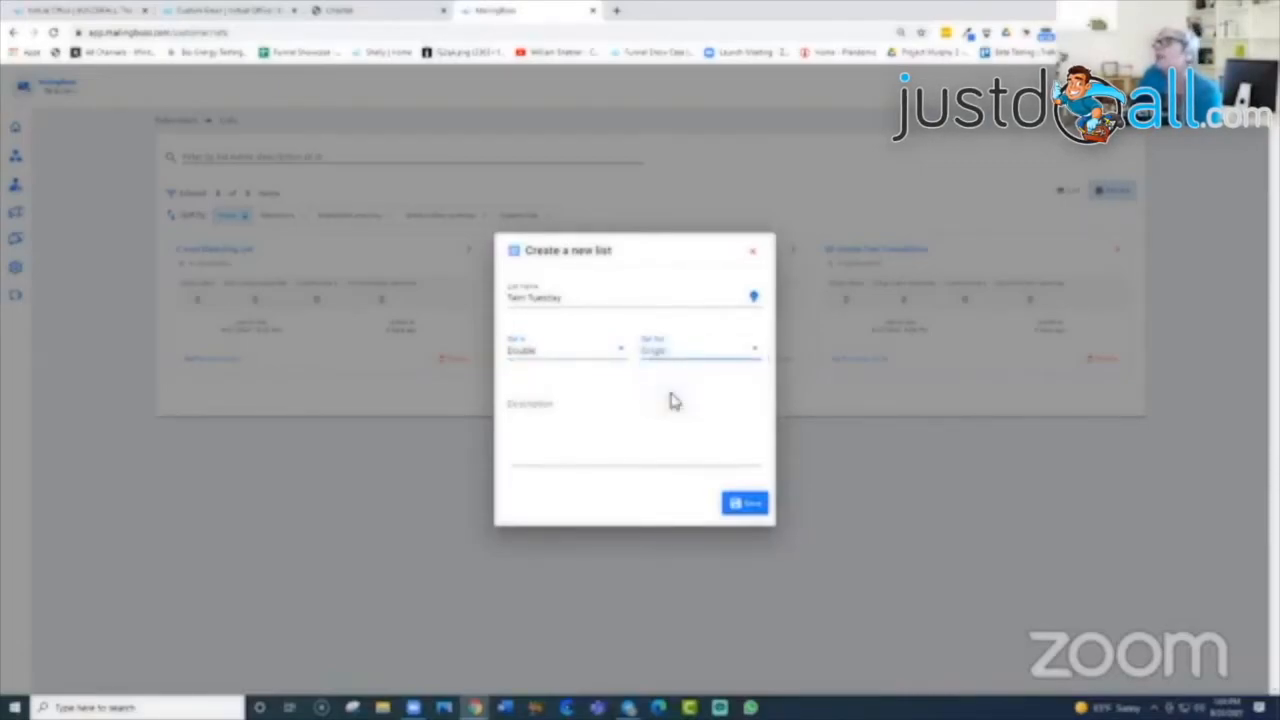
{"action": "left_click", "coordinate": [586, 406]}
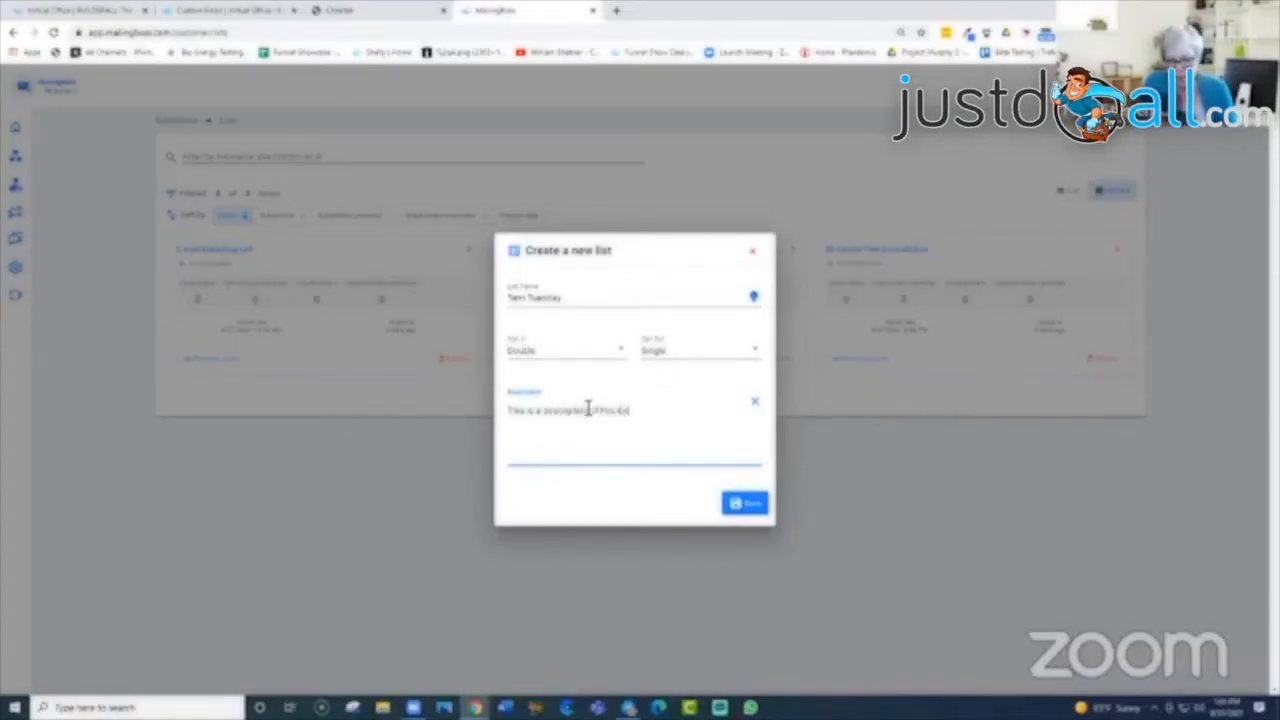
{"action": "left_click", "coordinate": [757, 508]}
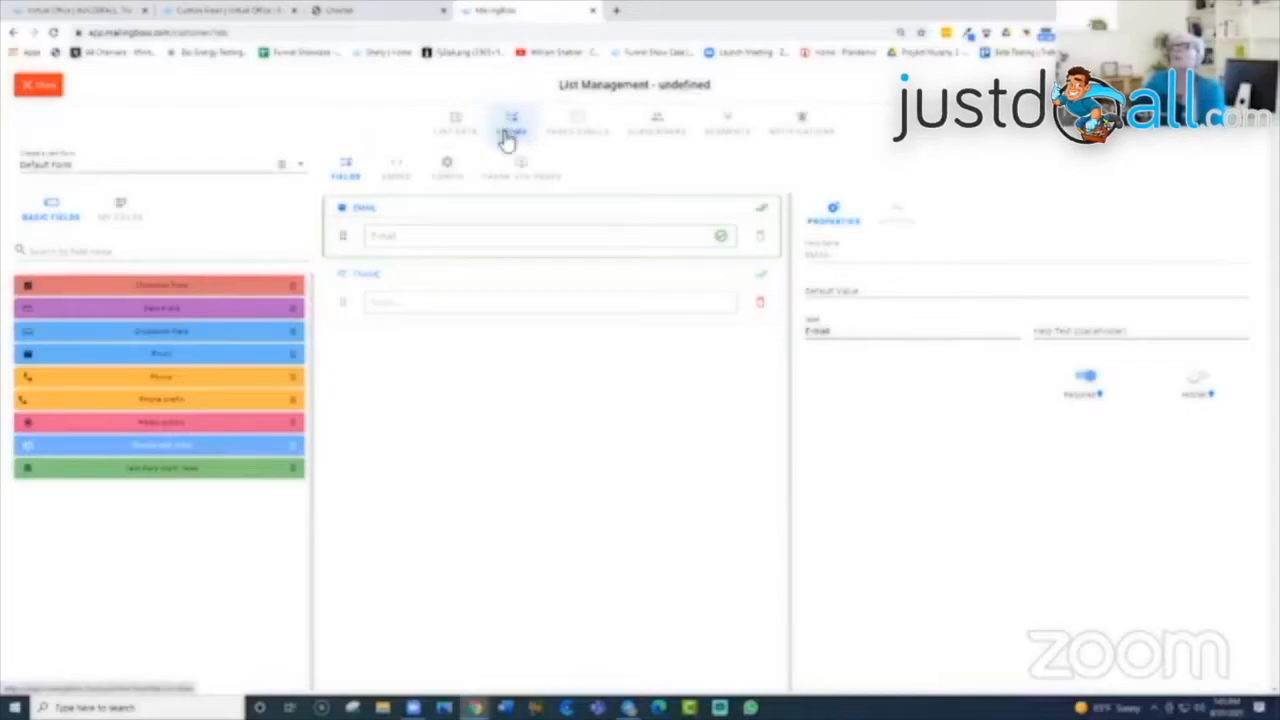
Step: Create a new form named 'Te' after the list, beside the Default Form, after abandoning a first attempt
{"action": "left_click", "coordinate": [80, 170]}
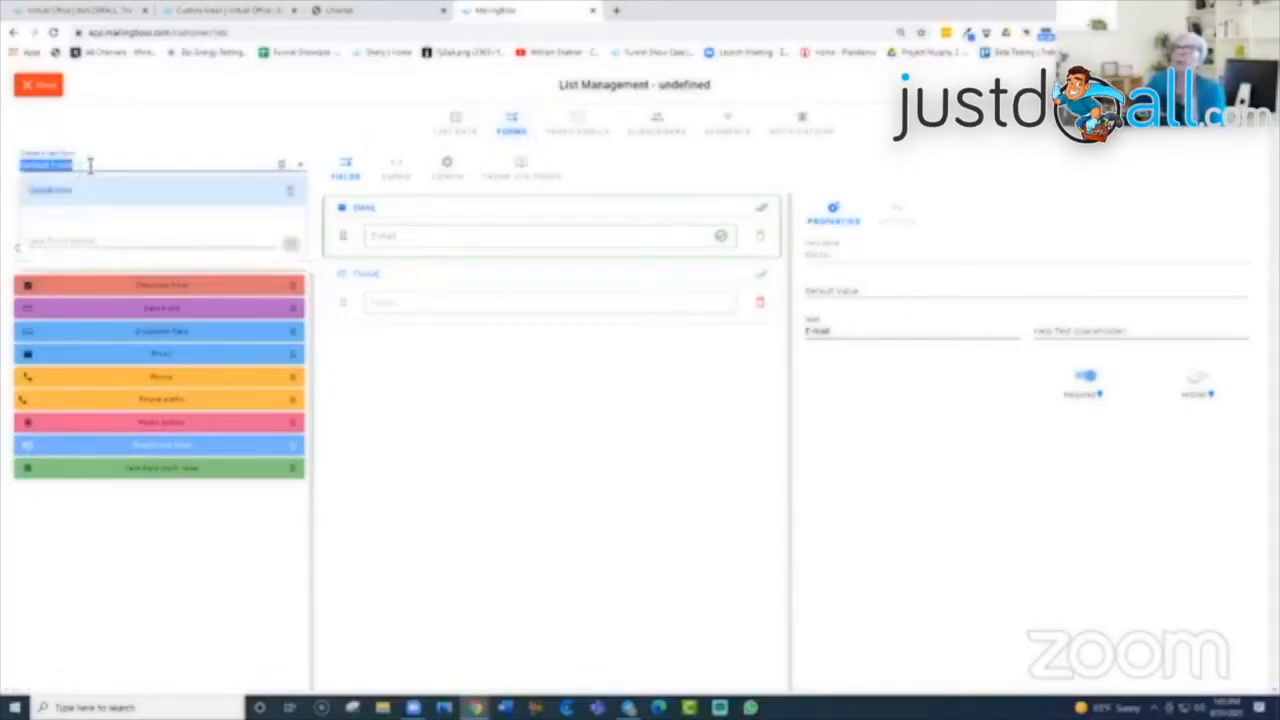
{"action": "left_click", "coordinate": [90, 166]}
{"action": "left_click_drag", "start_coordinate": [87, 166], "coordinate": [12, 172]}
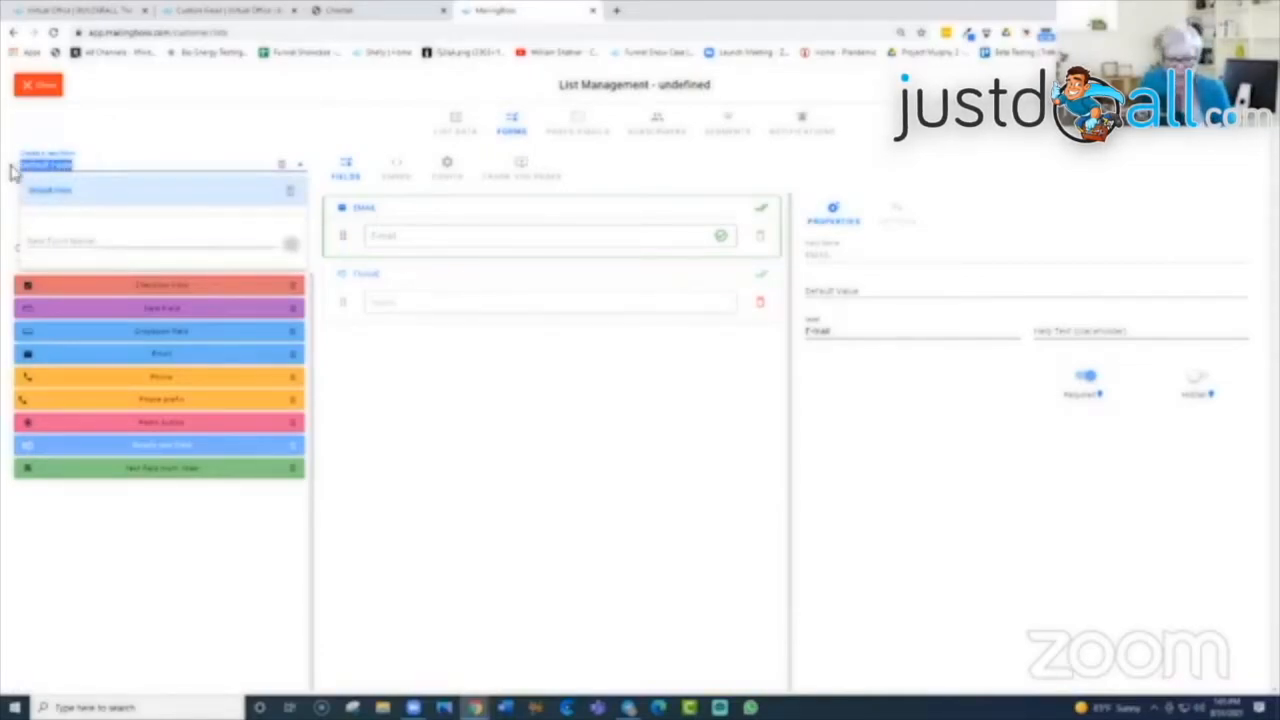
{"action": "type", "text": "te"}
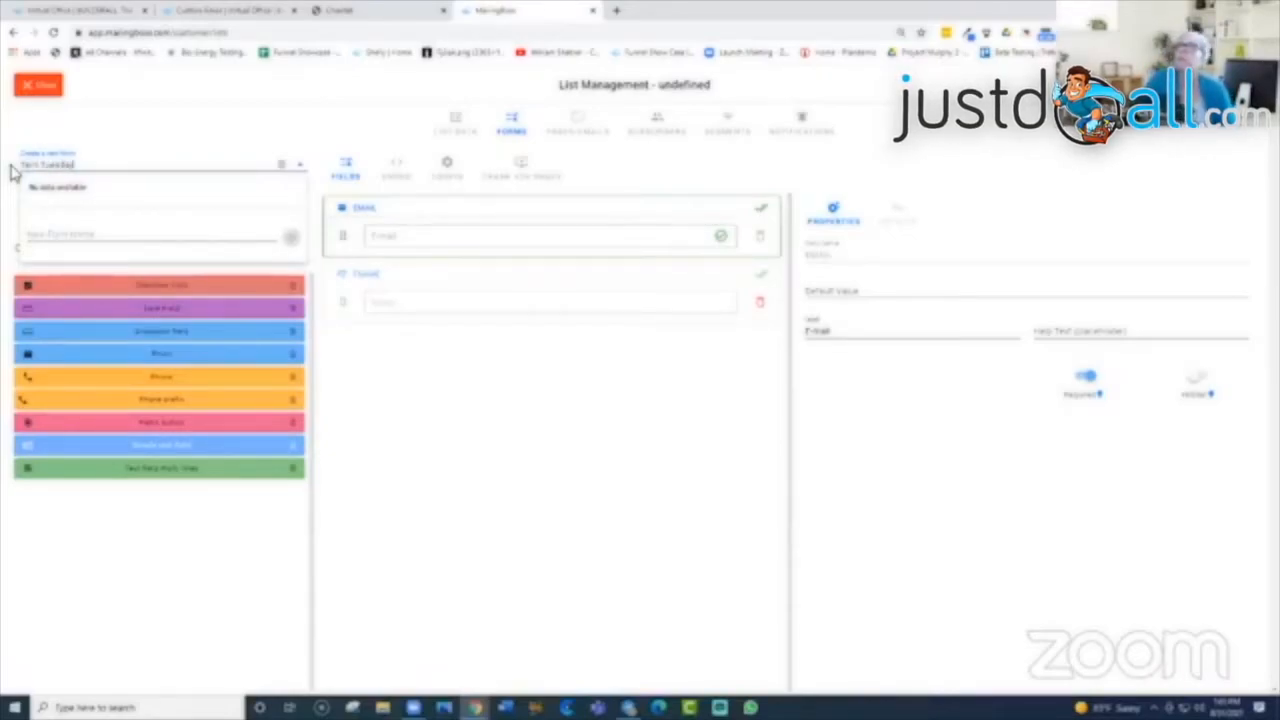
{"action": "left_click", "coordinate": [75, 238]}
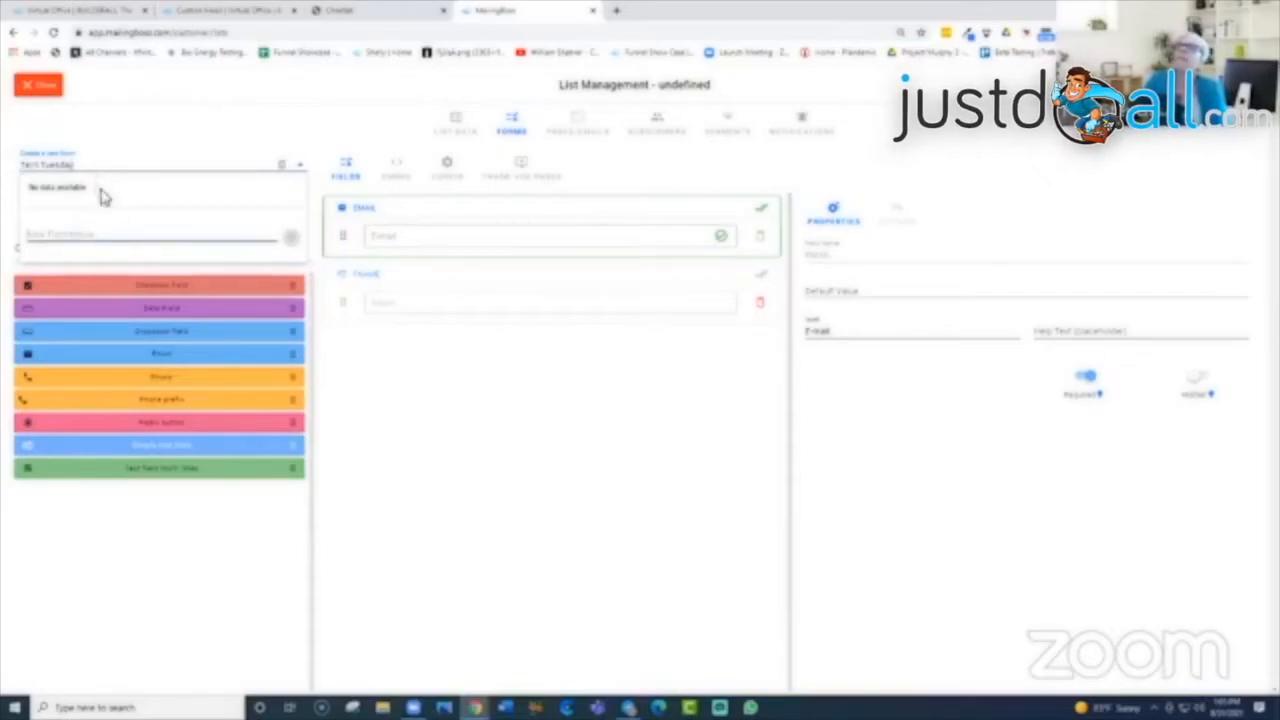
{"action": "left_click", "coordinate": [129, 161]}
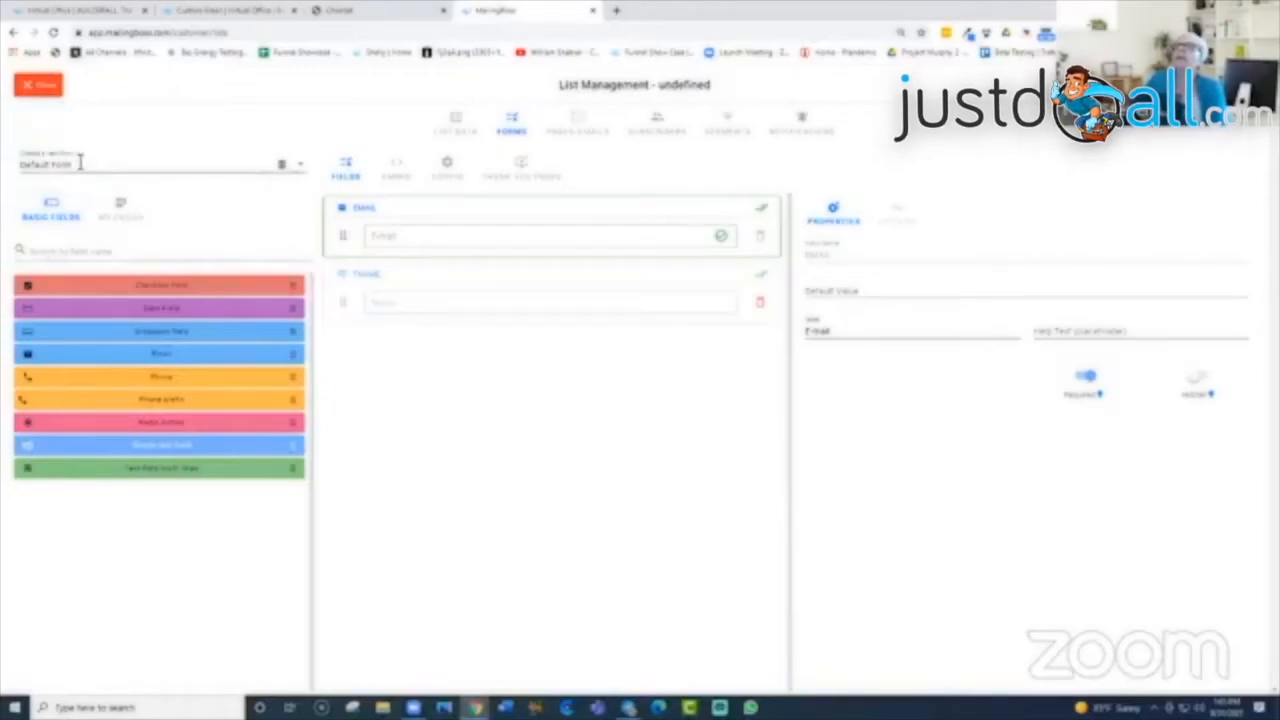
{"action": "left_click", "coordinate": [303, 170]}
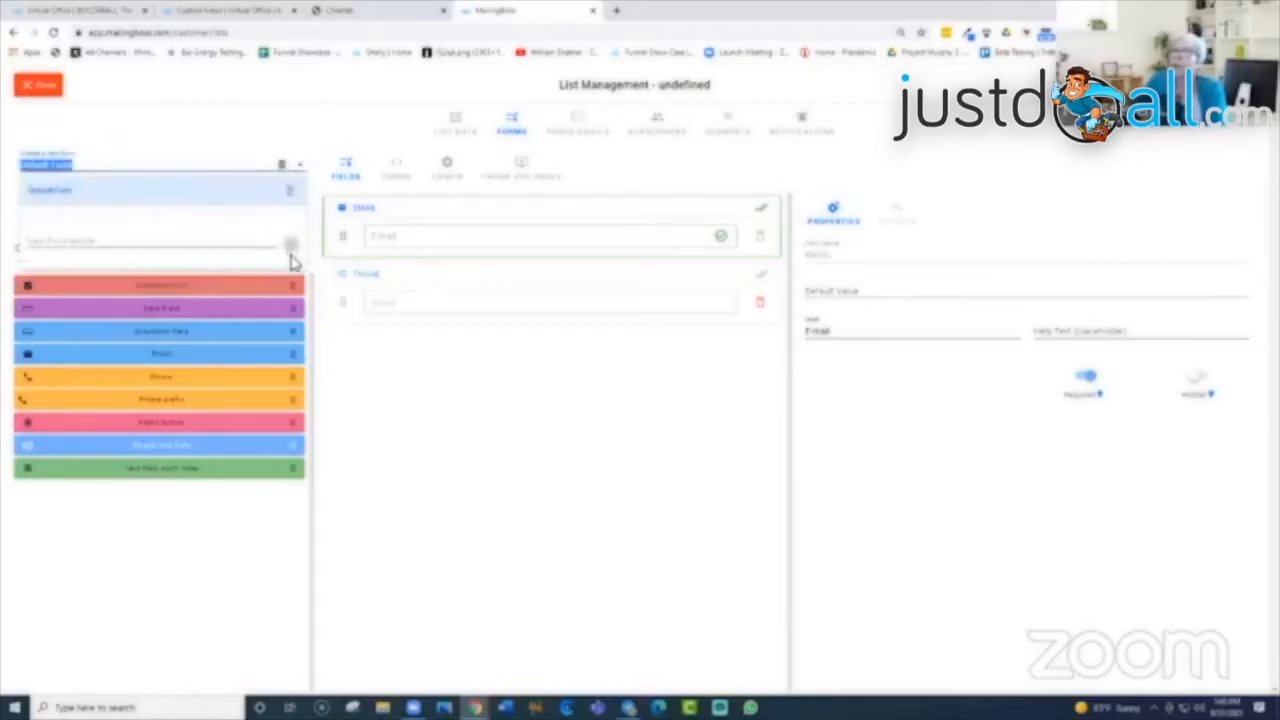
{"action": "left_click", "coordinate": [142, 245]}
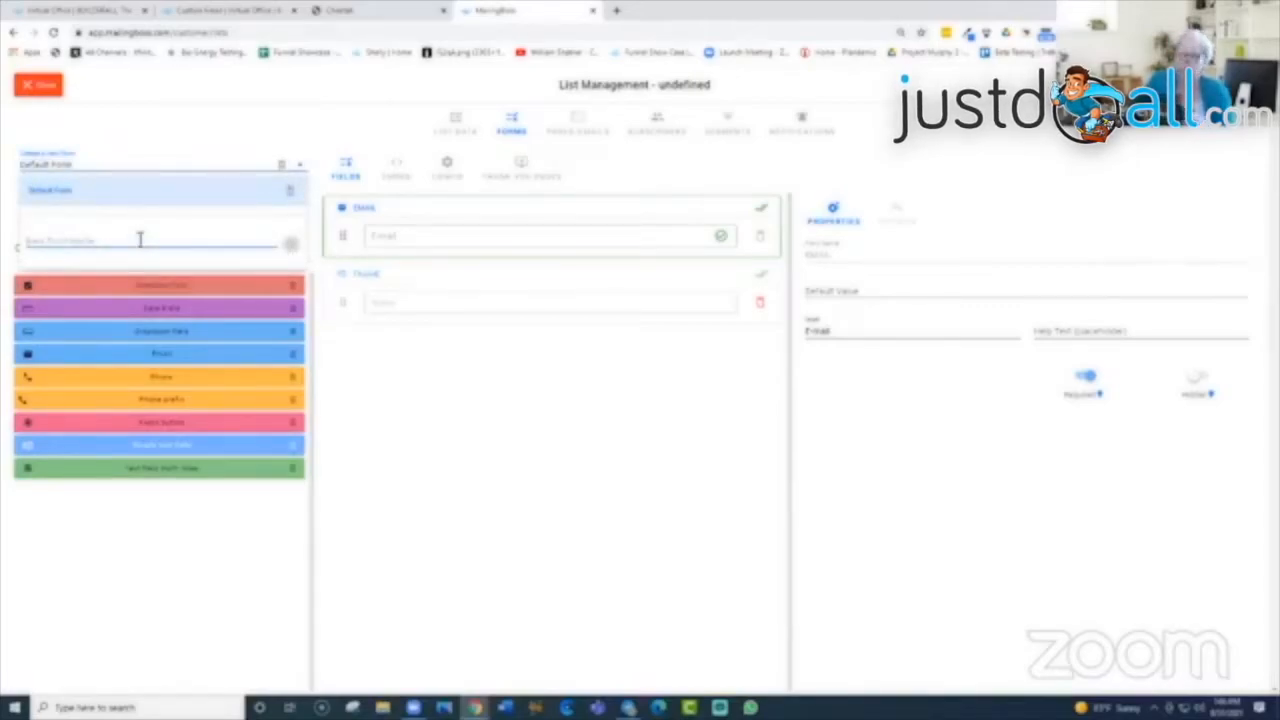
{"action": "type", "text": "Test Trans(a"}
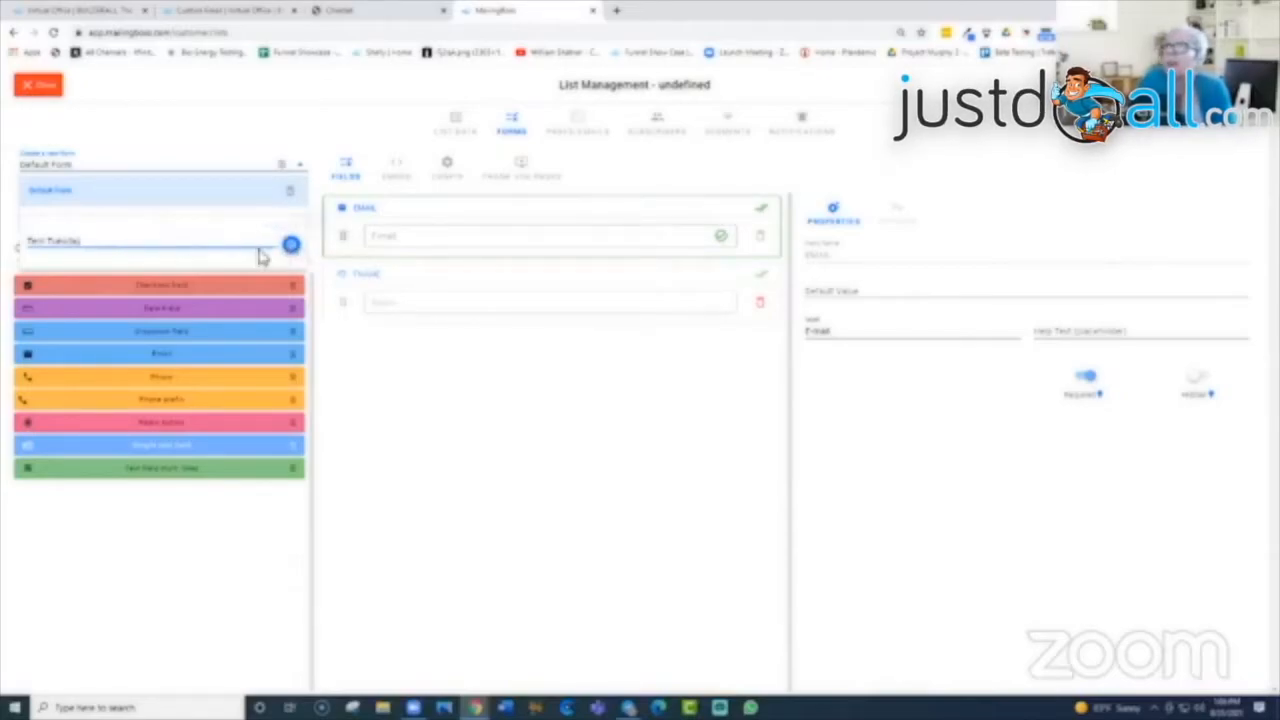
{"action": "left_click", "coordinate": [290, 244]}
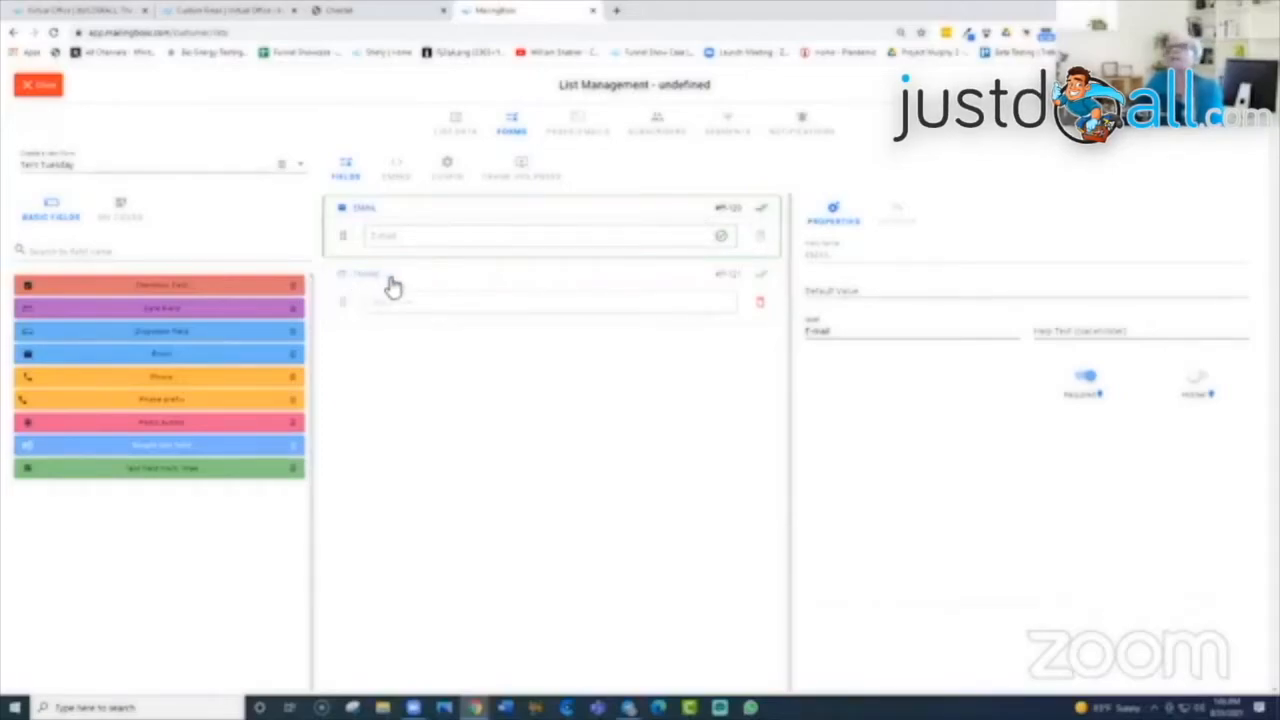
Step: Add Phone and Phone prefix fields below Email, discarding an accidentally added Date field
{"action": "left_click", "coordinate": [765, 280]}
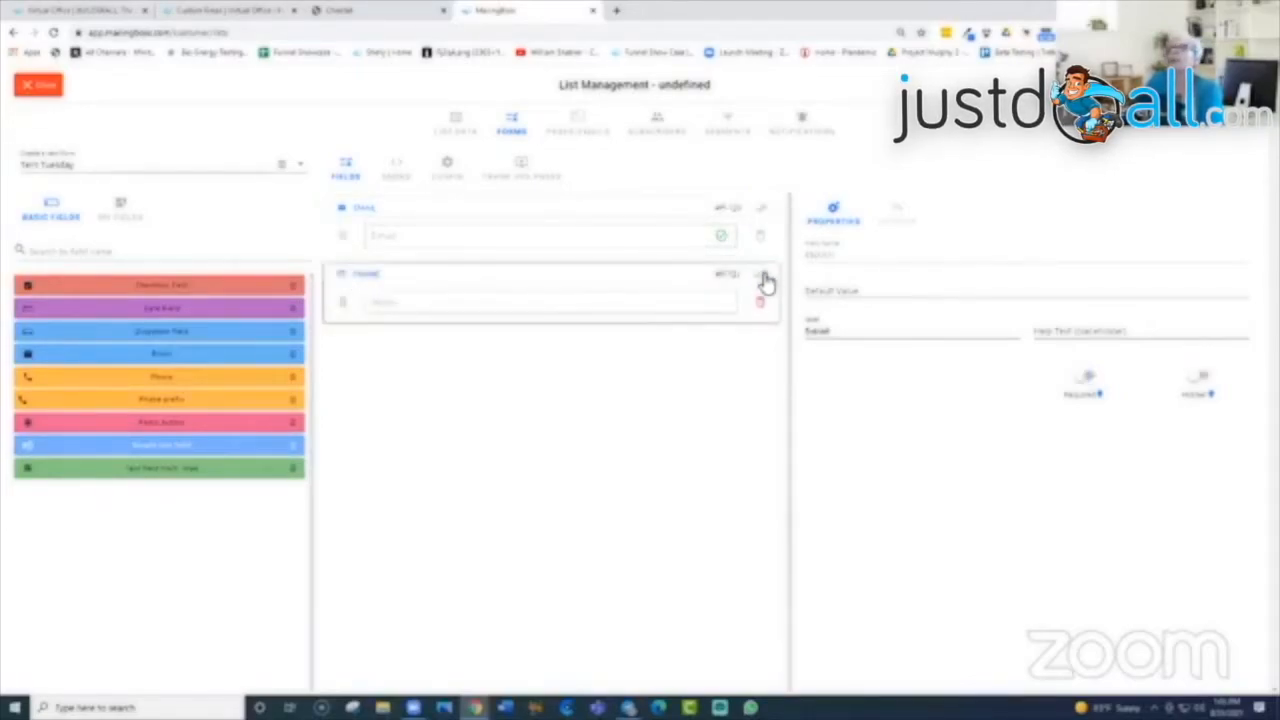
{"action": "left_click", "coordinate": [765, 208]}
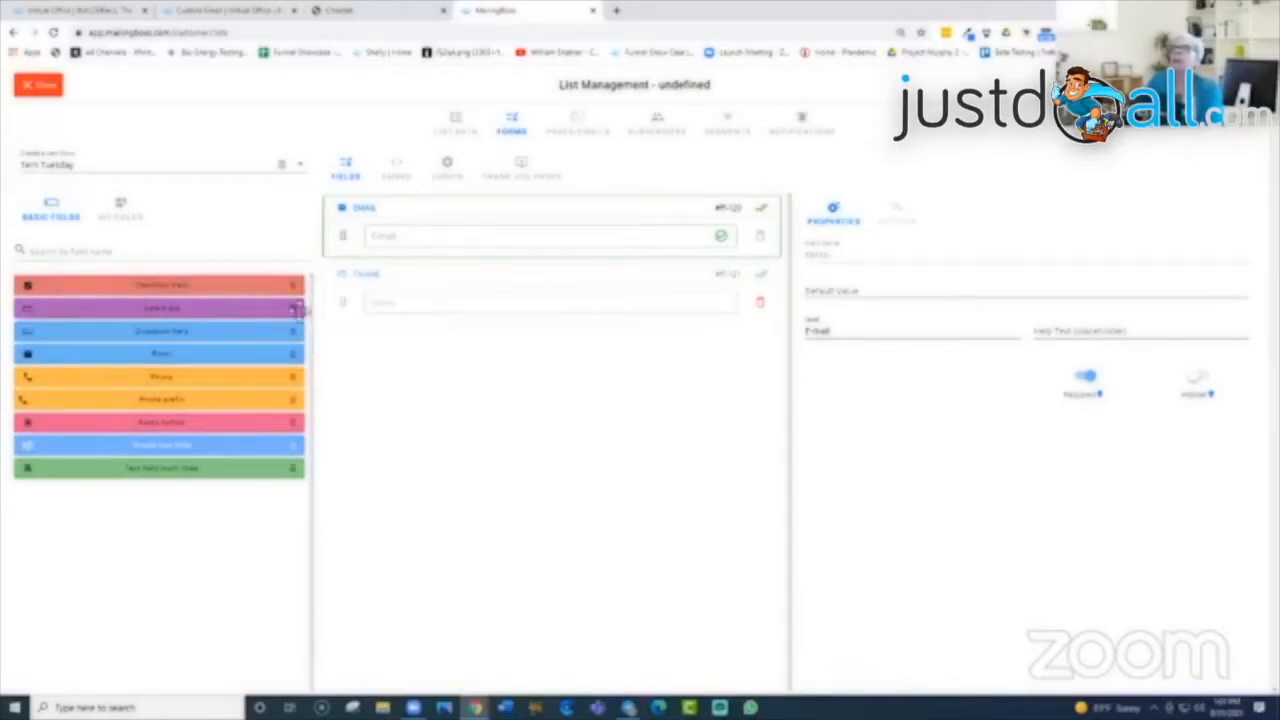
{"action": "left_click_drag", "start_coordinate": [294, 311], "coordinate": [436, 373]}
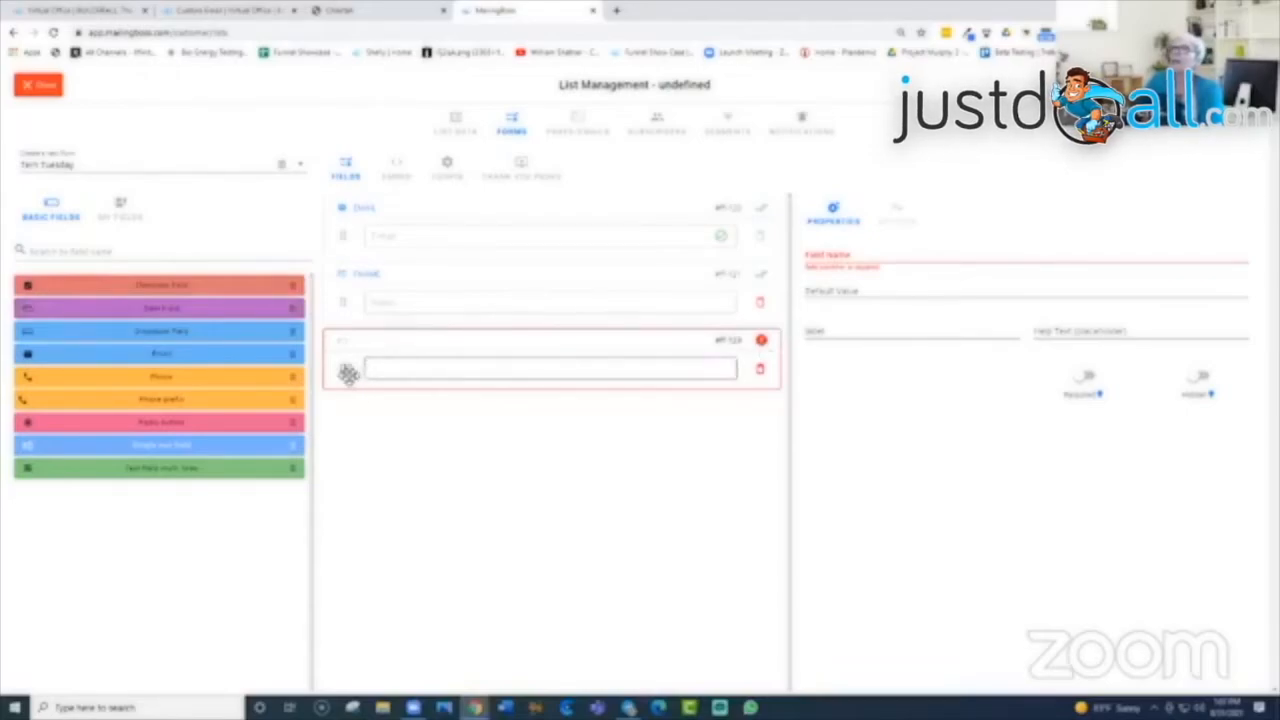
{"action": "left_click", "coordinate": [761, 371]}
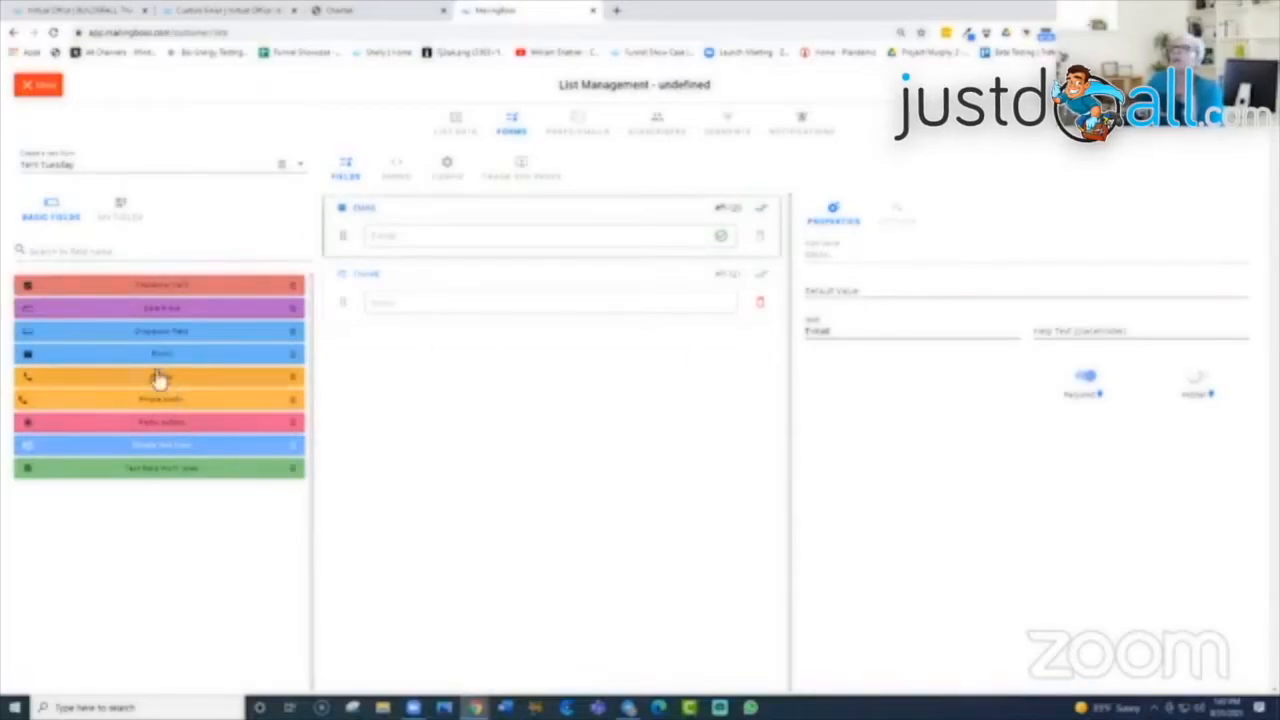
{"action": "left_click_drag", "start_coordinate": [290, 383], "coordinate": [554, 366]}
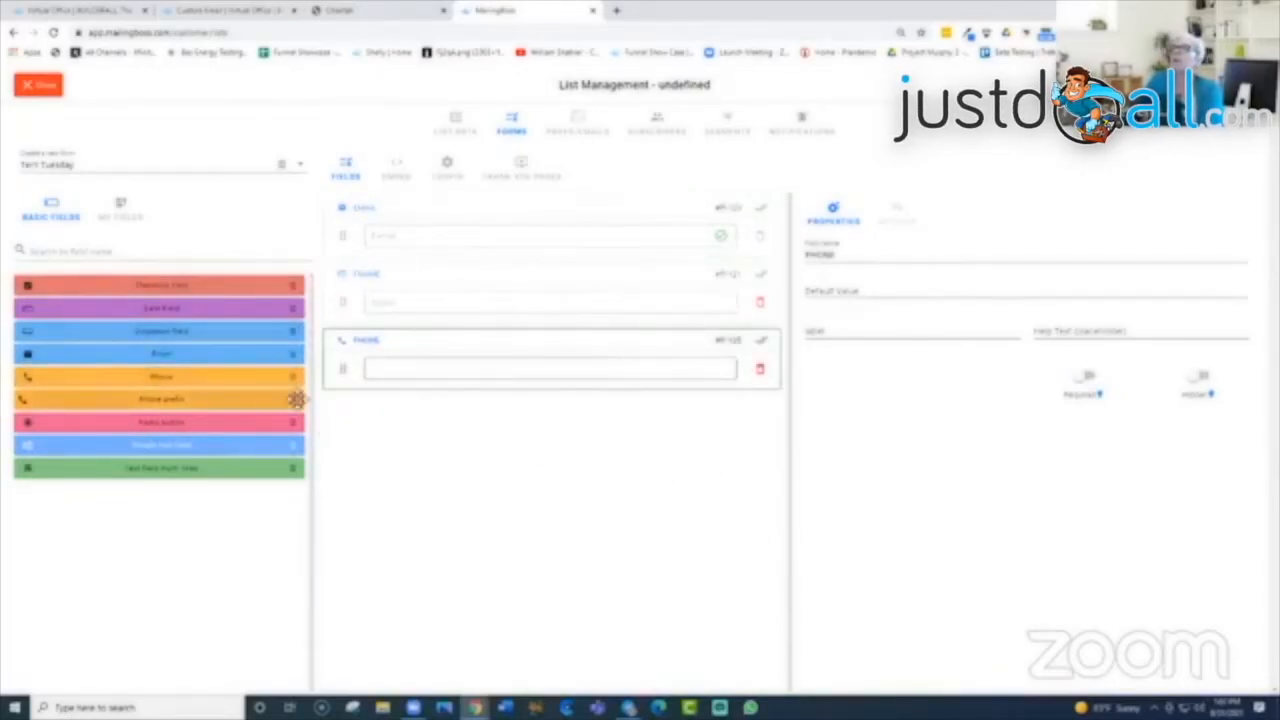
{"action": "left_click_drag", "start_coordinate": [296, 399], "coordinate": [440, 361]}
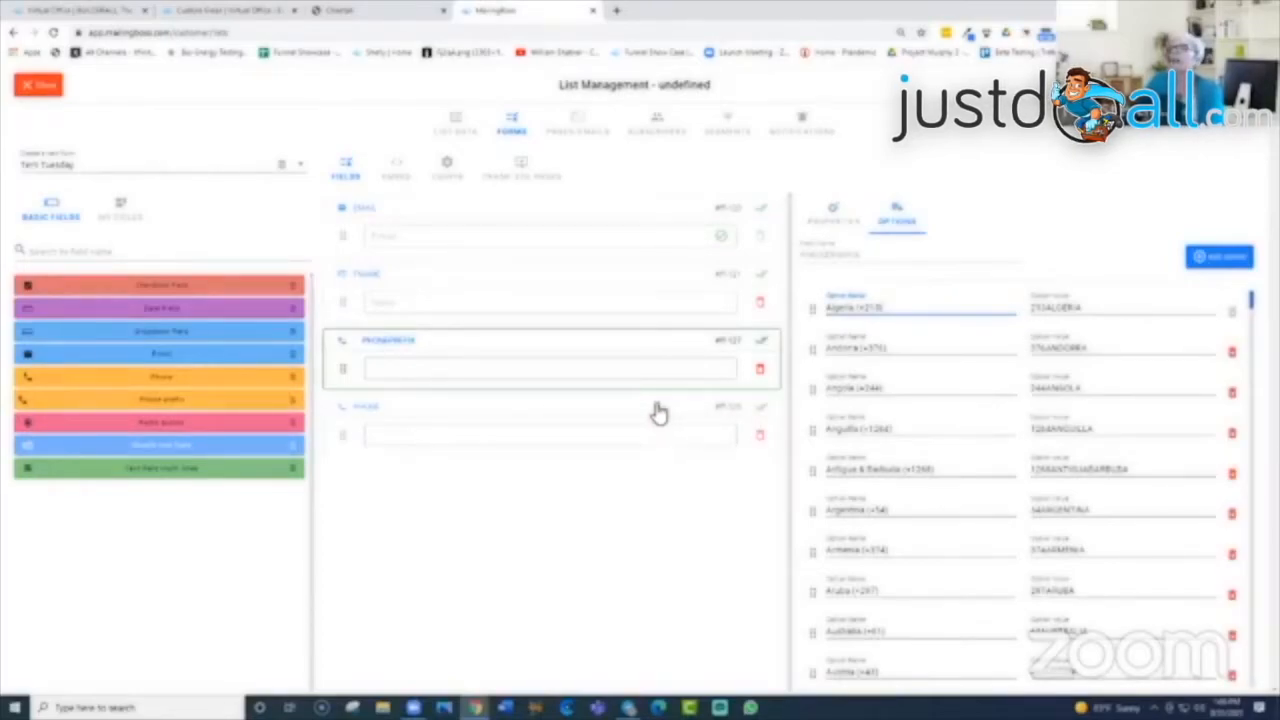
{"action": "left_click_drag", "start_coordinate": [656, 396], "coordinate": [592, 342]}
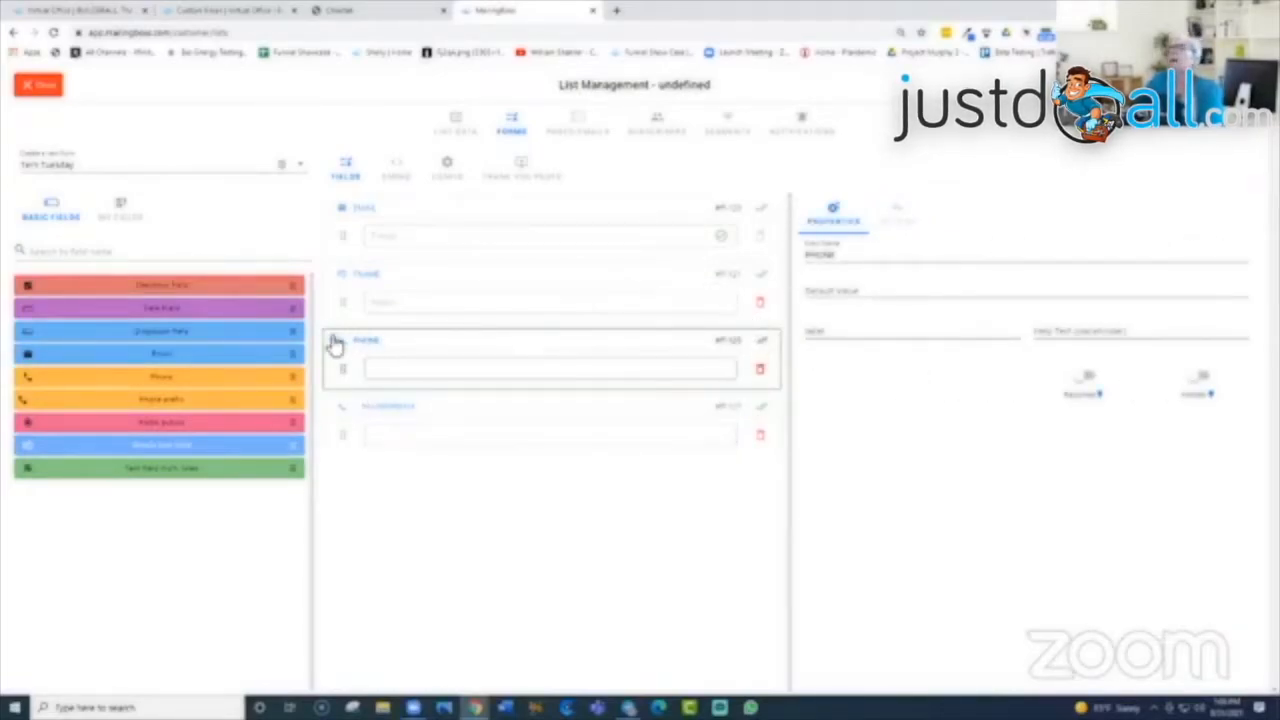
Step: Move the Name field to the top of the form, above Email
{"action": "left_click", "coordinate": [397, 370]}
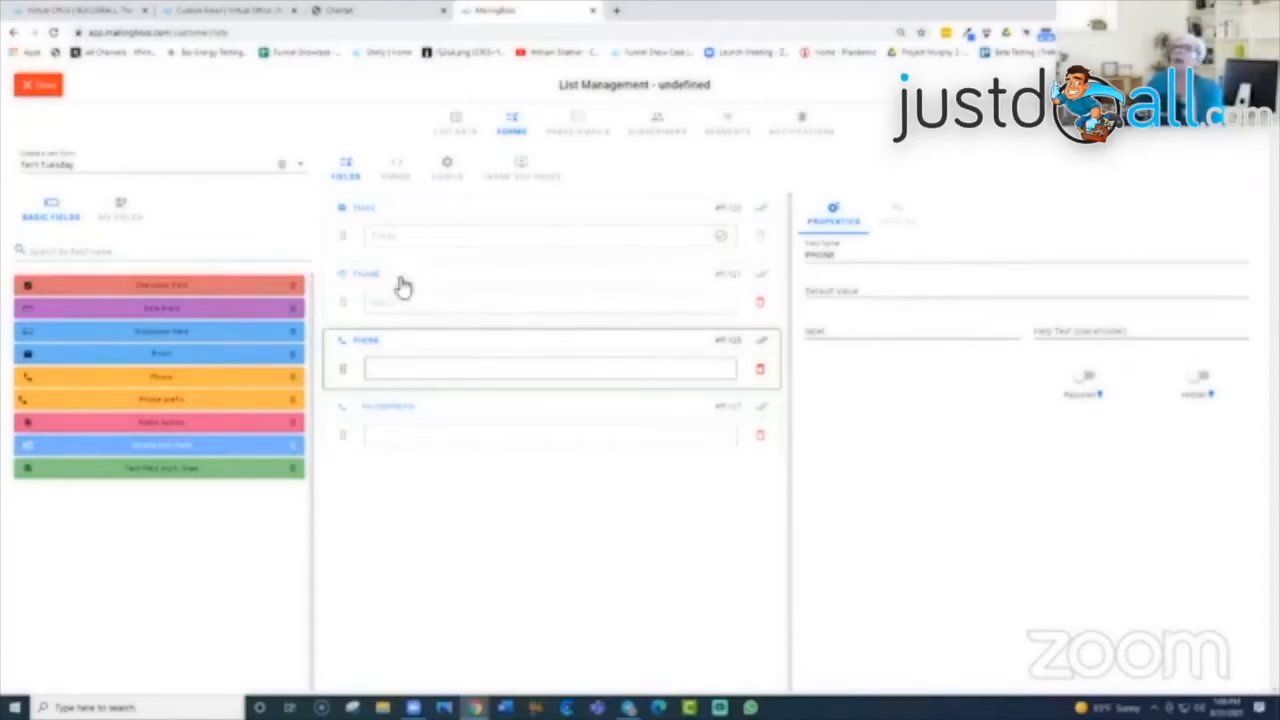
{"action": "left_click", "coordinate": [524, 281]}
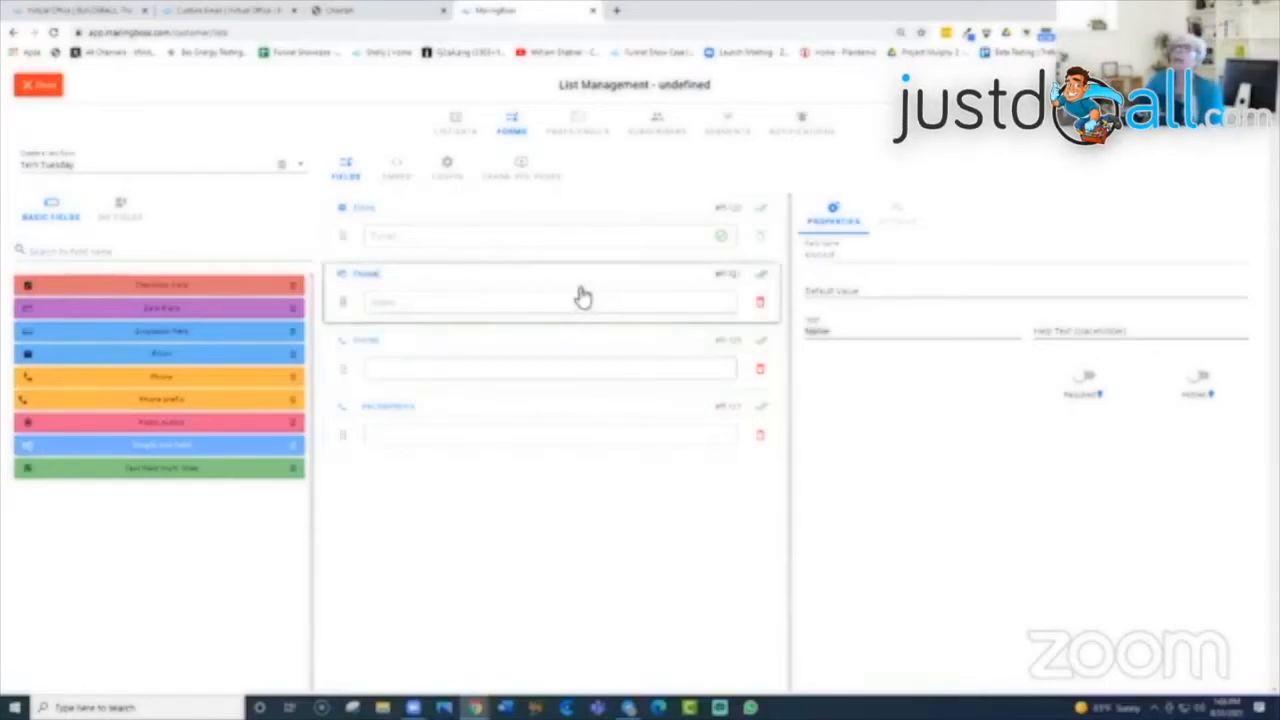
{"action": "left_click_drag", "start_coordinate": [582, 296], "coordinate": [563, 246]}
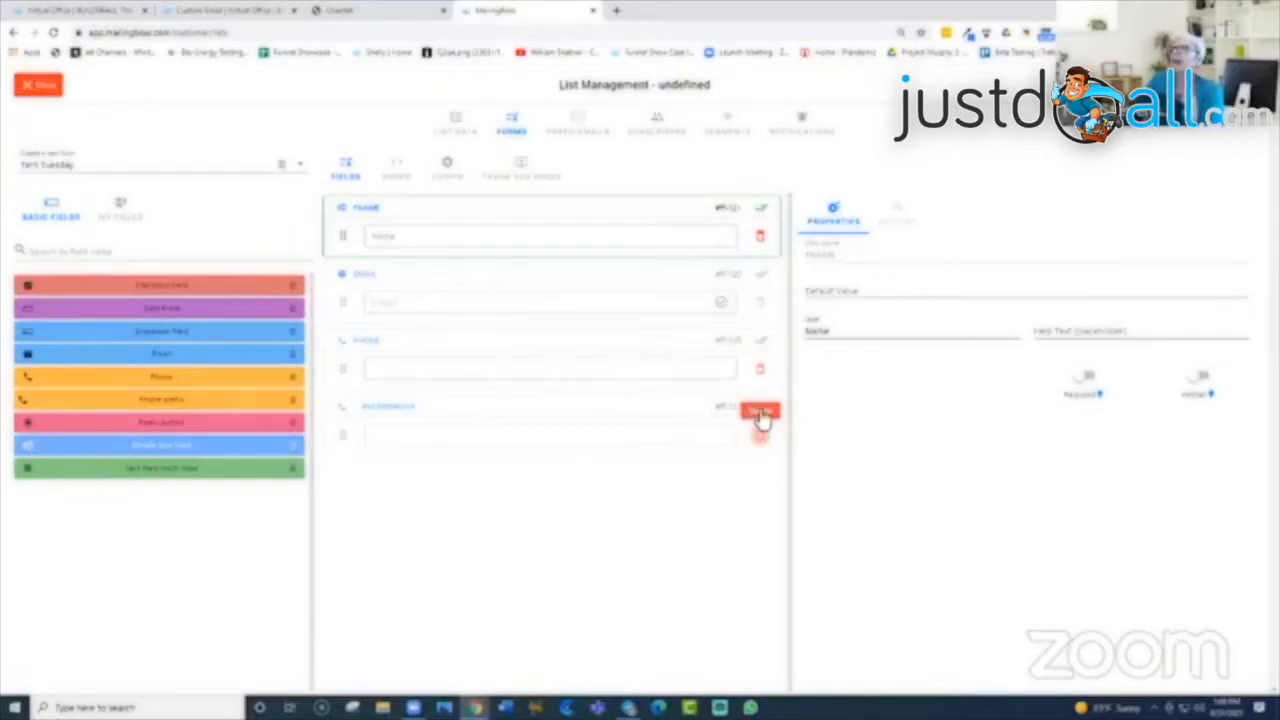
Step: Delete the fourth field, Phone prefix, leaving just Name, Email and Phone
{"action": "left_click", "coordinate": [762, 420]}
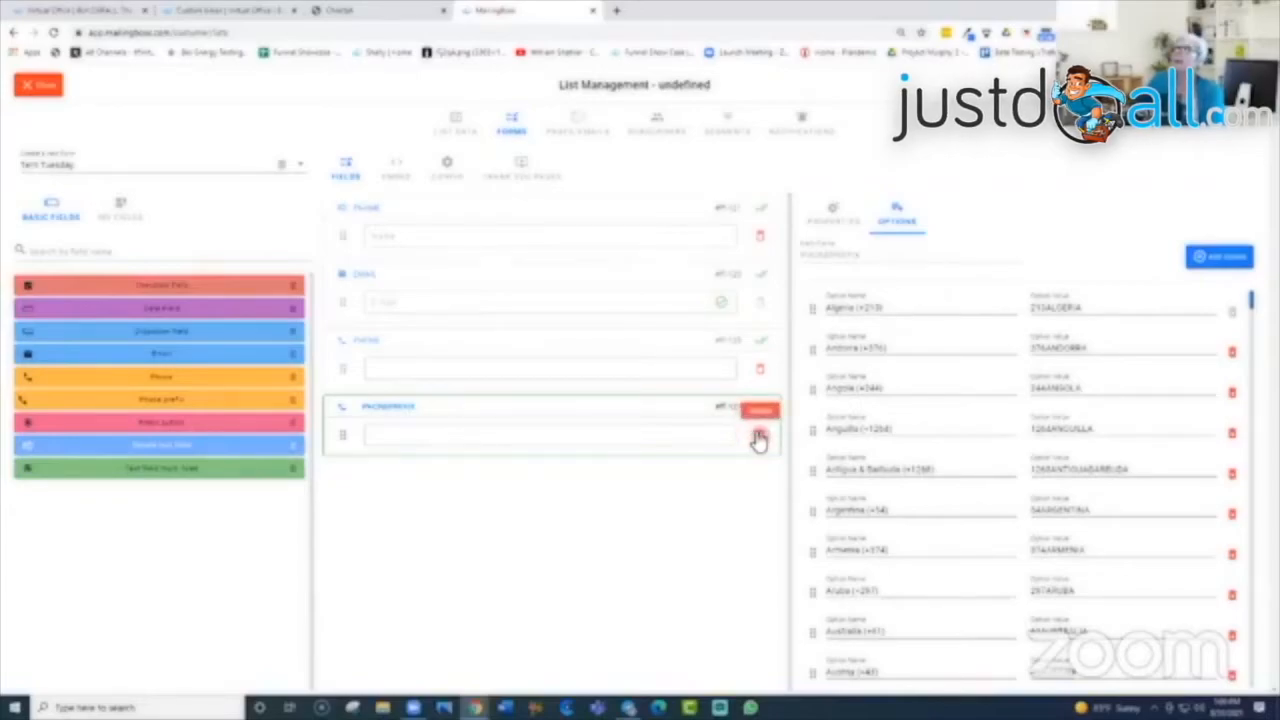
{"action": "left_click", "coordinate": [759, 438]}
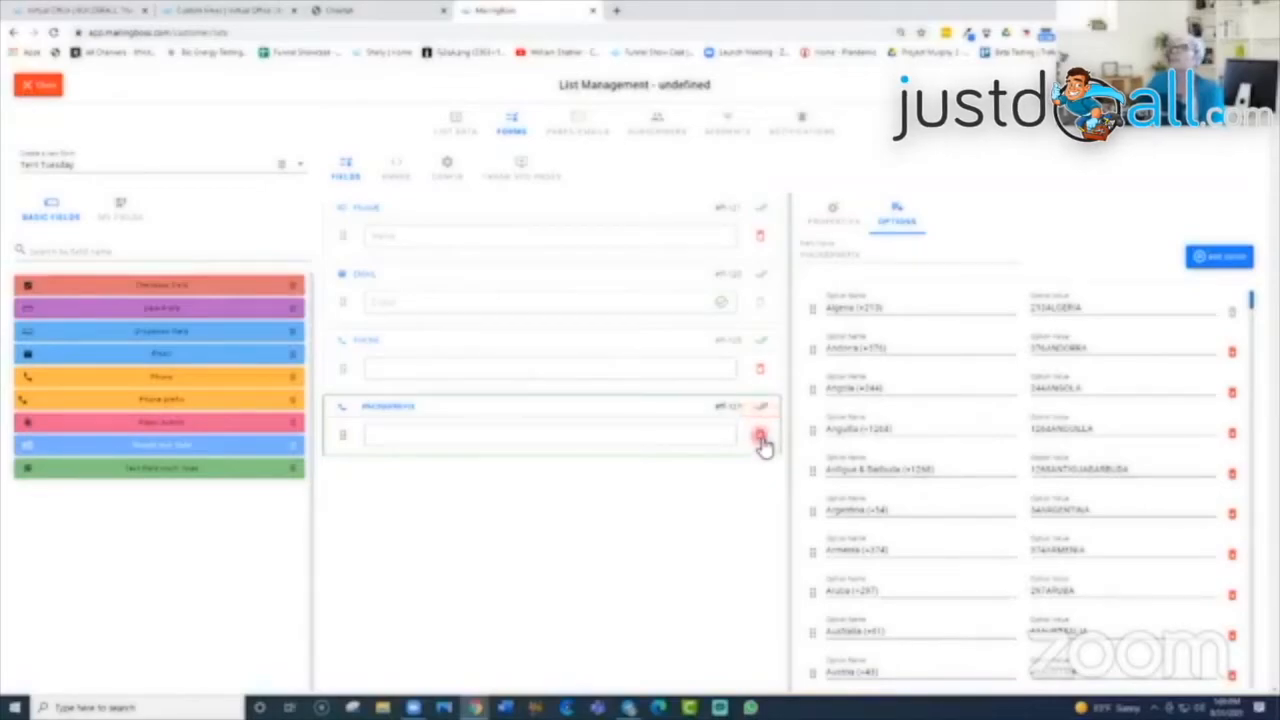
{"action": "left_click", "coordinate": [760, 438]}
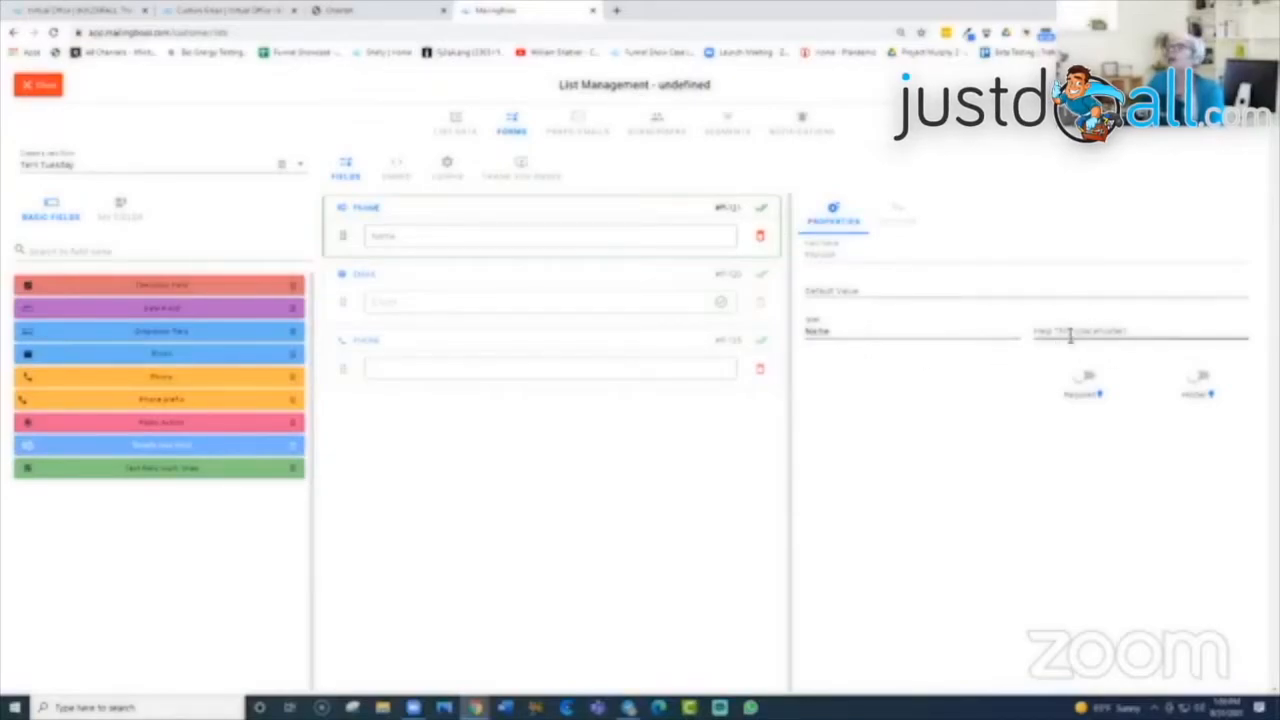
Step: Switch on Required for the Name field, keeping Hidden off so it stays visible
{"action": "left_click", "coordinate": [1132, 331]}
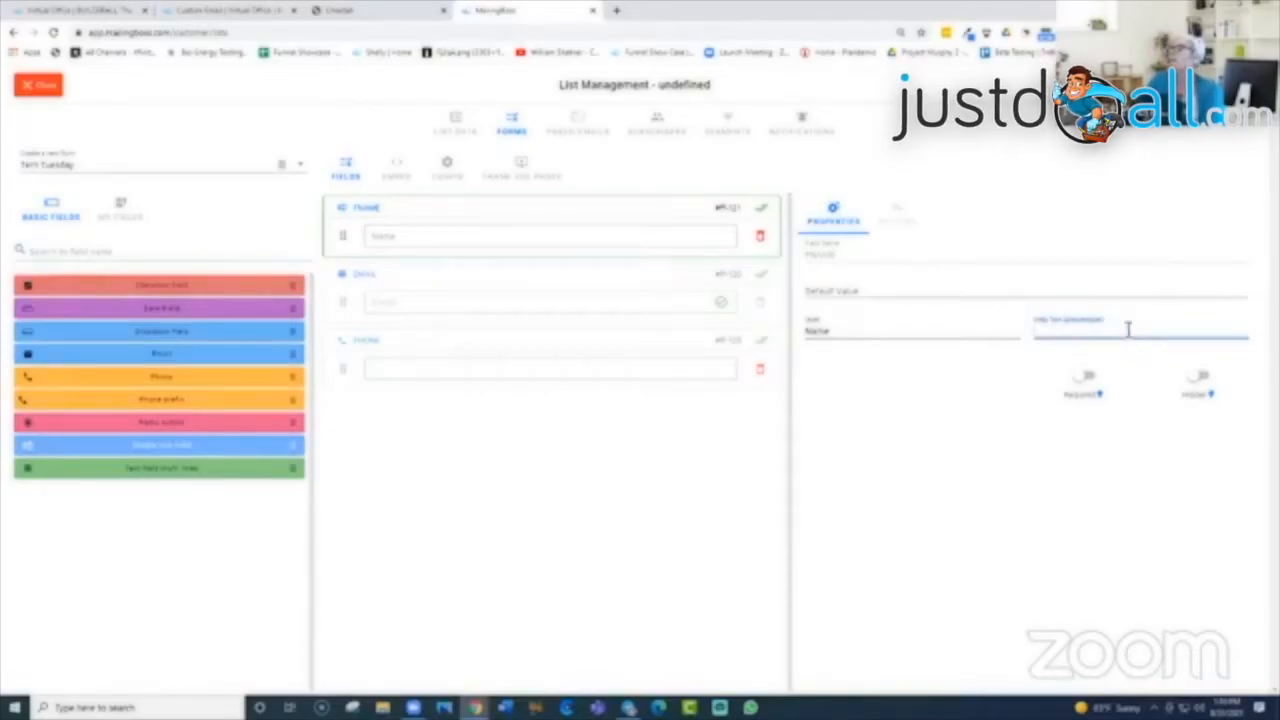
{"action": "left_click", "coordinate": [1082, 376]}
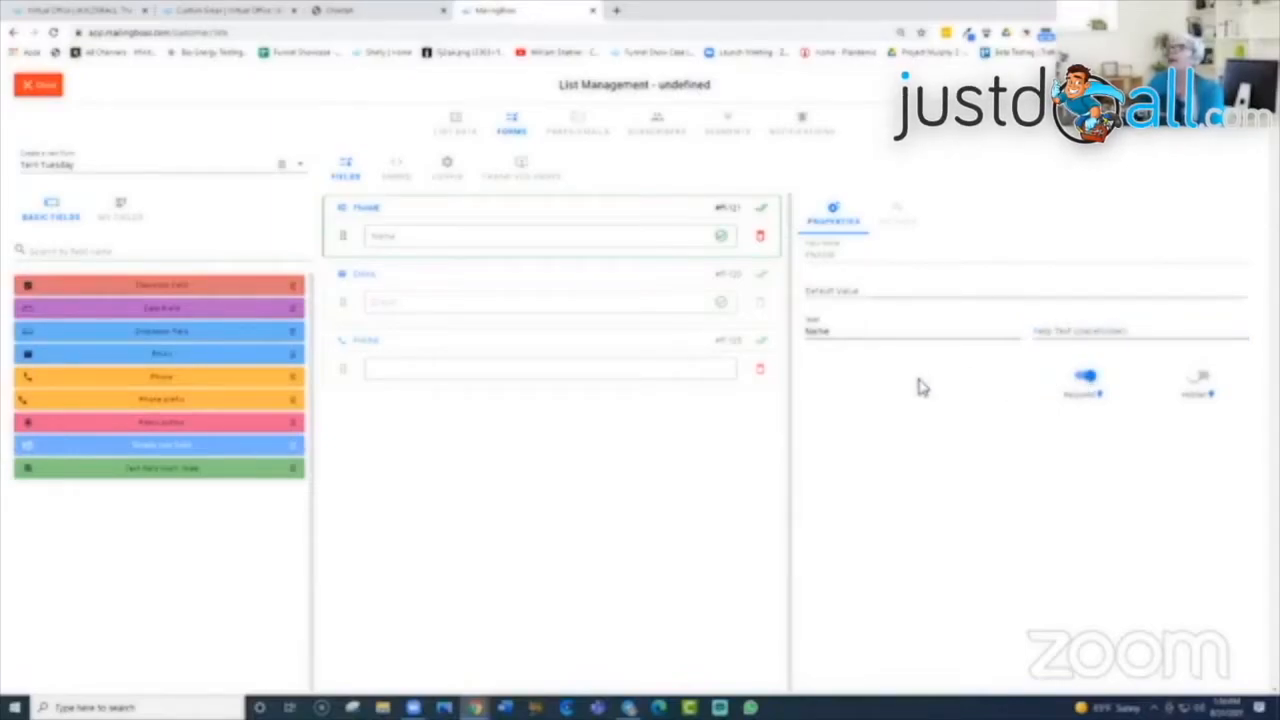
{"action": "left_click", "coordinate": [1198, 380]}
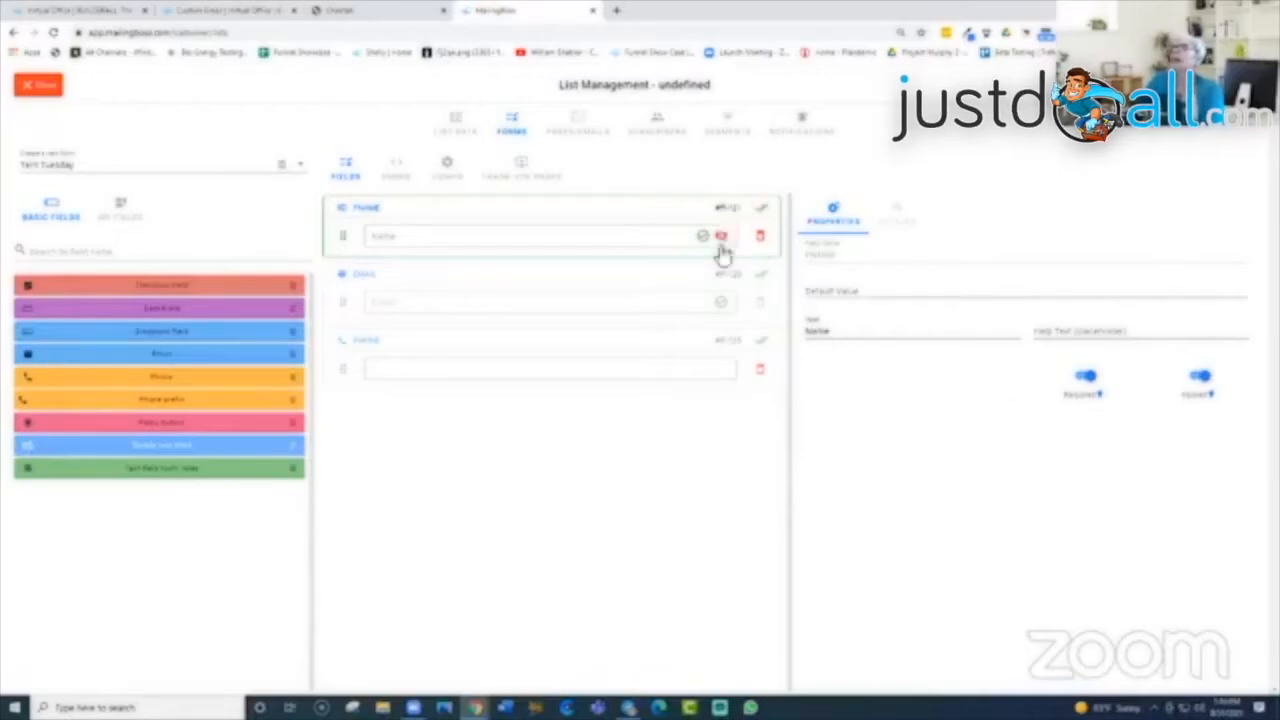
{"action": "left_click", "coordinate": [1200, 378]}
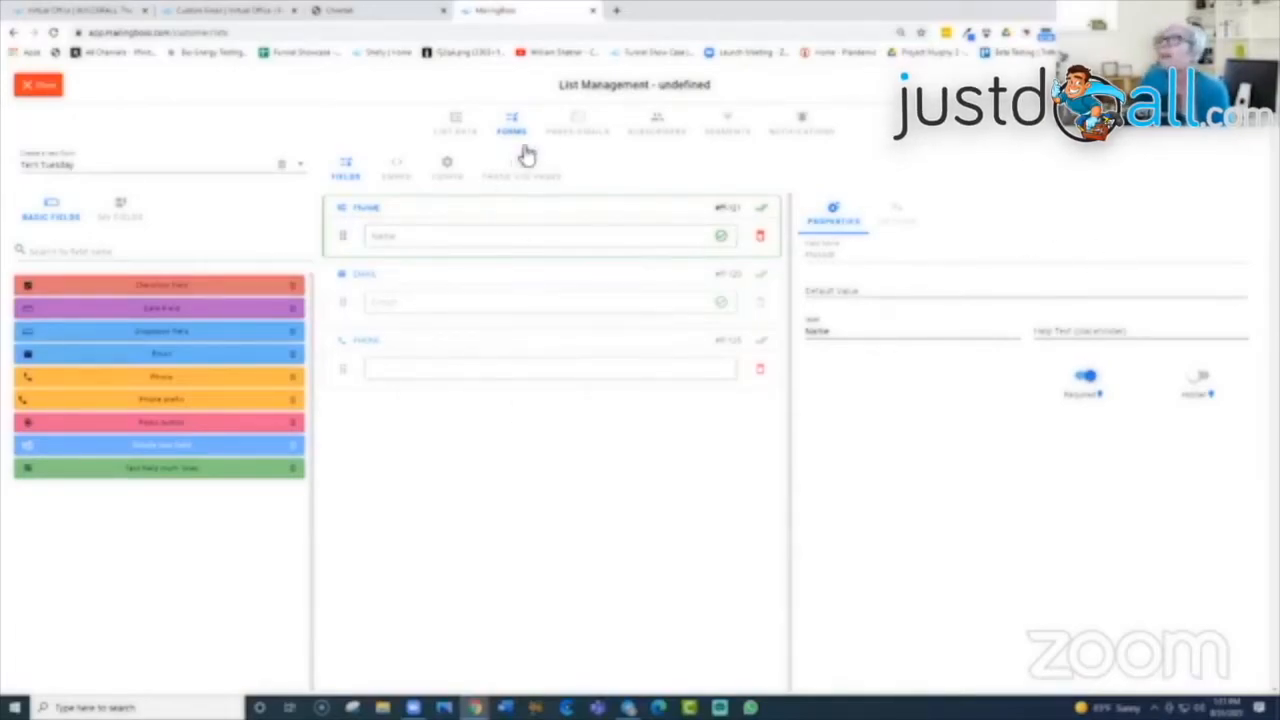
Step: Review the Pages/Emails templates and briefly open then close the Unsubscribe confirm email
{"action": "left_click", "coordinate": [579, 130]}
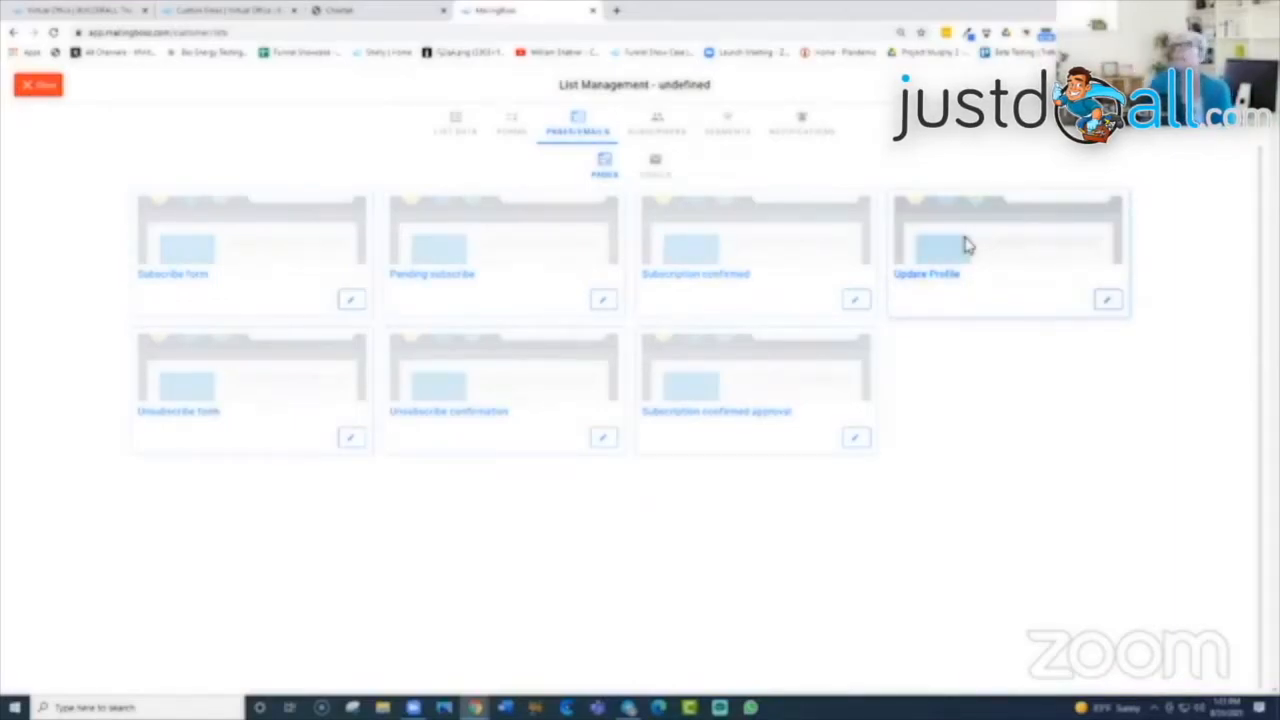
{"action": "left_click", "coordinate": [655, 168]}
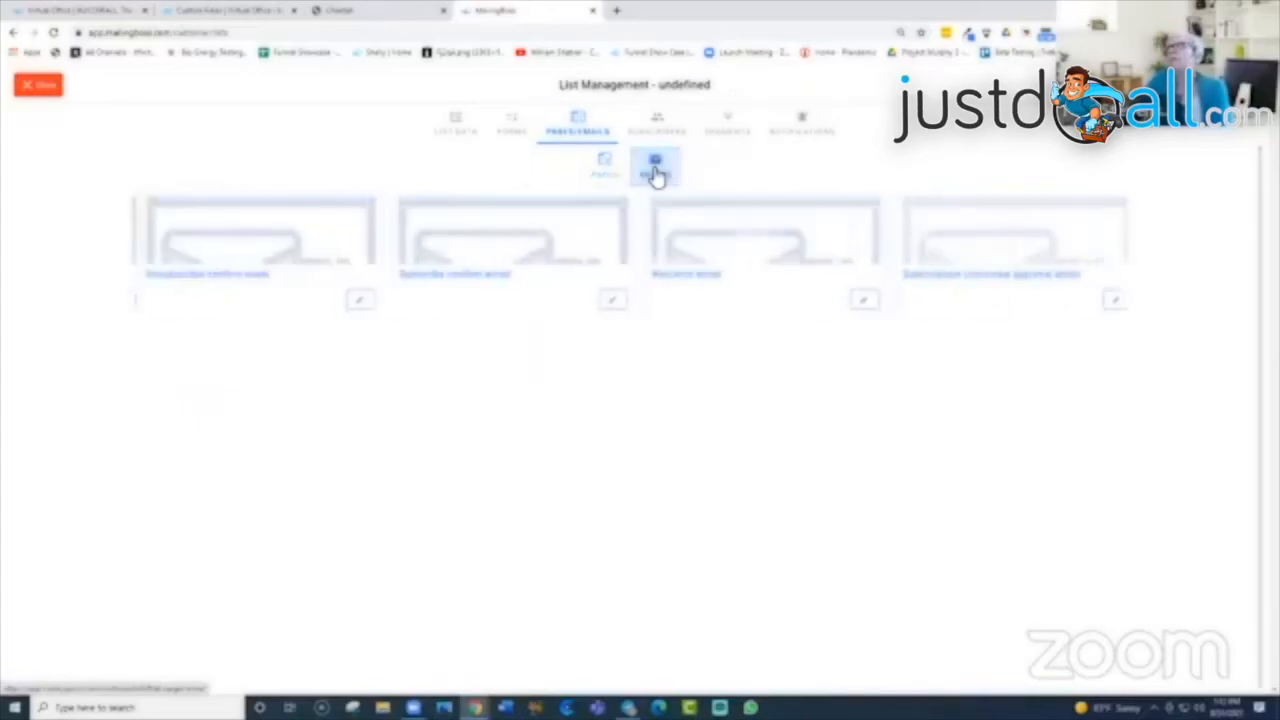
{"action": "left_click", "coordinate": [349, 297]}
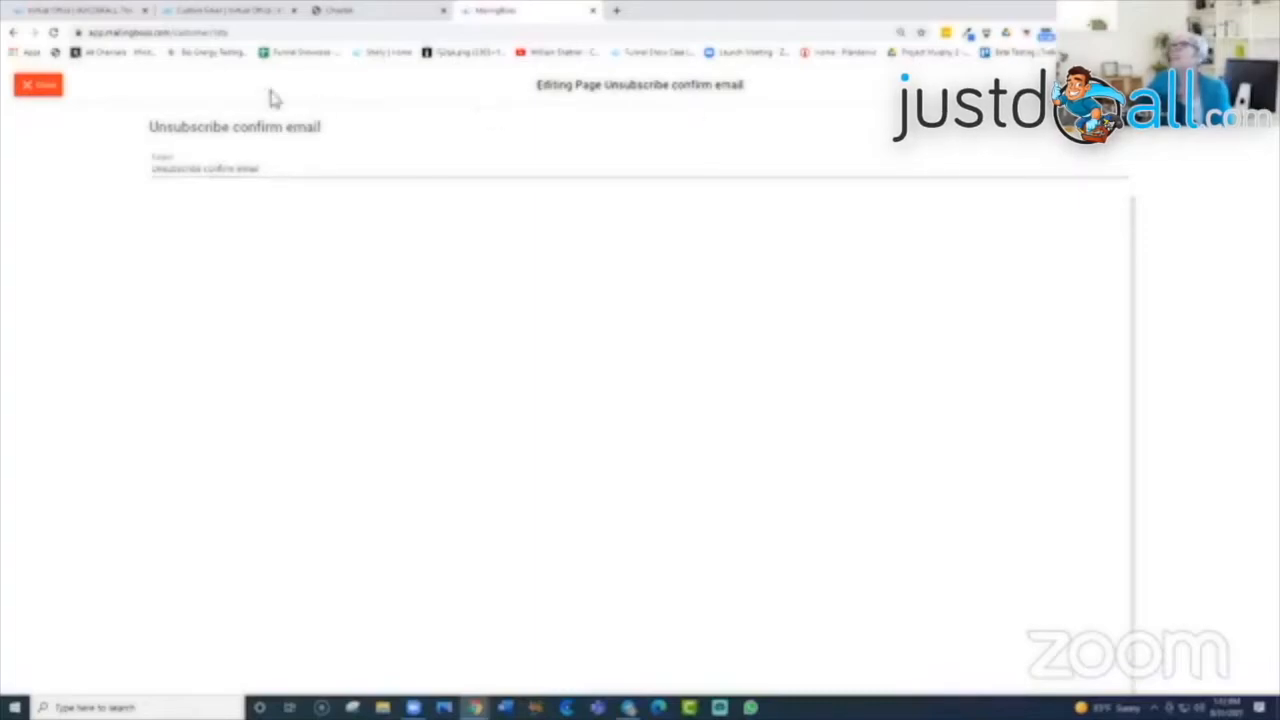
{"action": "left_click", "coordinate": [38, 85]}
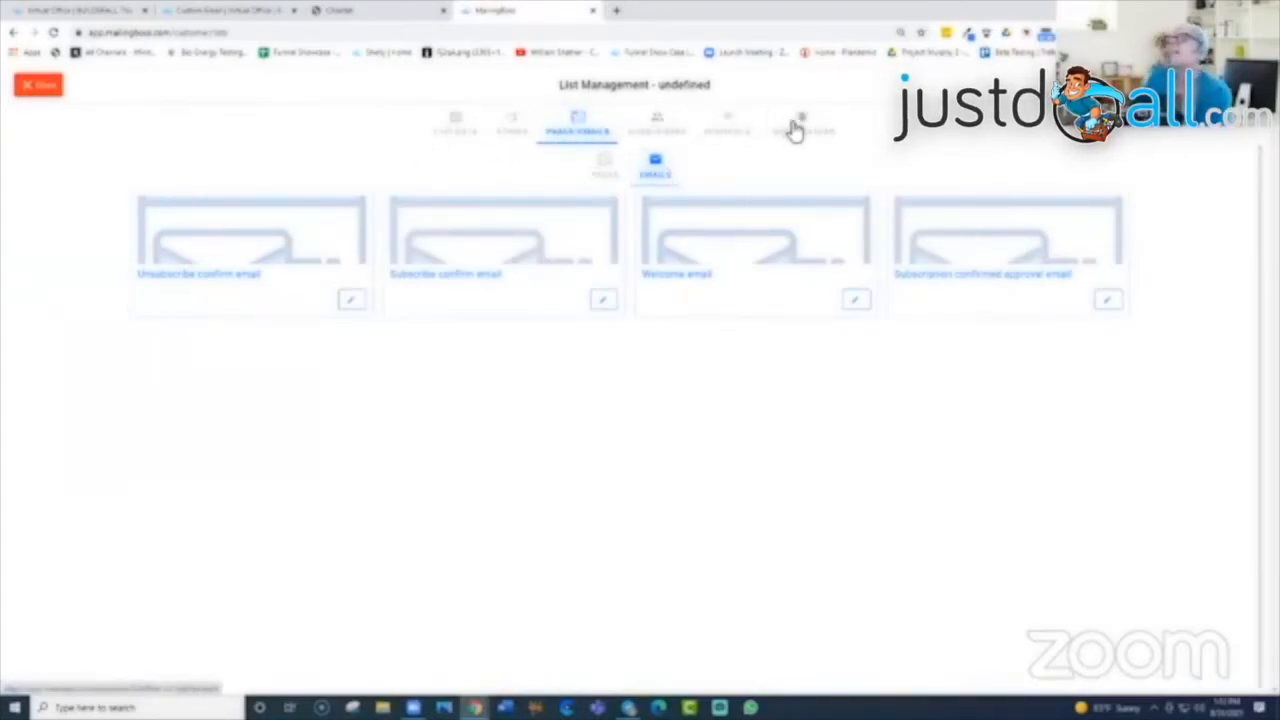
Step: Start a new subscriber under Default Form and apply the suggested tag
{"action": "left_click", "coordinate": [664, 128]}
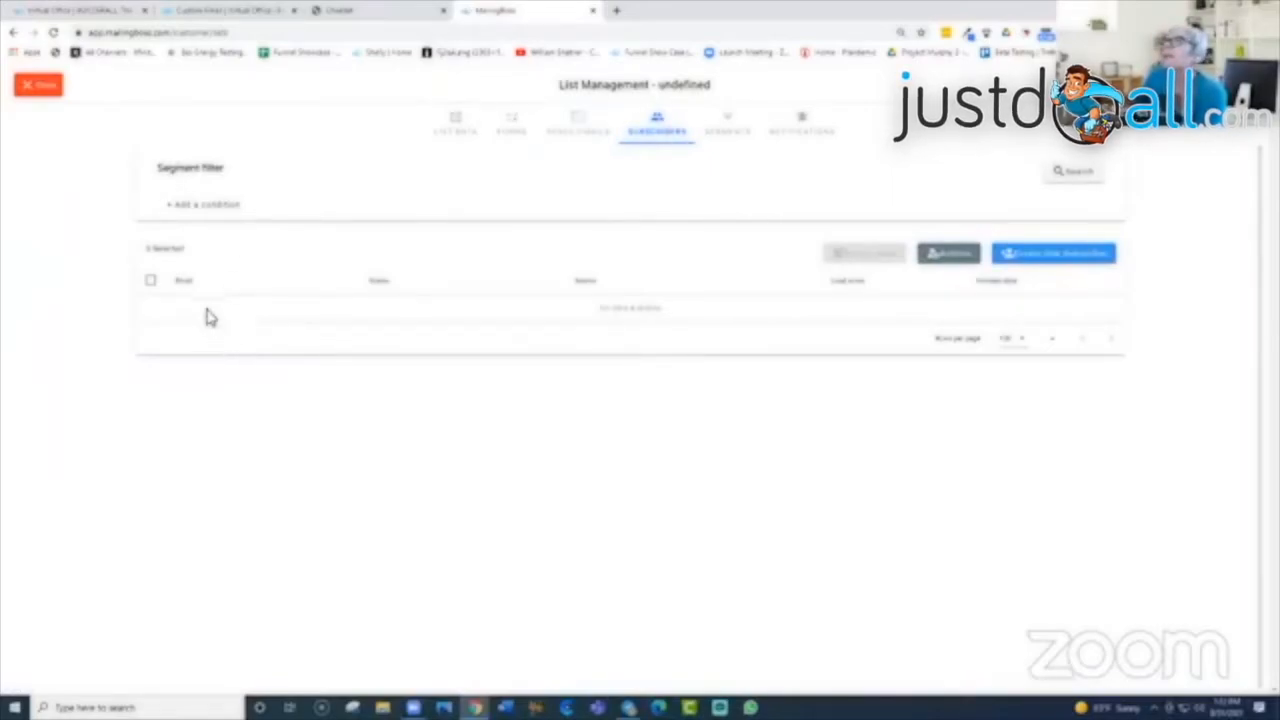
{"action": "left_click", "coordinate": [1072, 263]}
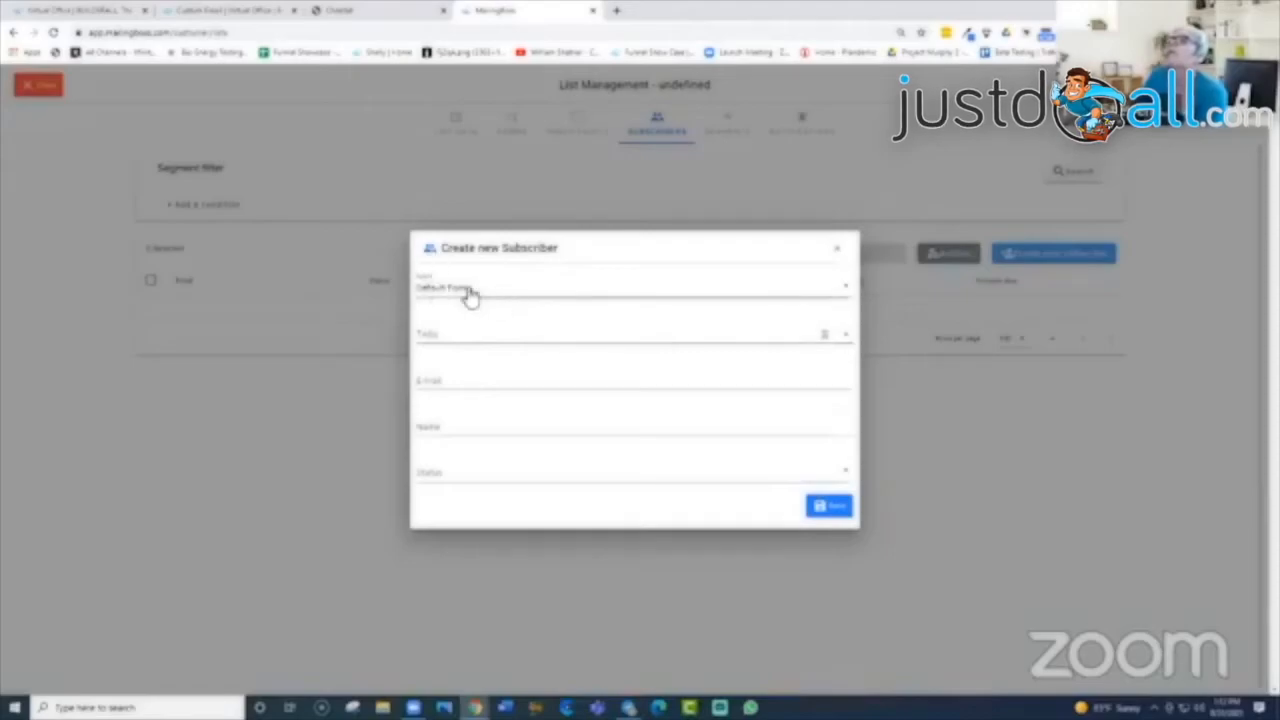
{"action": "left_click", "coordinate": [852, 292]}
{"action": "left_click", "coordinate": [515, 307]}
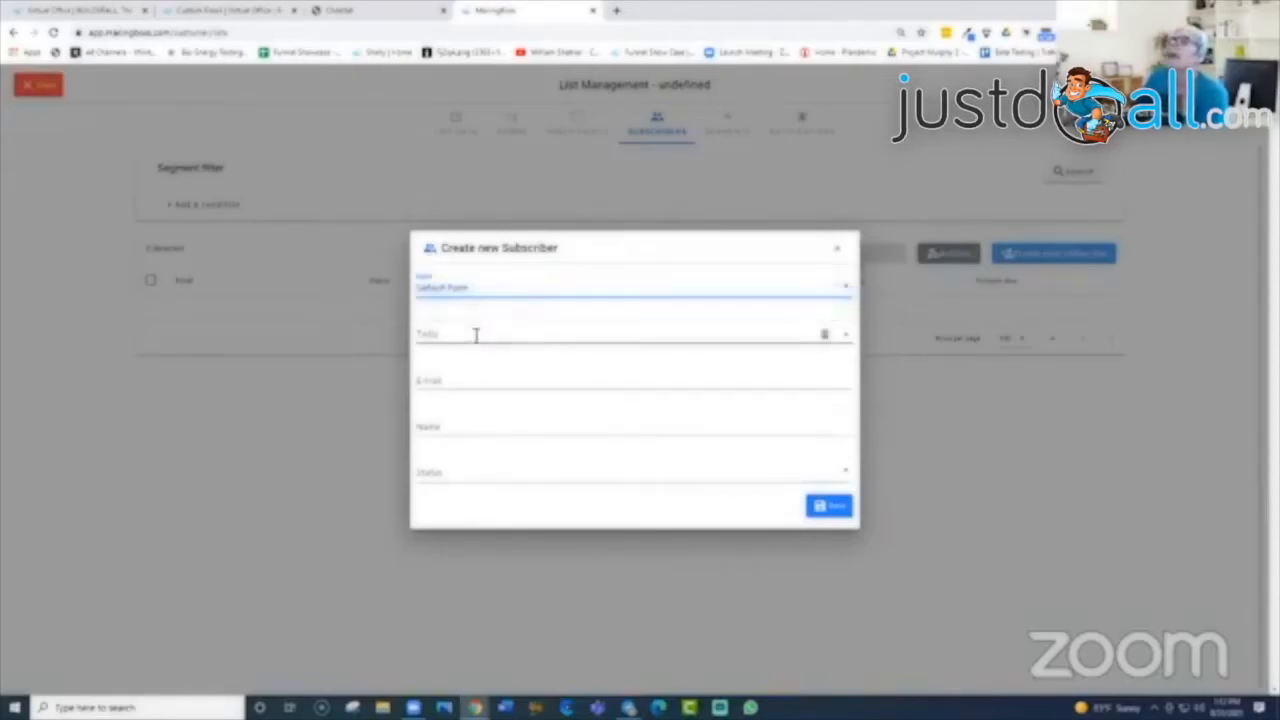
{"action": "left_click", "coordinate": [476, 335]}
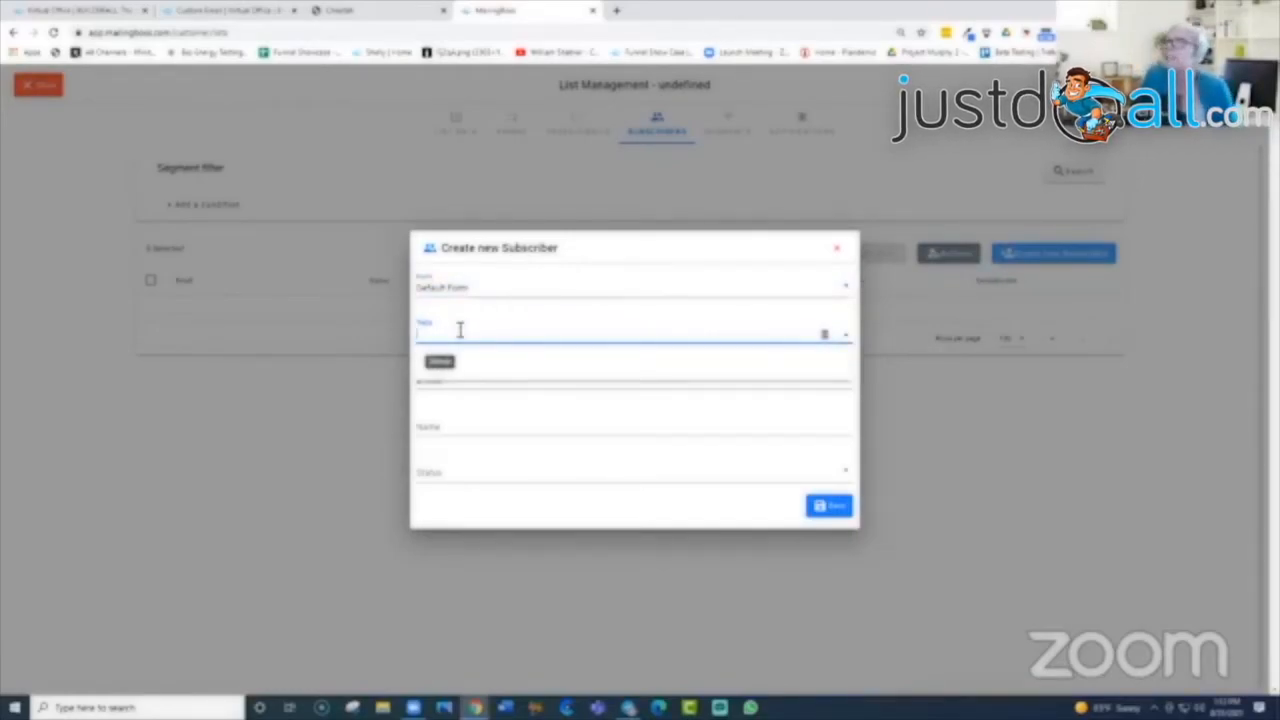
{"action": "left_click", "coordinate": [443, 362]}
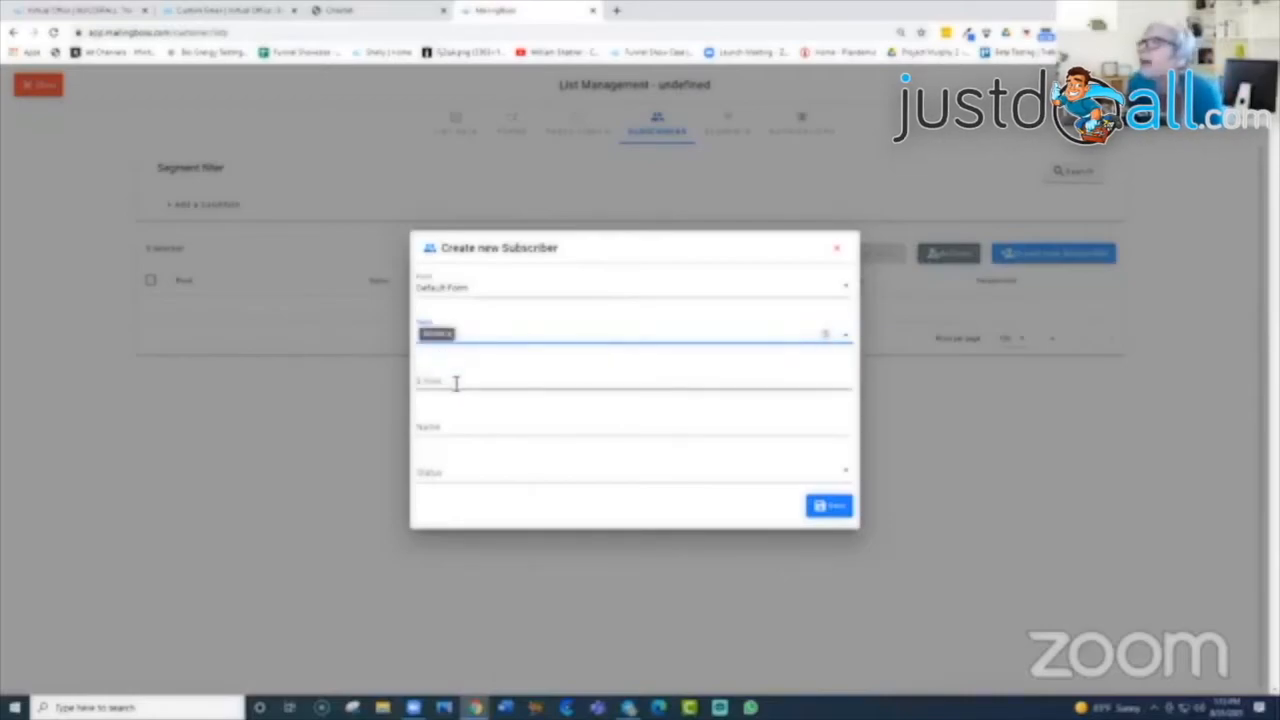
Step: Enter the subscriber's e-mail address and first name, and set the status to Confirmed
{"action": "left_click", "coordinate": [456, 382]}
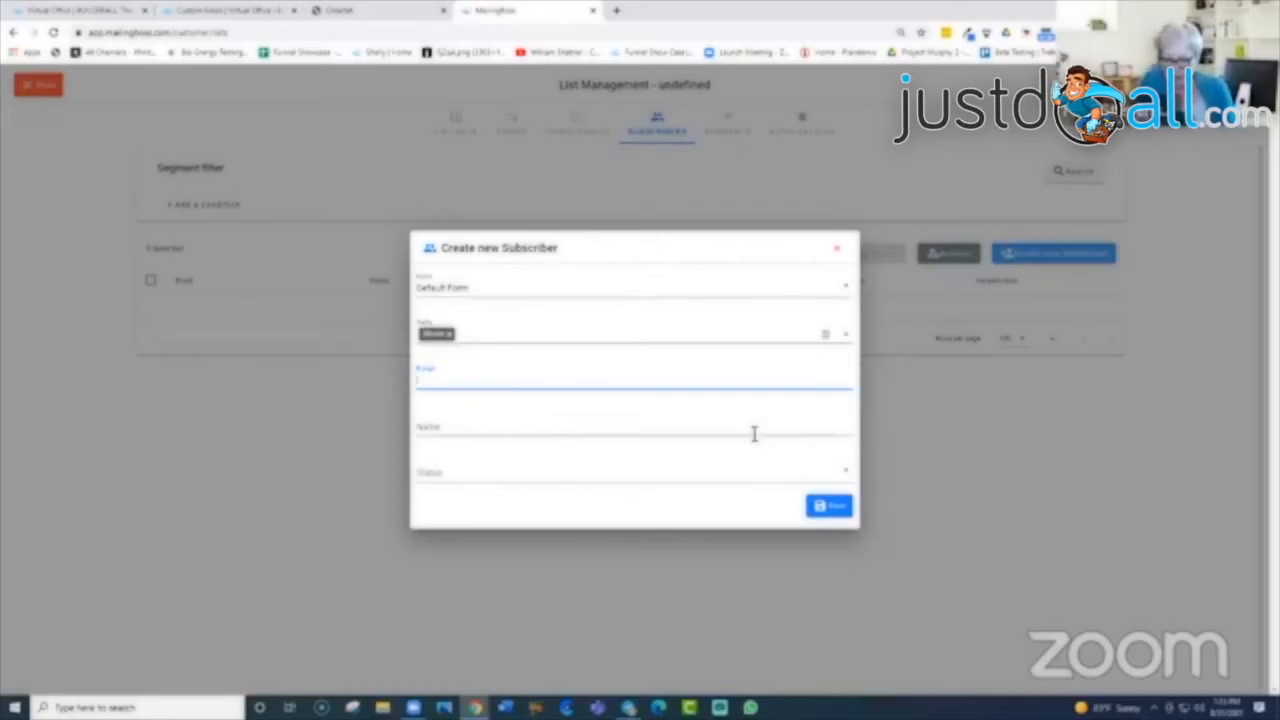
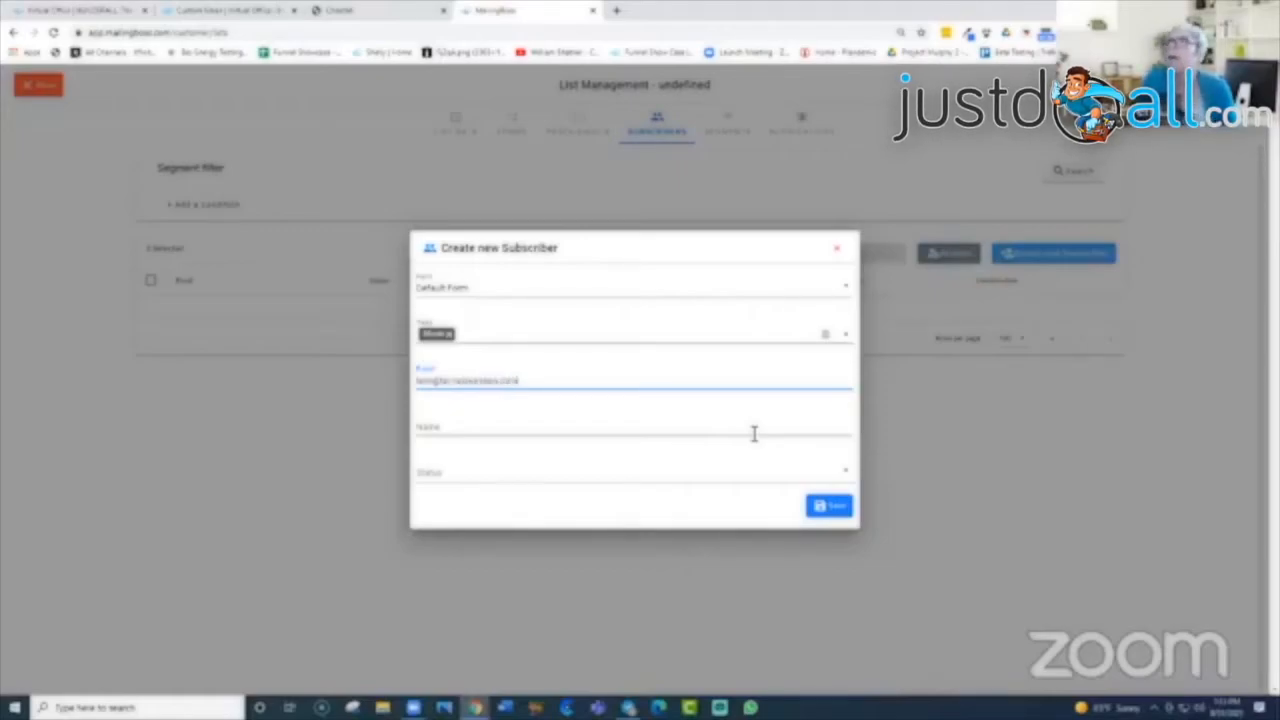
{"action": "left_click", "coordinate": [493, 427]}
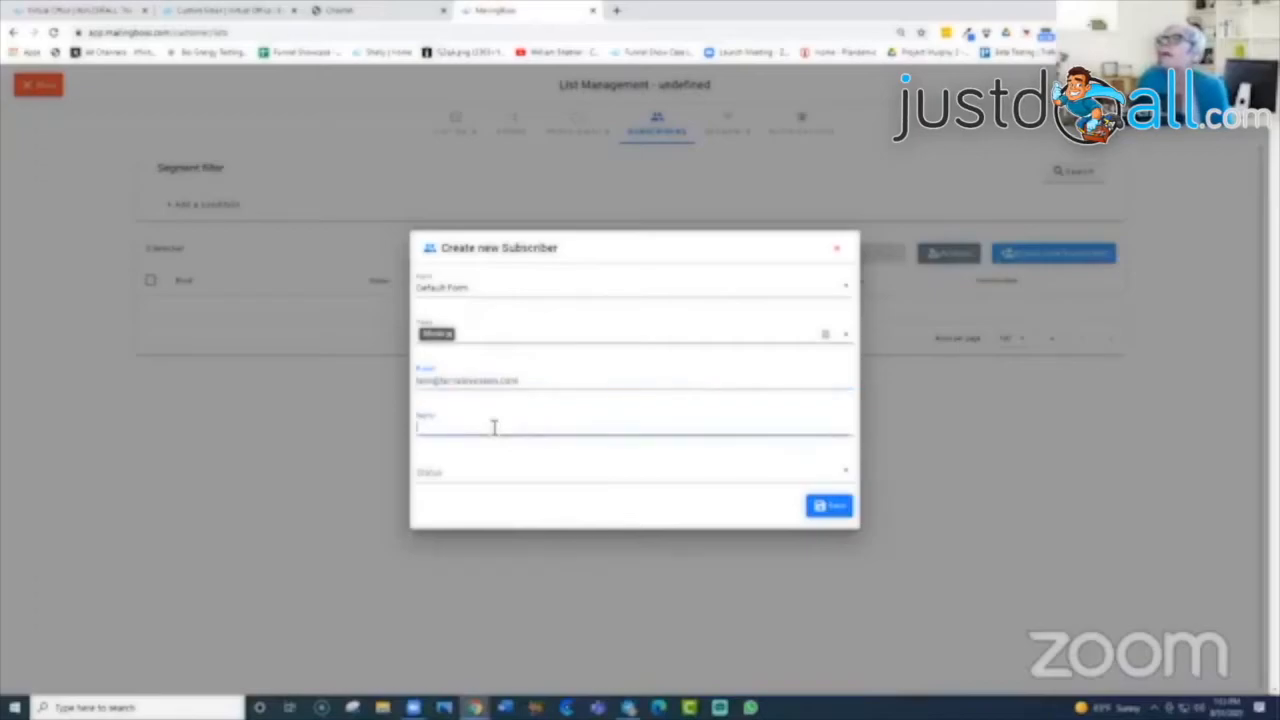
{"action": "type", "text": "Terri"}
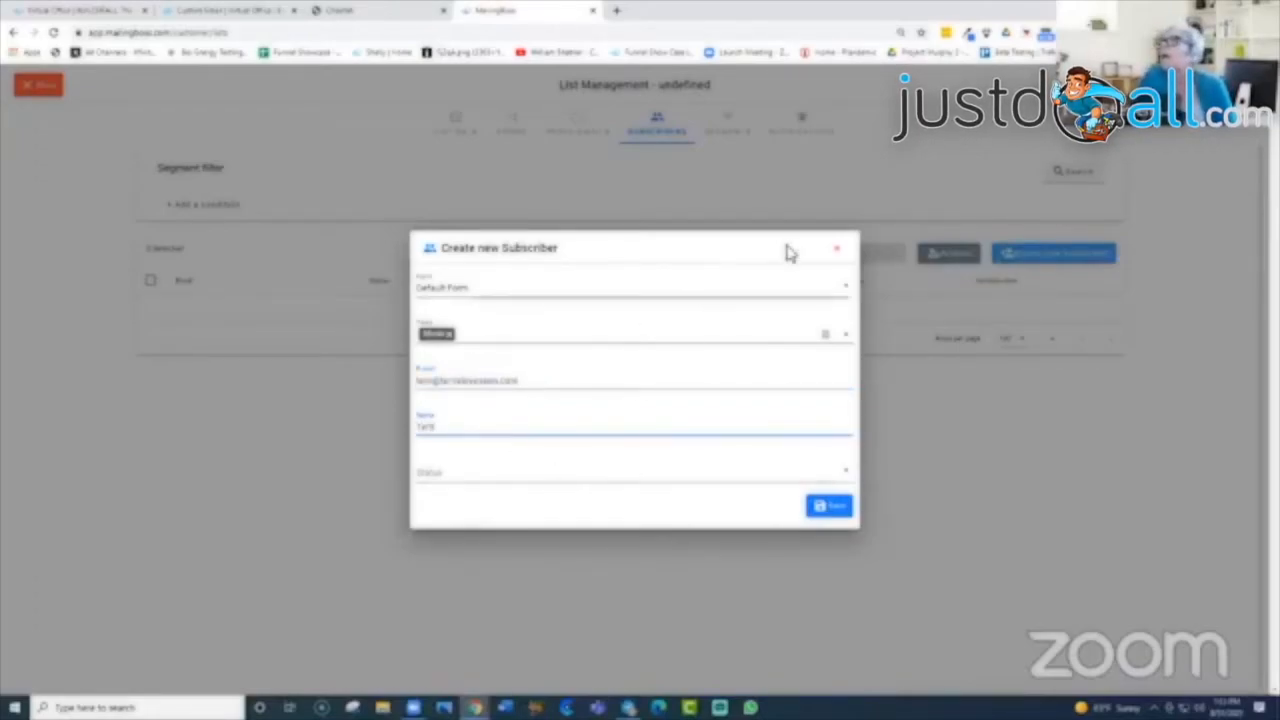
{"action": "left_click", "coordinate": [714, 257]}
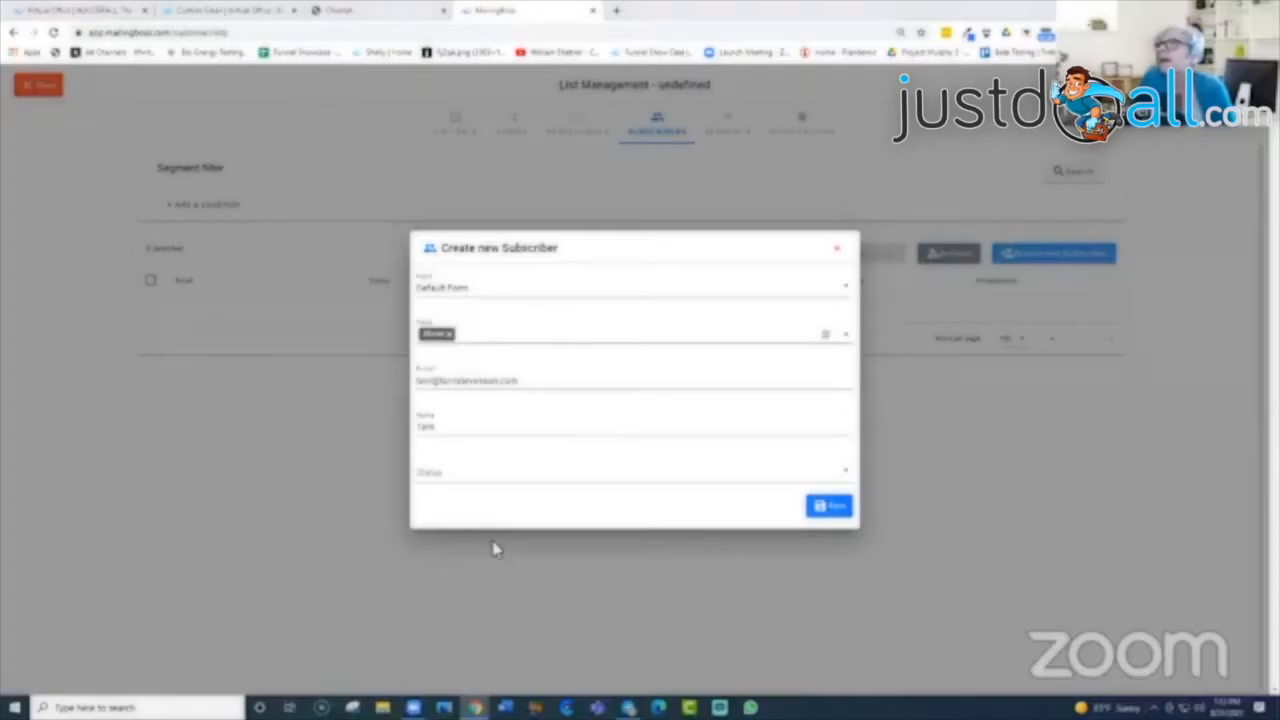
{"action": "left_click", "coordinate": [450, 474]}
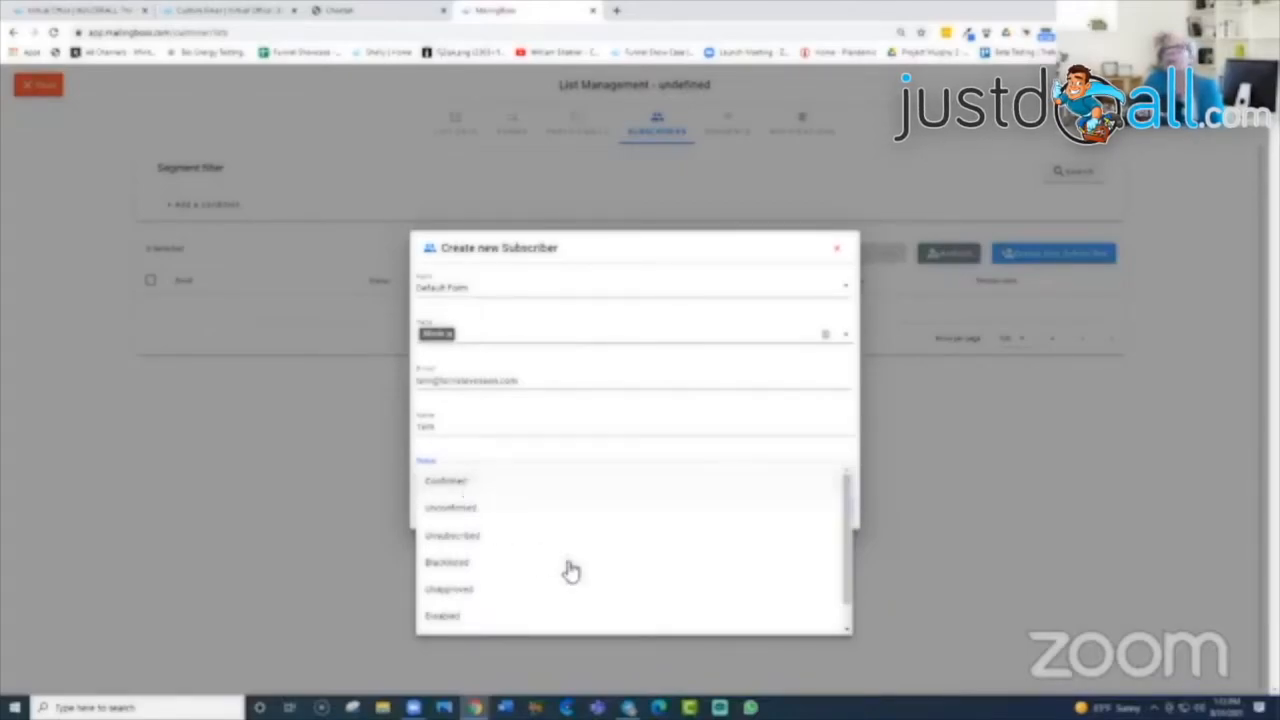
{"action": "mouse_move", "coordinate": [848, 594]}
{"action": "left_mouse_down"}
{"action": "mouse_move", "coordinate": [855, 647]}
{"action": "mouse_move", "coordinate": [852, 571]}
{"action": "left_mouse_up"}
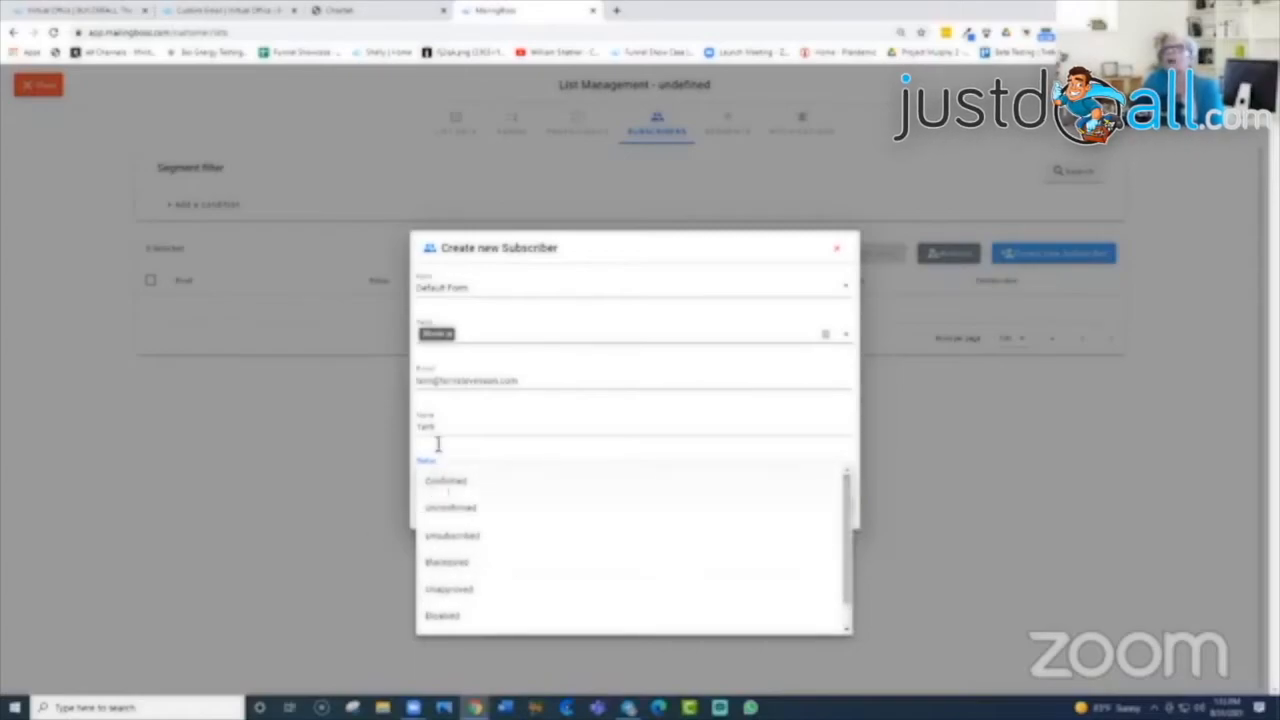
{"action": "left_click", "coordinate": [452, 482]}
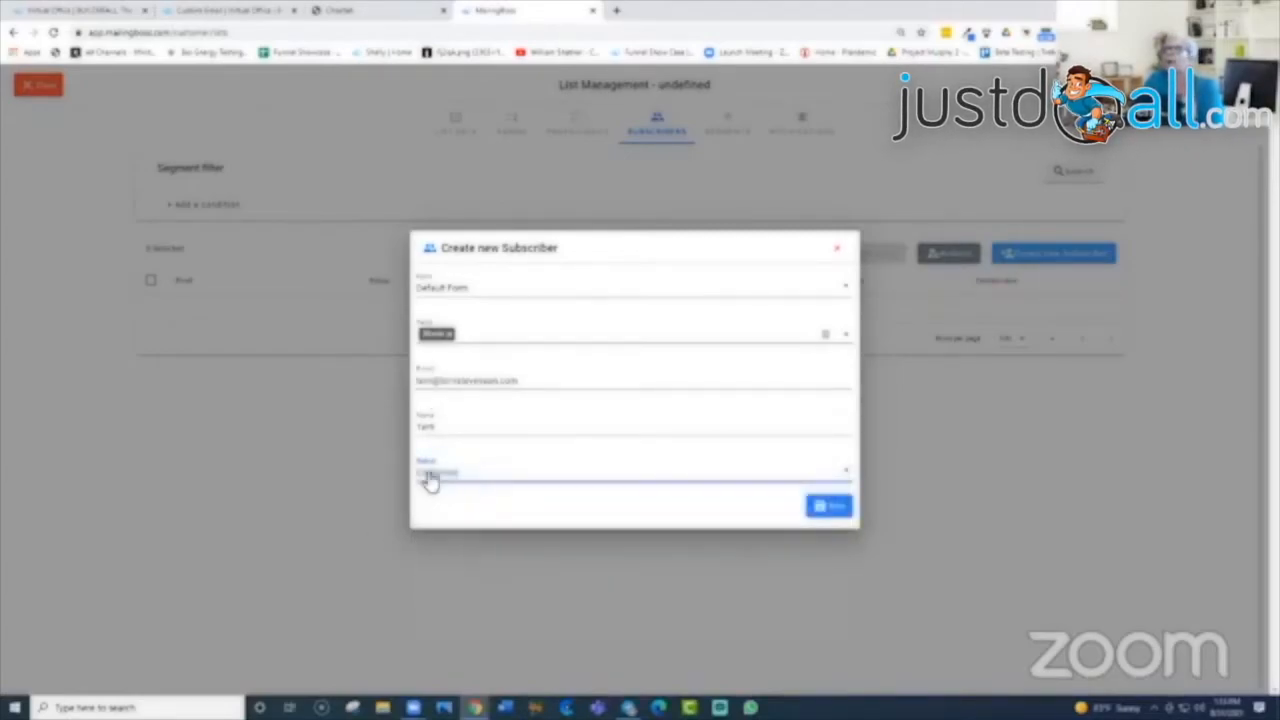
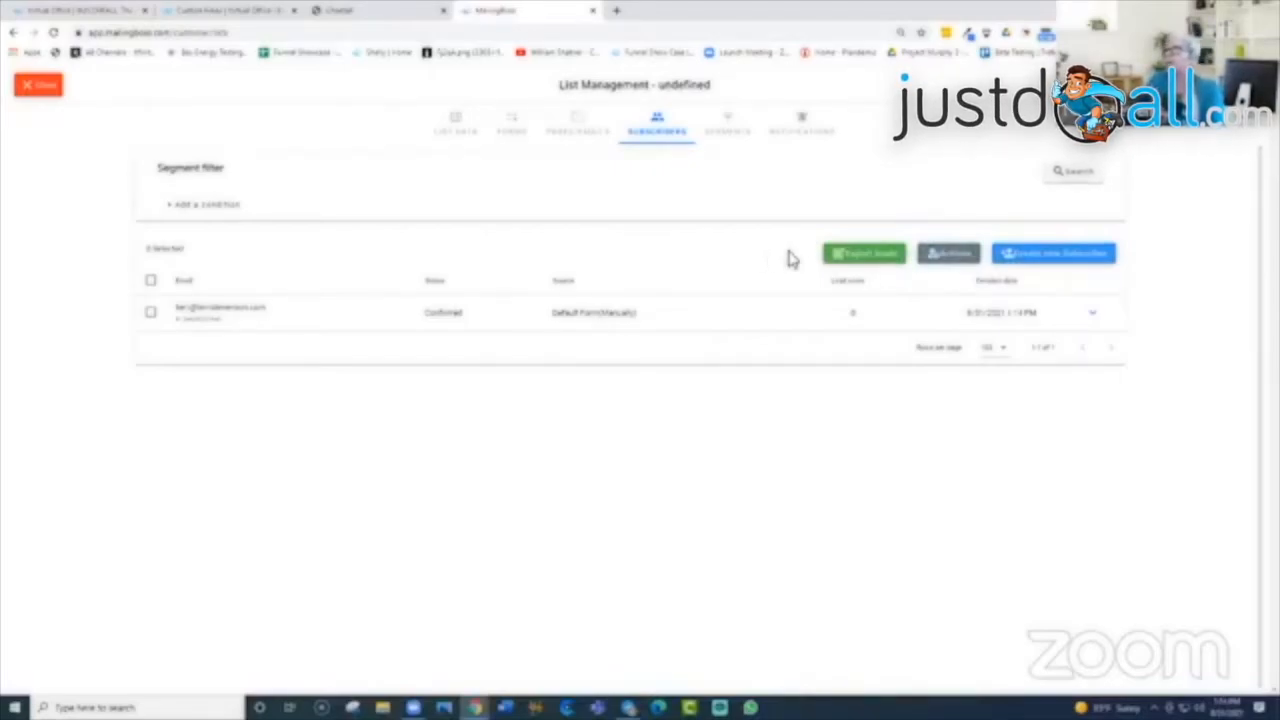
Step: Open the Bulk Action dialog for the list's subscribers from the Actions button
{"action": "left_click", "coordinate": [947, 258]}
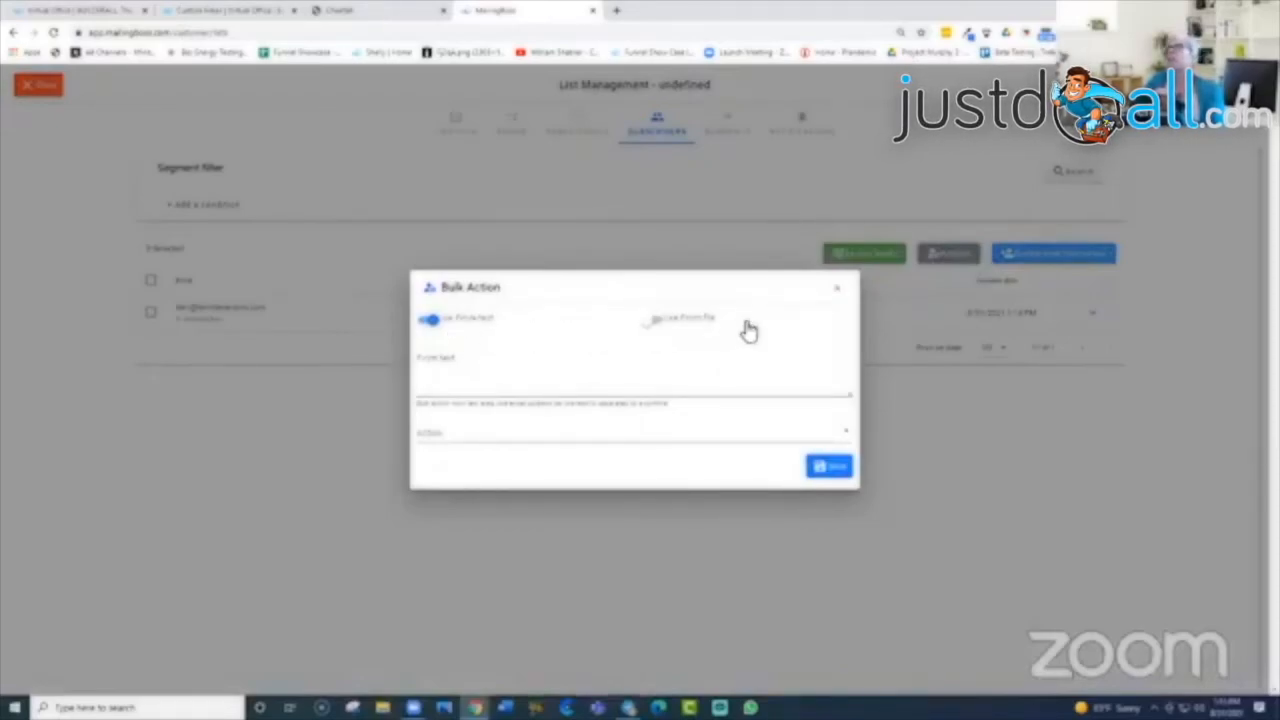
Step: Check the Bulk Action From field and Action options, then dismiss the dialog unapplied
{"action": "left_click", "coordinate": [450, 364]}
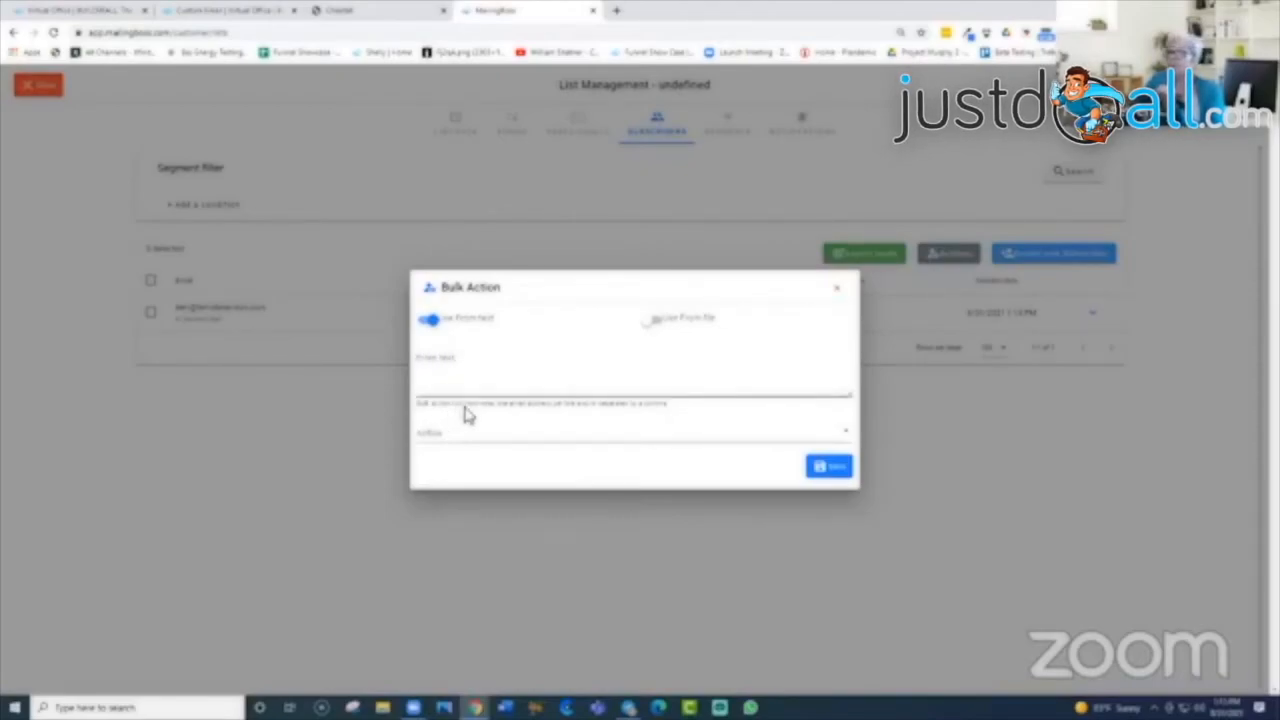
{"action": "left_click", "coordinate": [848, 436]}
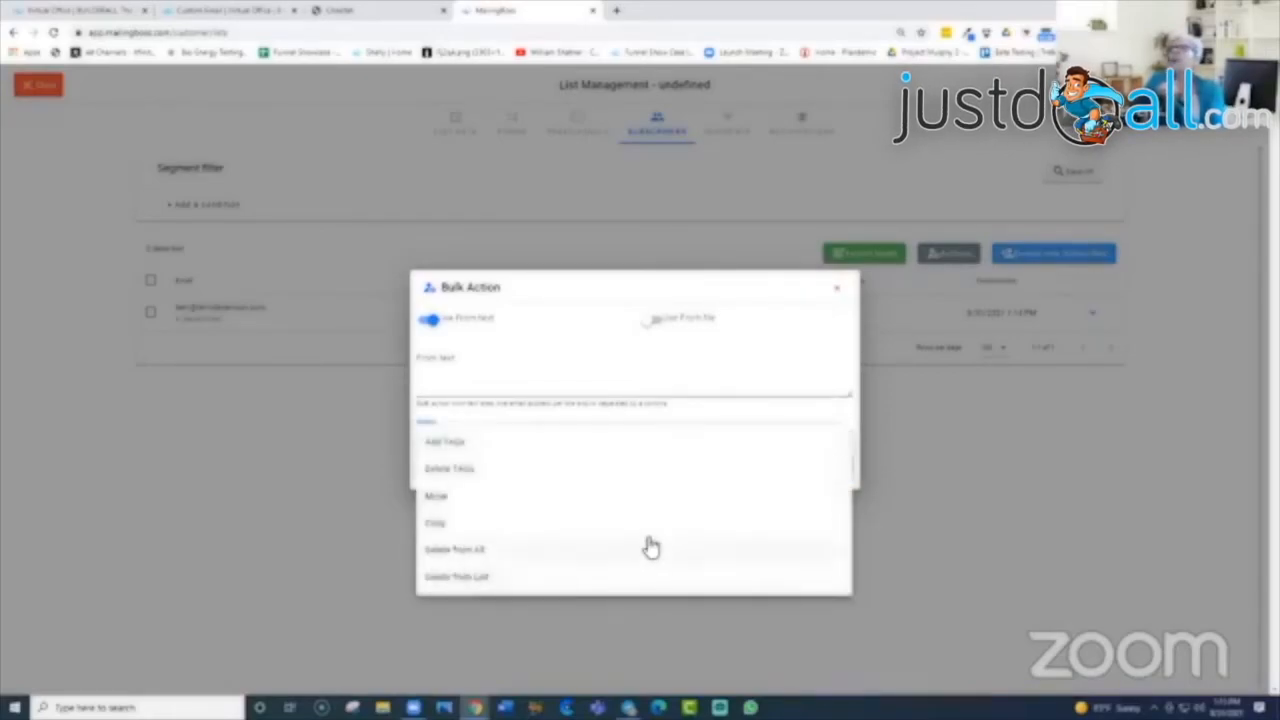
{"action": "left_click", "coordinate": [486, 374]}
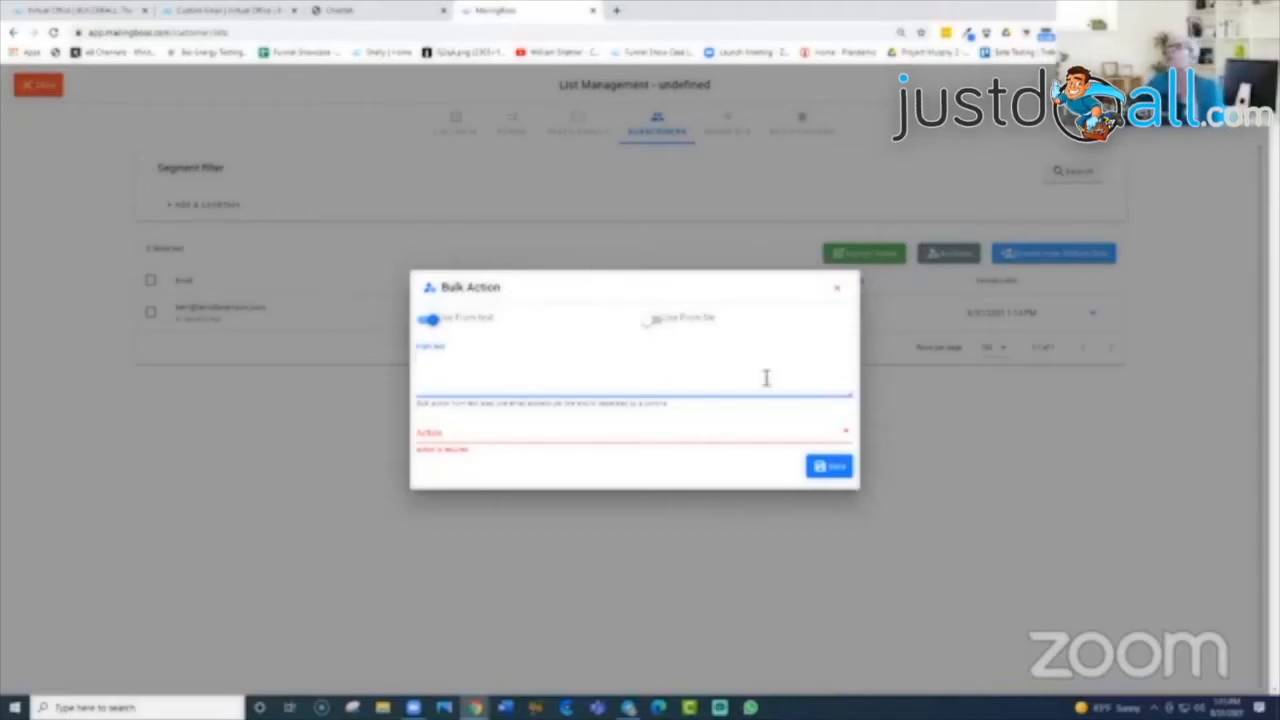
{"action": "left_click", "coordinate": [837, 296]}
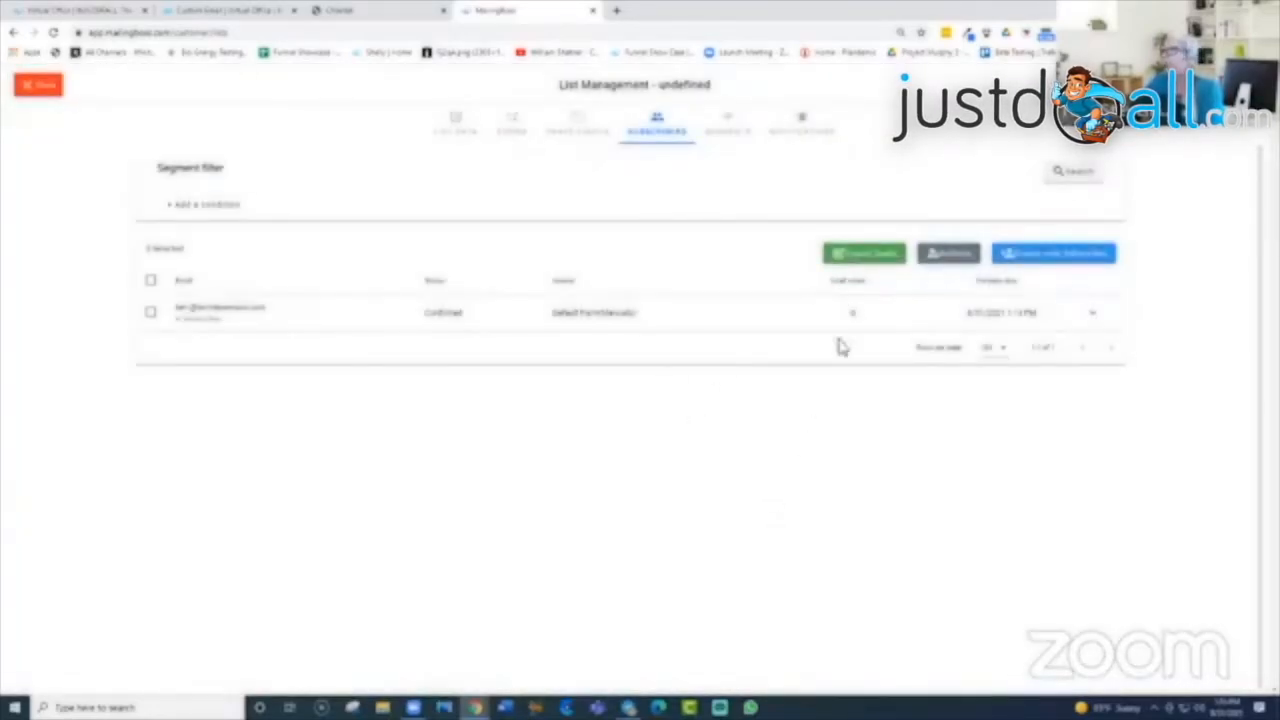
Step: Go through the list's Segments tab to its Notifications tab
{"action": "left_click", "coordinate": [729, 128]}
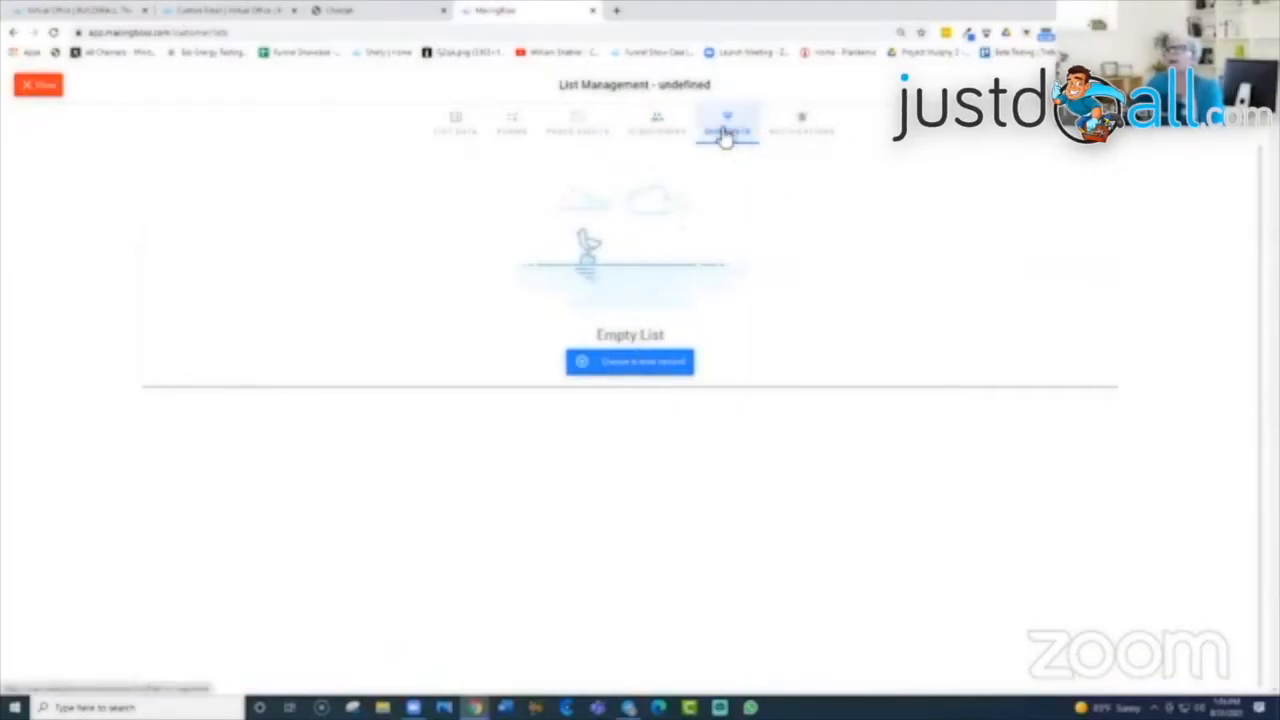
{"action": "left_click", "coordinate": [805, 133]}
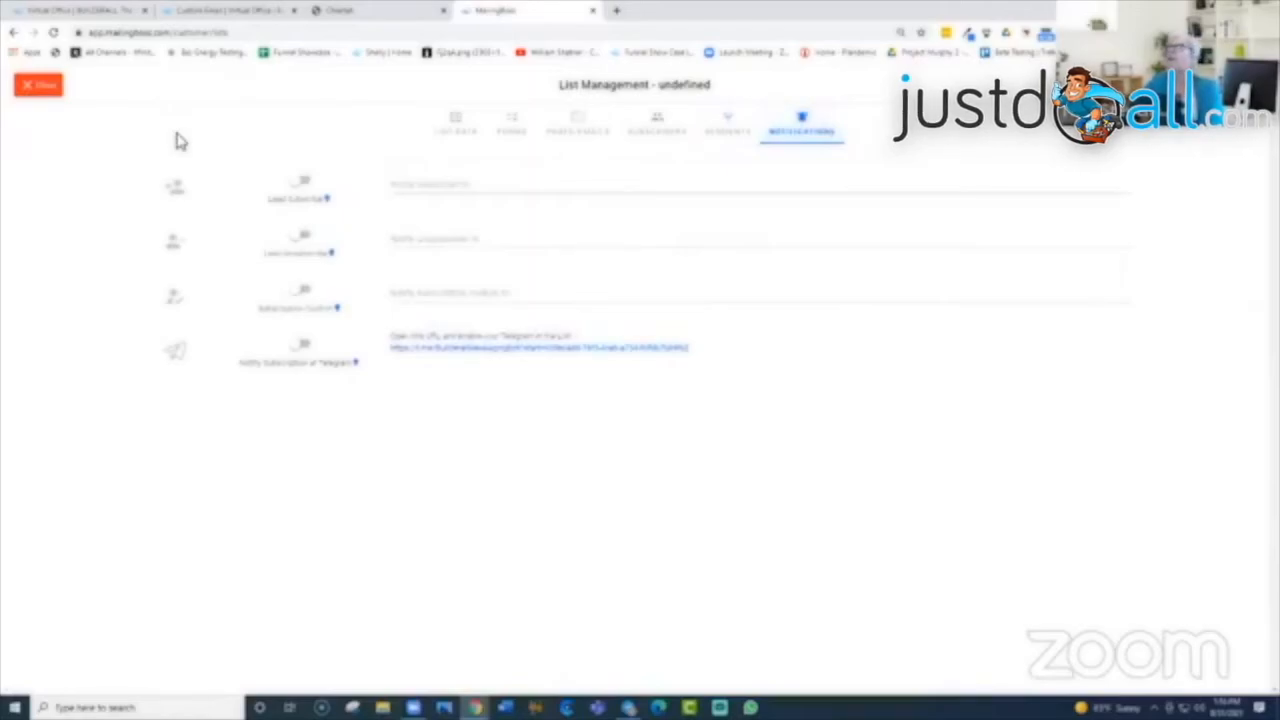
Step: Toggle Lead Subscribe, Lead Unsubscribe, Subscription Confirm and Telegram notifications on, then off, and close
{"action": "left_click", "coordinate": [300, 185]}
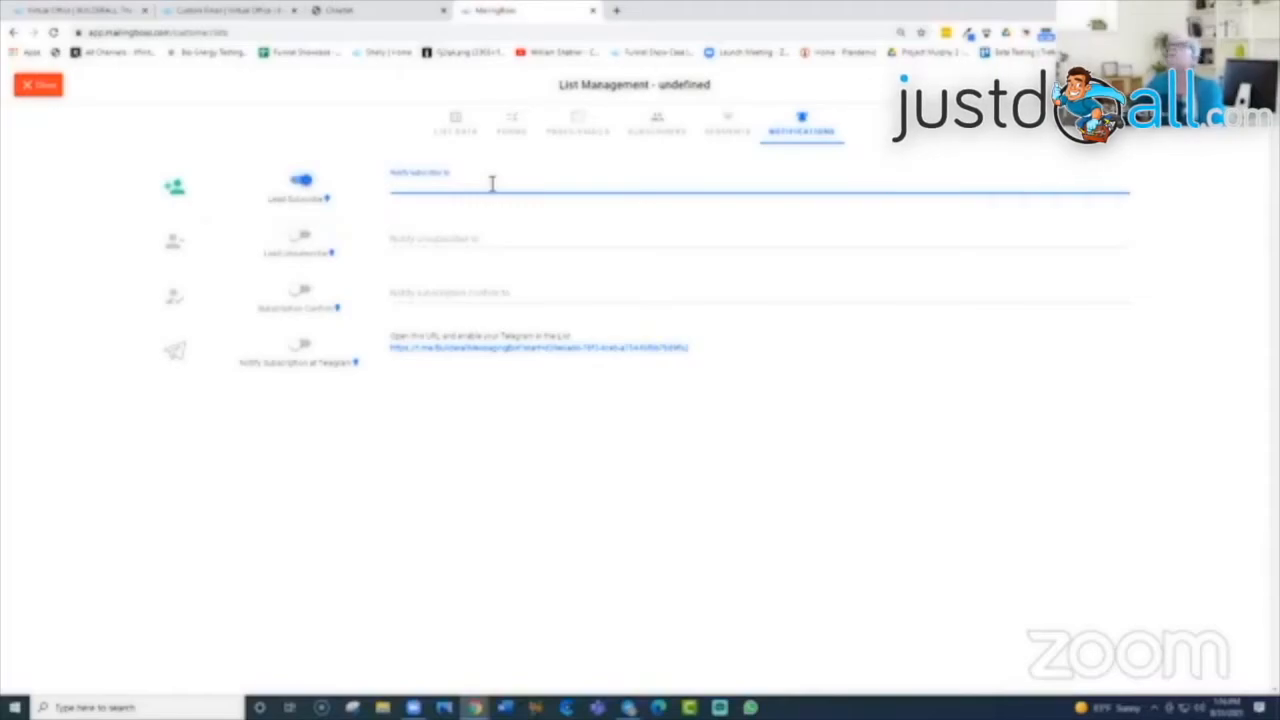
{"action": "left_click", "coordinate": [298, 237]}
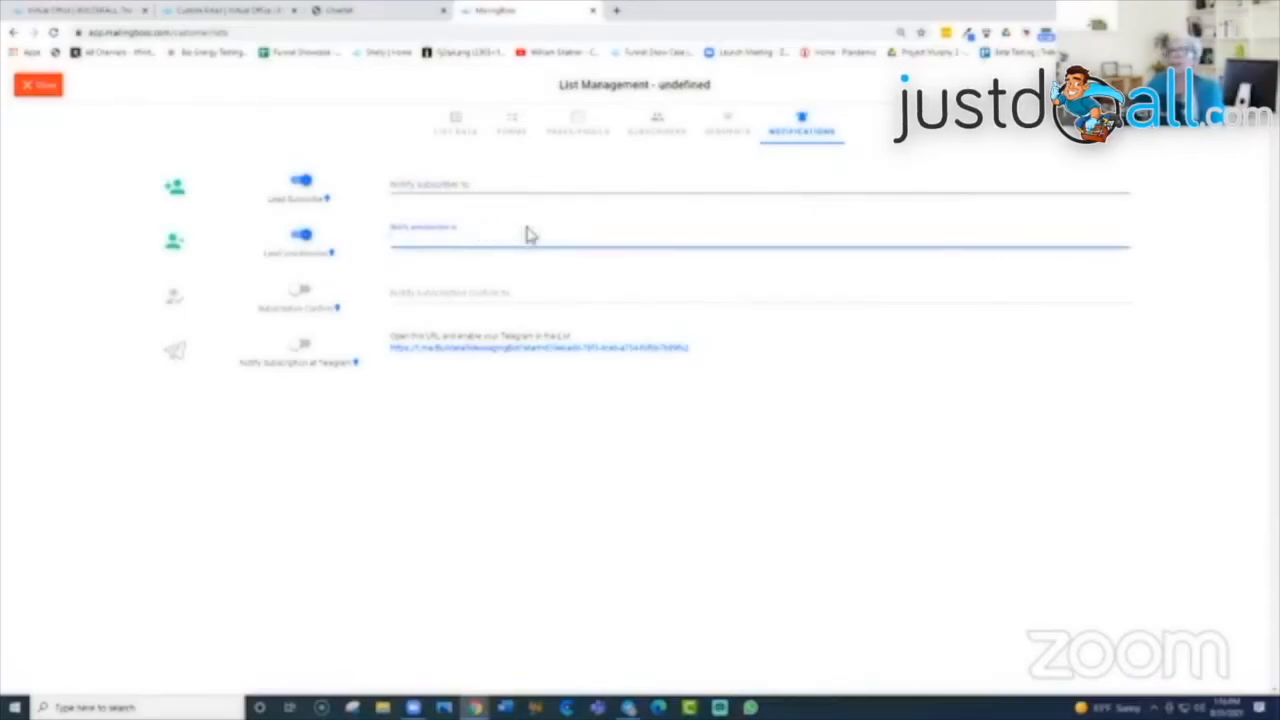
{"action": "left_click", "coordinate": [298, 292]}
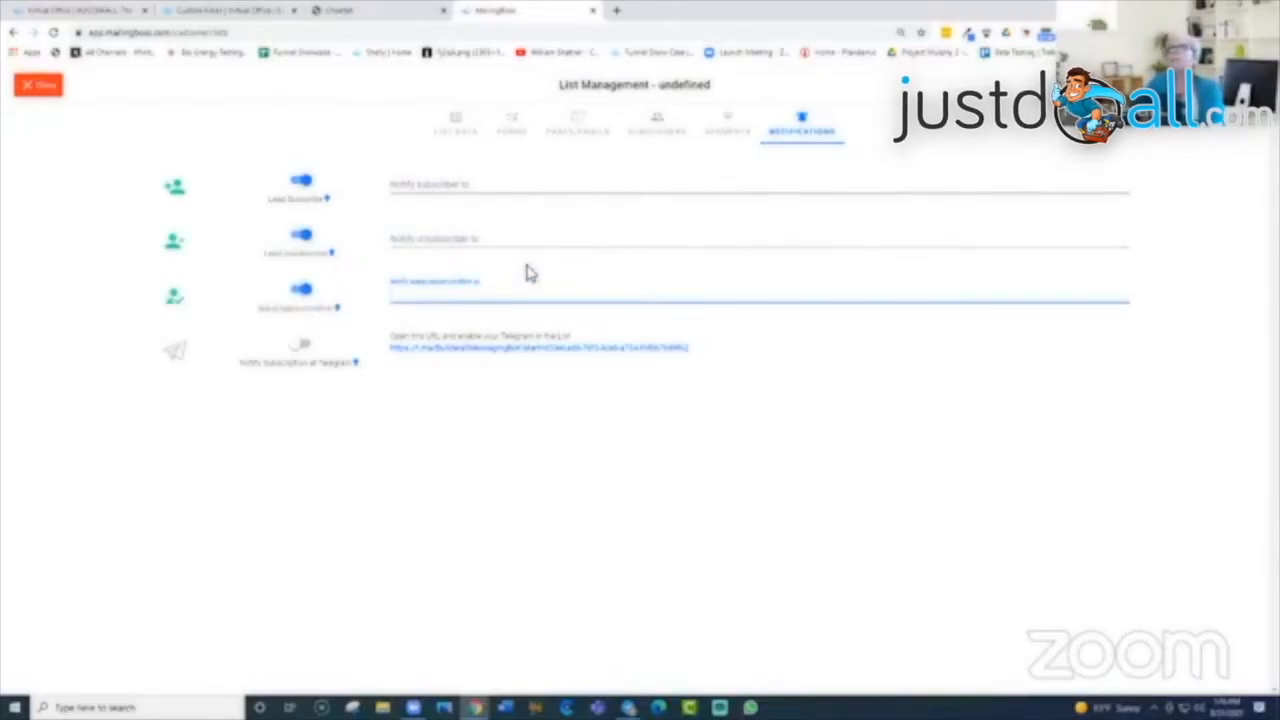
{"action": "left_click", "coordinate": [297, 352]}
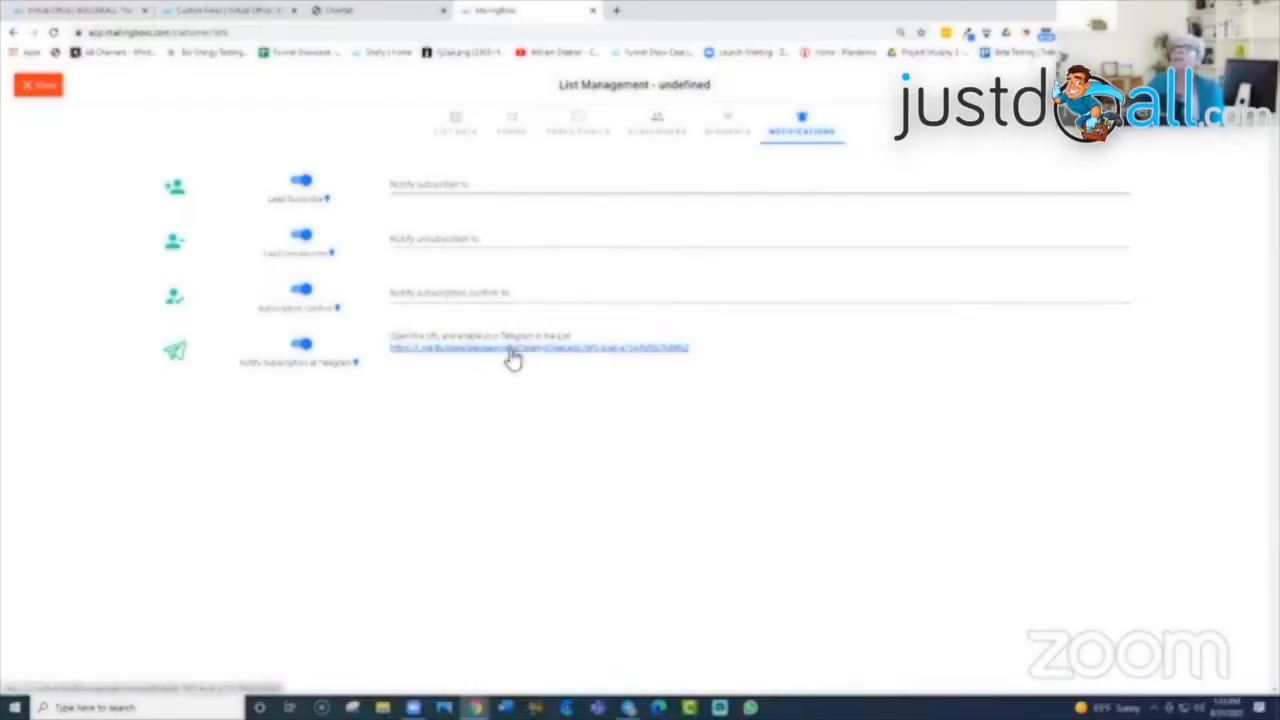
{"action": "left_click", "coordinate": [303, 346]}
{"action": "left_click", "coordinate": [302, 292]}
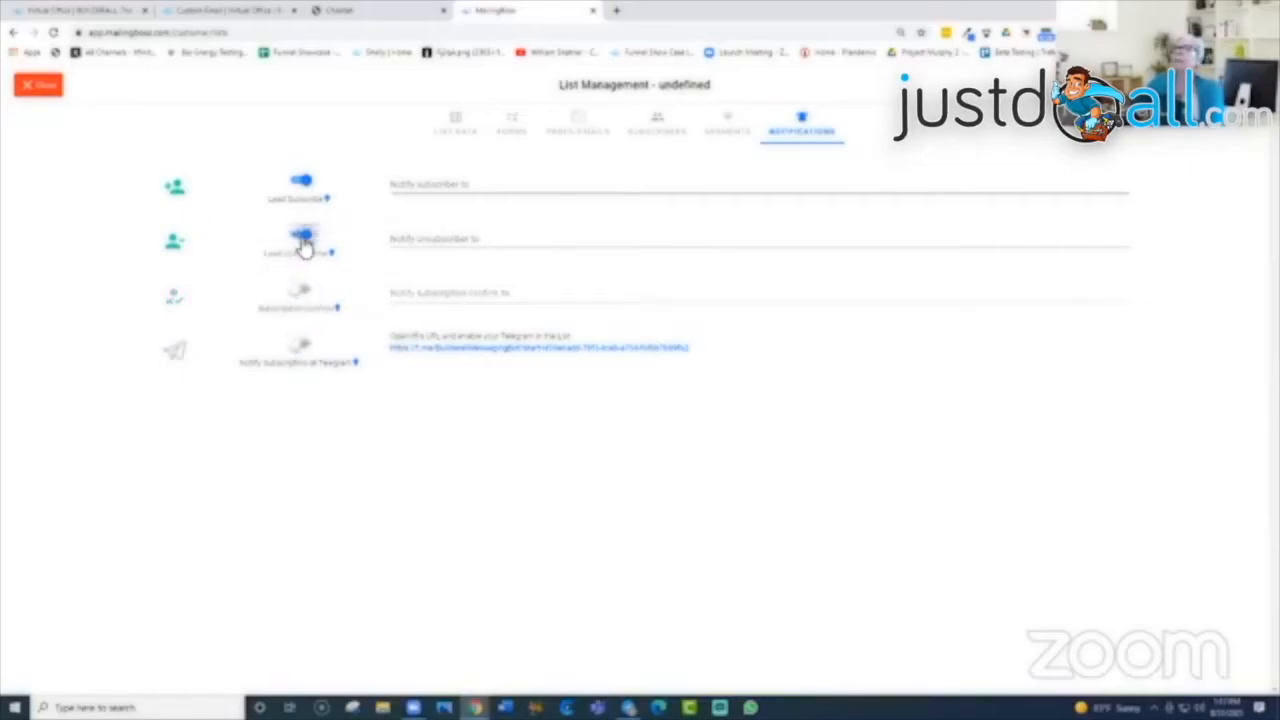
{"action": "left_click", "coordinate": [302, 238]}
{"action": "left_click", "coordinate": [301, 181]}
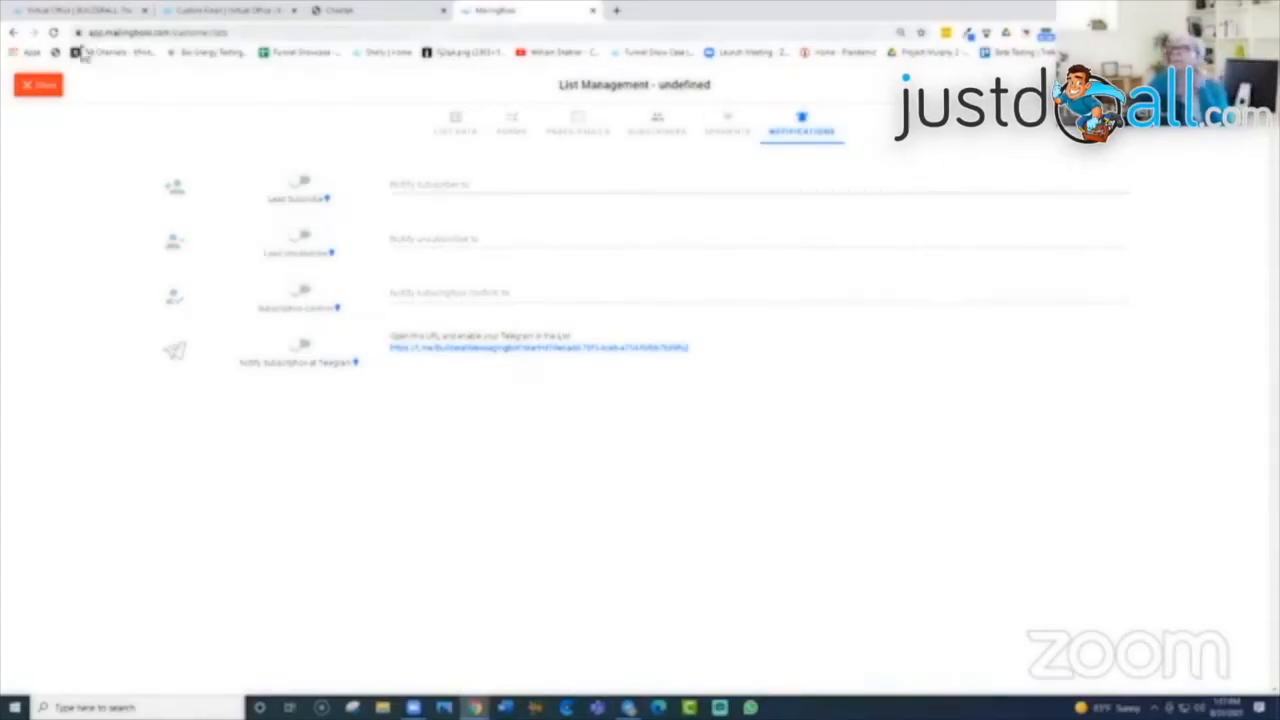
{"action": "left_click", "coordinate": [47, 92]}
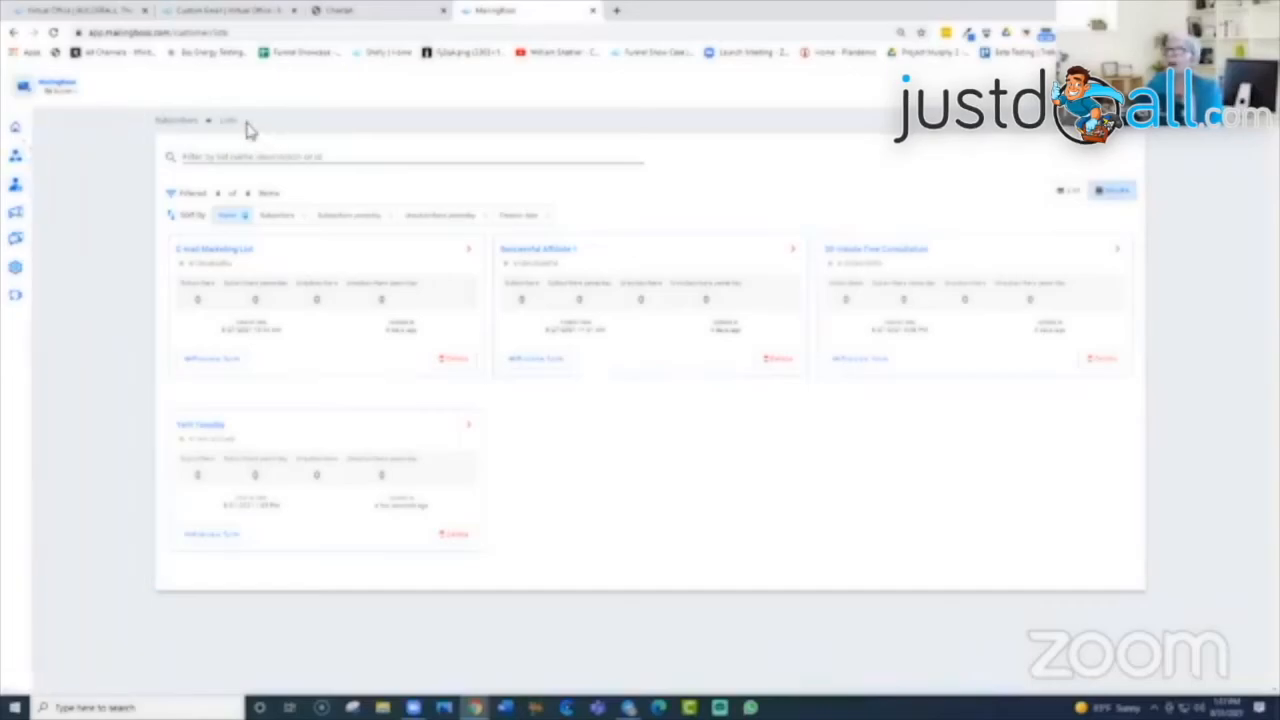
Step: Go to Subscribers > All Subscribers in the sidebar to see the single subscriber
{"action": "mouse_move", "coordinate": [20, 130]}
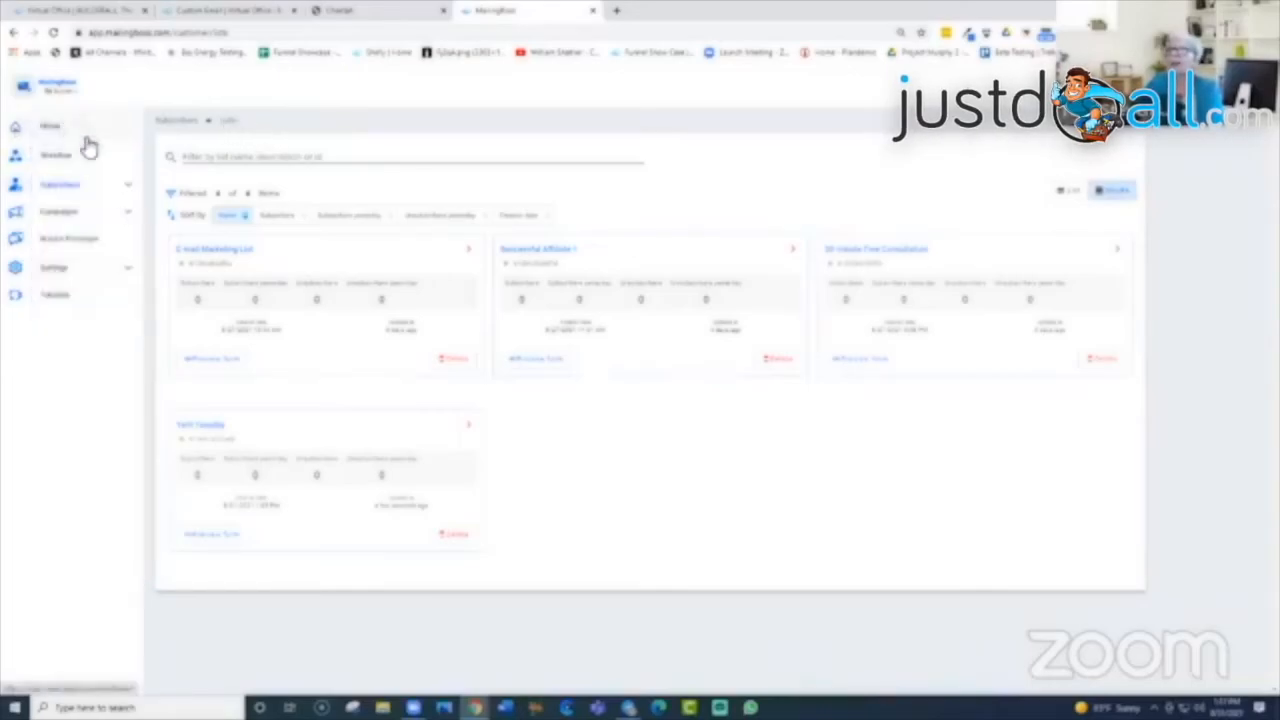
{"action": "left_click", "coordinate": [126, 188]}
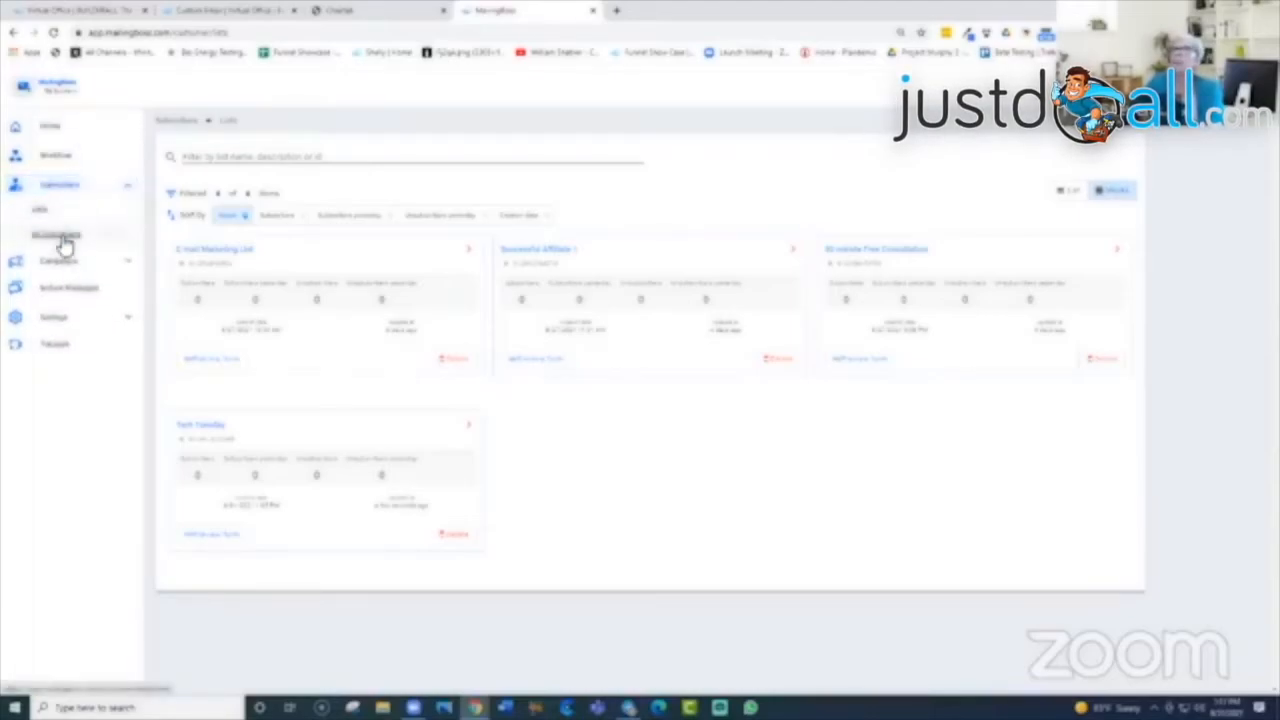
{"action": "left_click", "coordinate": [60, 238]}
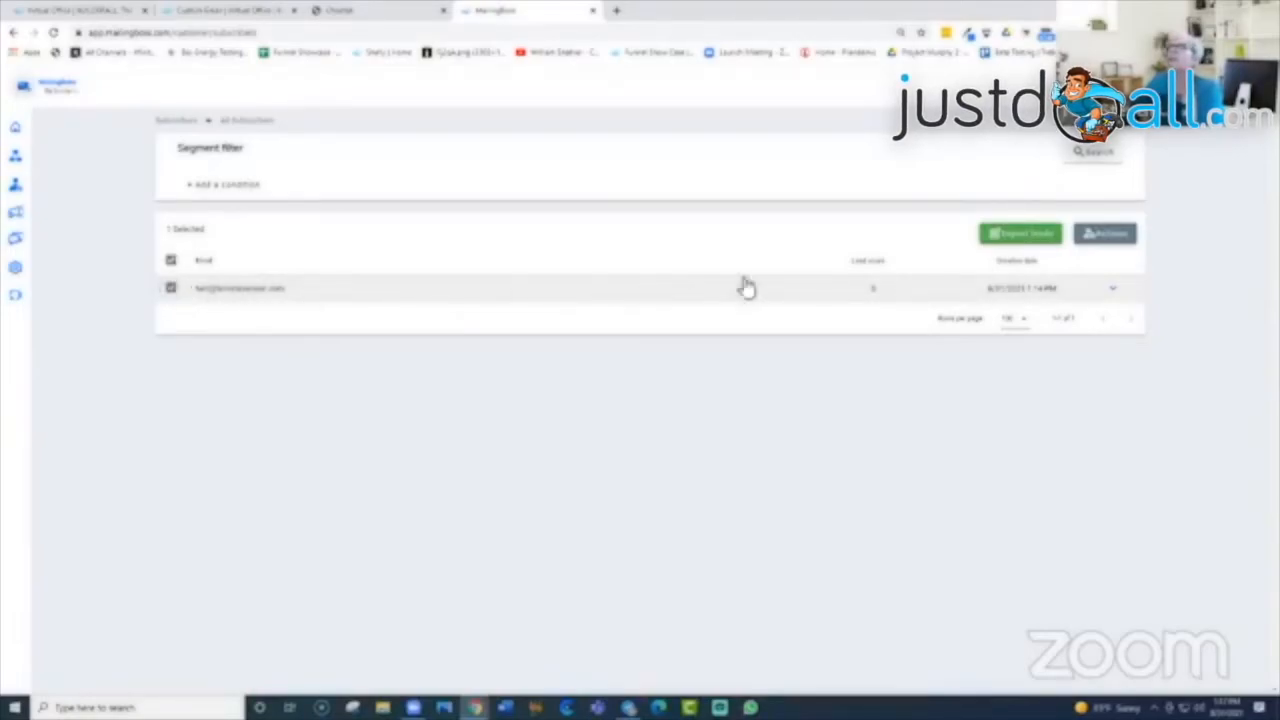
{"action": "left_click", "coordinate": [1111, 292]}
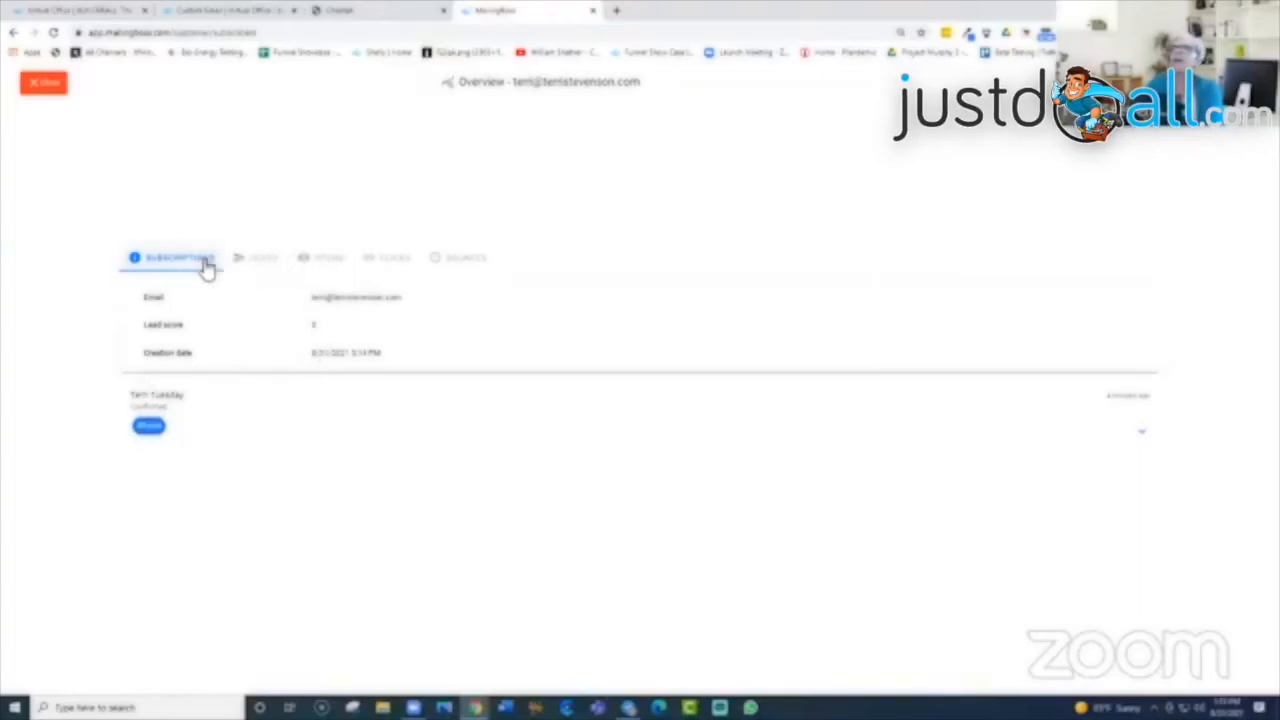
{"action": "left_click", "coordinate": [334, 260]}
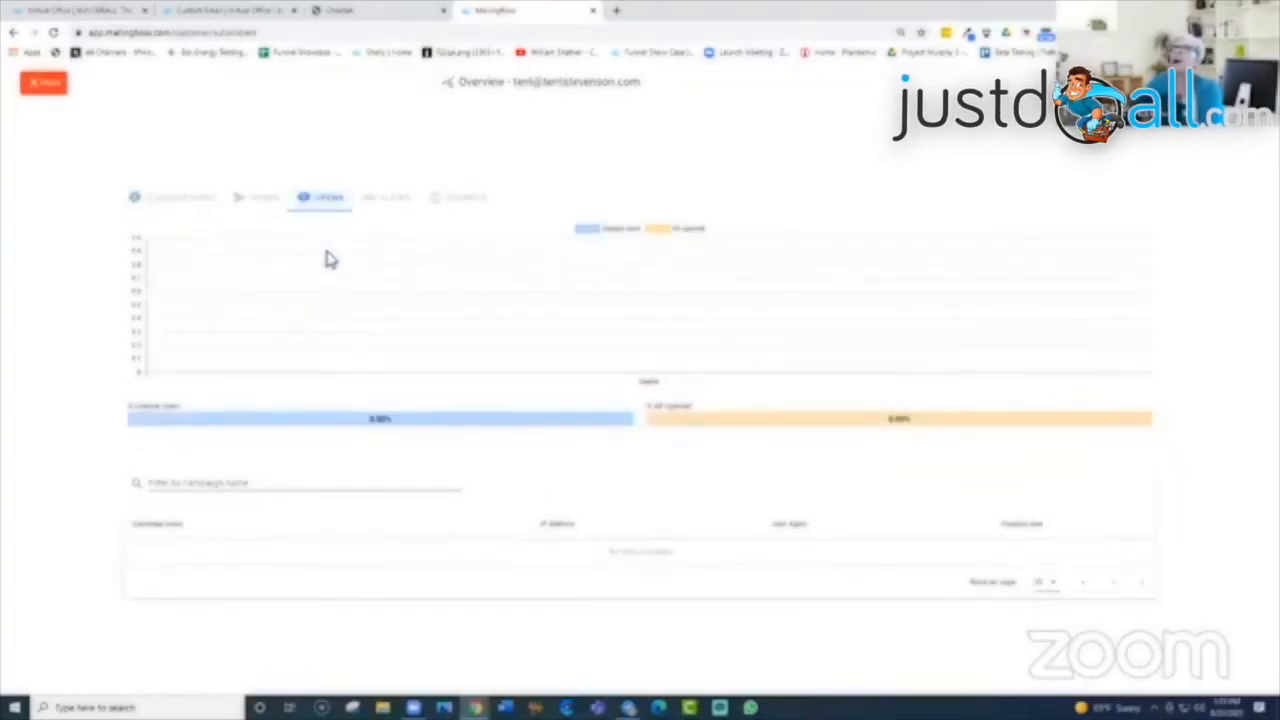
{"action": "left_click", "coordinate": [261, 196]}
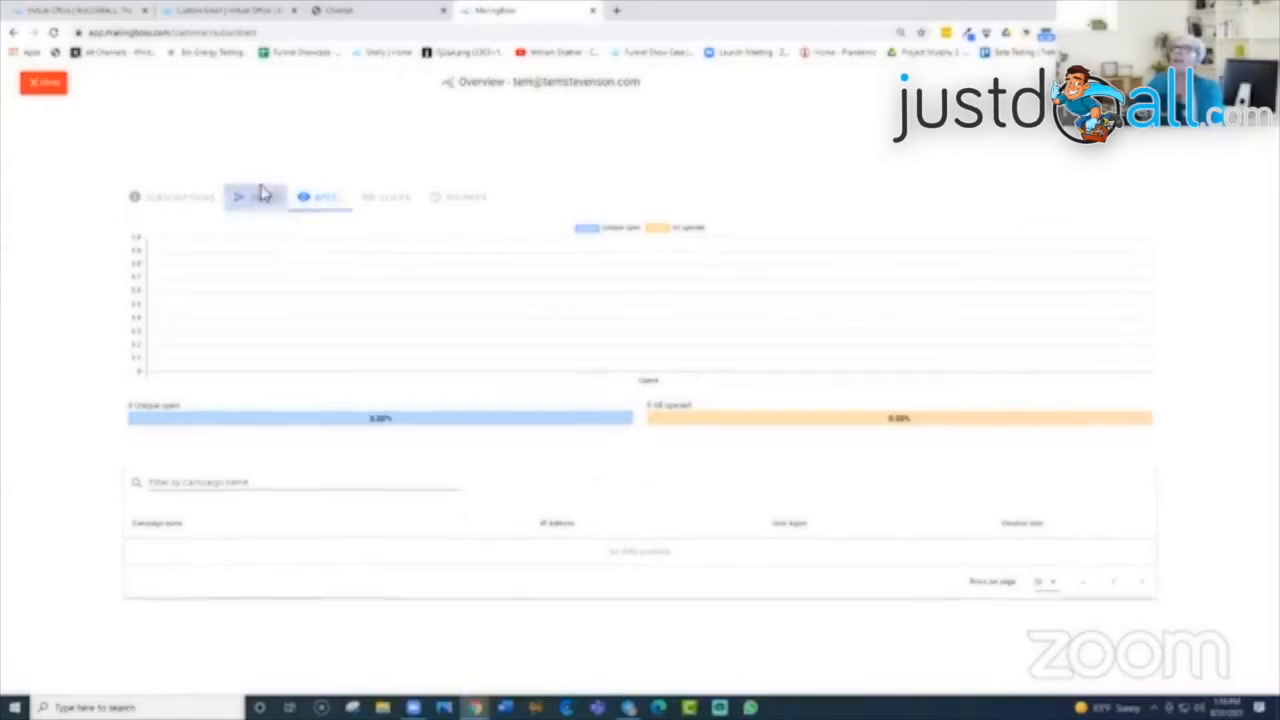
{"action": "left_click", "coordinate": [397, 203]}
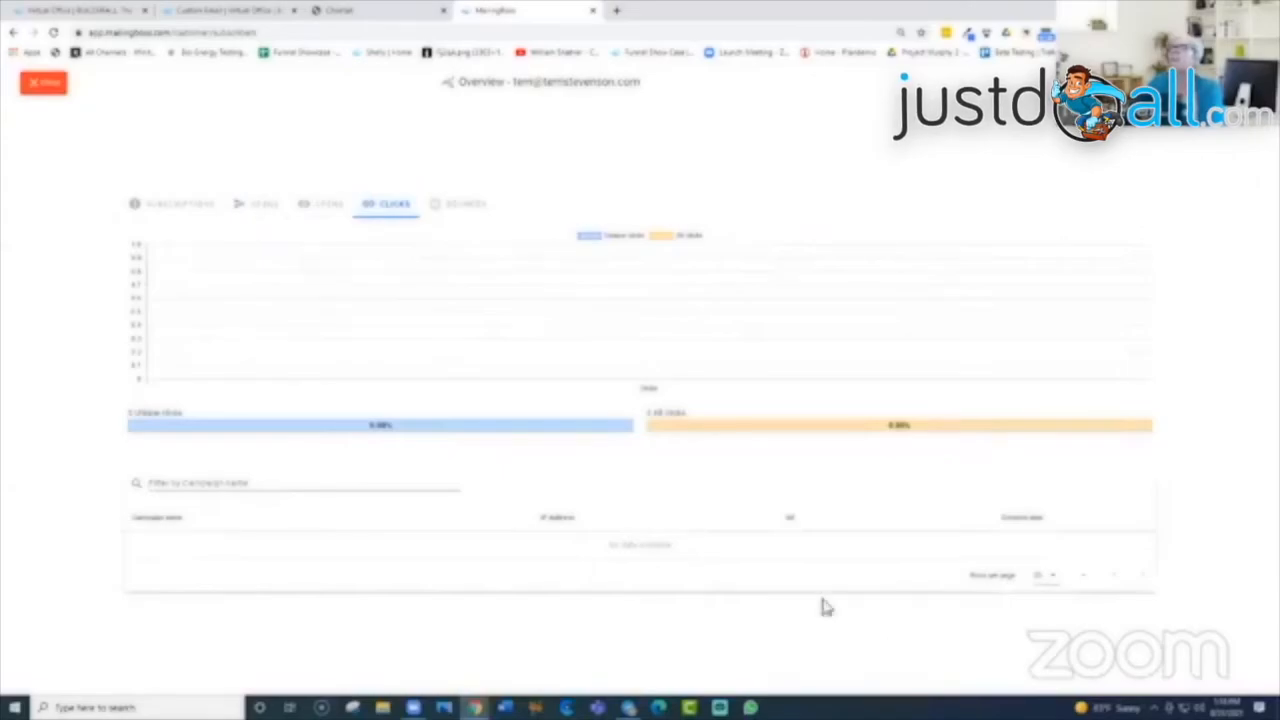
{"action": "left_click", "coordinate": [42, 86]}
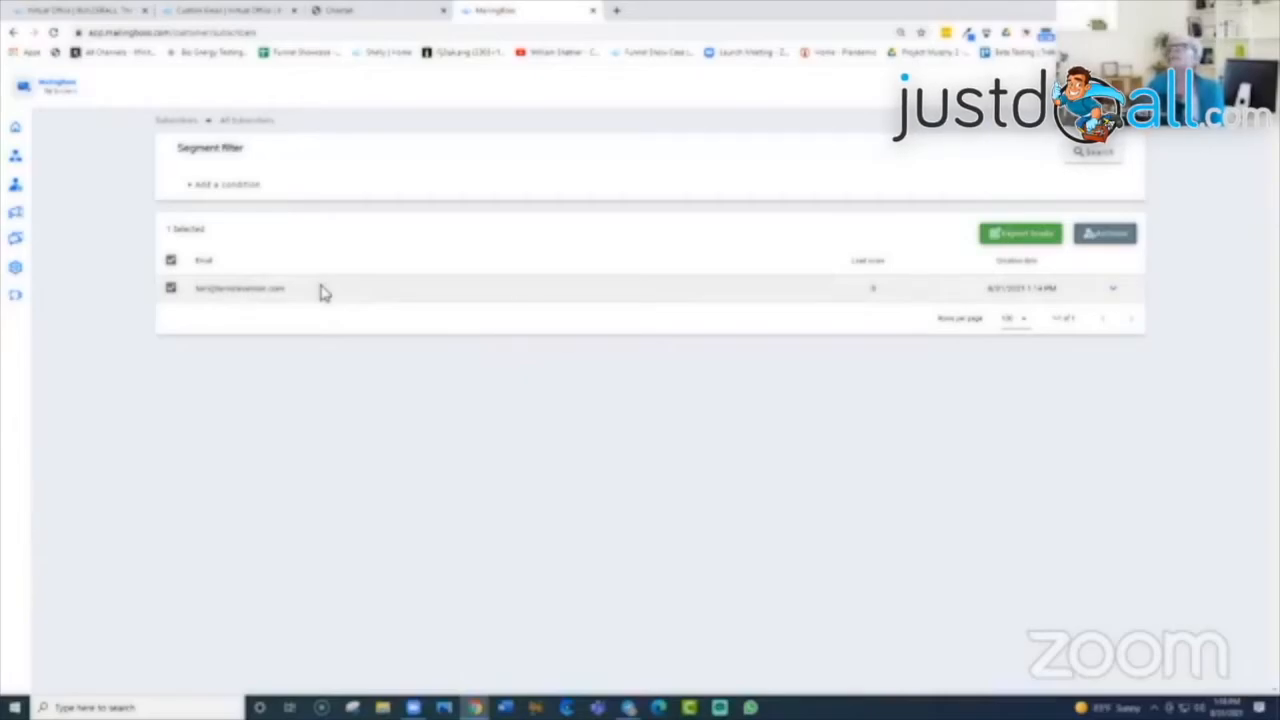
Step: From the Home dashboard, open the campaign list via 'See list of your campaigns'
{"action": "mouse_move", "coordinate": [22, 185]}
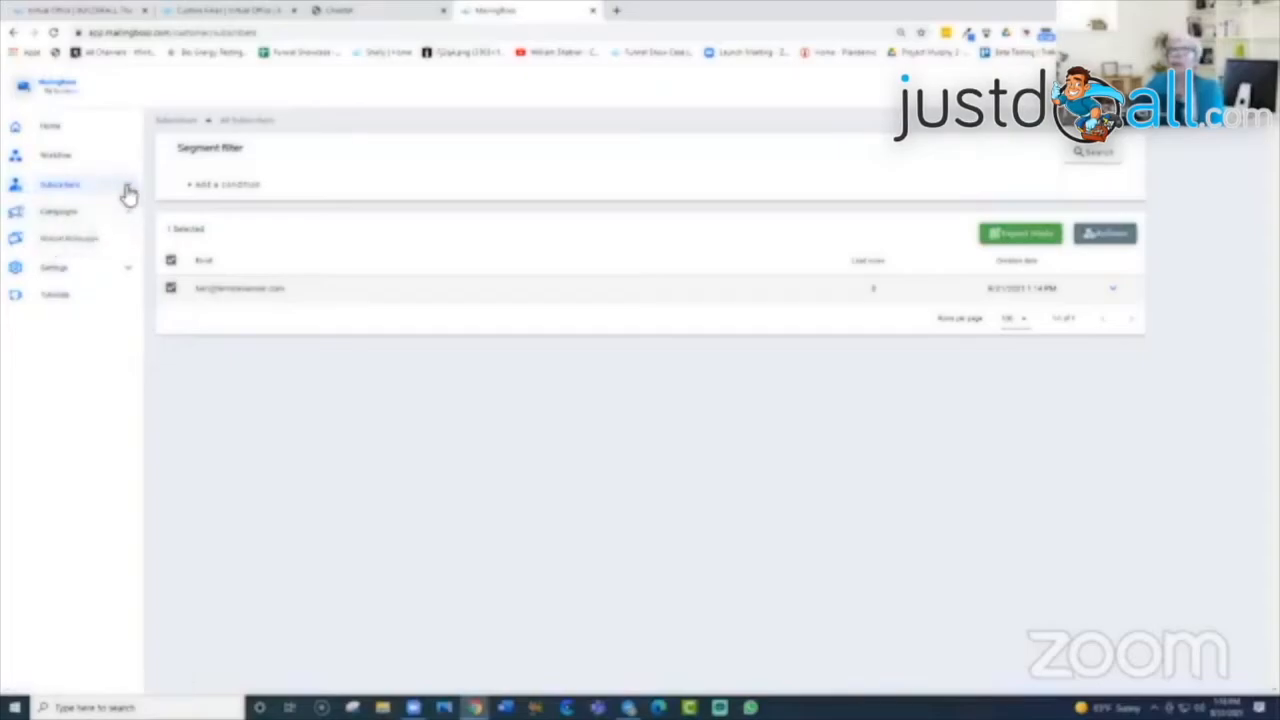
{"action": "left_click", "coordinate": [128, 193]}
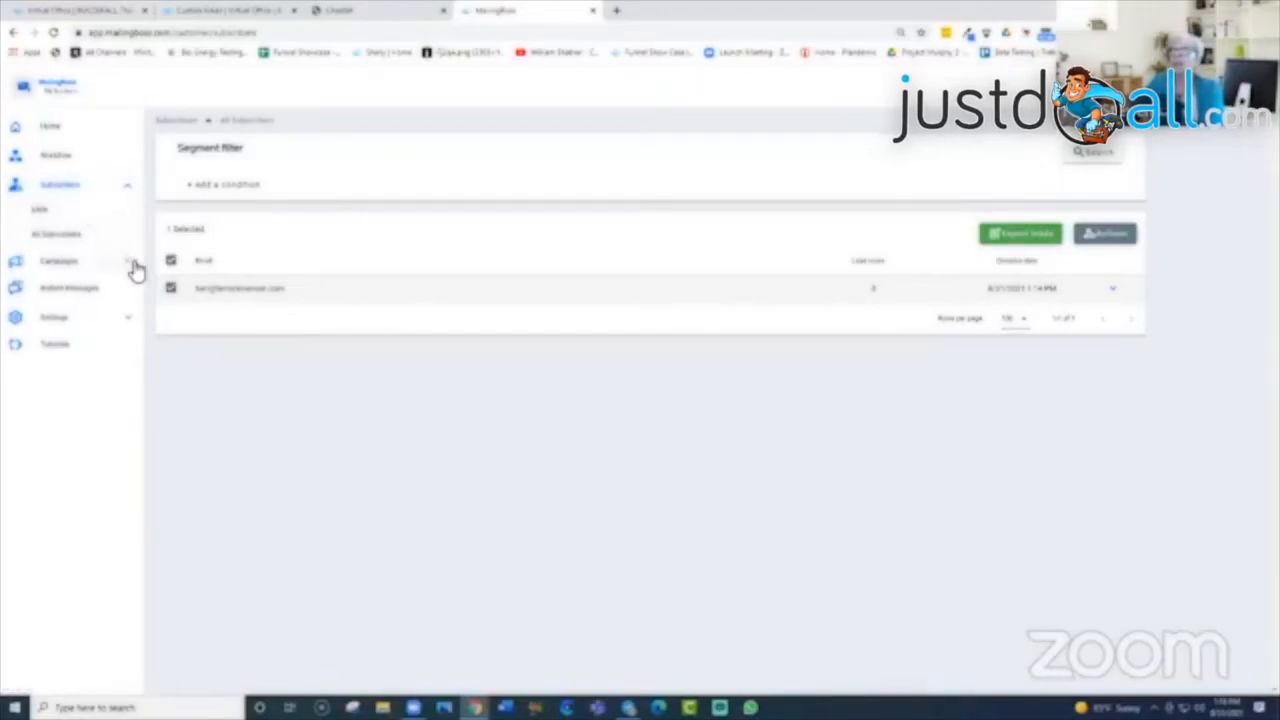
{"action": "left_click", "coordinate": [28, 88]}
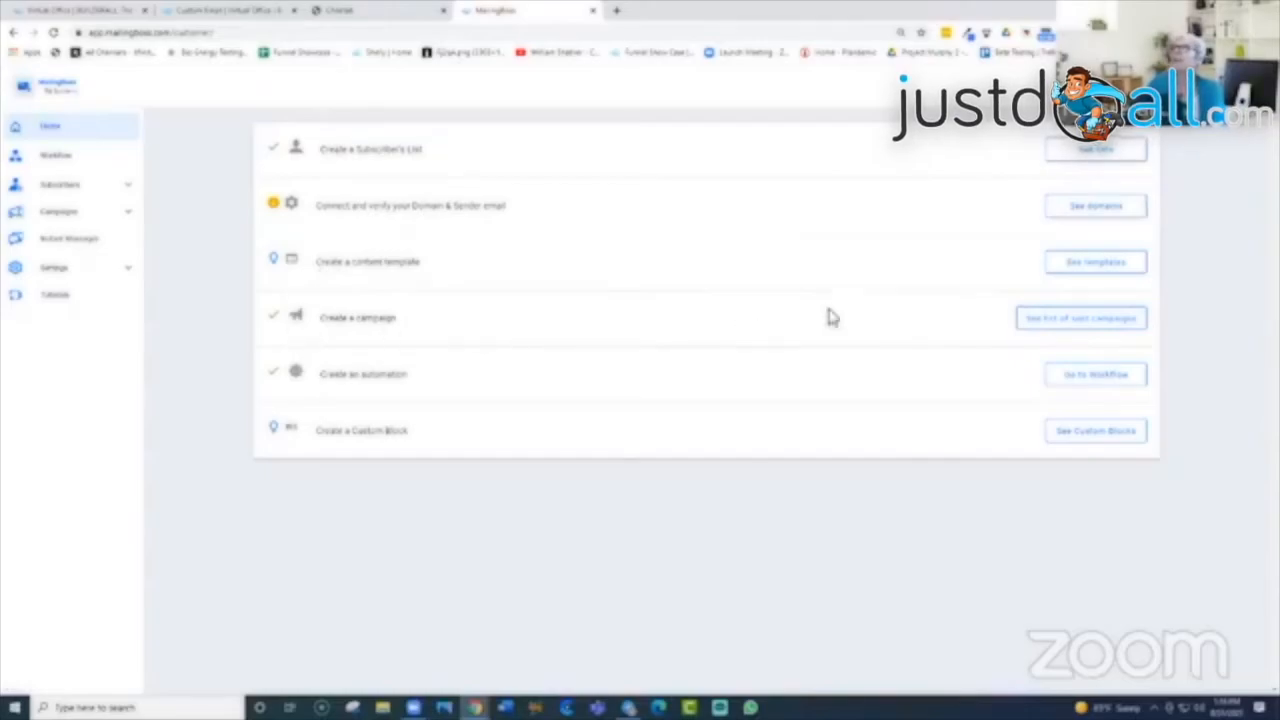
{"action": "left_click", "coordinate": [1090, 325]}
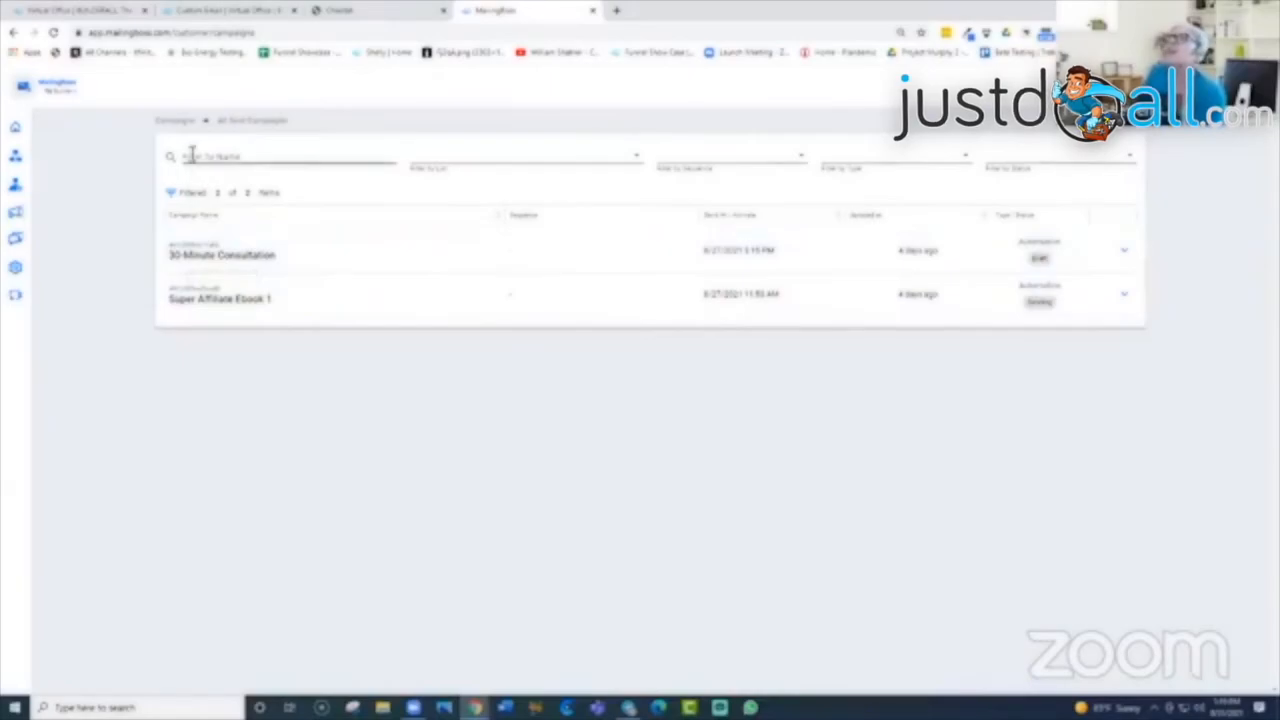
Step: Glance at the list filter, then show the Regular, Autoresponder and Automation type choices
{"action": "left_click", "coordinate": [637, 160]}
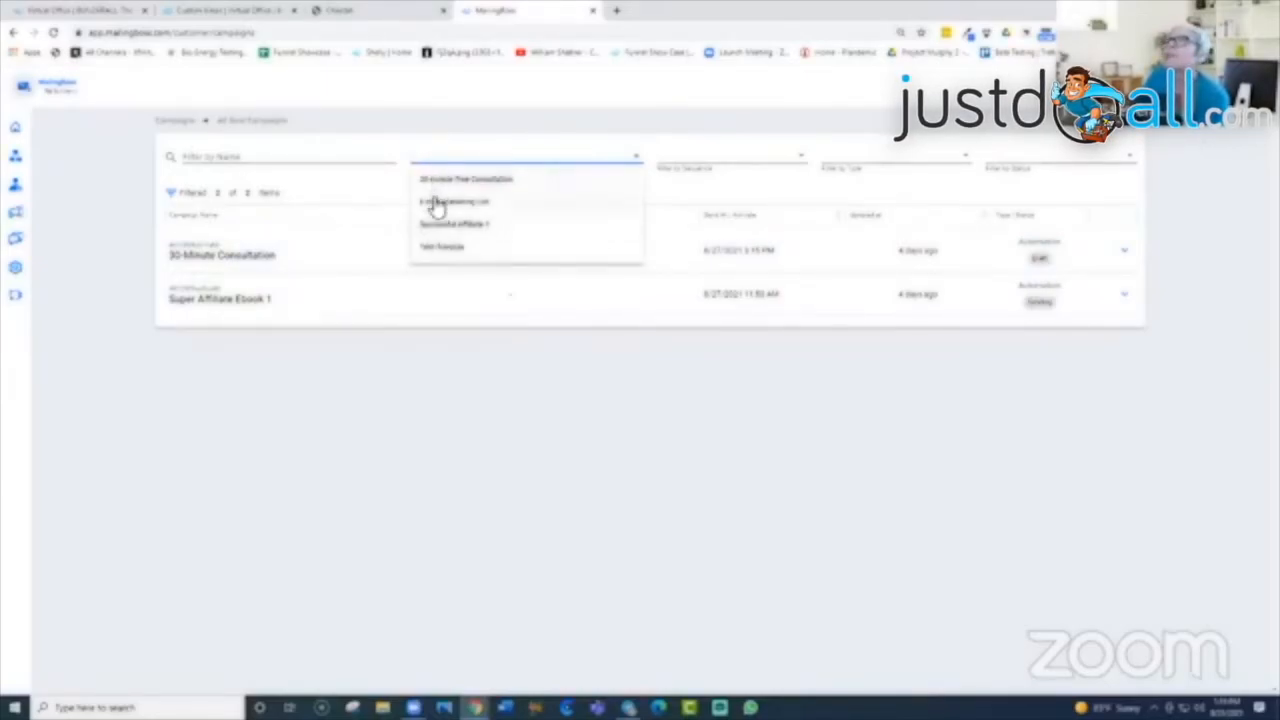
{"action": "left_click", "coordinate": [804, 150]}
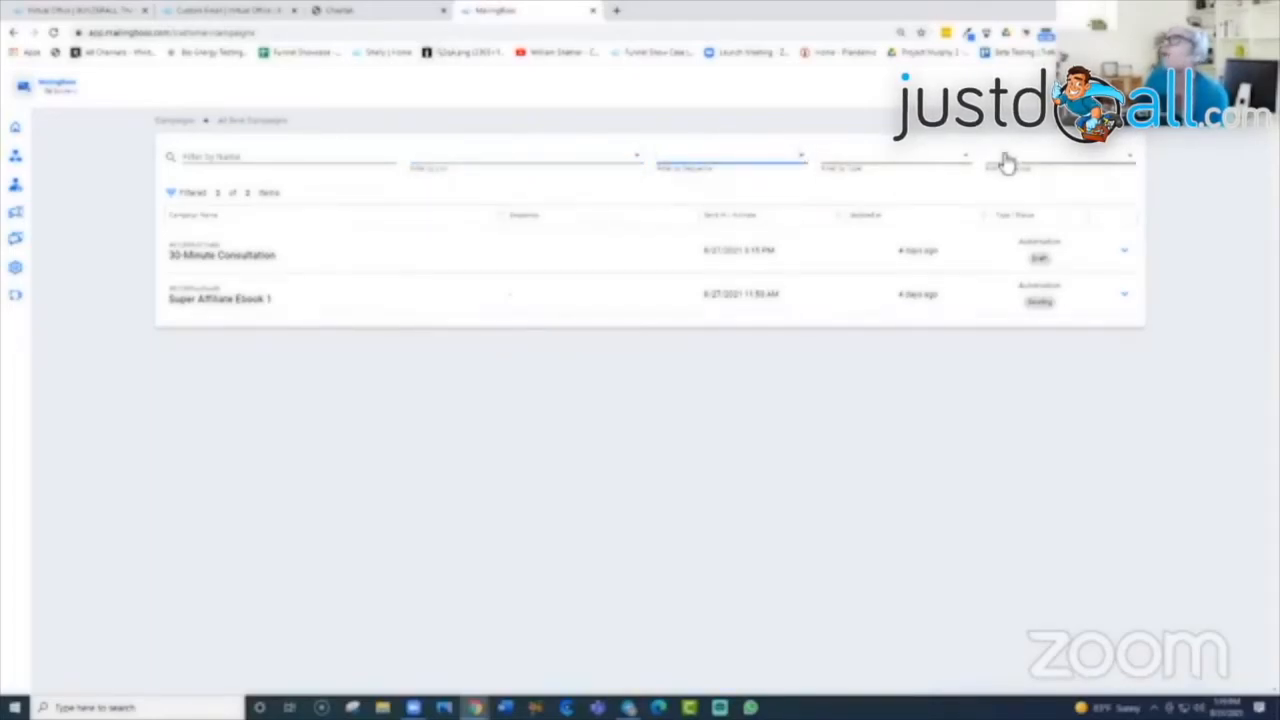
{"action": "left_click", "coordinate": [964, 161]}
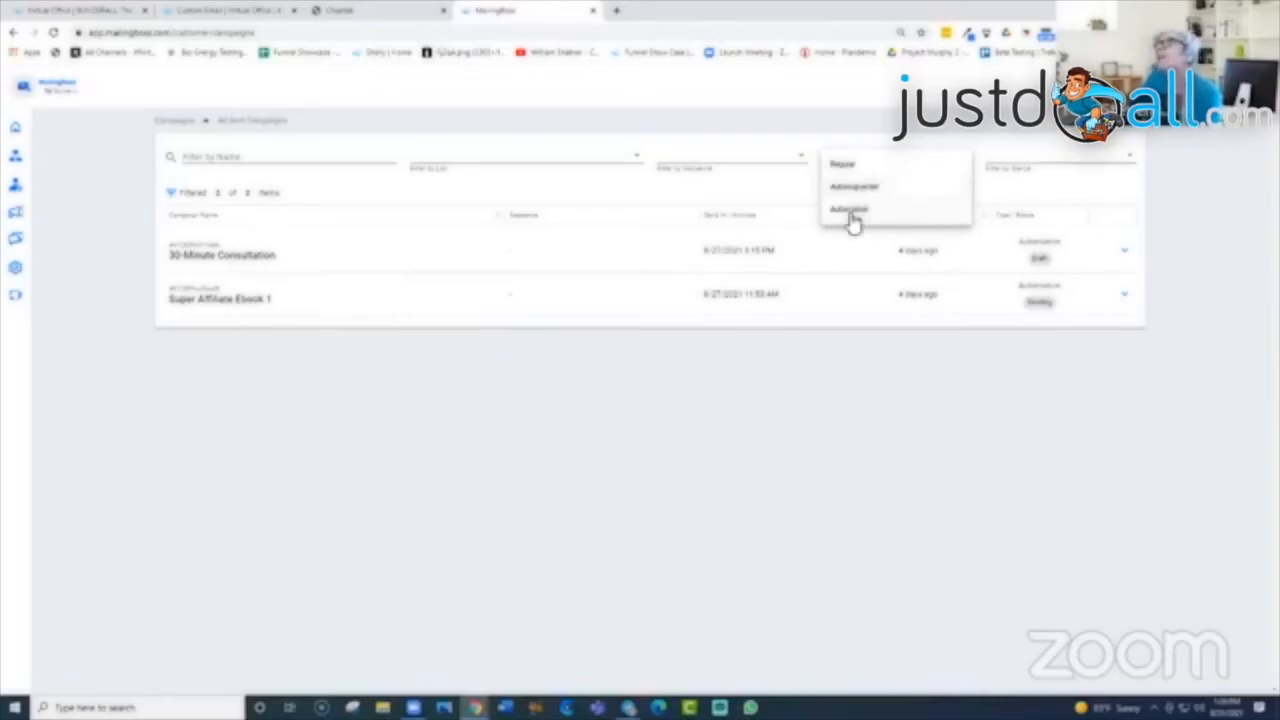
Step: Set Filter by Type to Automation, then Regular, and check the status filter without choosing
{"action": "left_click", "coordinate": [850, 212]}
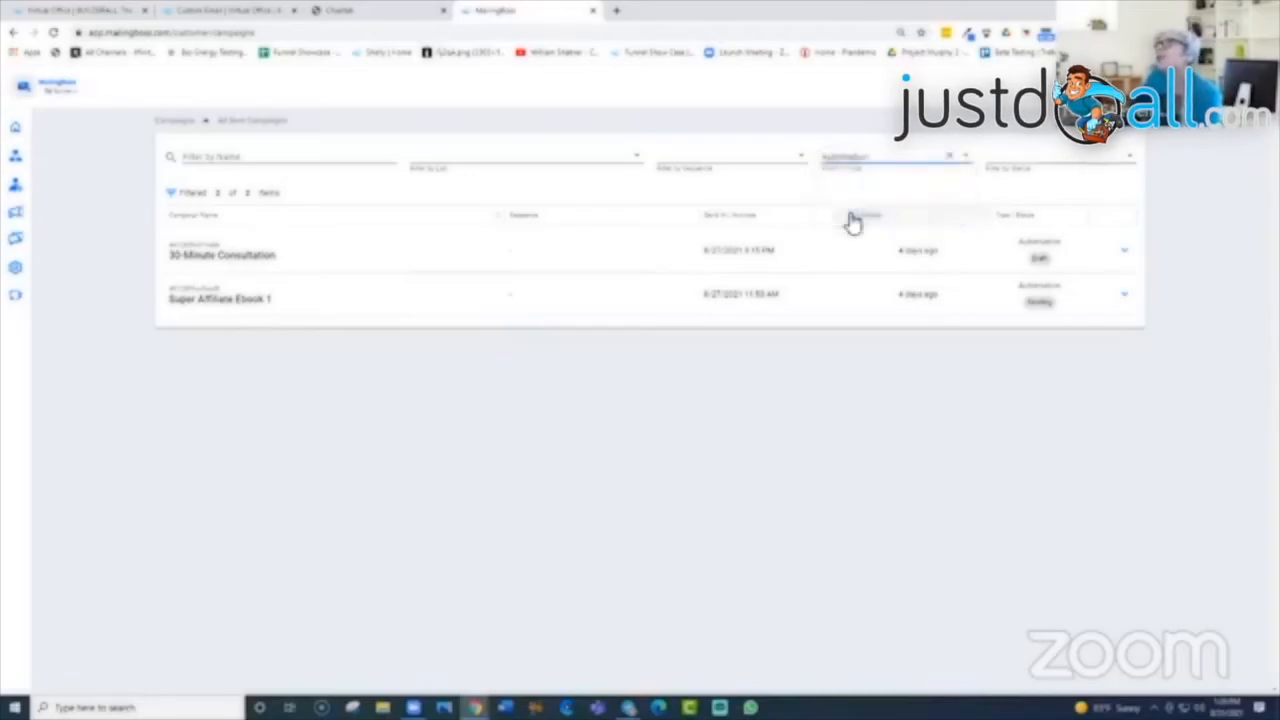
{"action": "left_click", "coordinate": [862, 162]}
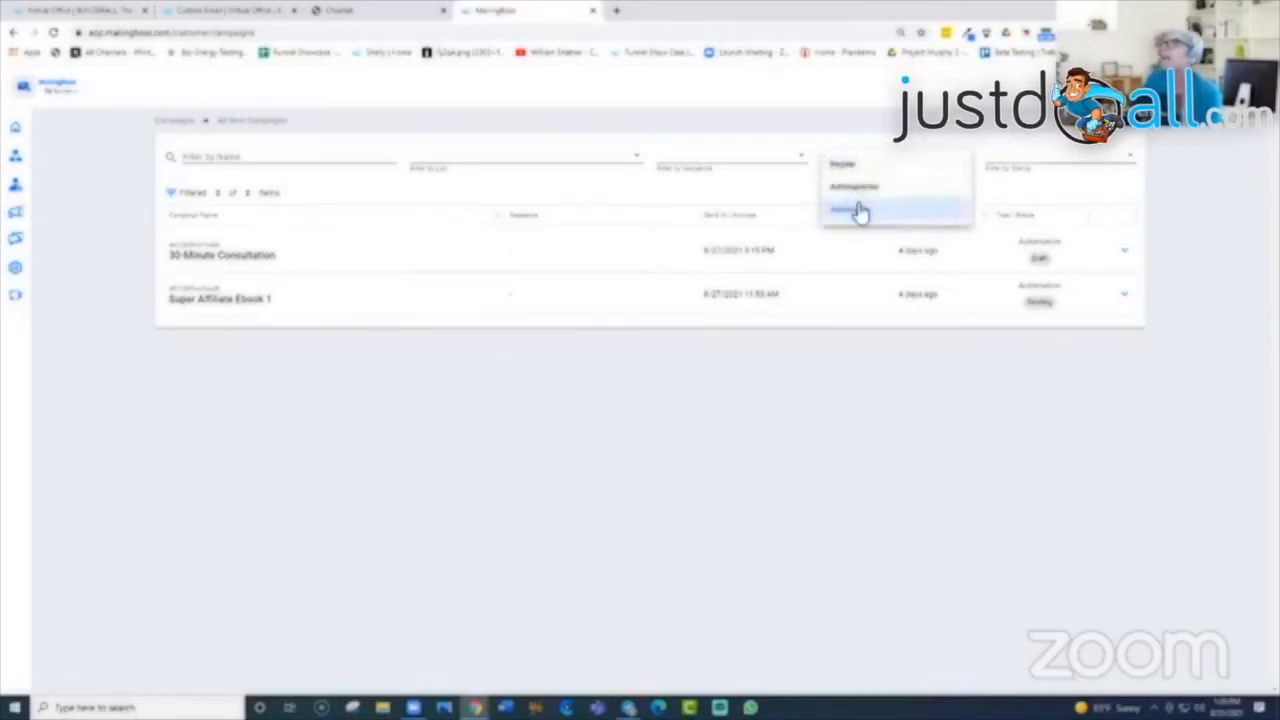
{"action": "left_click", "coordinate": [848, 166]}
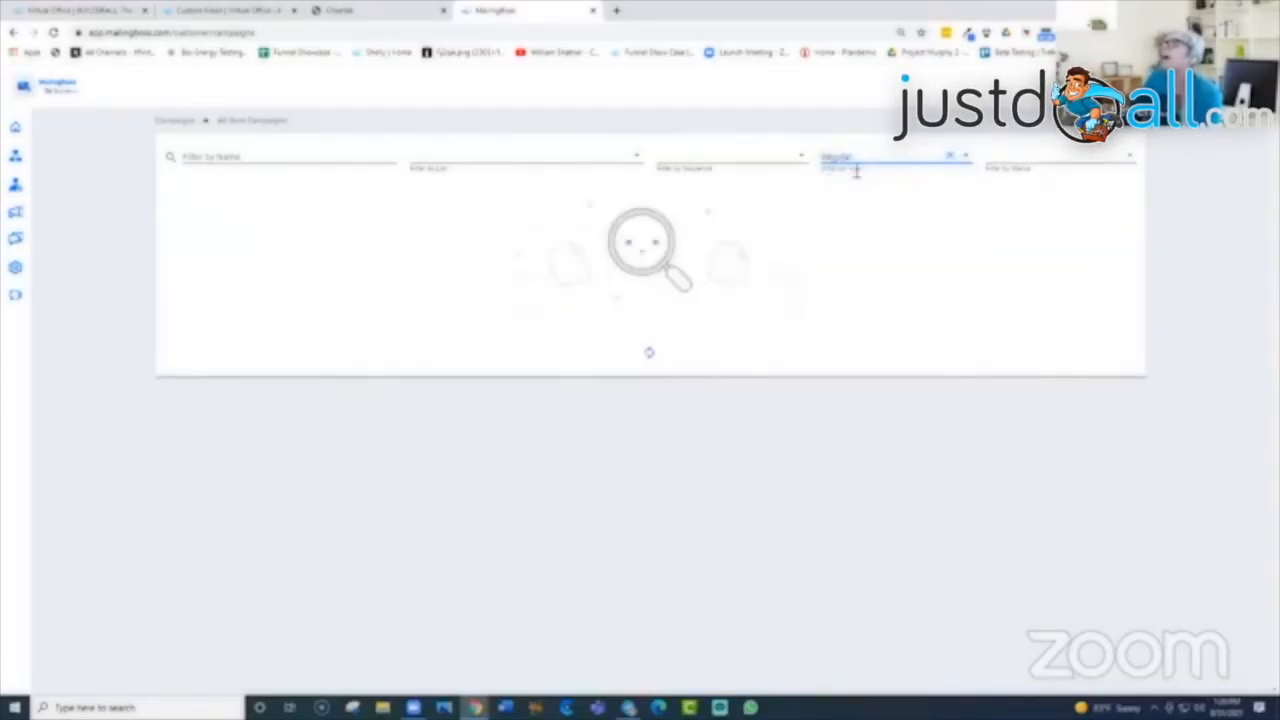
{"action": "left_click", "coordinate": [966, 166]}
{"action": "left_click", "coordinate": [846, 170]}
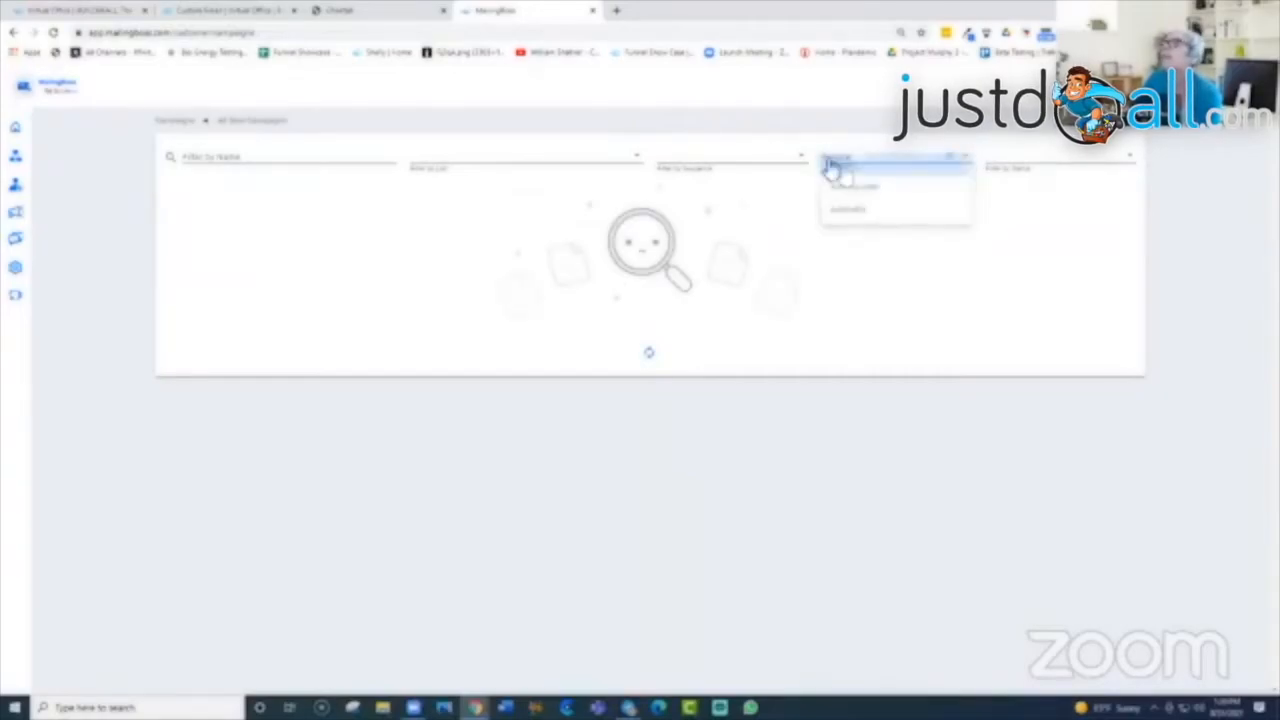
{"action": "left_click", "coordinate": [1065, 167]}
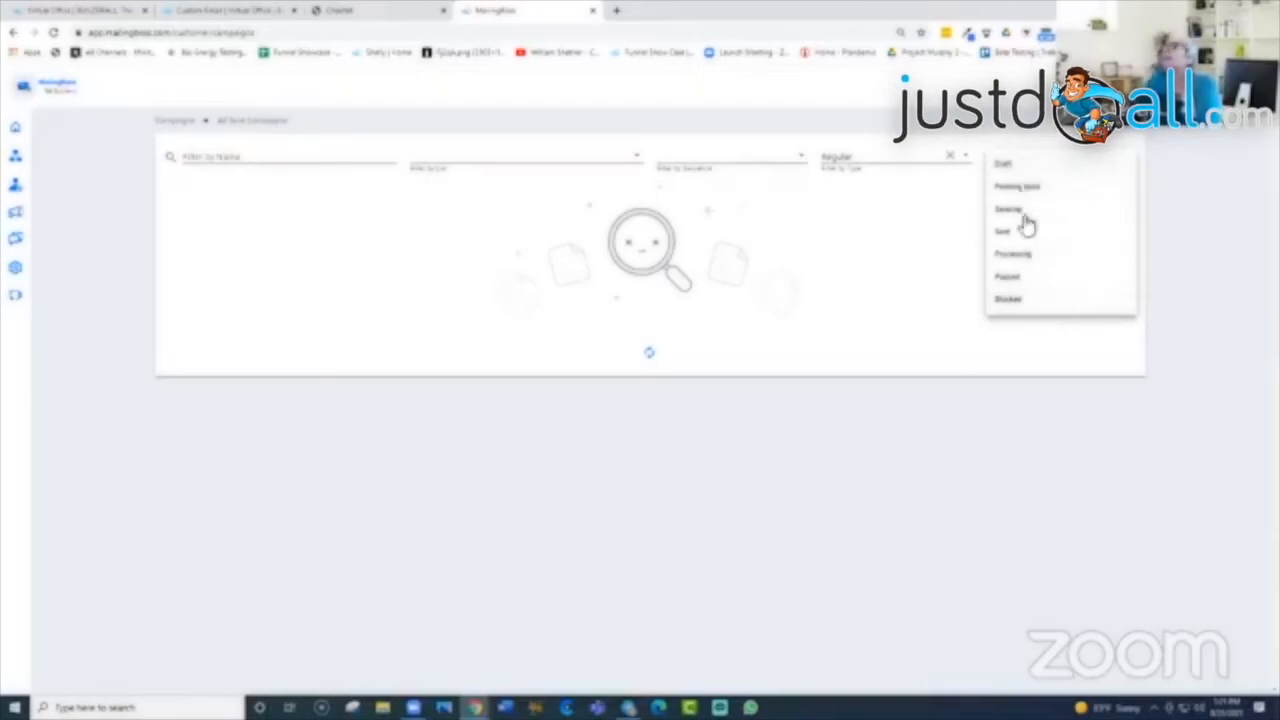
{"action": "left_click", "coordinate": [924, 241]}
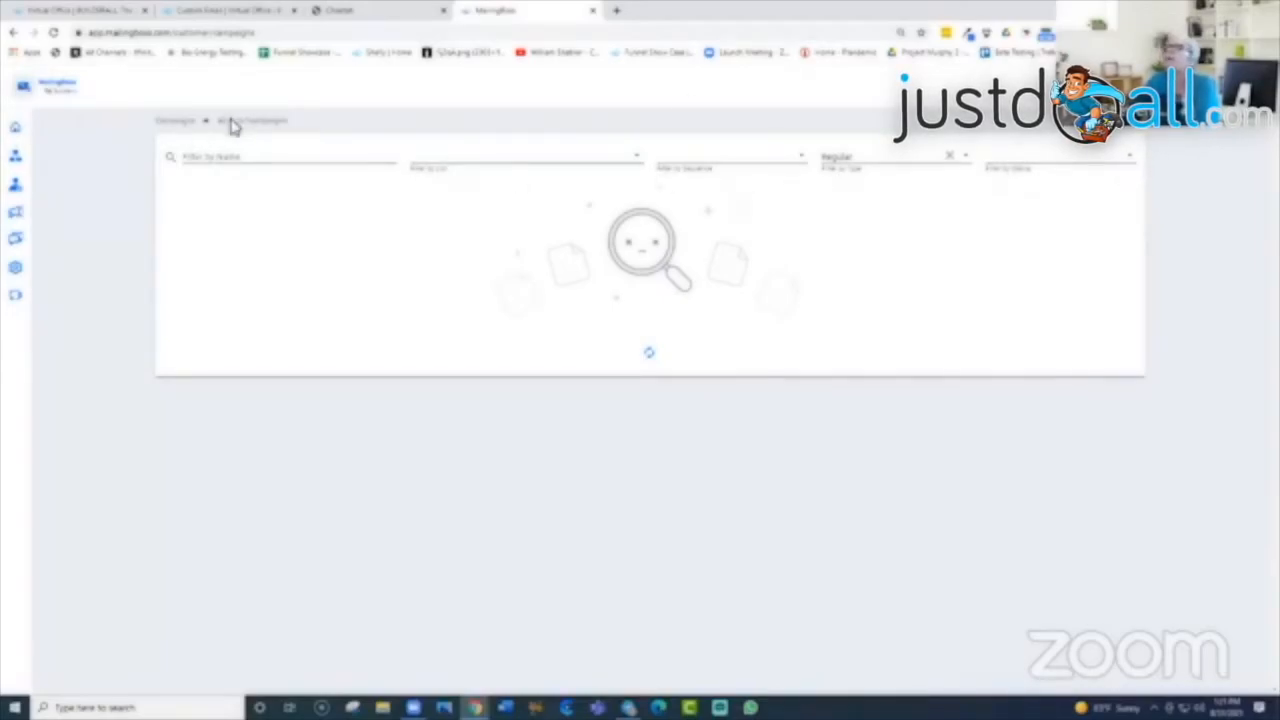
Step: Open the 30-Minute Consultation campaign's Overview from All Sent Campaigns
{"action": "mouse_move", "coordinate": [14, 128]}
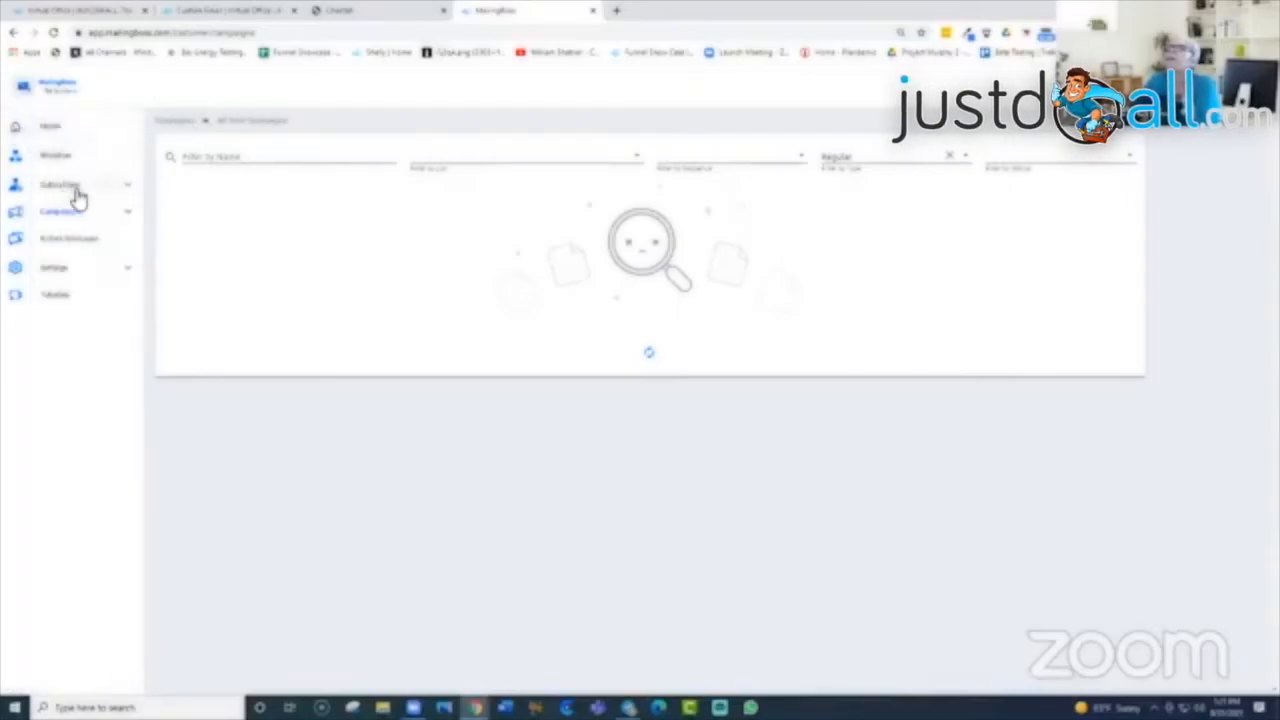
{"action": "left_click", "coordinate": [125, 214]}
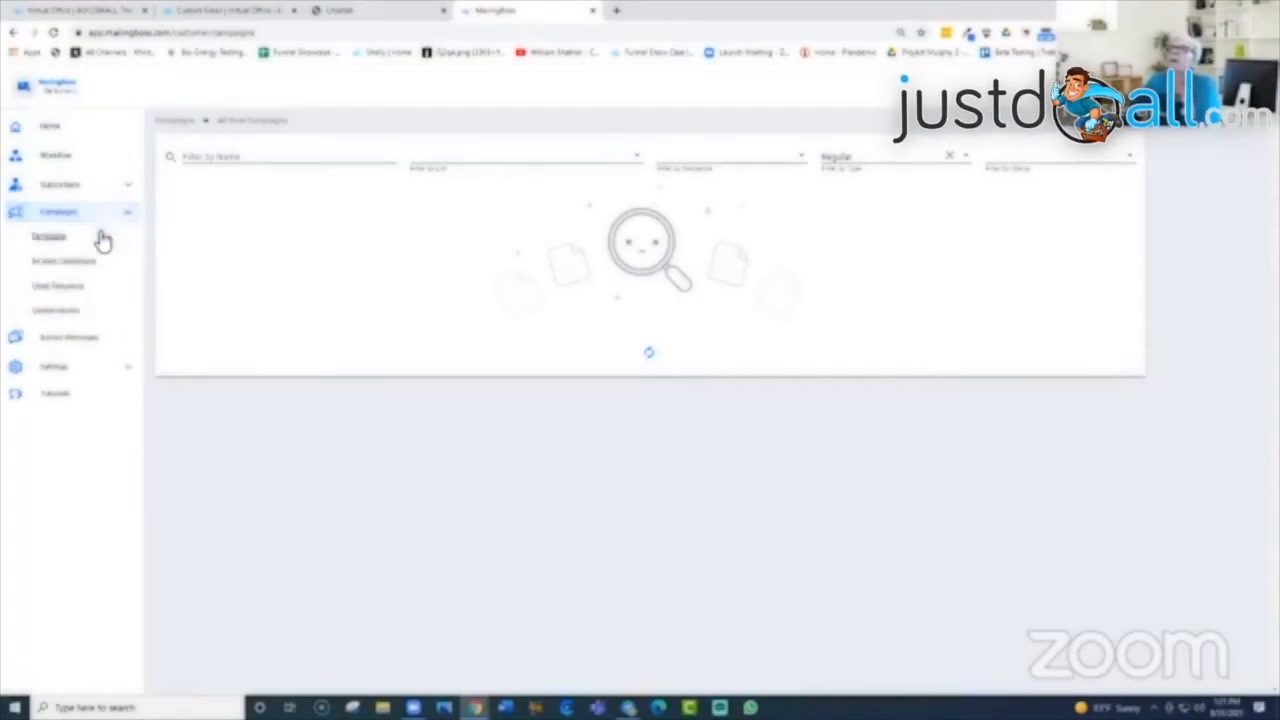
{"action": "left_click", "coordinate": [90, 265]}
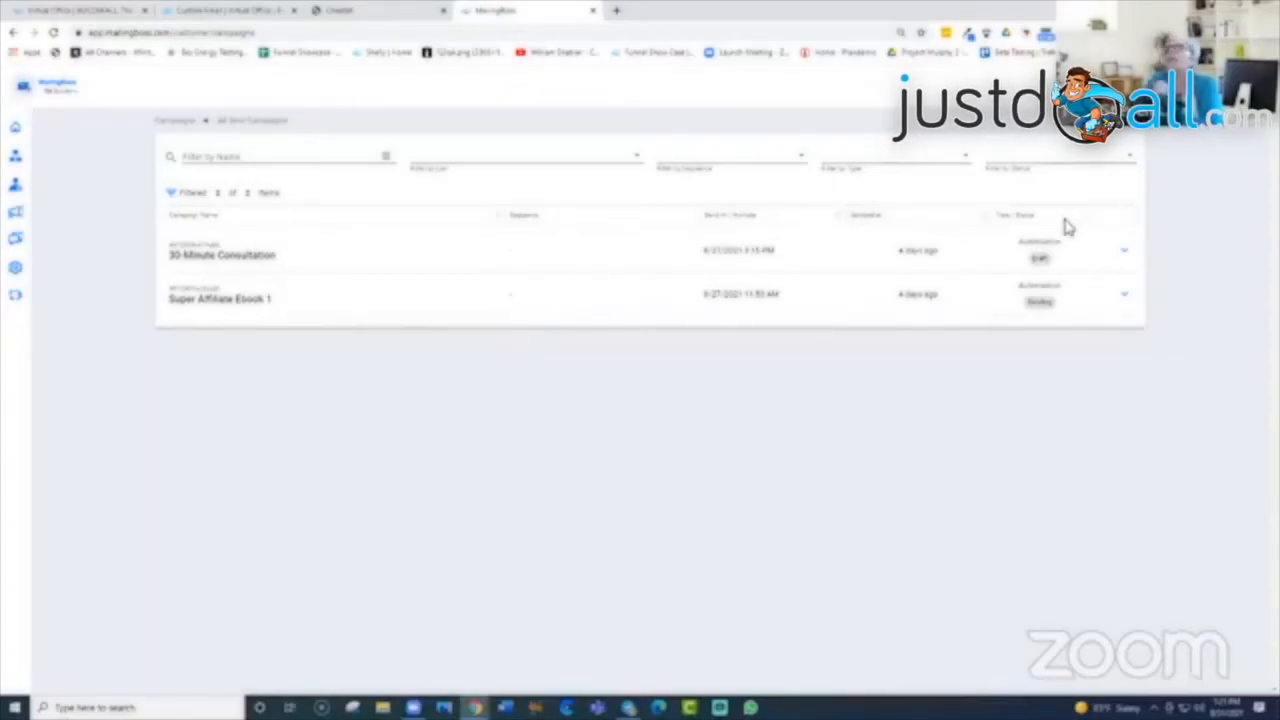
{"action": "left_click", "coordinate": [1126, 260]}
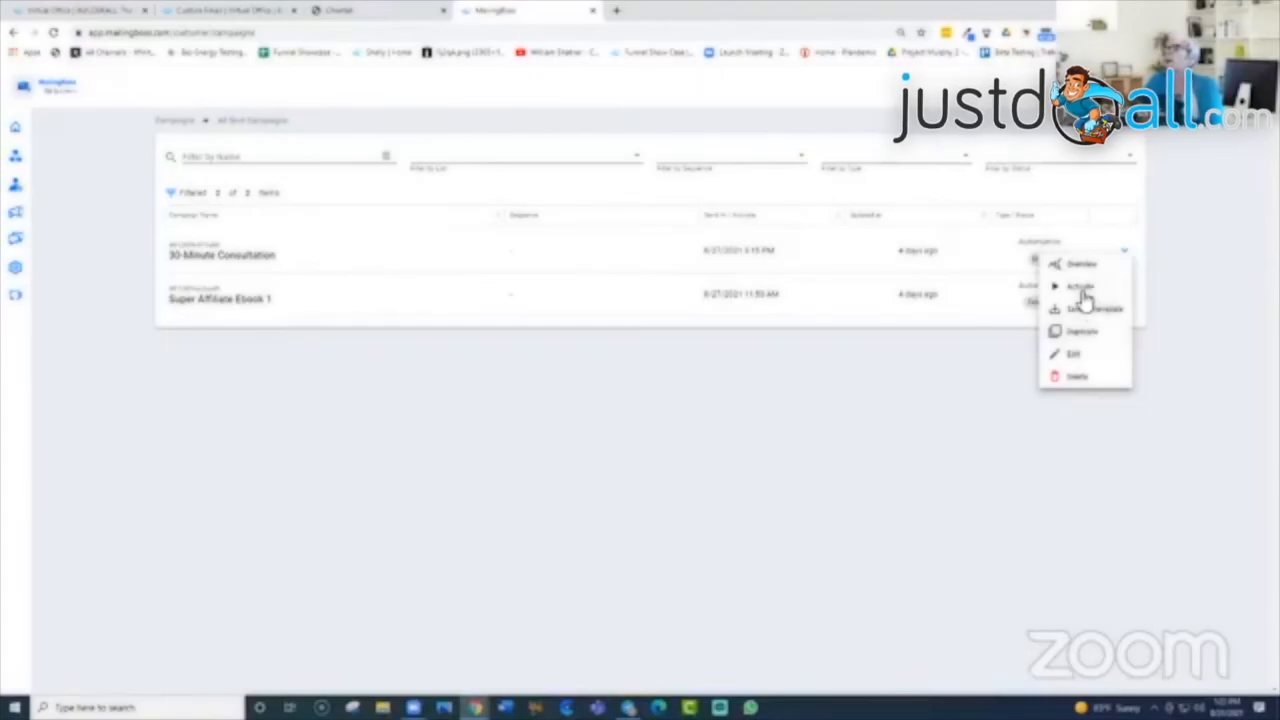
{"action": "left_click", "coordinate": [1085, 264]}
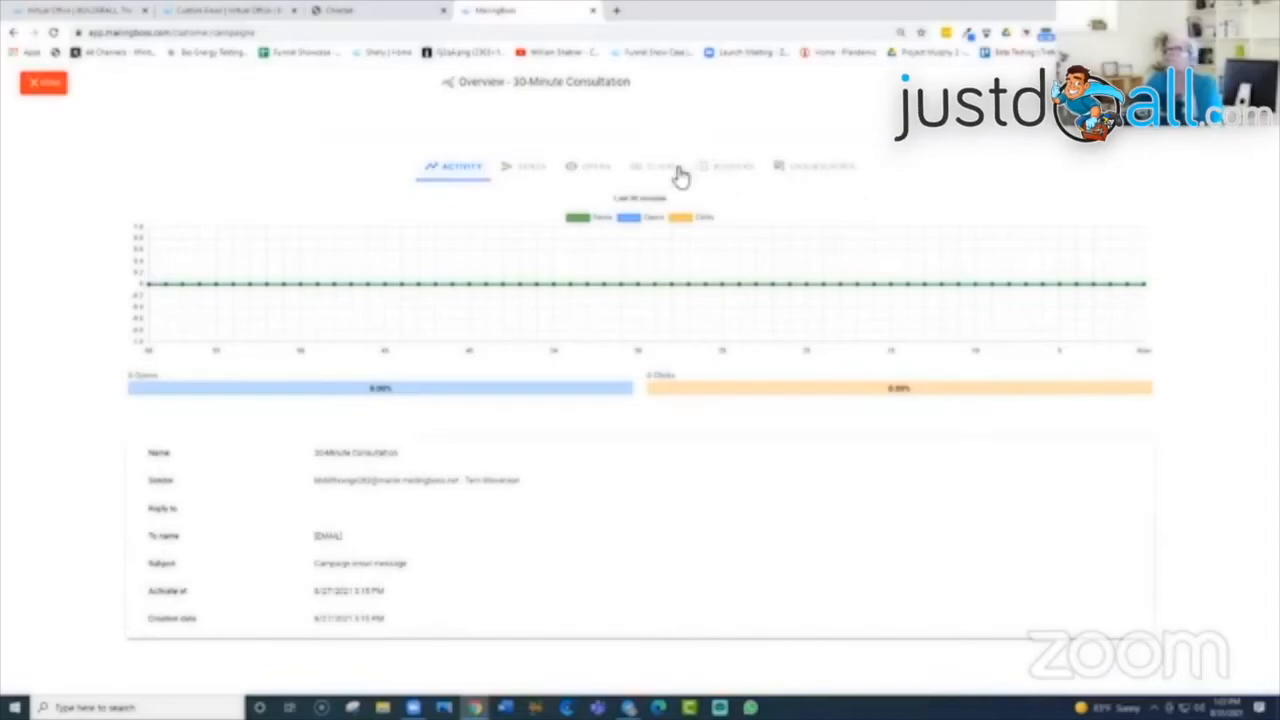
Step: Close the campaign overview and return to the Home setup checklist
{"action": "left_click", "coordinate": [42, 88]}
{"action": "mouse_move", "coordinate": [57, 189]}
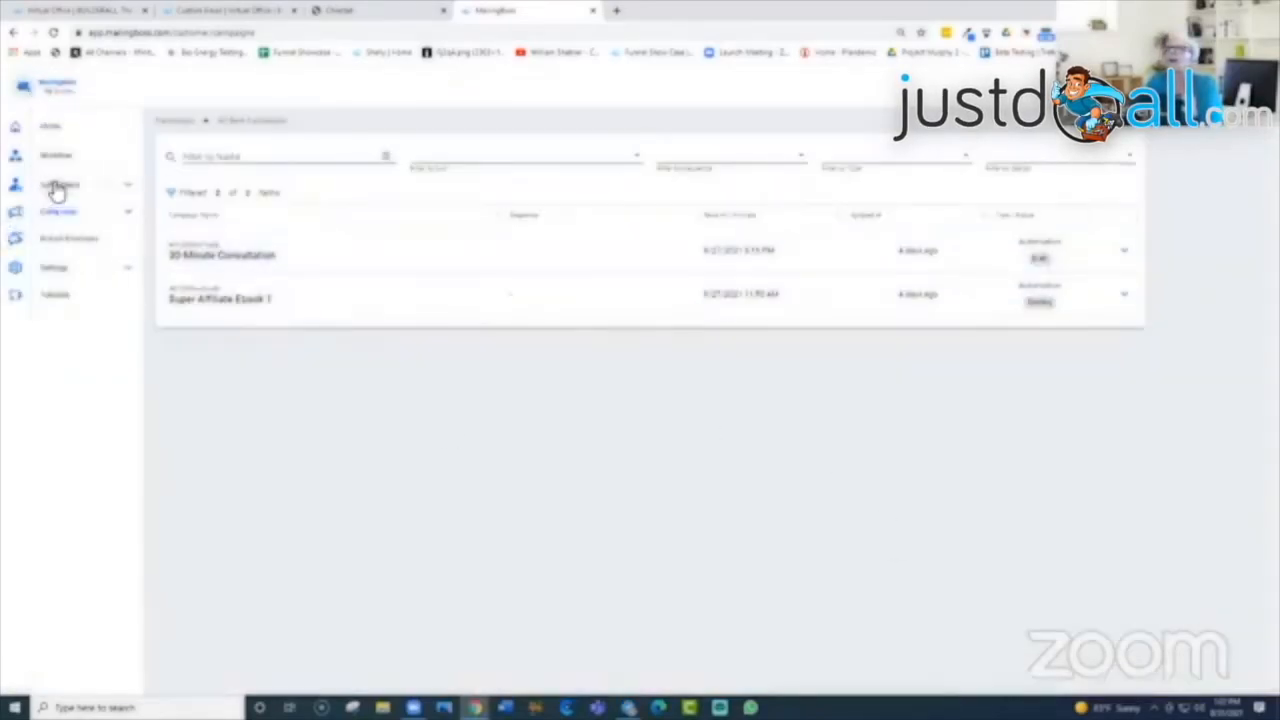
{"action": "left_click", "coordinate": [131, 218]}
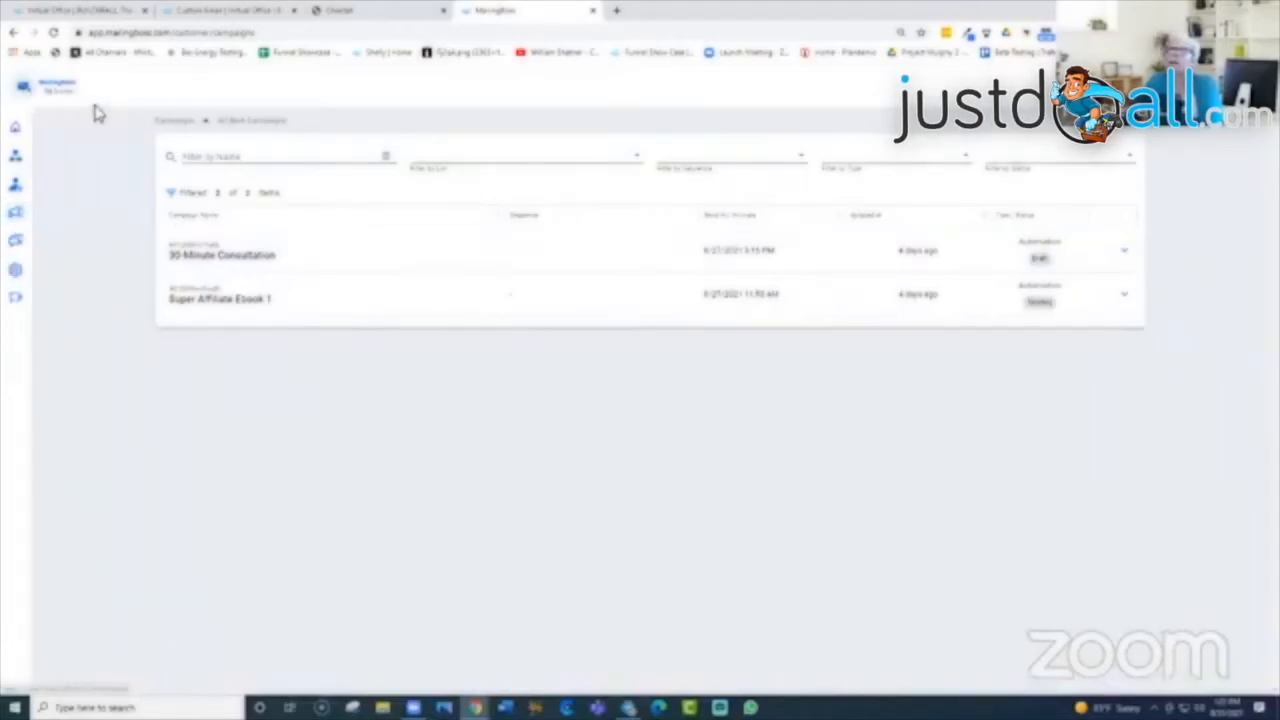
{"action": "left_click", "coordinate": [16, 128]}
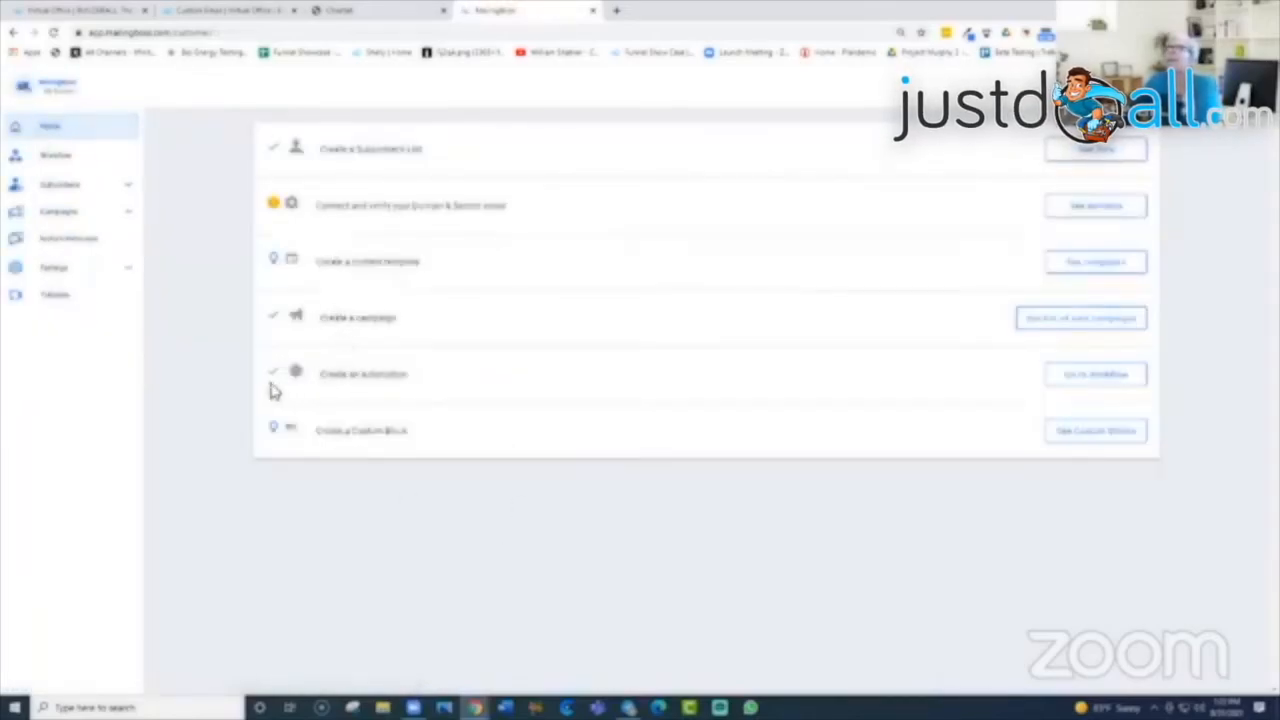
Step: Go to Workflows and start a new workflow to choose its join trigger
{"action": "left_click", "coordinate": [1100, 386]}
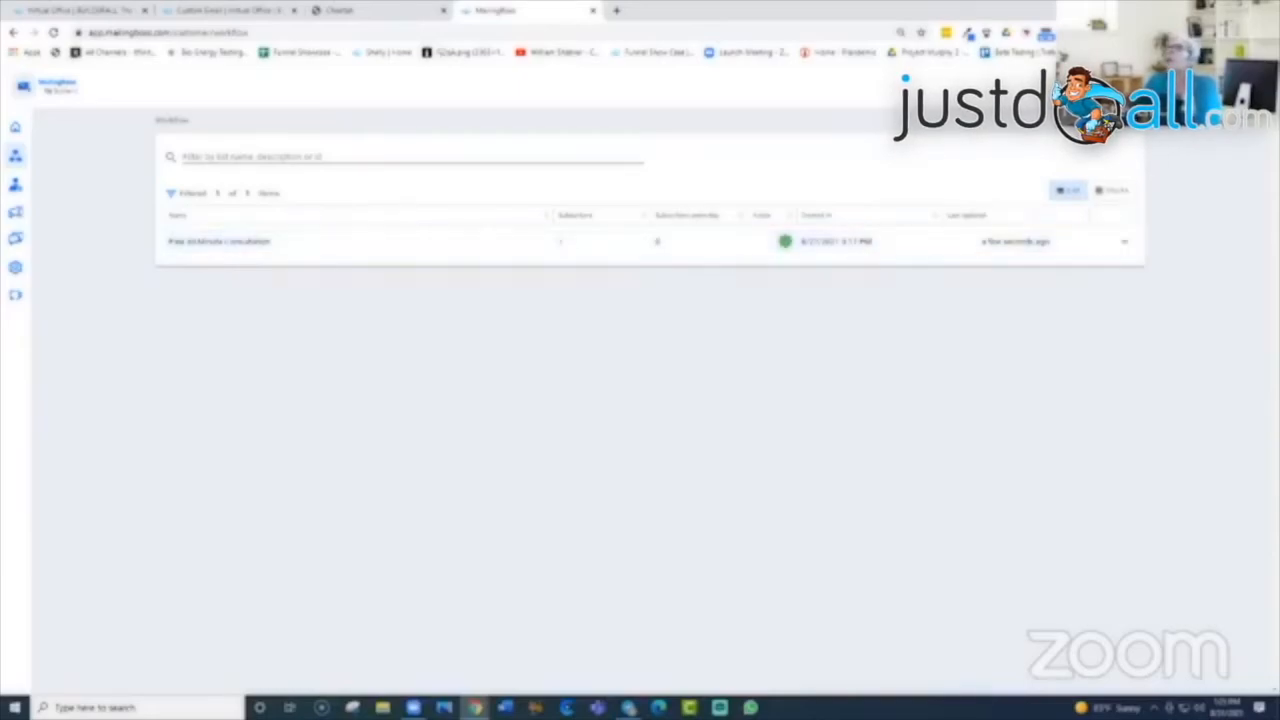
{"action": "left_click", "coordinate": [1095, 122]}
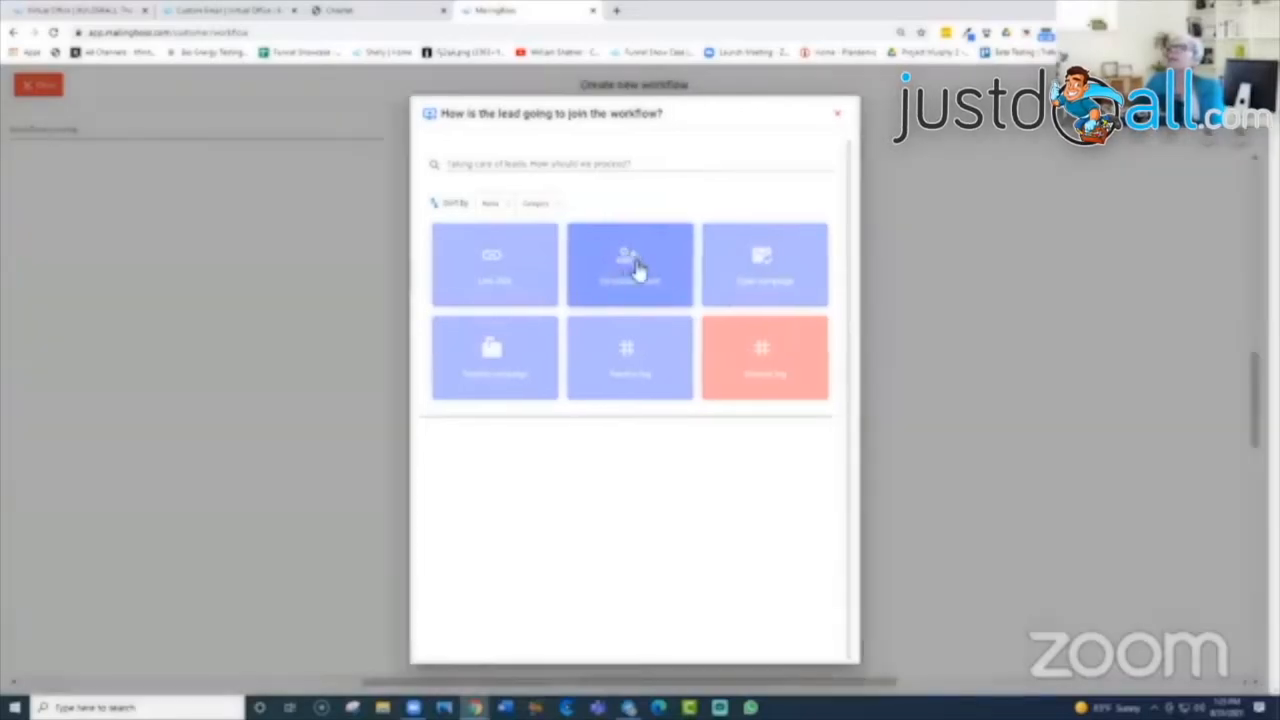
Step: Create the 'Tuesday MB Training' list with Single opt-in and description 'this is a test' as trigger list
{"action": "left_click", "coordinate": [636, 268]}
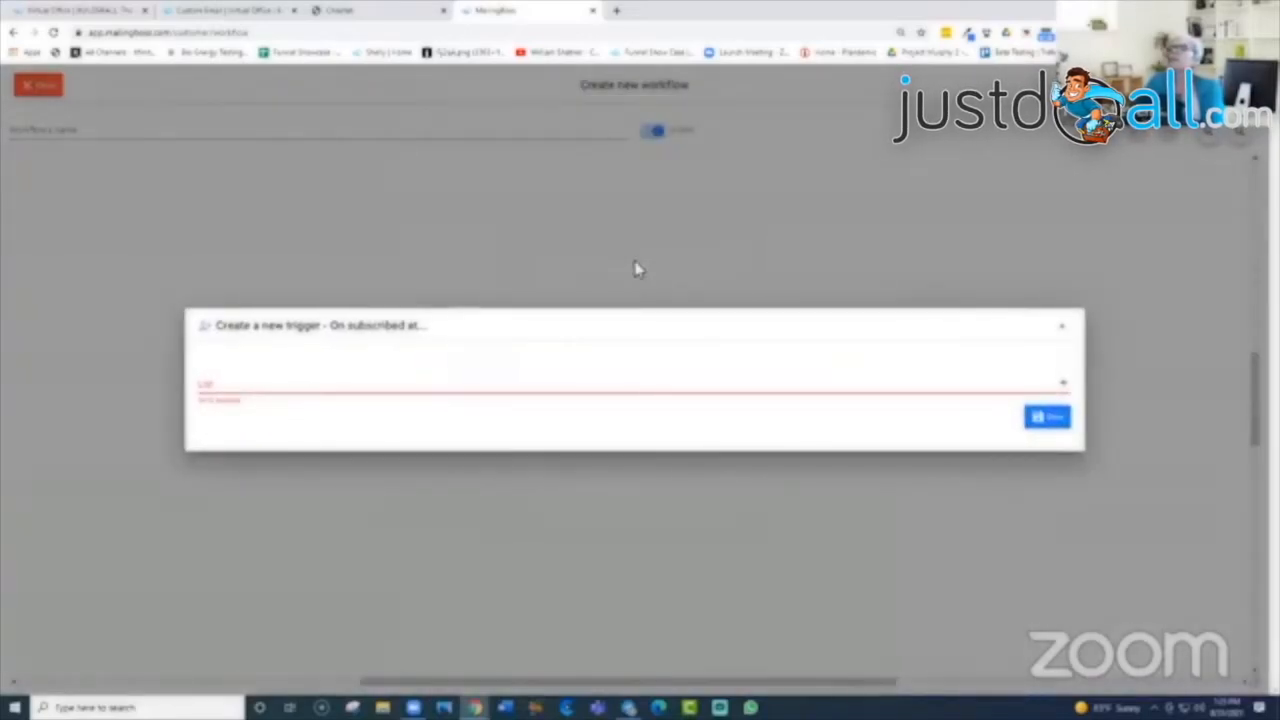
{"action": "left_click", "coordinate": [1063, 390]}
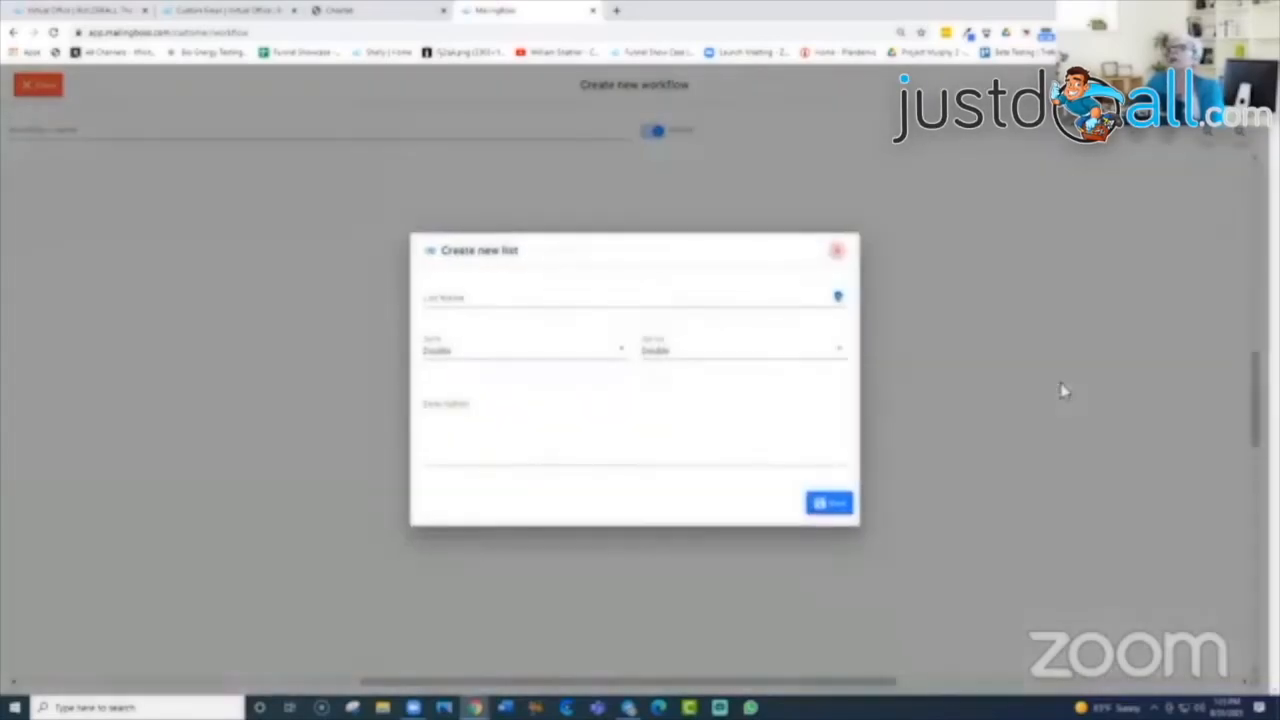
{"action": "left_click", "coordinate": [526, 297]}
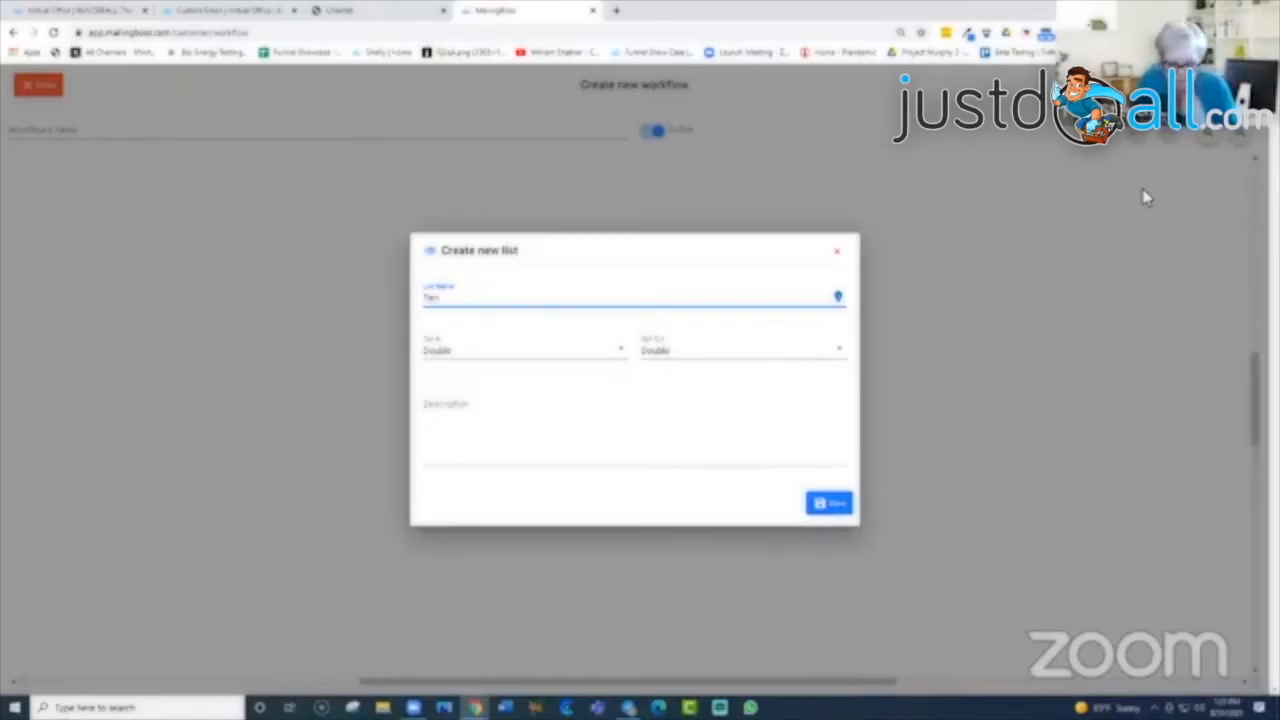
{"action": "key", "text": "BackSpace"}
{"action": "key", "text": "BackSpace"}
{"action": "key", "text": "BackSpace"}
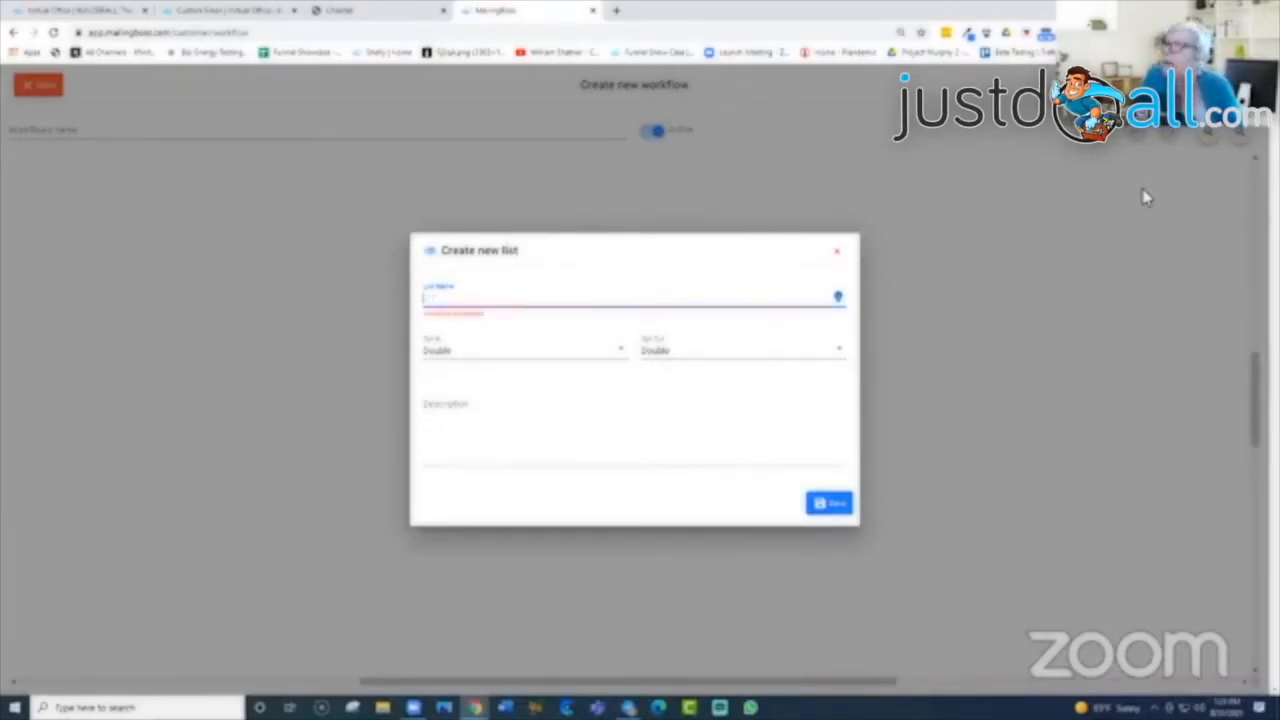
{"action": "type", "text": "Tuesday Training"}
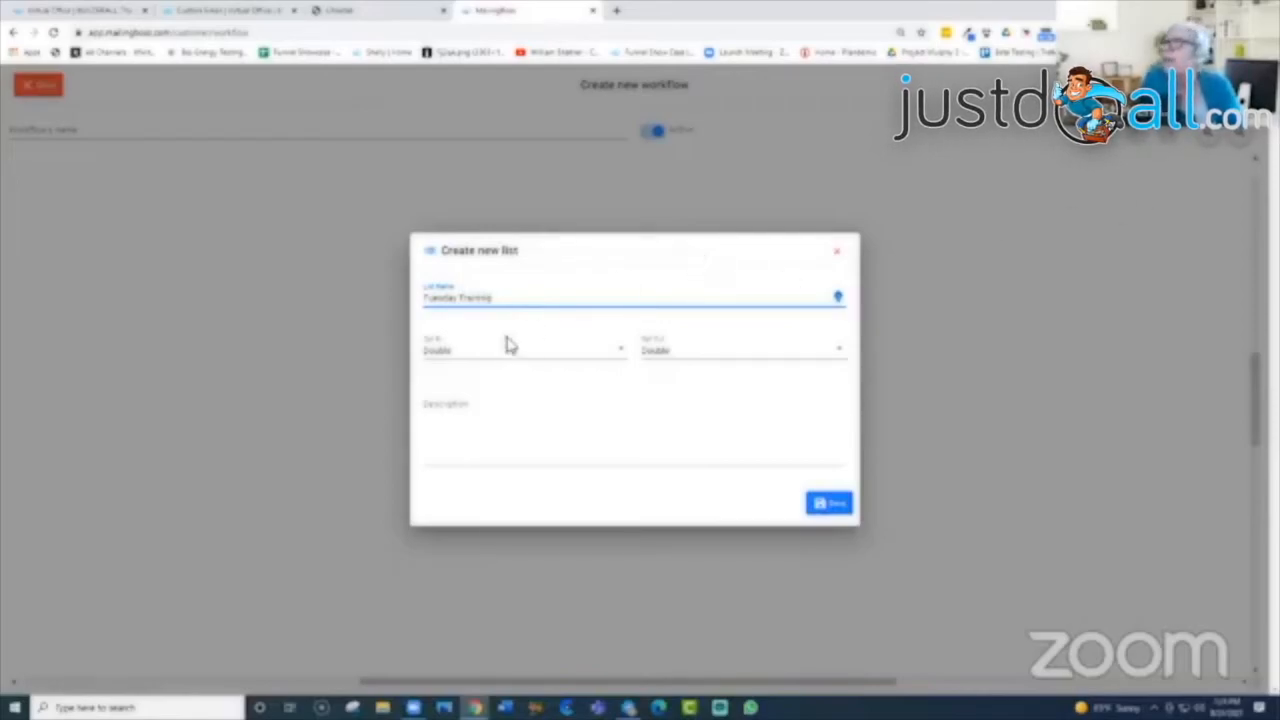
{"action": "left_click", "coordinate": [461, 301]}
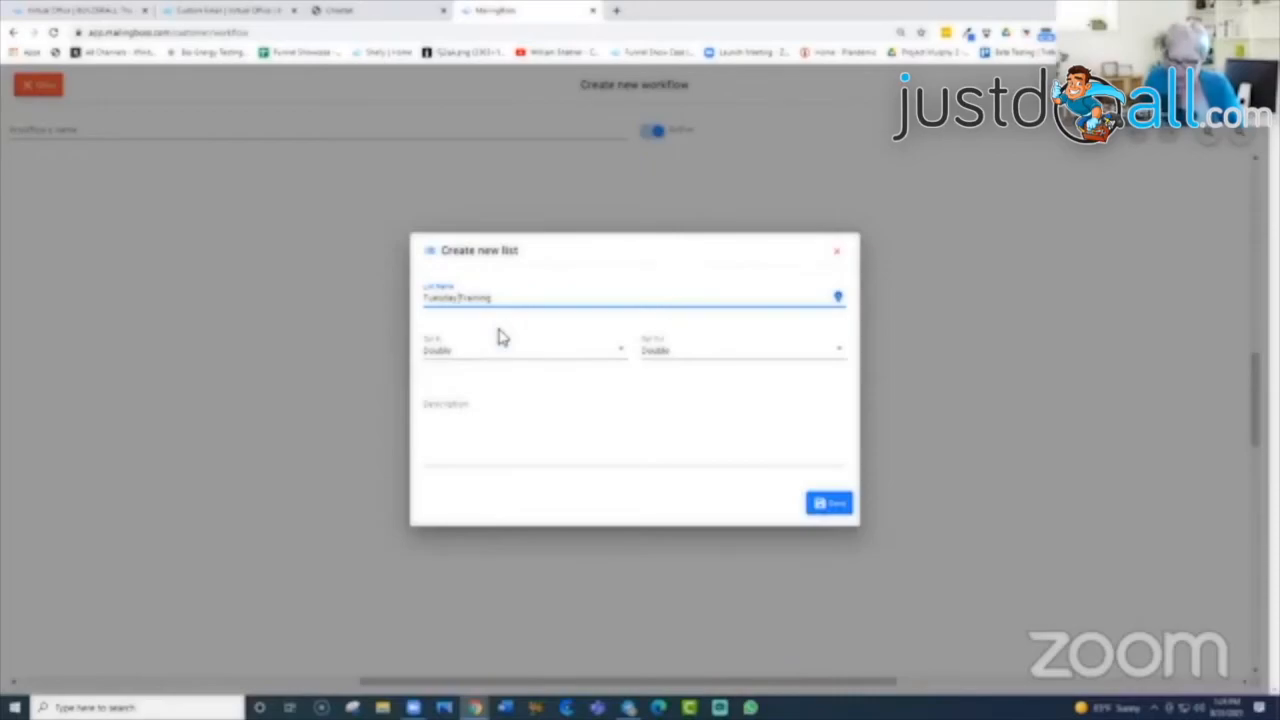
{"action": "type", "text": "WF"}
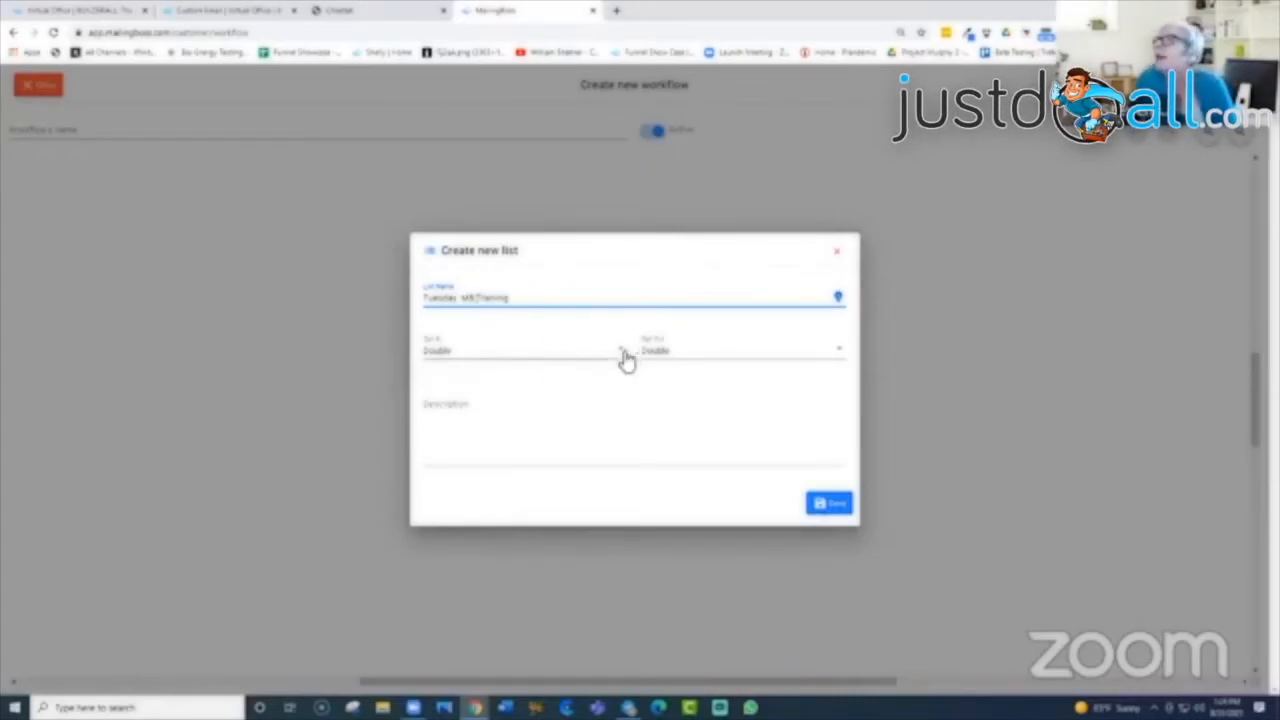
{"action": "left_click", "coordinate": [840, 358]}
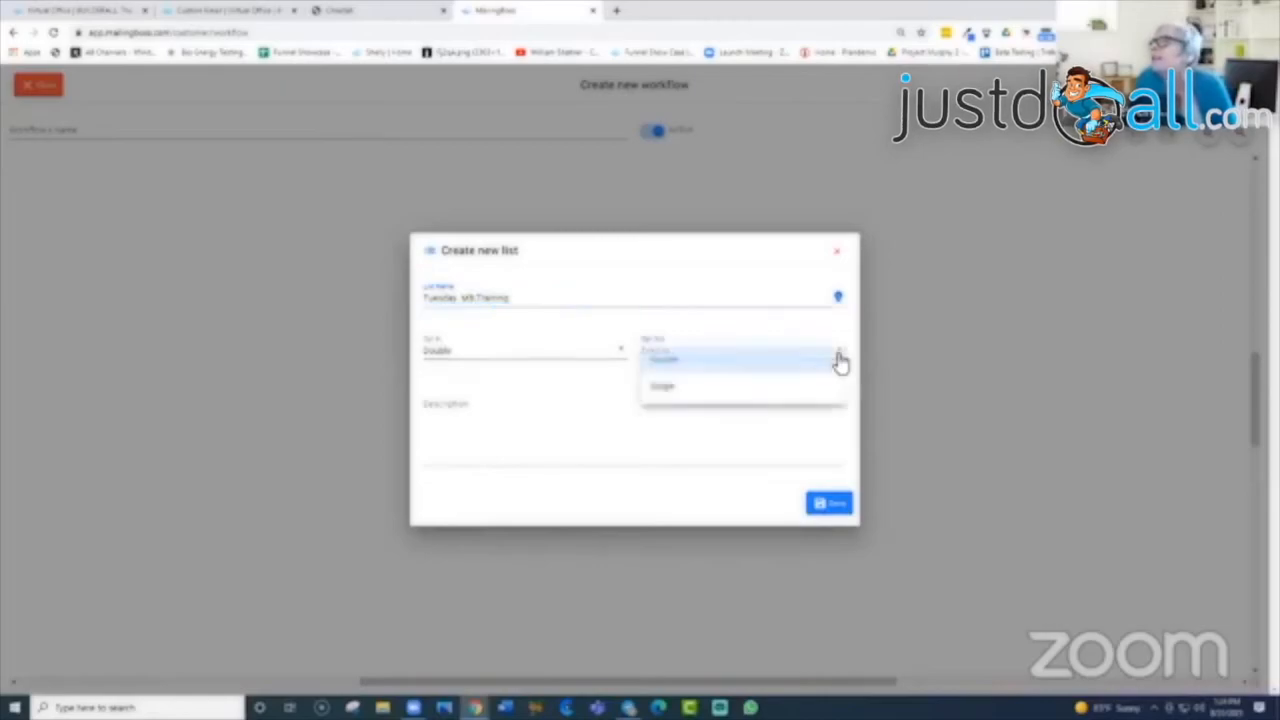
{"action": "left_click", "coordinate": [711, 392]}
{"action": "left_click", "coordinate": [452, 442]}
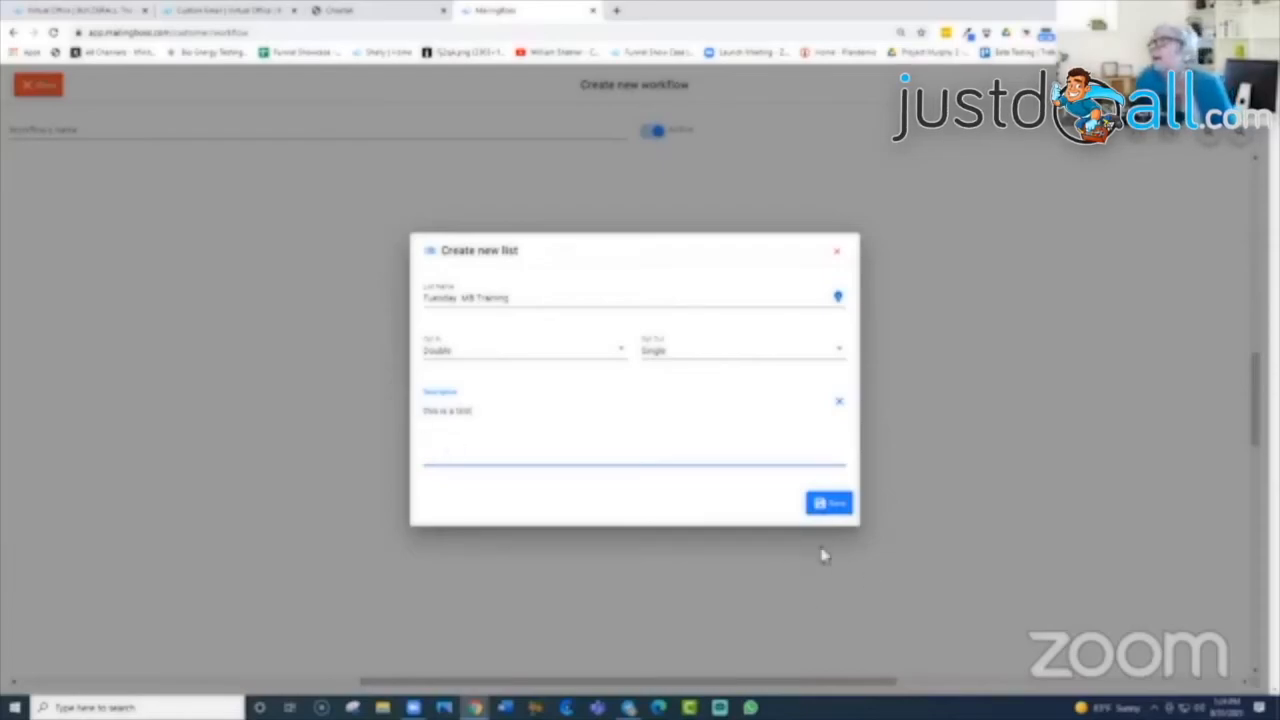
{"action": "left_click", "coordinate": [826, 505]}
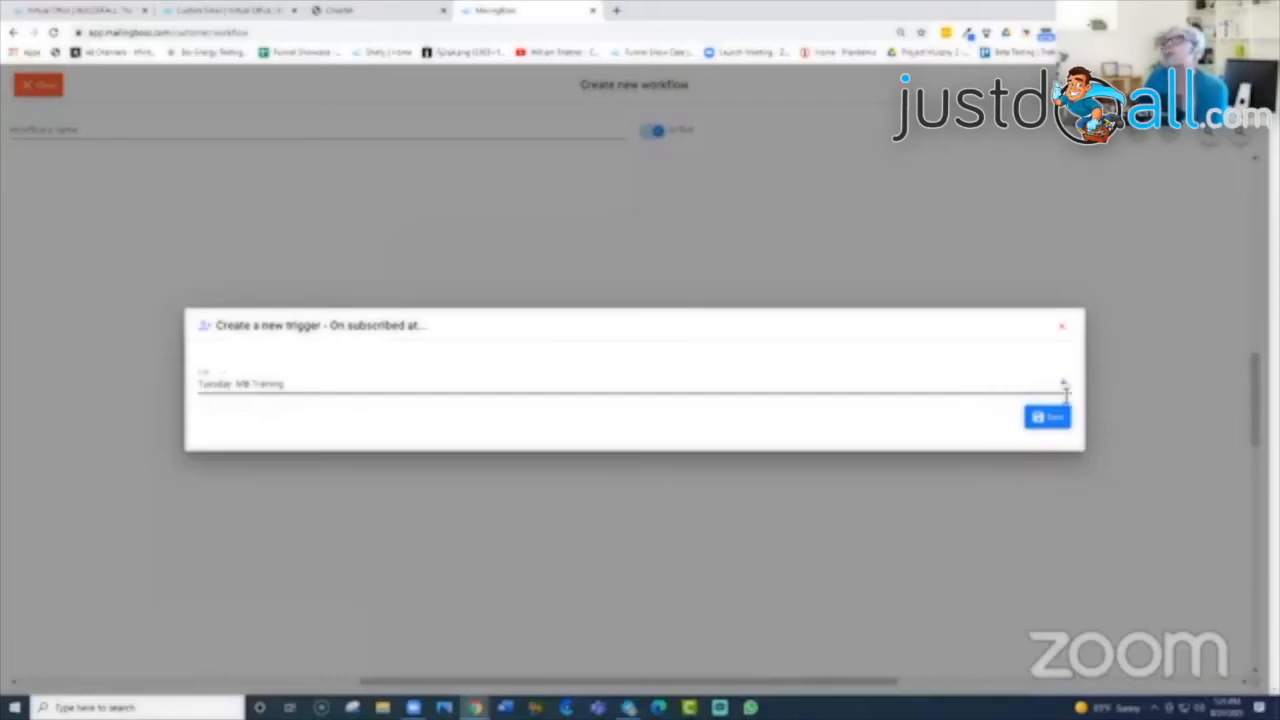
Step: Save the subscribe trigger, then add an Add tag step that applies the tag 'Cest lab'
{"action": "left_click", "coordinate": [1060, 422]}
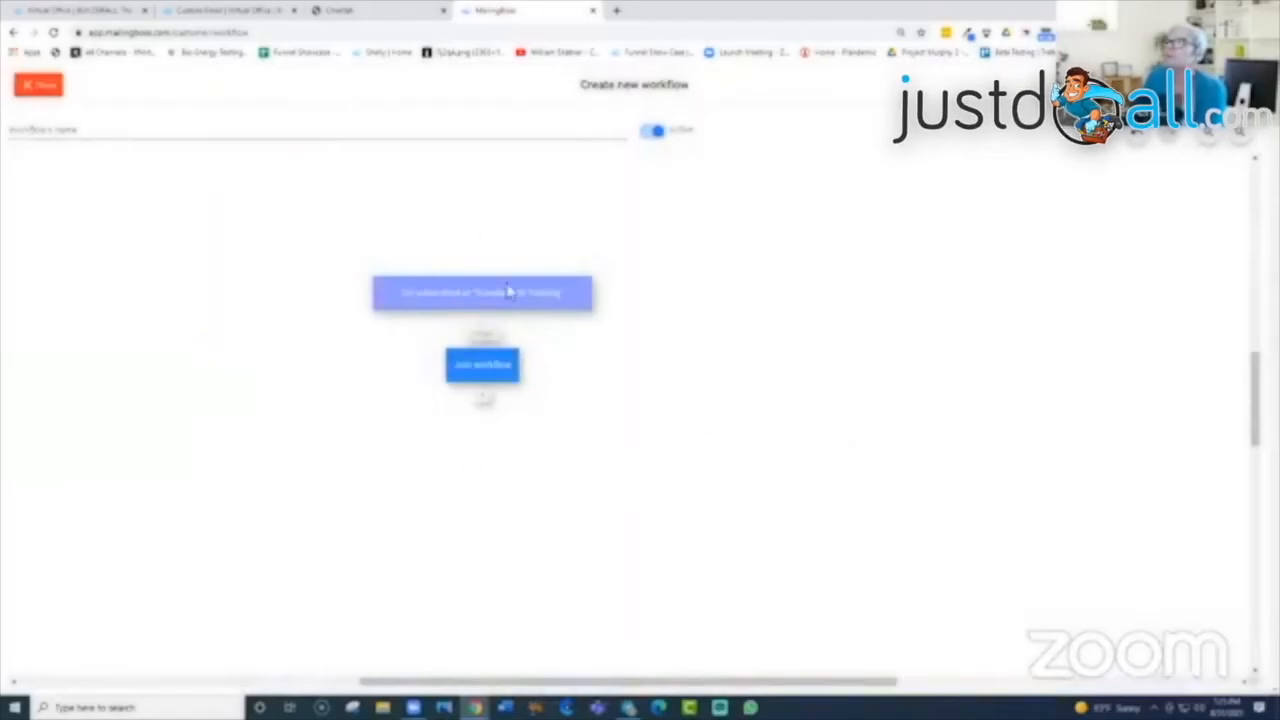
{"action": "left_click", "coordinate": [488, 398]}
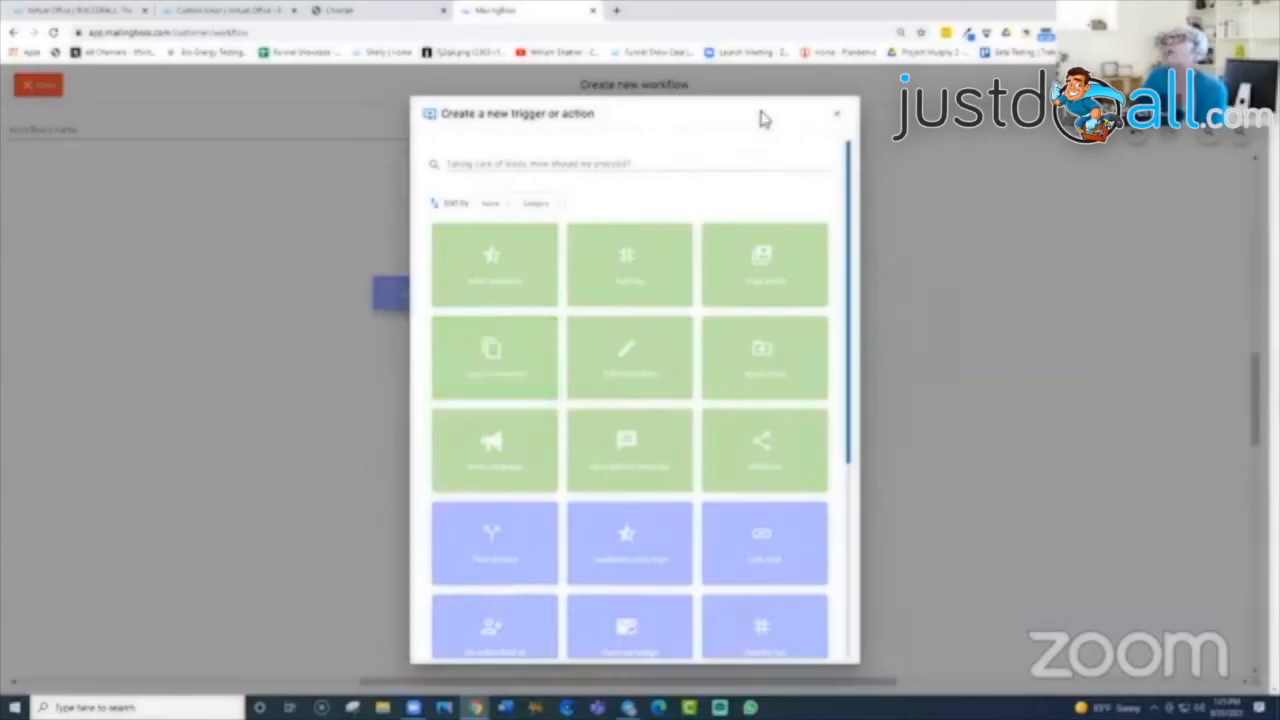
{"action": "left_click_drag", "start_coordinate": [763, 100], "coordinate": [766, 81]}
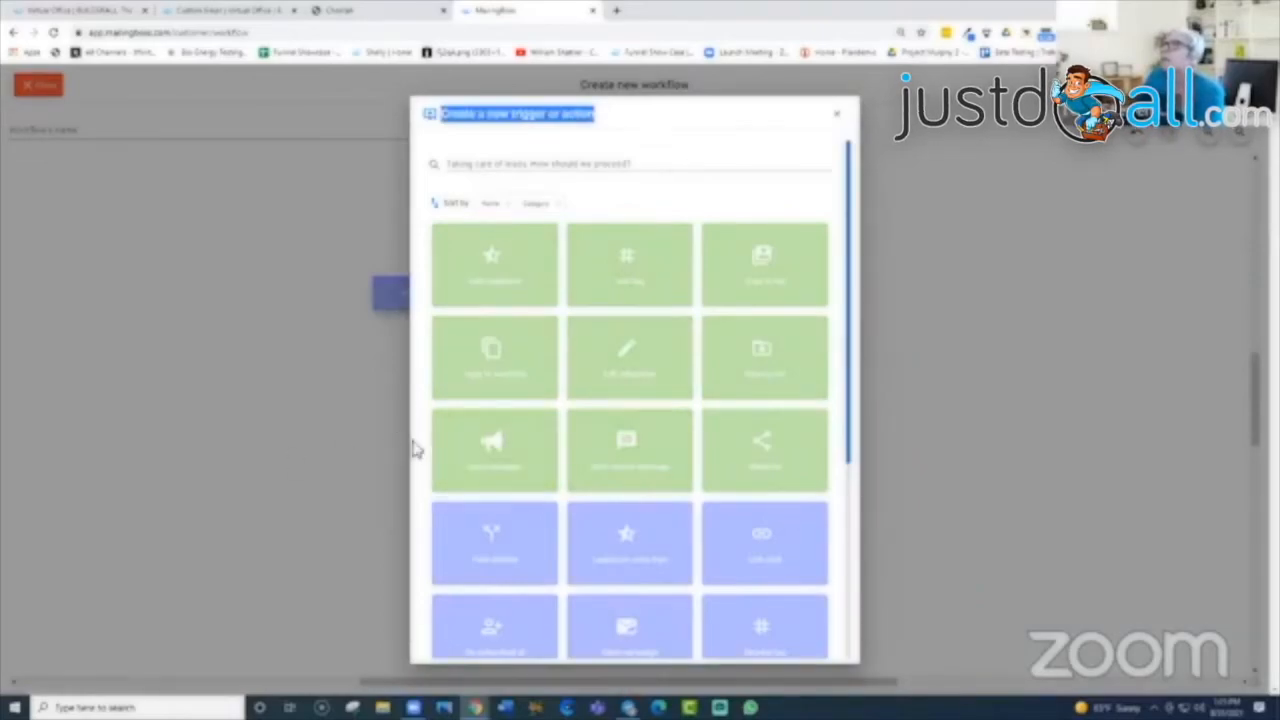
{"action": "left_click", "coordinate": [648, 275]}
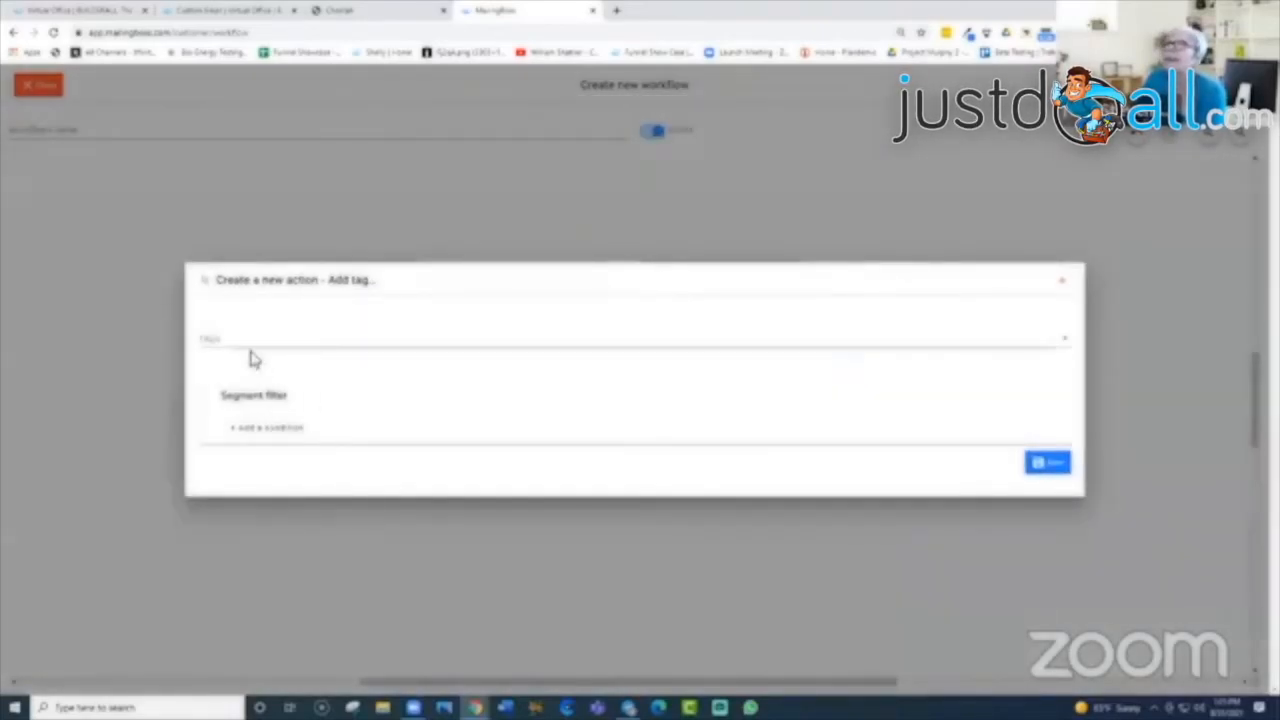
{"action": "left_click", "coordinate": [236, 340]}
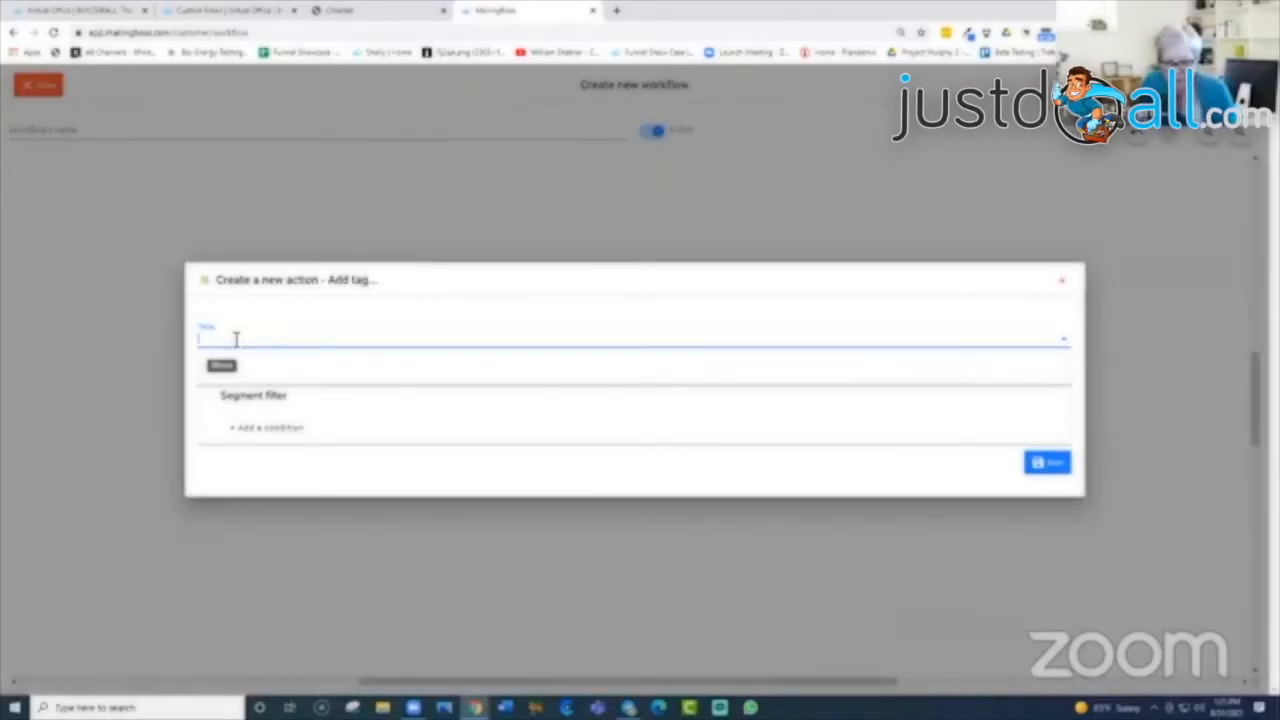
{"action": "type", "text": "Cest"}
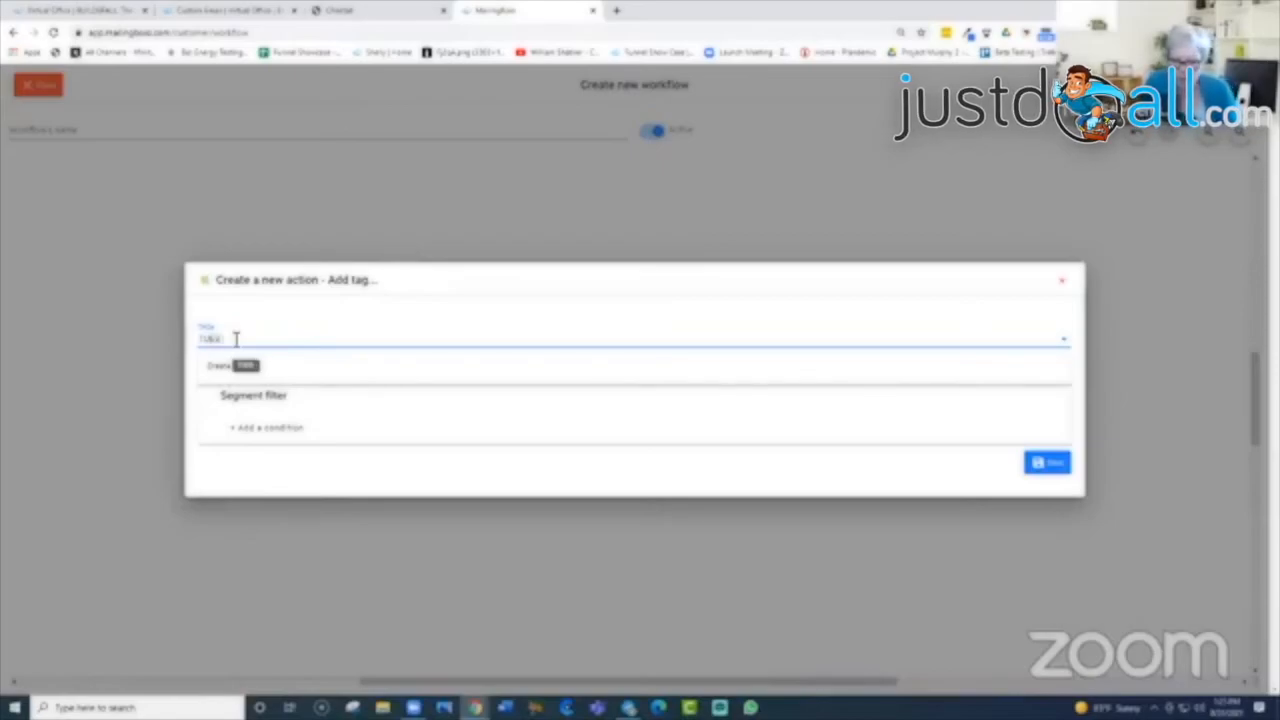
{"action": "type", "text": " lab"}
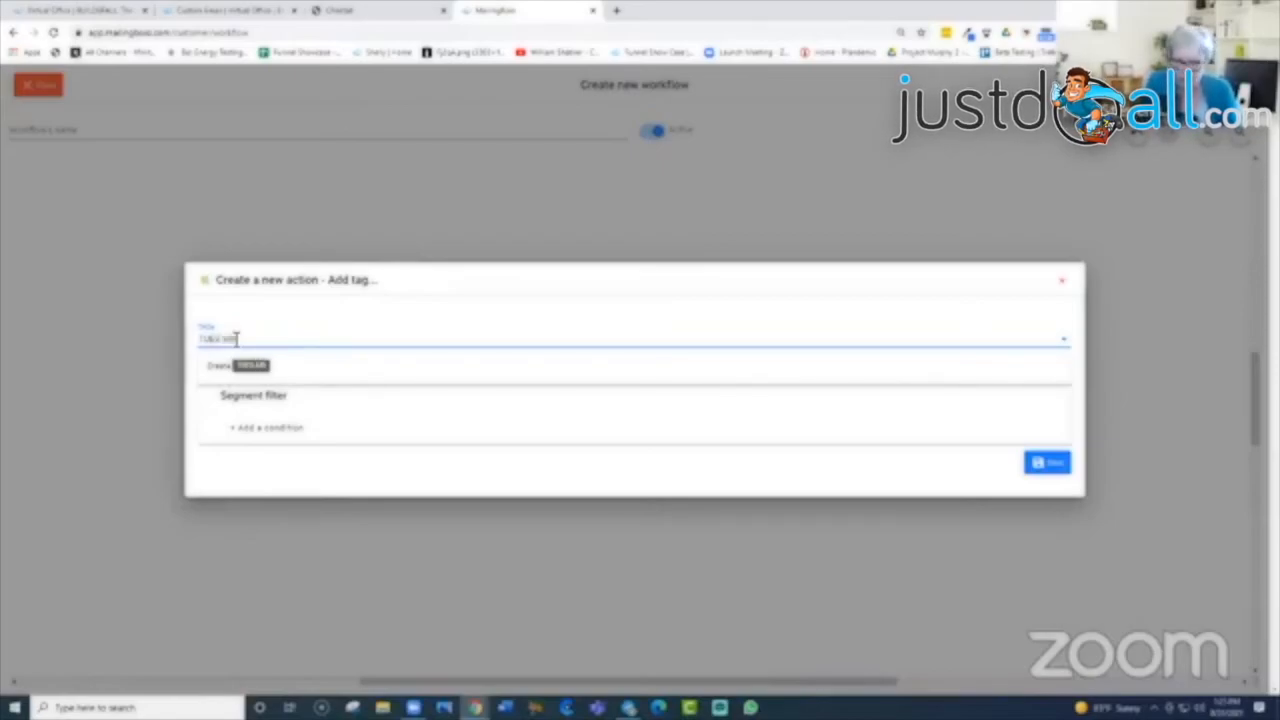
{"action": "left_click", "coordinate": [1043, 470]}
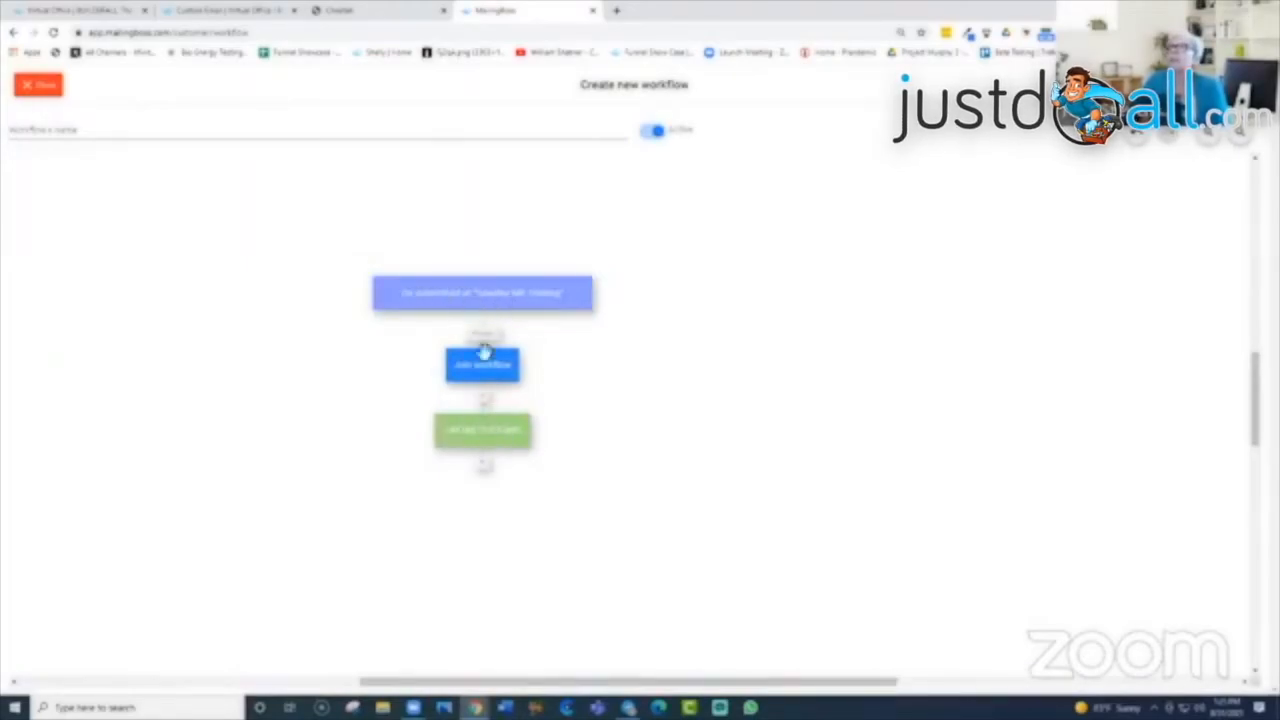
Step: Add a Send campaign step and create a new campaign for it with a name and subject
{"action": "left_click", "coordinate": [484, 475]}
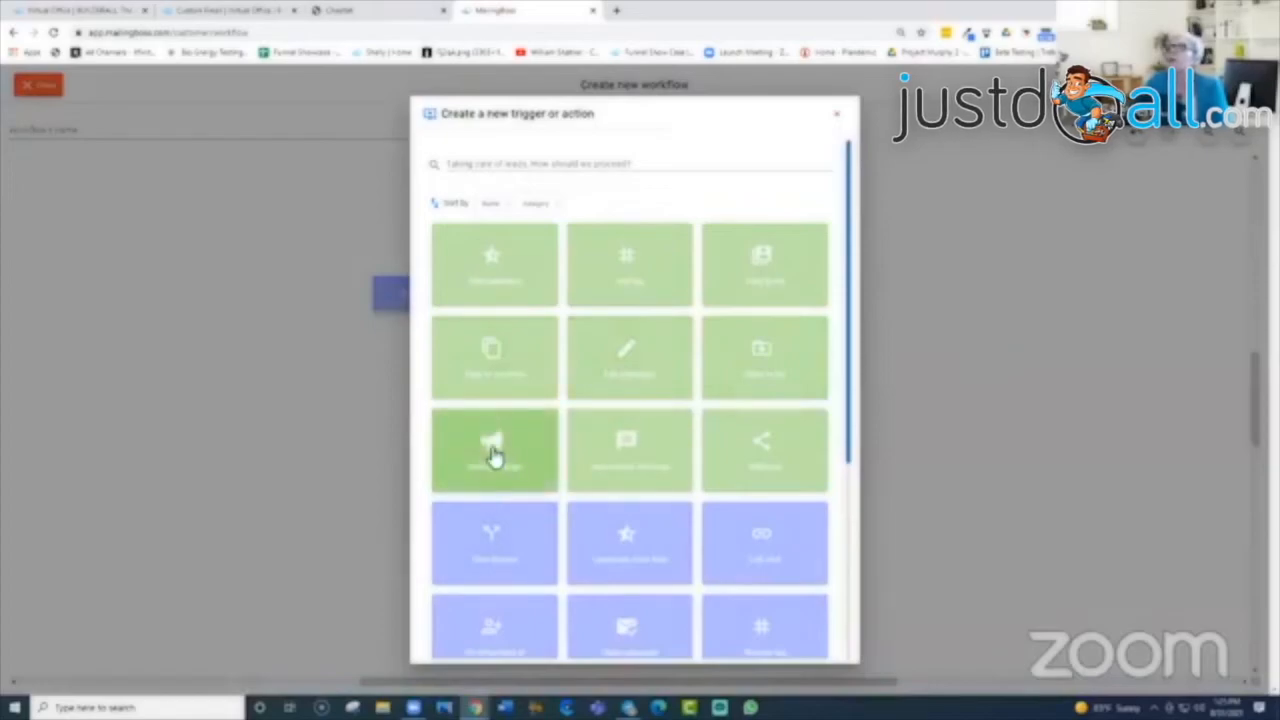
{"action": "left_click", "coordinate": [492, 452]}
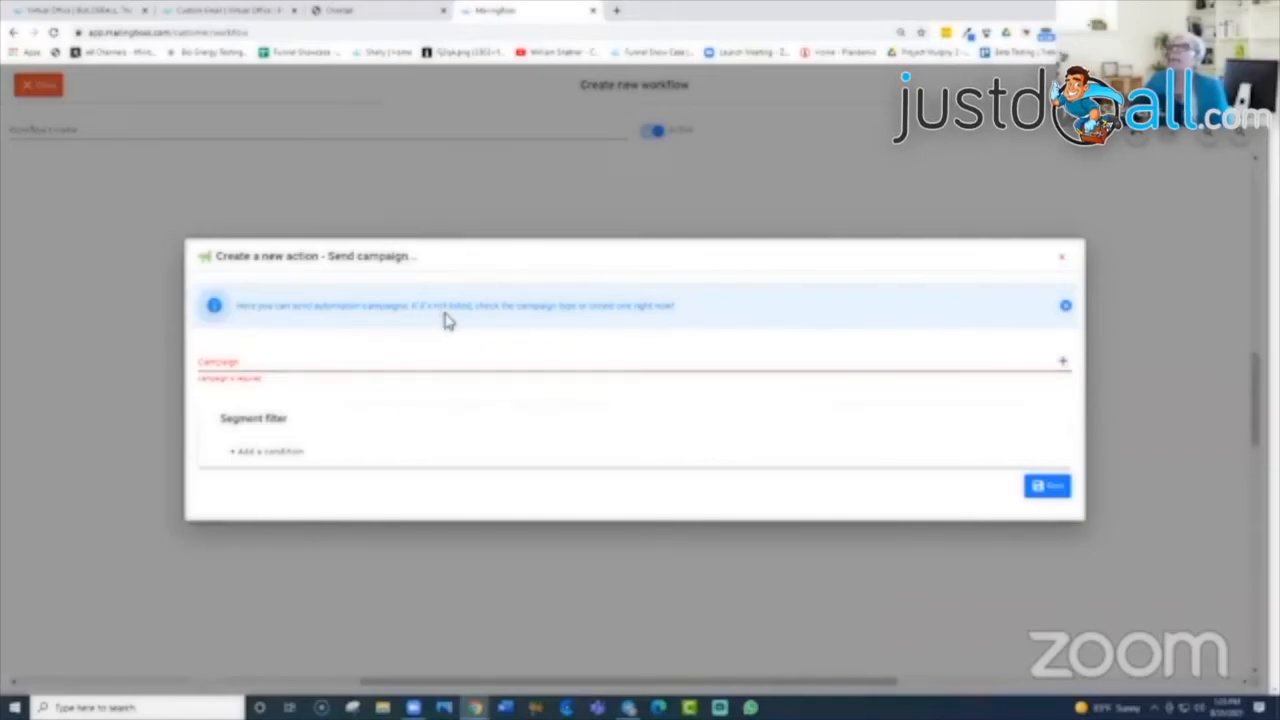
{"action": "left_click", "coordinate": [1066, 308]}
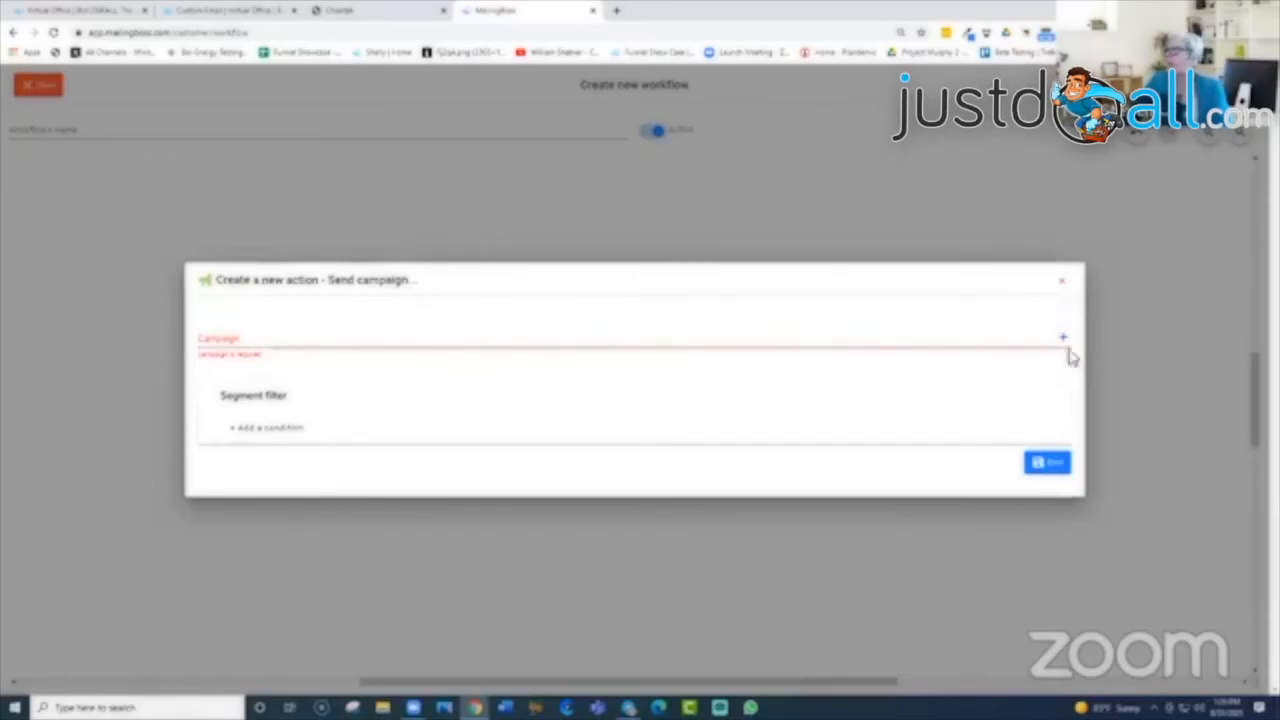
{"action": "left_click", "coordinate": [1066, 343]}
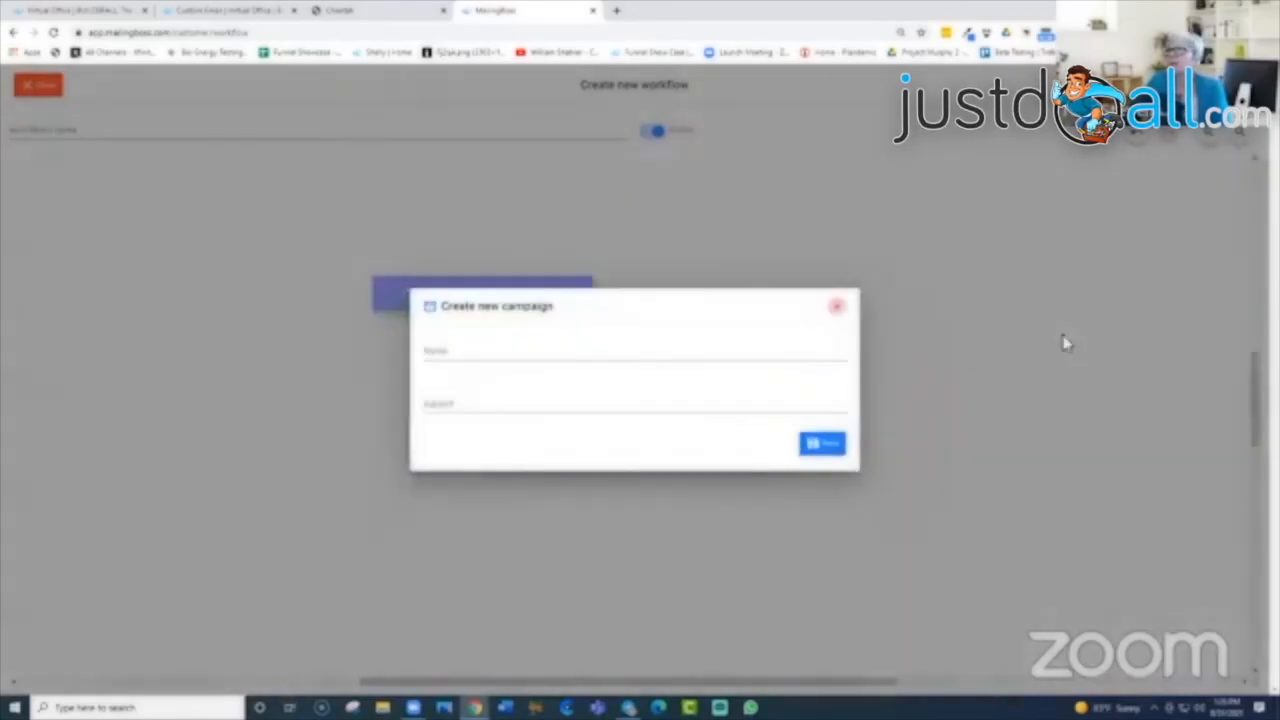
{"action": "left_click", "coordinate": [471, 357]}
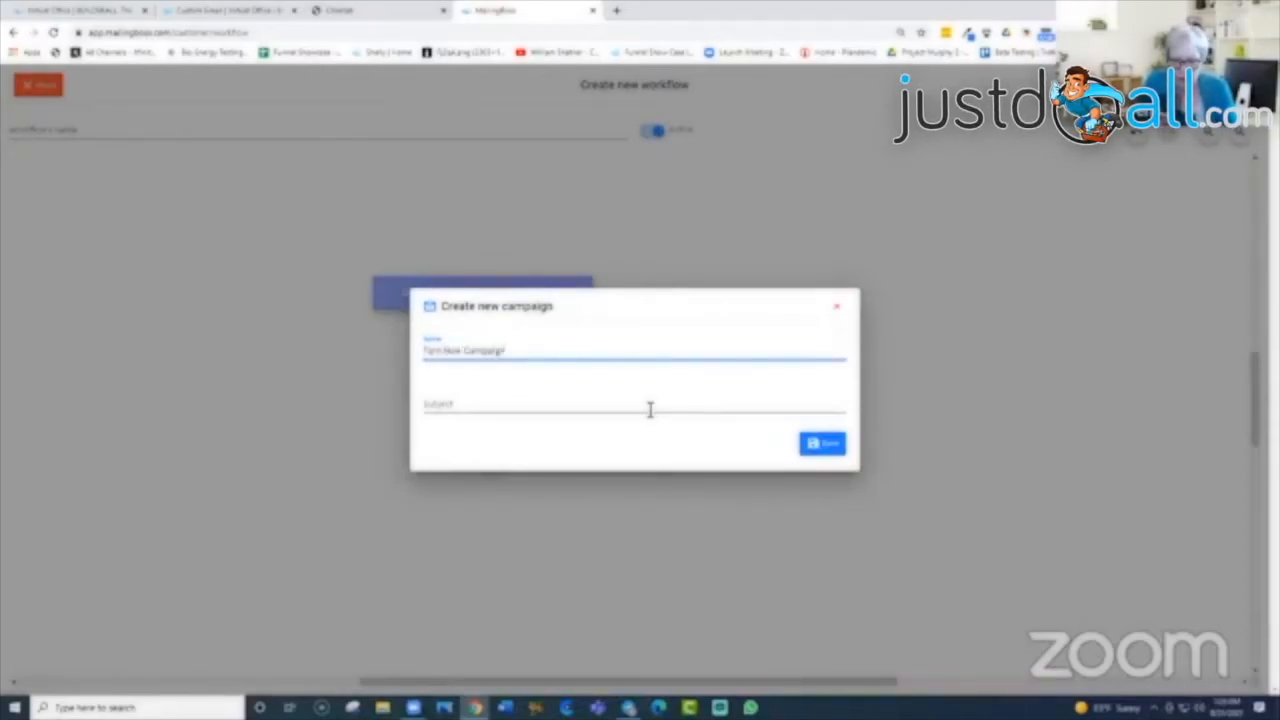
{"action": "left_click", "coordinate": [452, 409]}
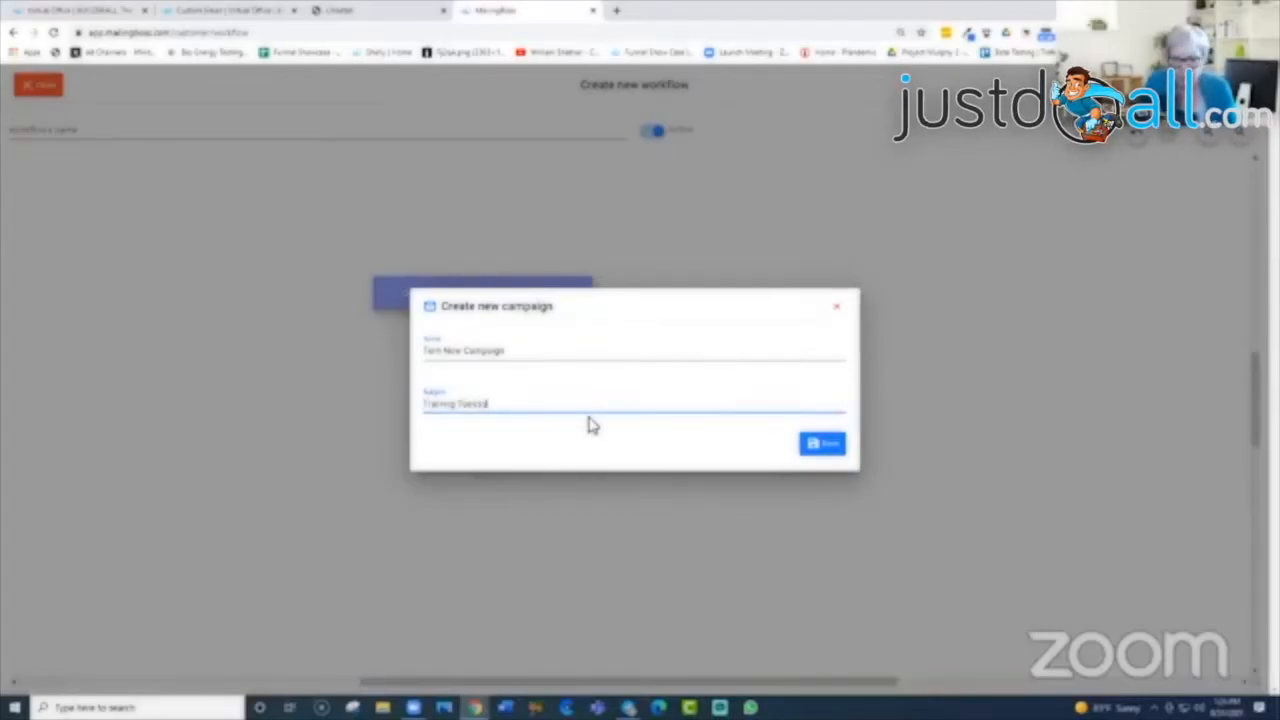
{"action": "left_click", "coordinate": [824, 444]}
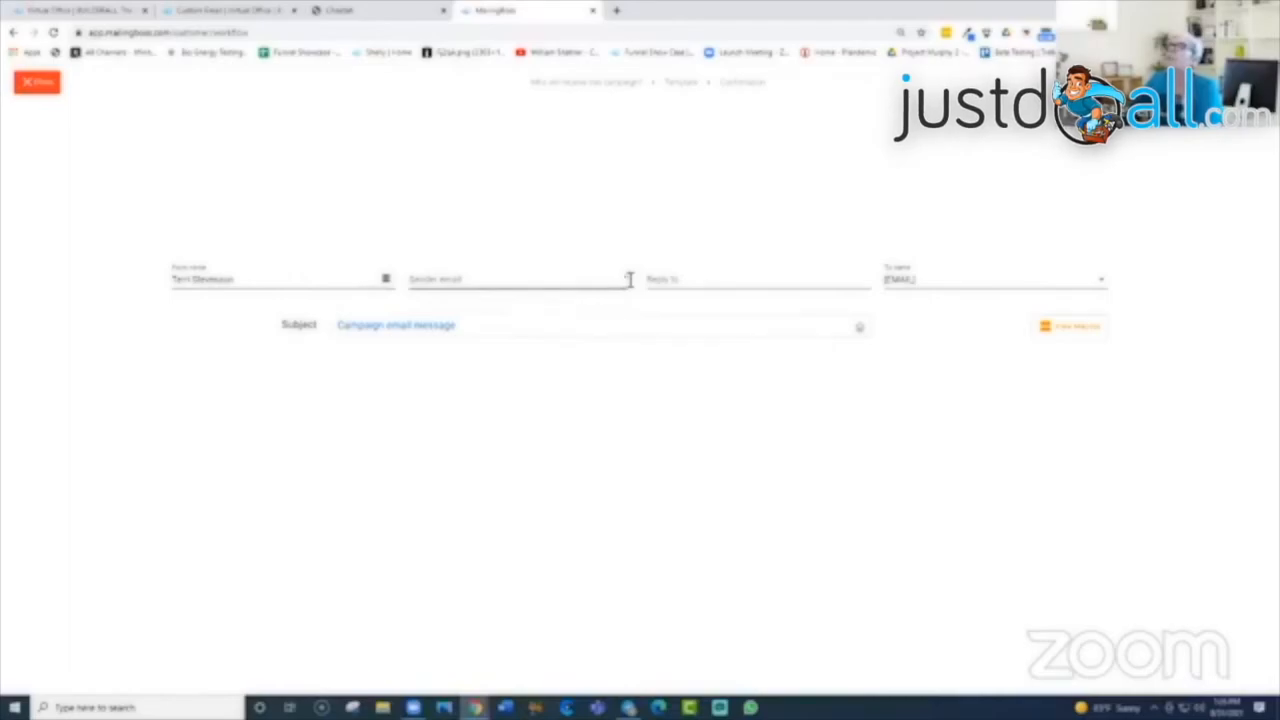
Step: Set the second address as sender email and paste the same address into Reply to
{"action": "left_click", "coordinate": [629, 279]}
{"action": "left_click", "coordinate": [460, 345]}
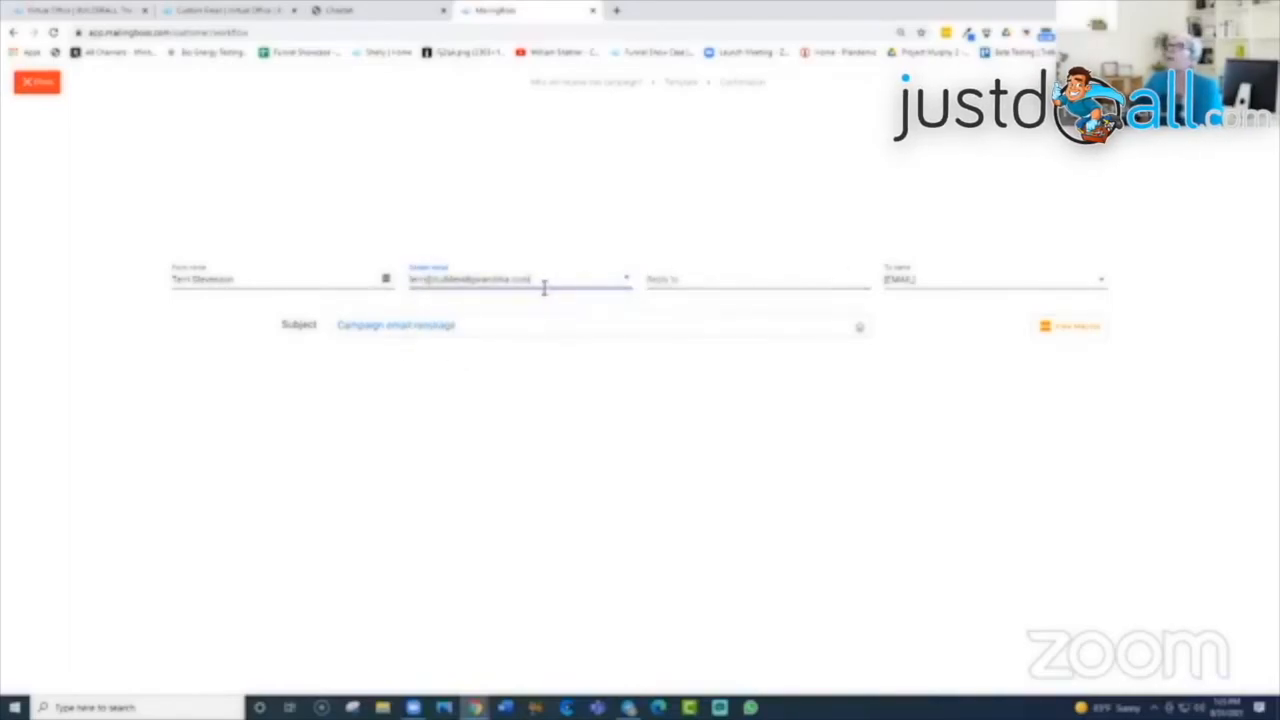
{"action": "left_click_drag", "start_coordinate": [527, 280], "coordinate": [383, 282]}
{"action": "right_click", "coordinate": [500, 280]}
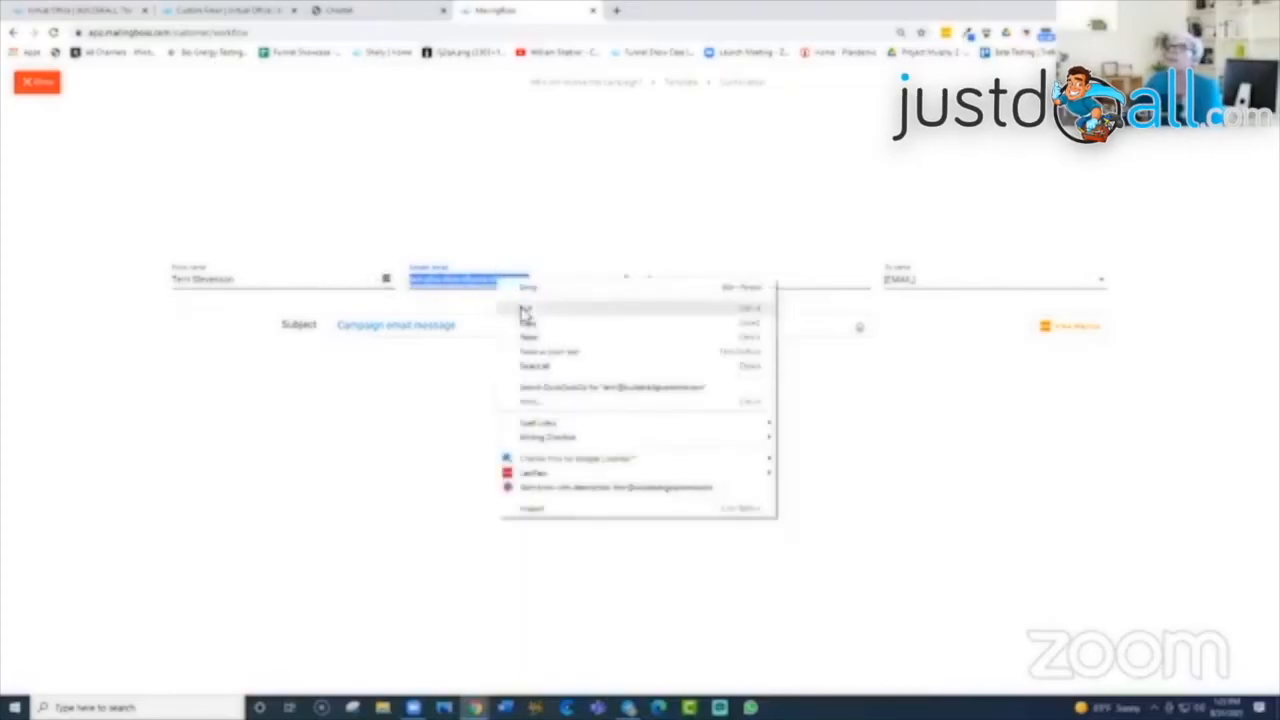
{"action": "left_click", "coordinate": [526, 331]}
{"action": "left_click", "coordinate": [655, 281]}
{"action": "right_click", "coordinate": [655, 281]}
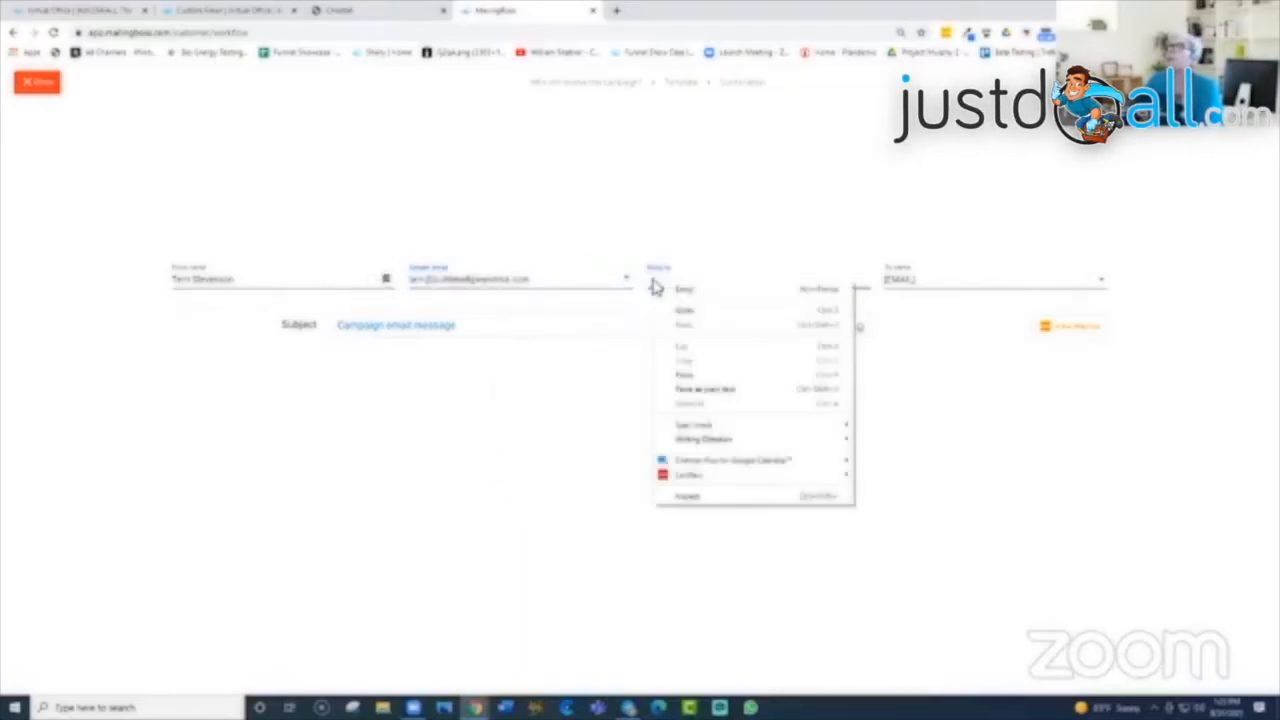
{"action": "left_click", "coordinate": [668, 383]}
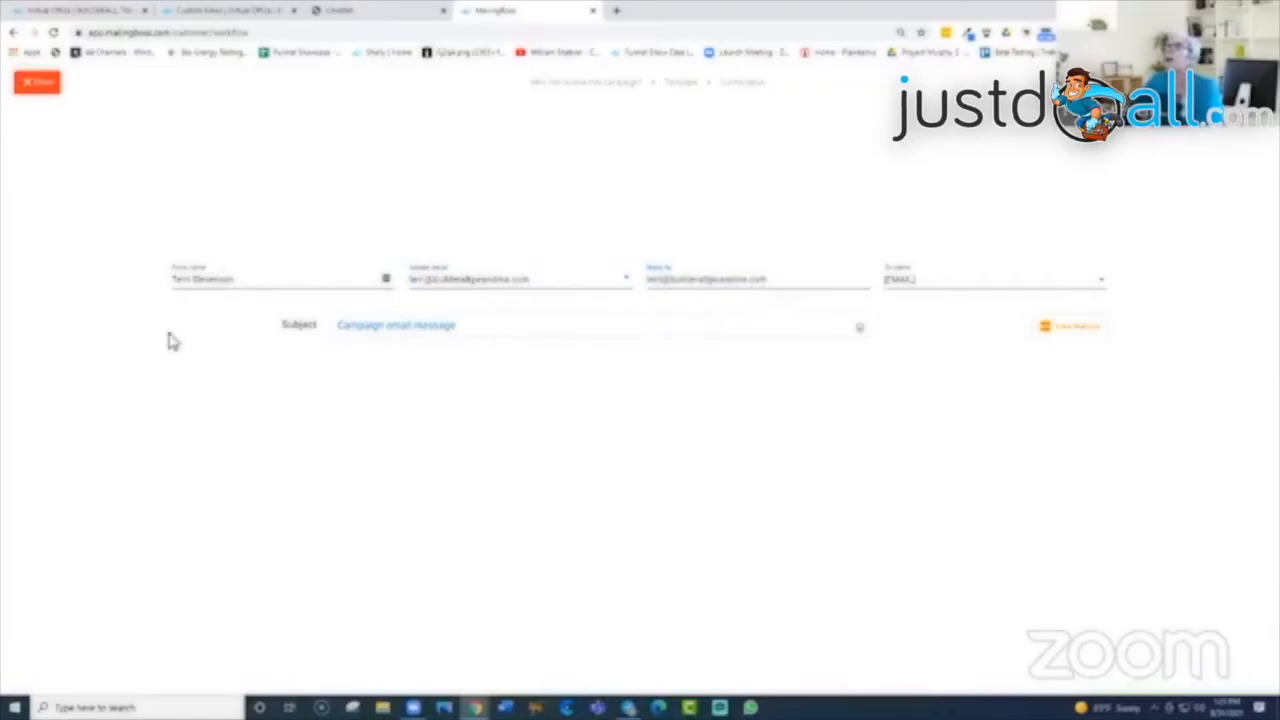
Step: Close the campaign editor and the Send campaign settings to return to the workflow
{"action": "left_click", "coordinate": [1236, 82]}
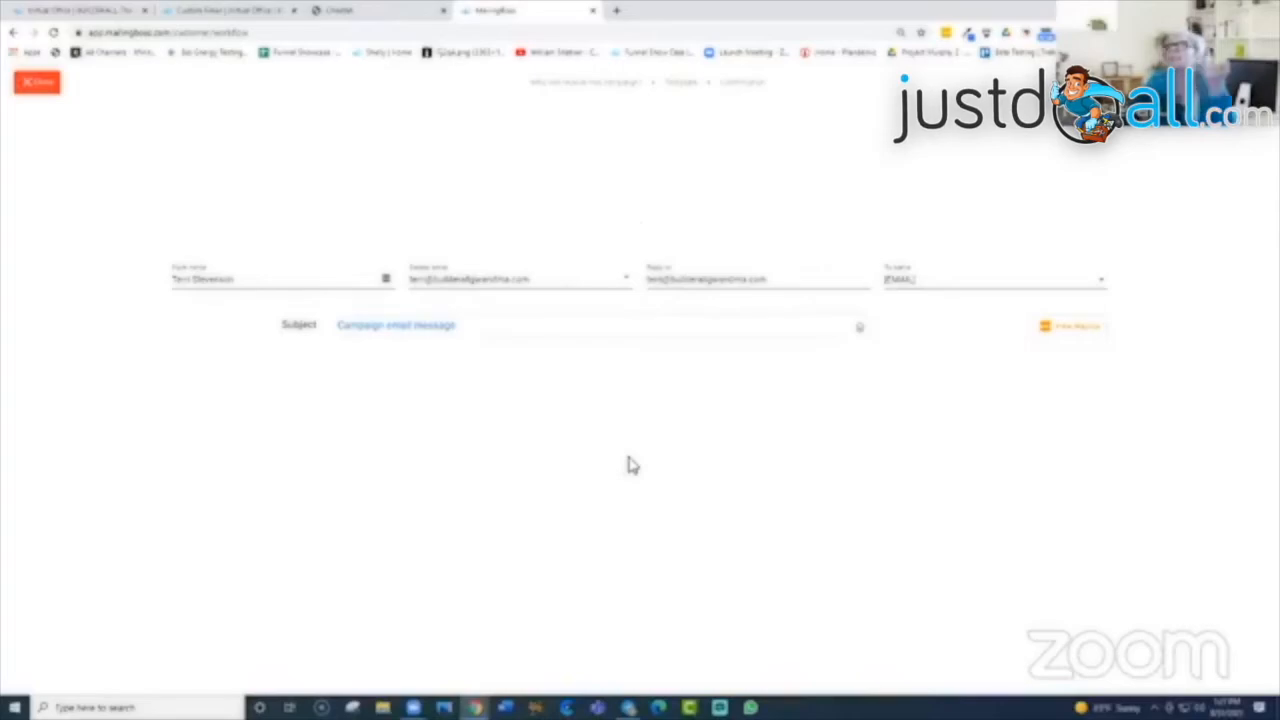
{"action": "left_click", "coordinate": [48, 88]}
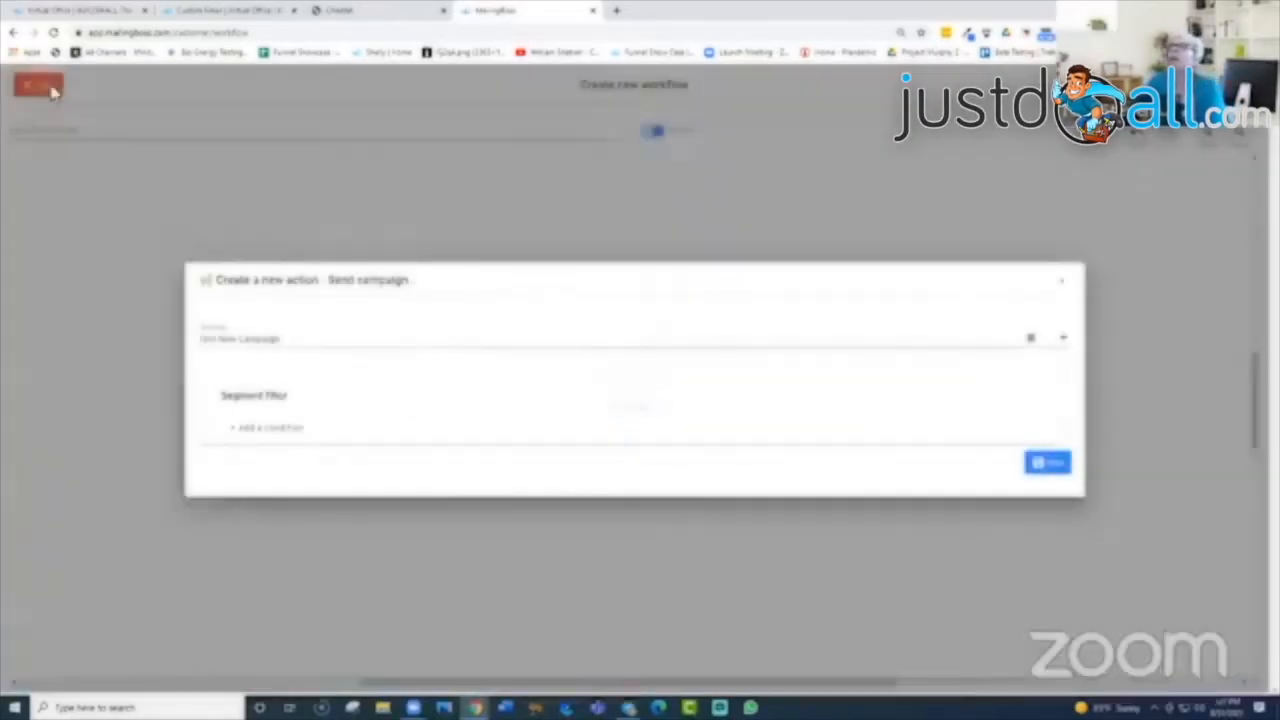
{"action": "left_click", "coordinate": [1062, 288]}
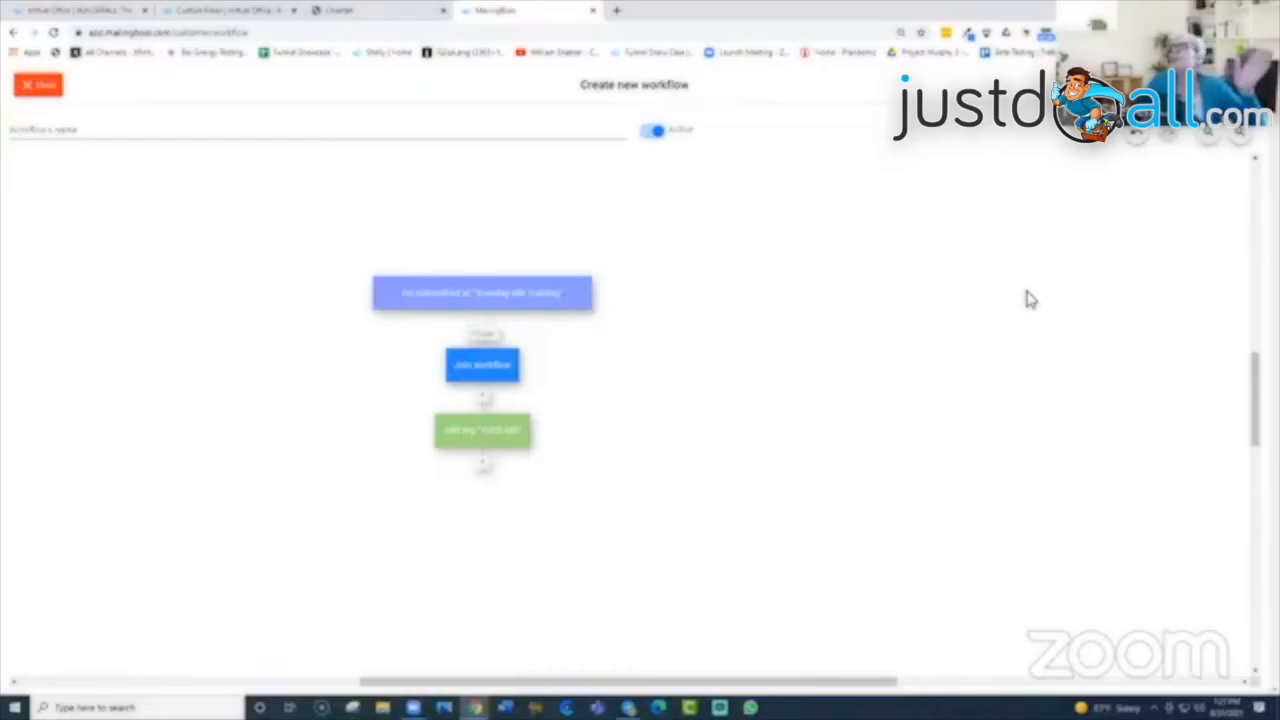
Step: Save the workflow, go to Home, and expand the Subscribers and Campaigns sidebar sections
{"action": "left_click", "coordinate": [36, 87]}
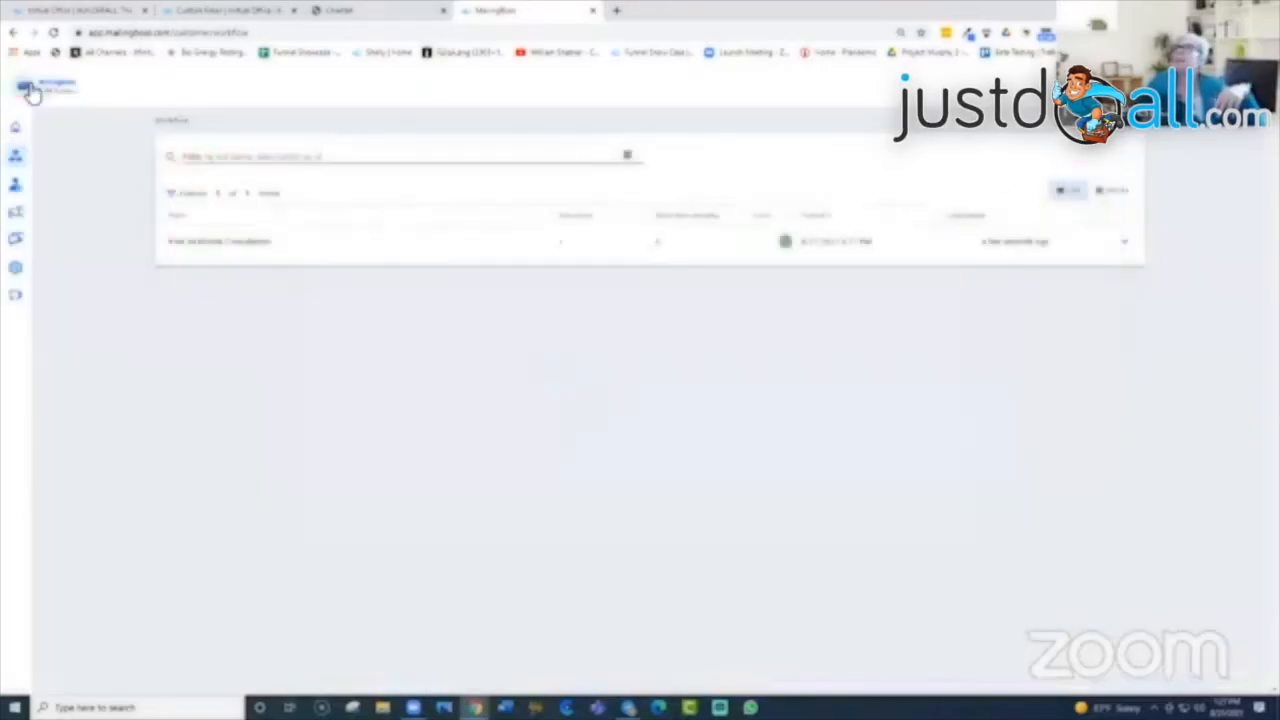
{"action": "mouse_move", "coordinate": [42, 246]}
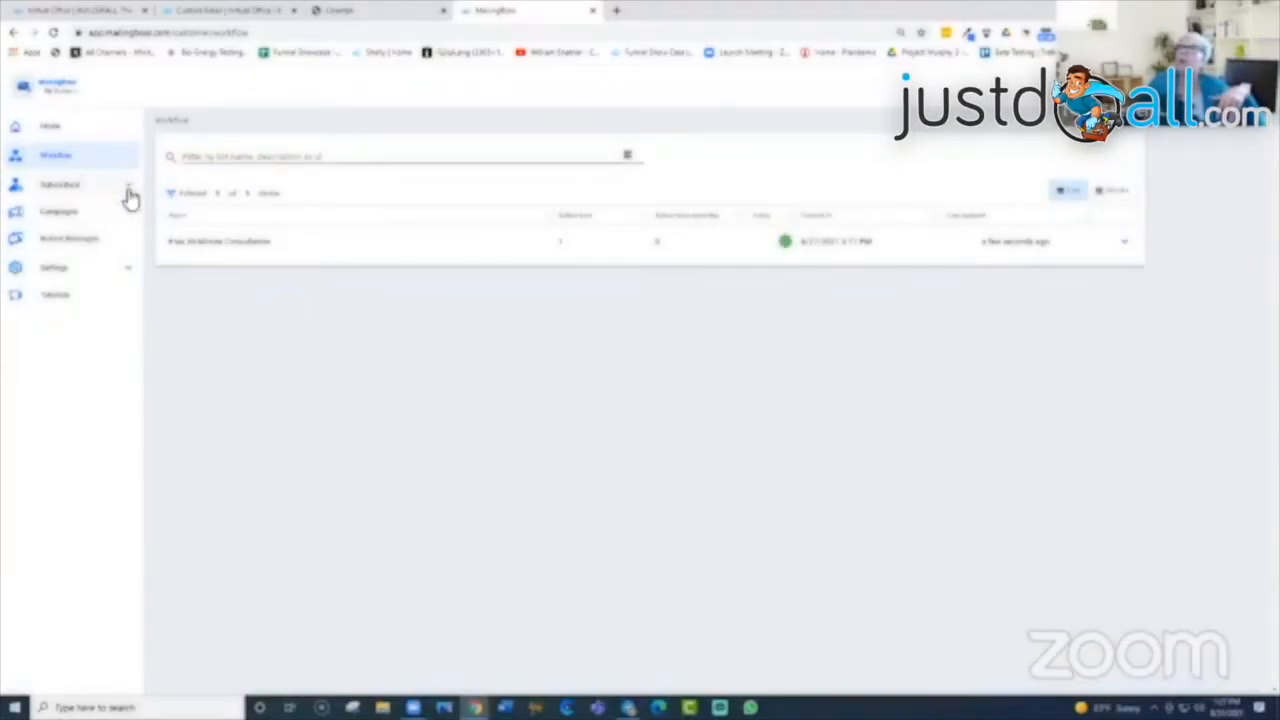
{"action": "left_click", "coordinate": [53, 128]}
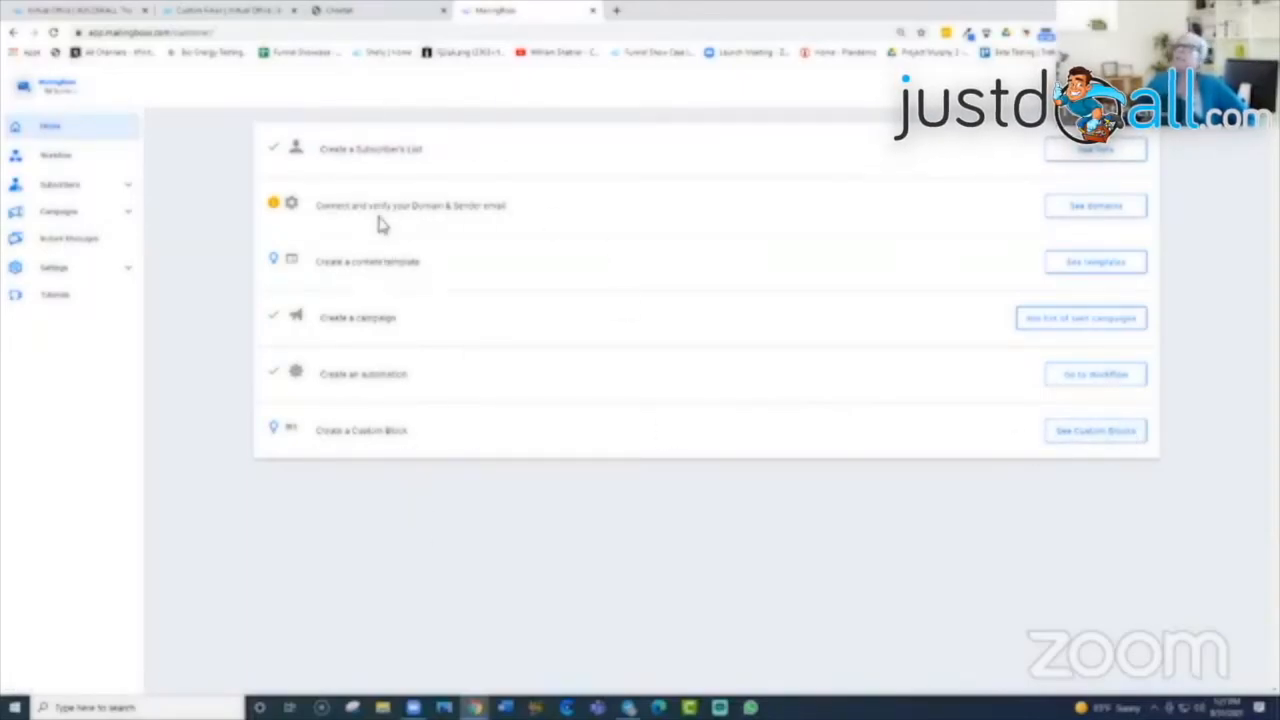
{"action": "left_click", "coordinate": [134, 192]}
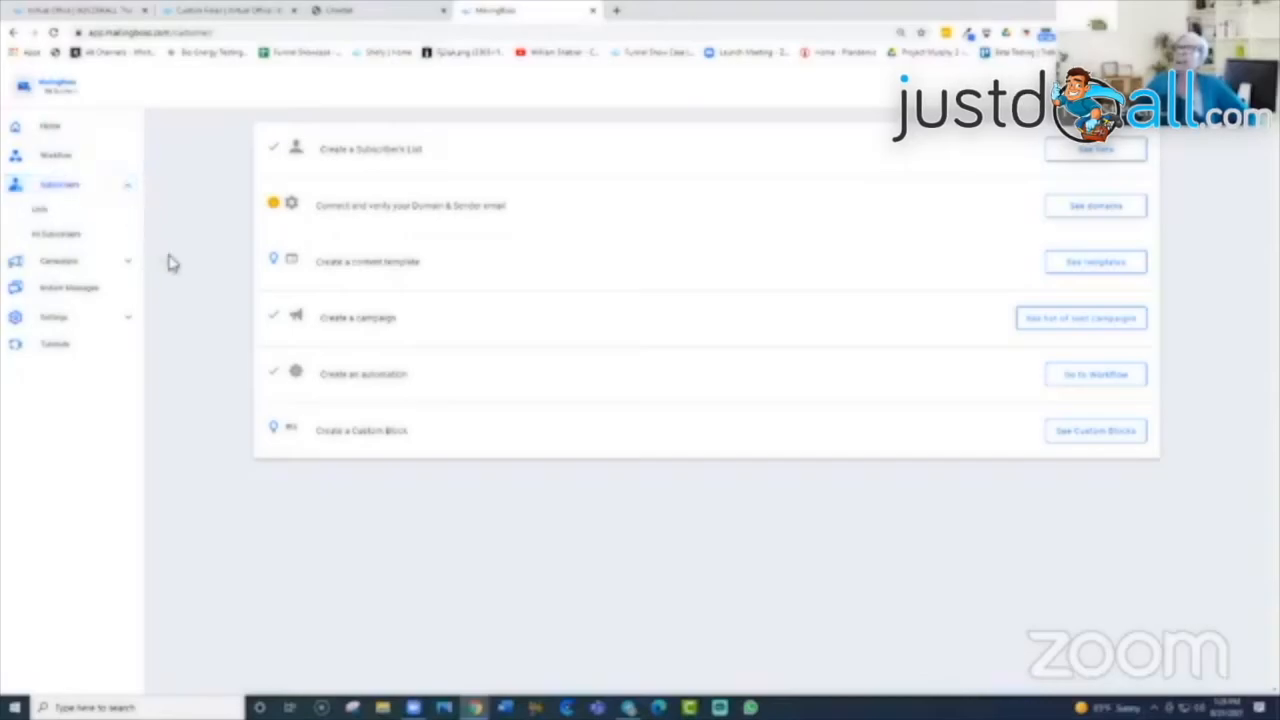
{"action": "left_click", "coordinate": [58, 263]}
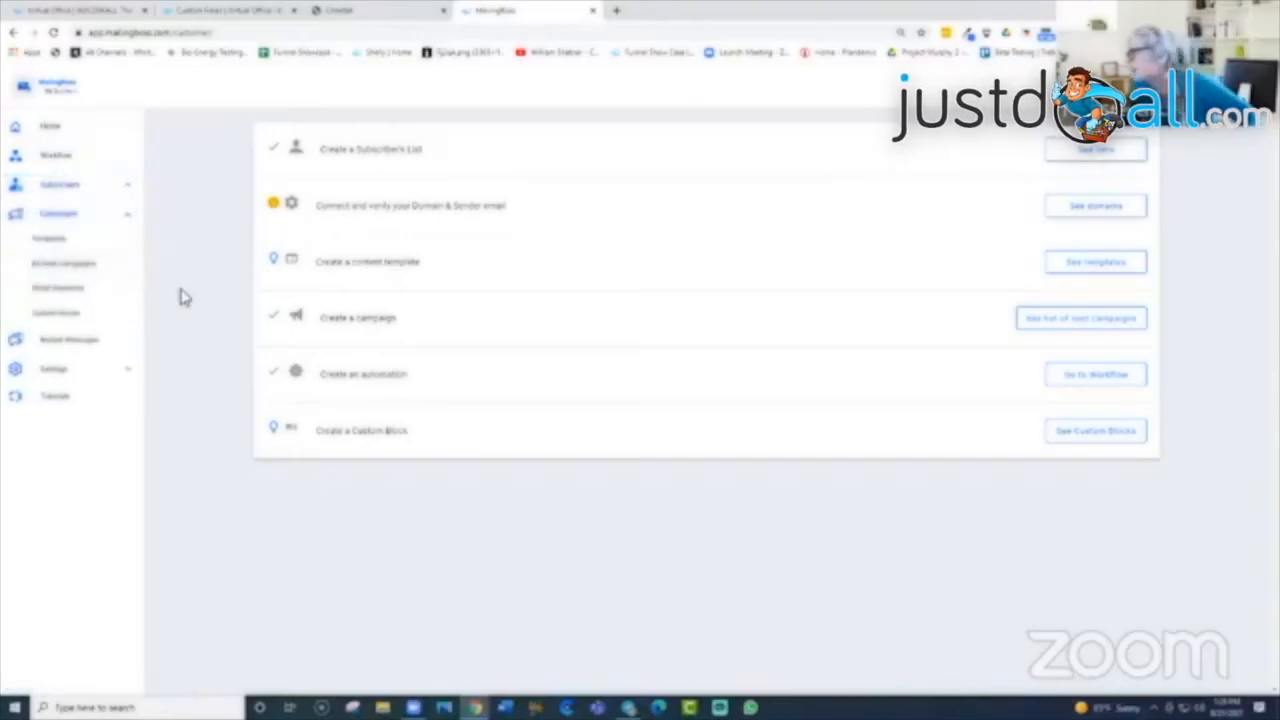